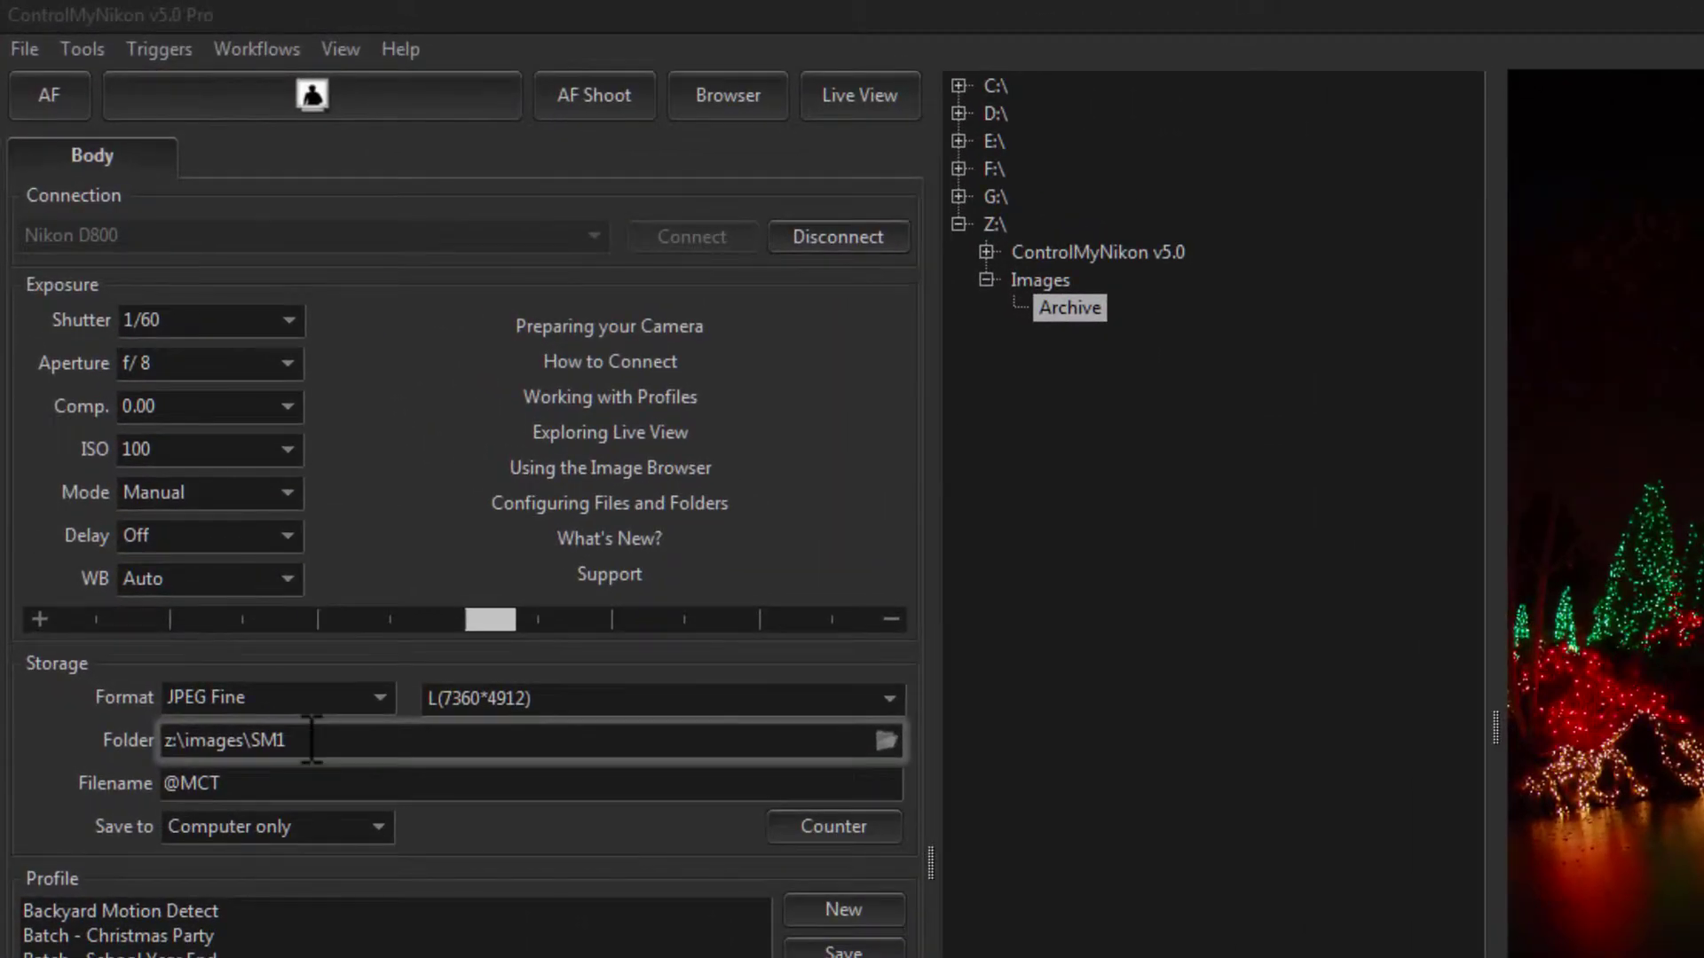
- Change the capture save folder path from z:\images\SM1 to z:\images\Test
{"action": "double_click", "coordinate": [176, 425]}
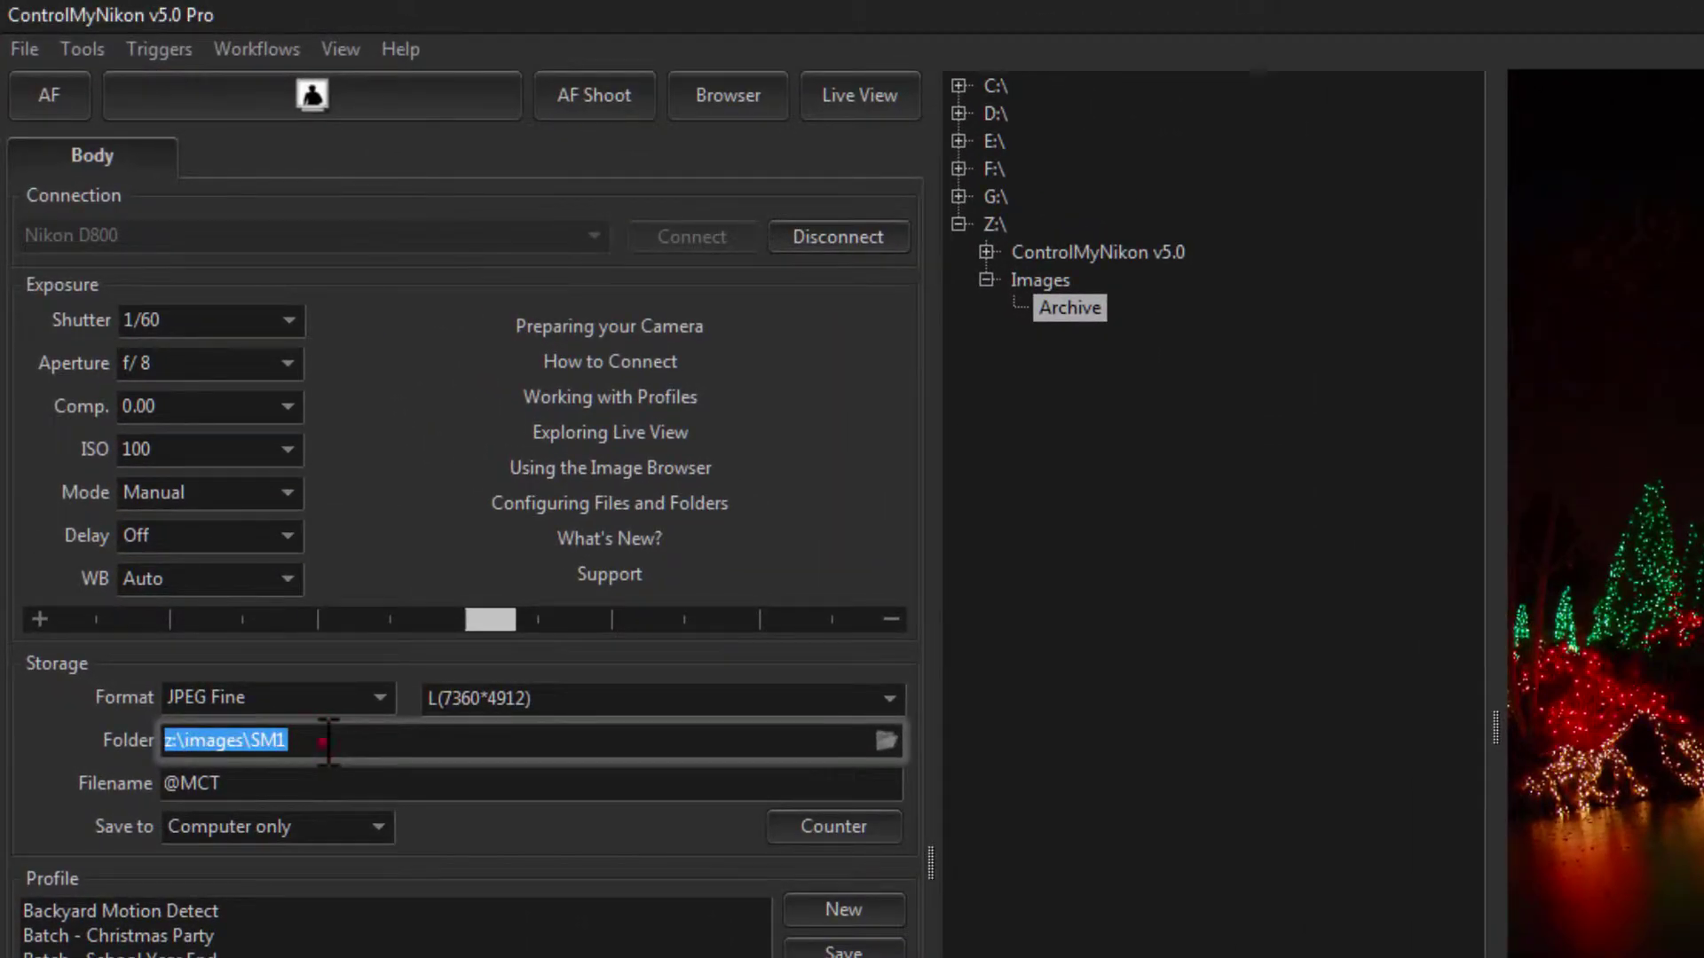
{"action": "left_click", "coordinate": [318, 740]}
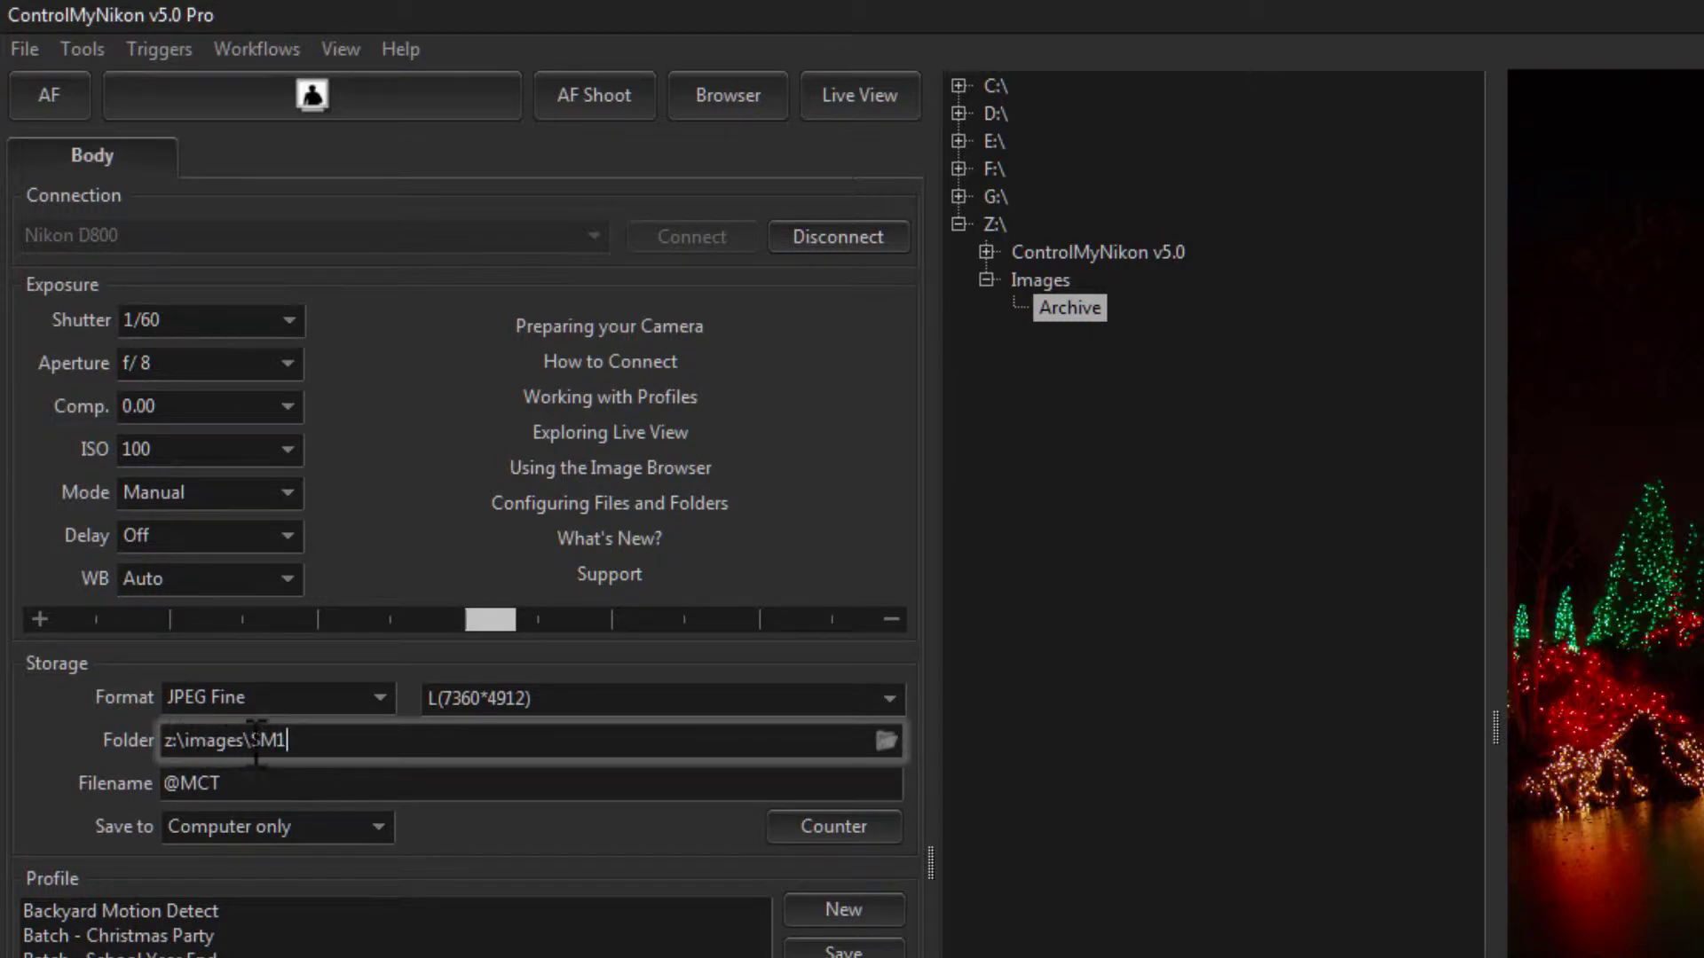
{"action": "left_click_drag", "start_coordinate": [245, 740], "coordinate": [309, 740]}
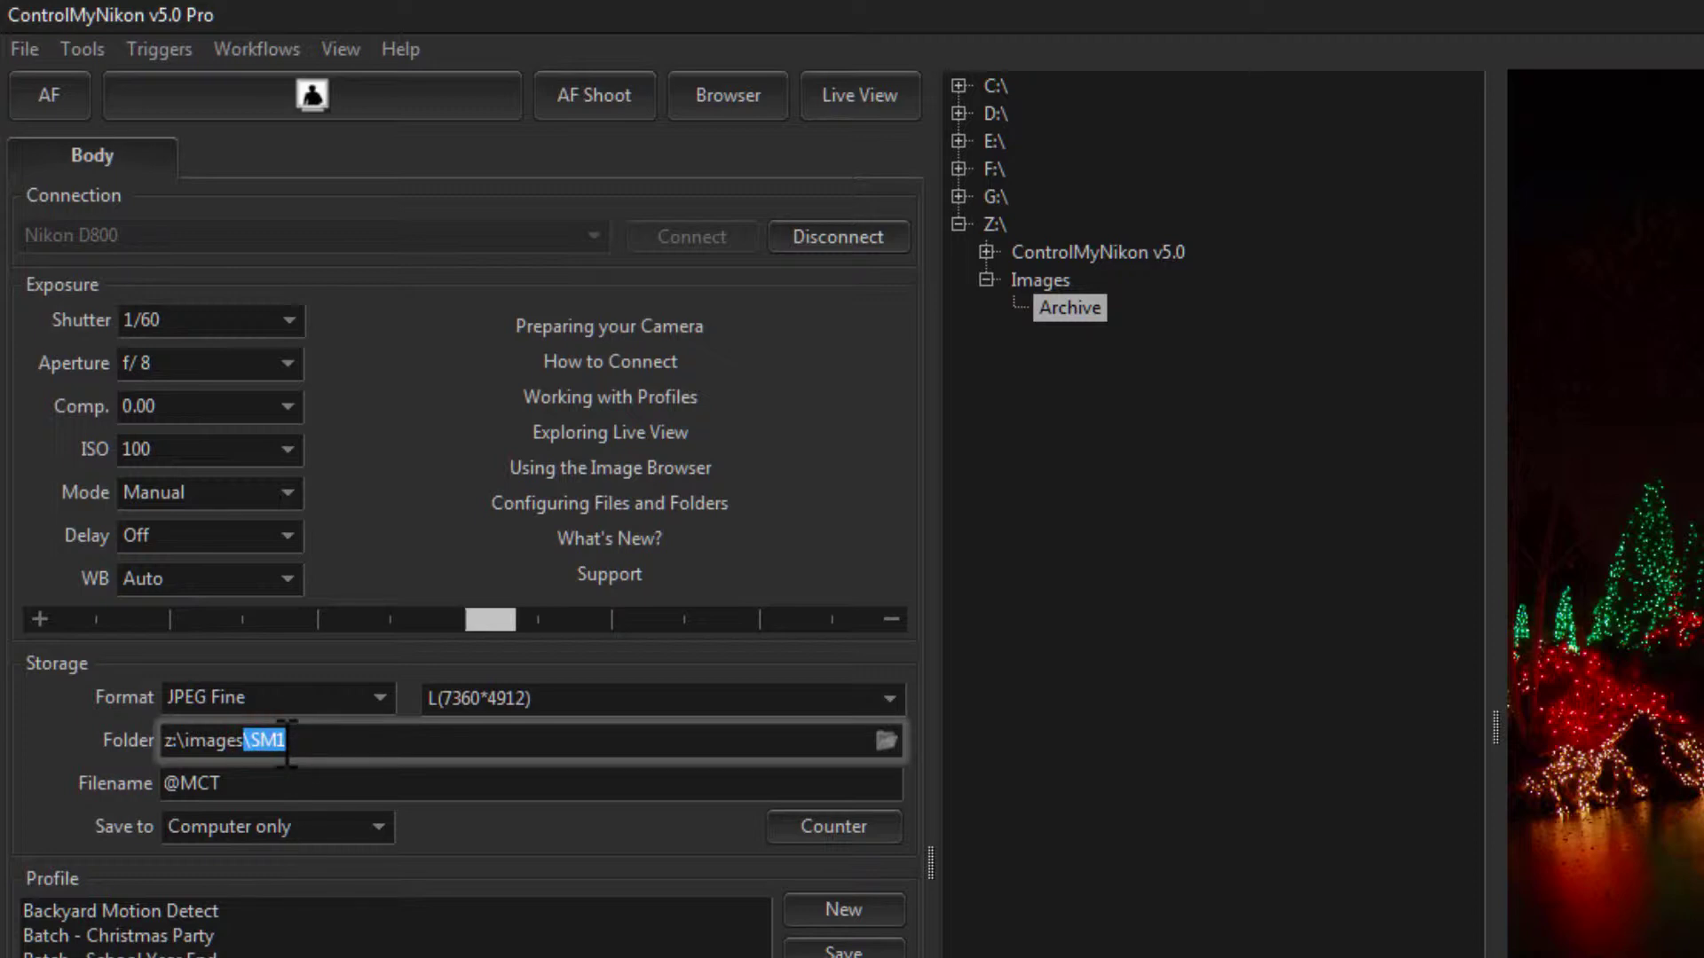
{"action": "type", "text": "\\Test"}
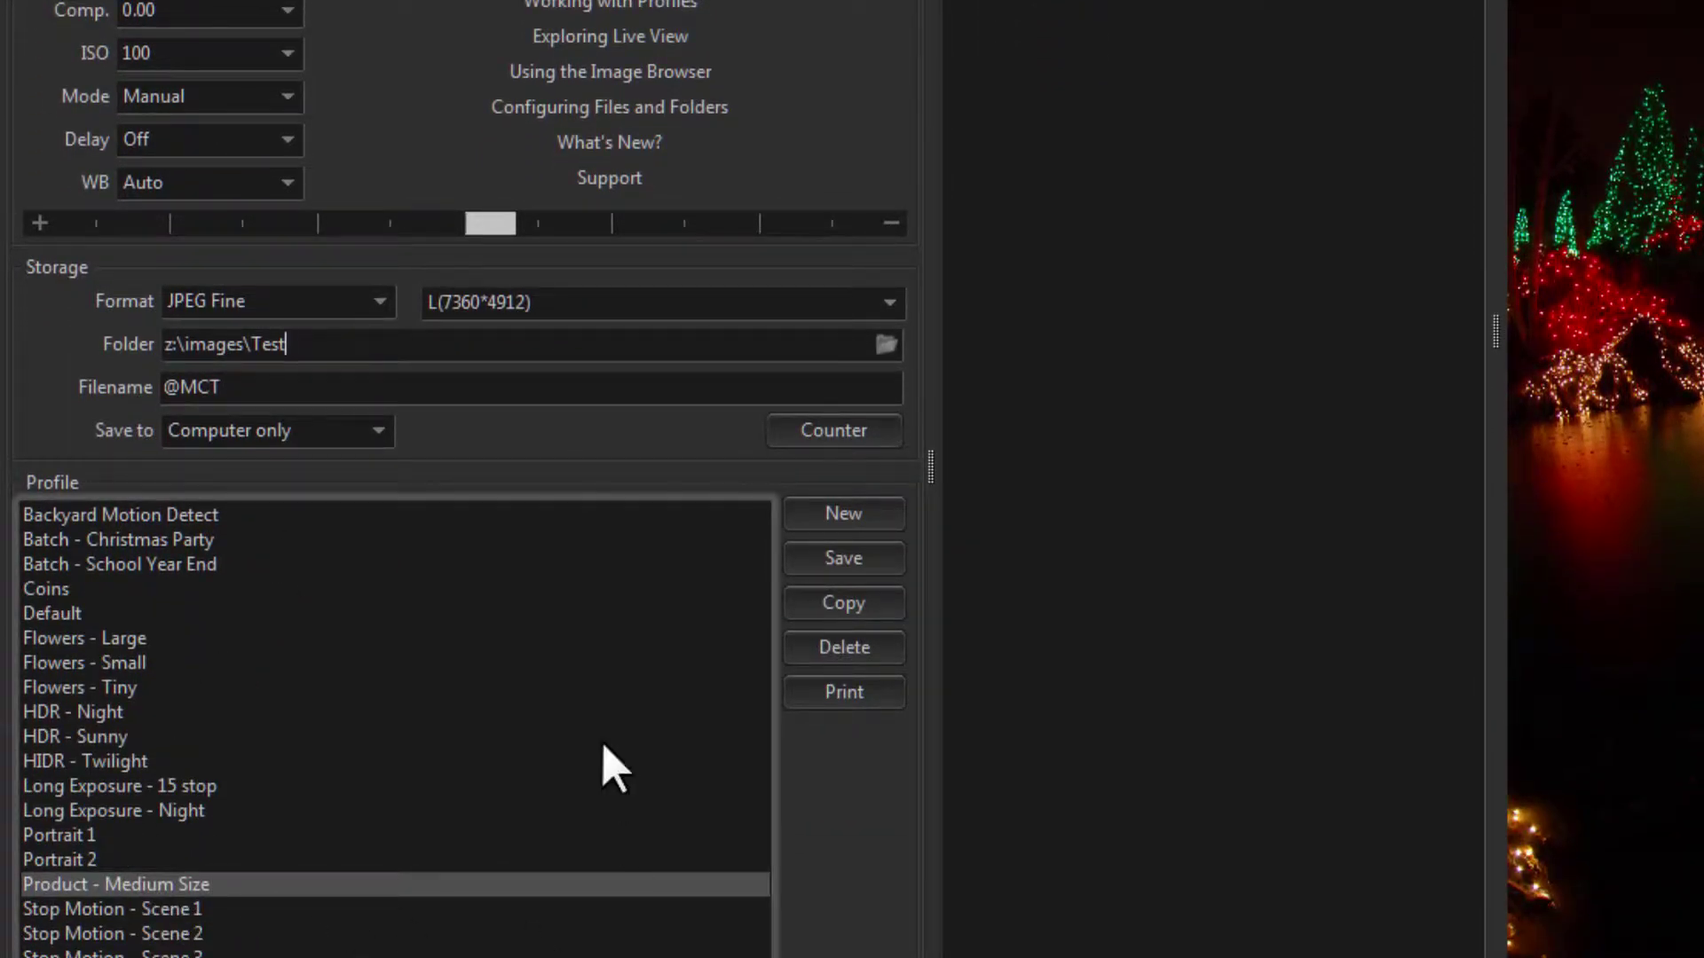
{"action": "key", "text": "Tab"}
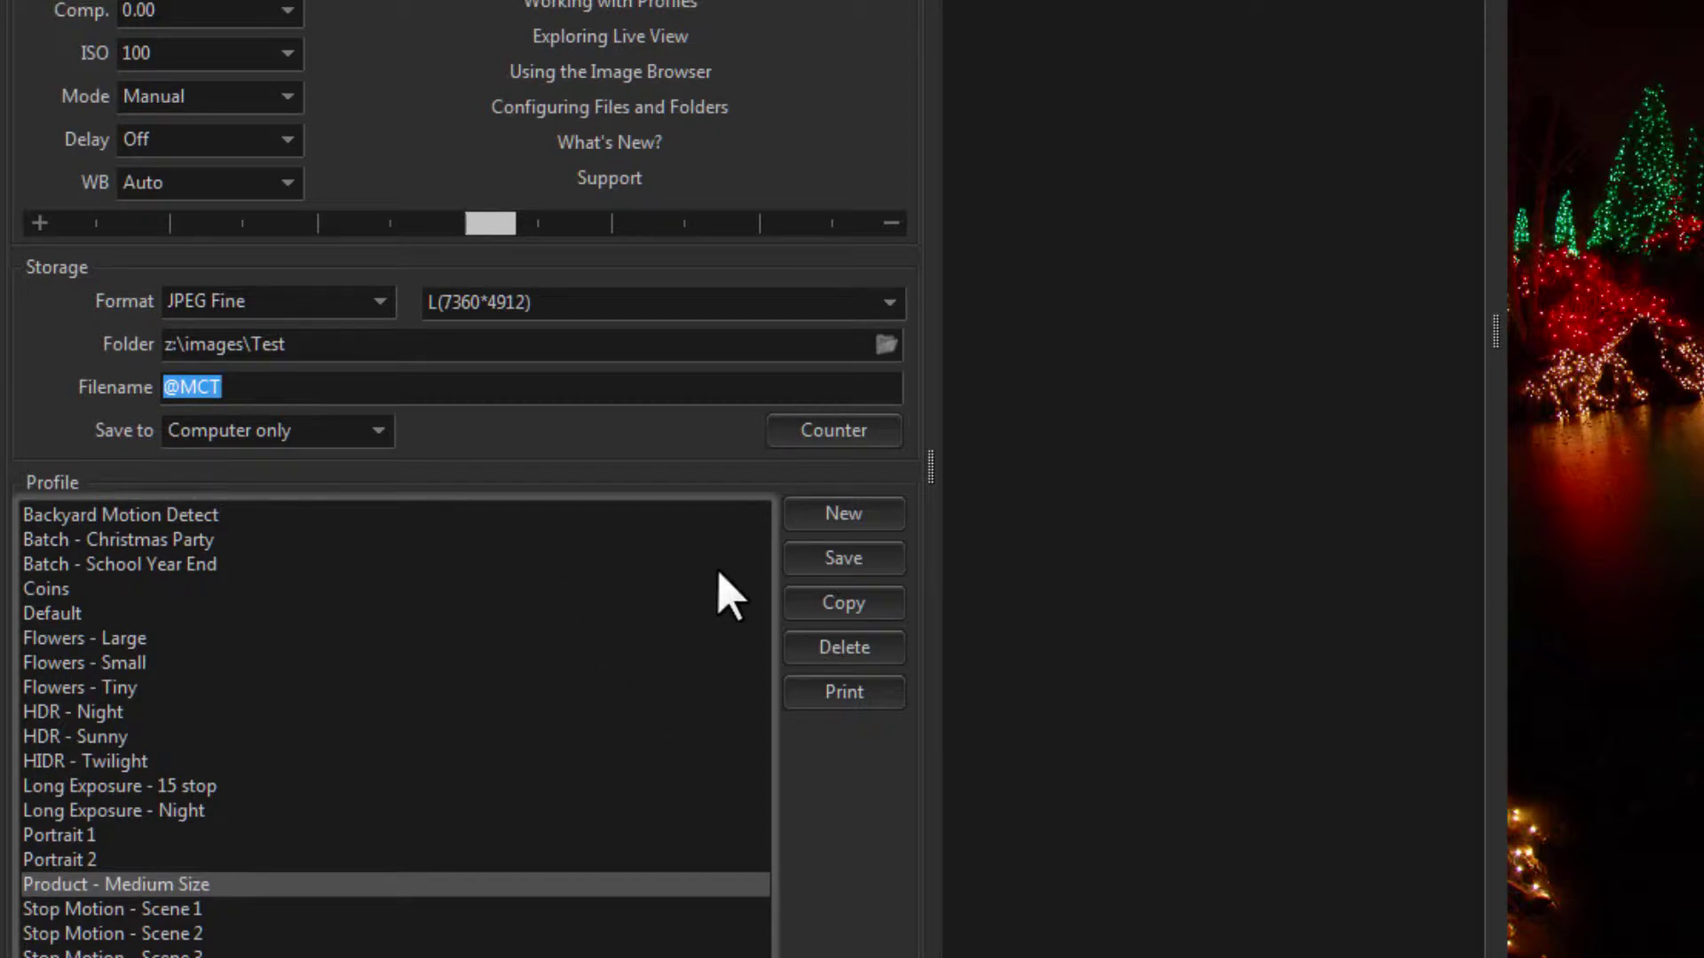
{"action": "key", "text": "Tab"}
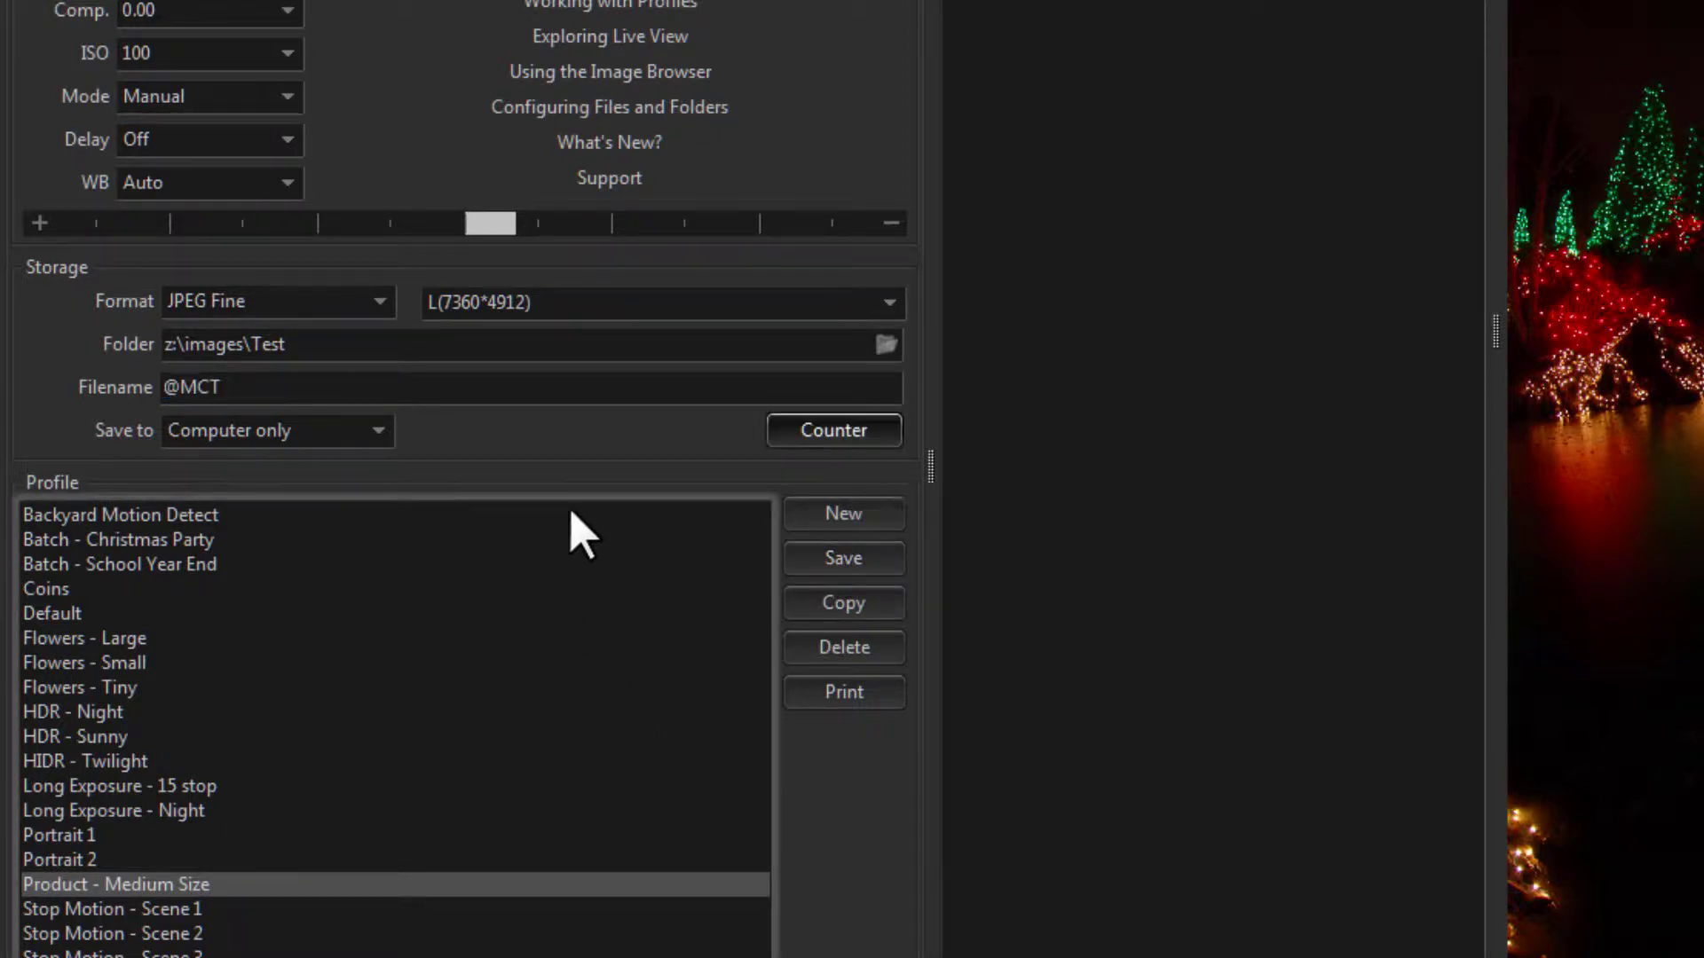
{"action": "key", "text": "ctrl+s"}
{"action": "key", "text": "Return"}
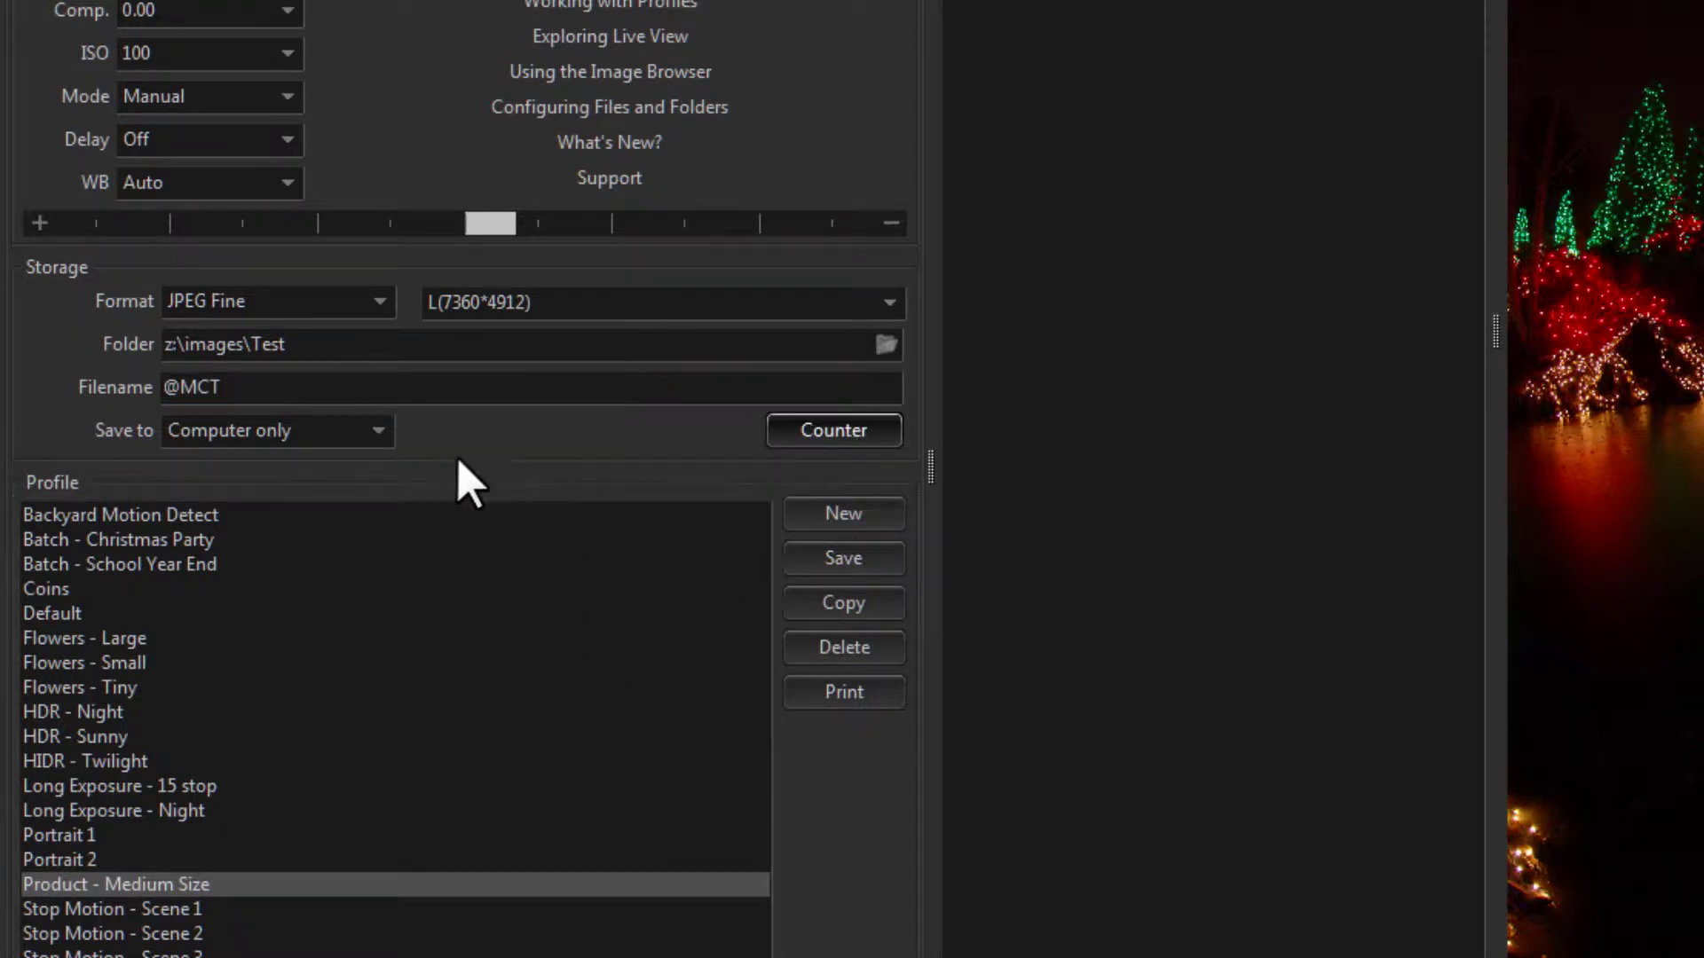
{"action": "left_click", "coordinate": [282, 387]}
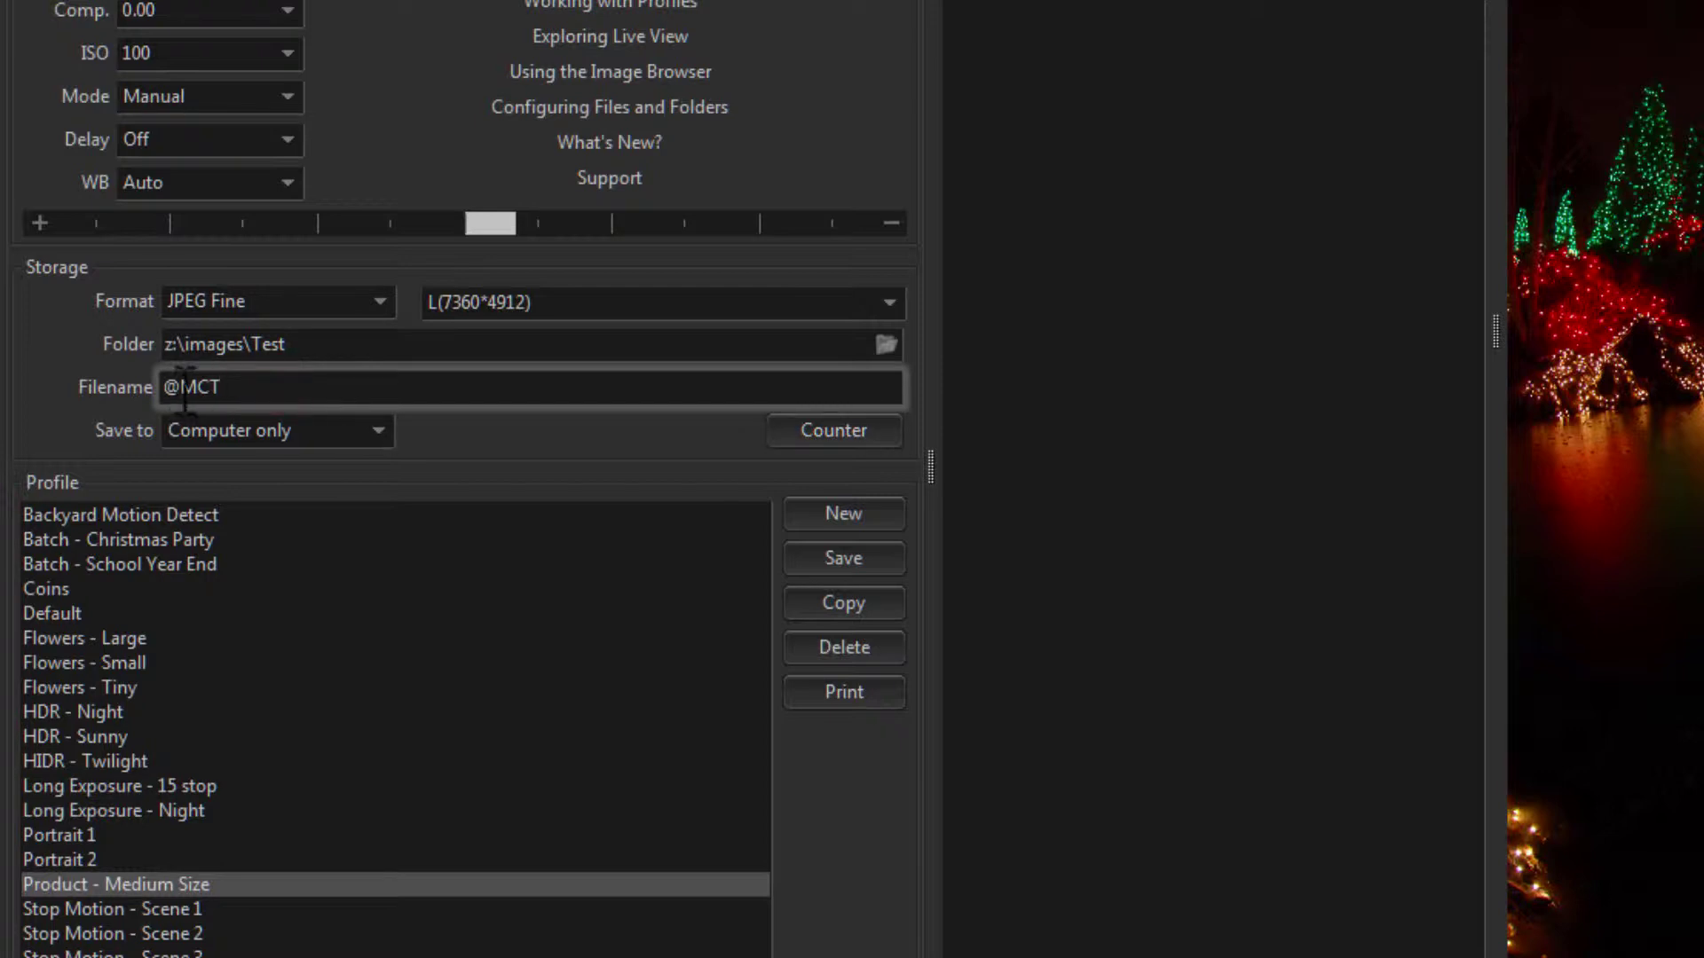
{"action": "double_click", "coordinate": [252, 387]}
{"action": "left_click", "coordinate": [257, 386]}
{"action": "left_click", "coordinate": [236, 387]}
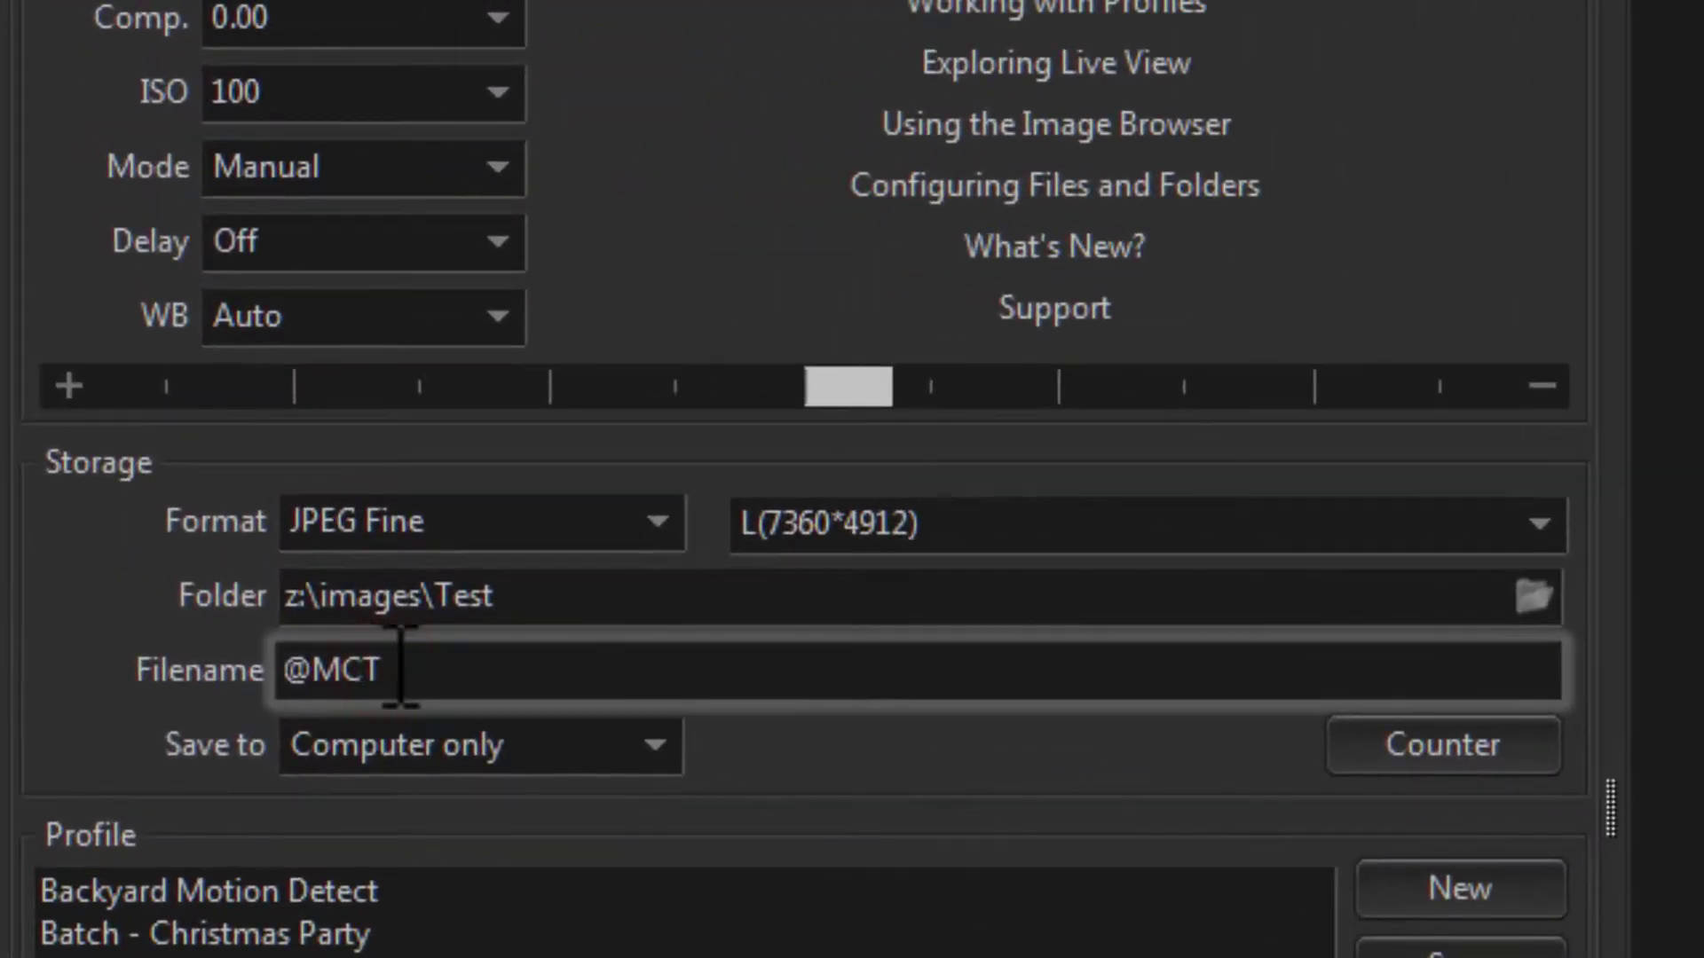
{"action": "double_click", "coordinate": [399, 669]}
{"action": "left_click", "coordinate": [385, 669]}
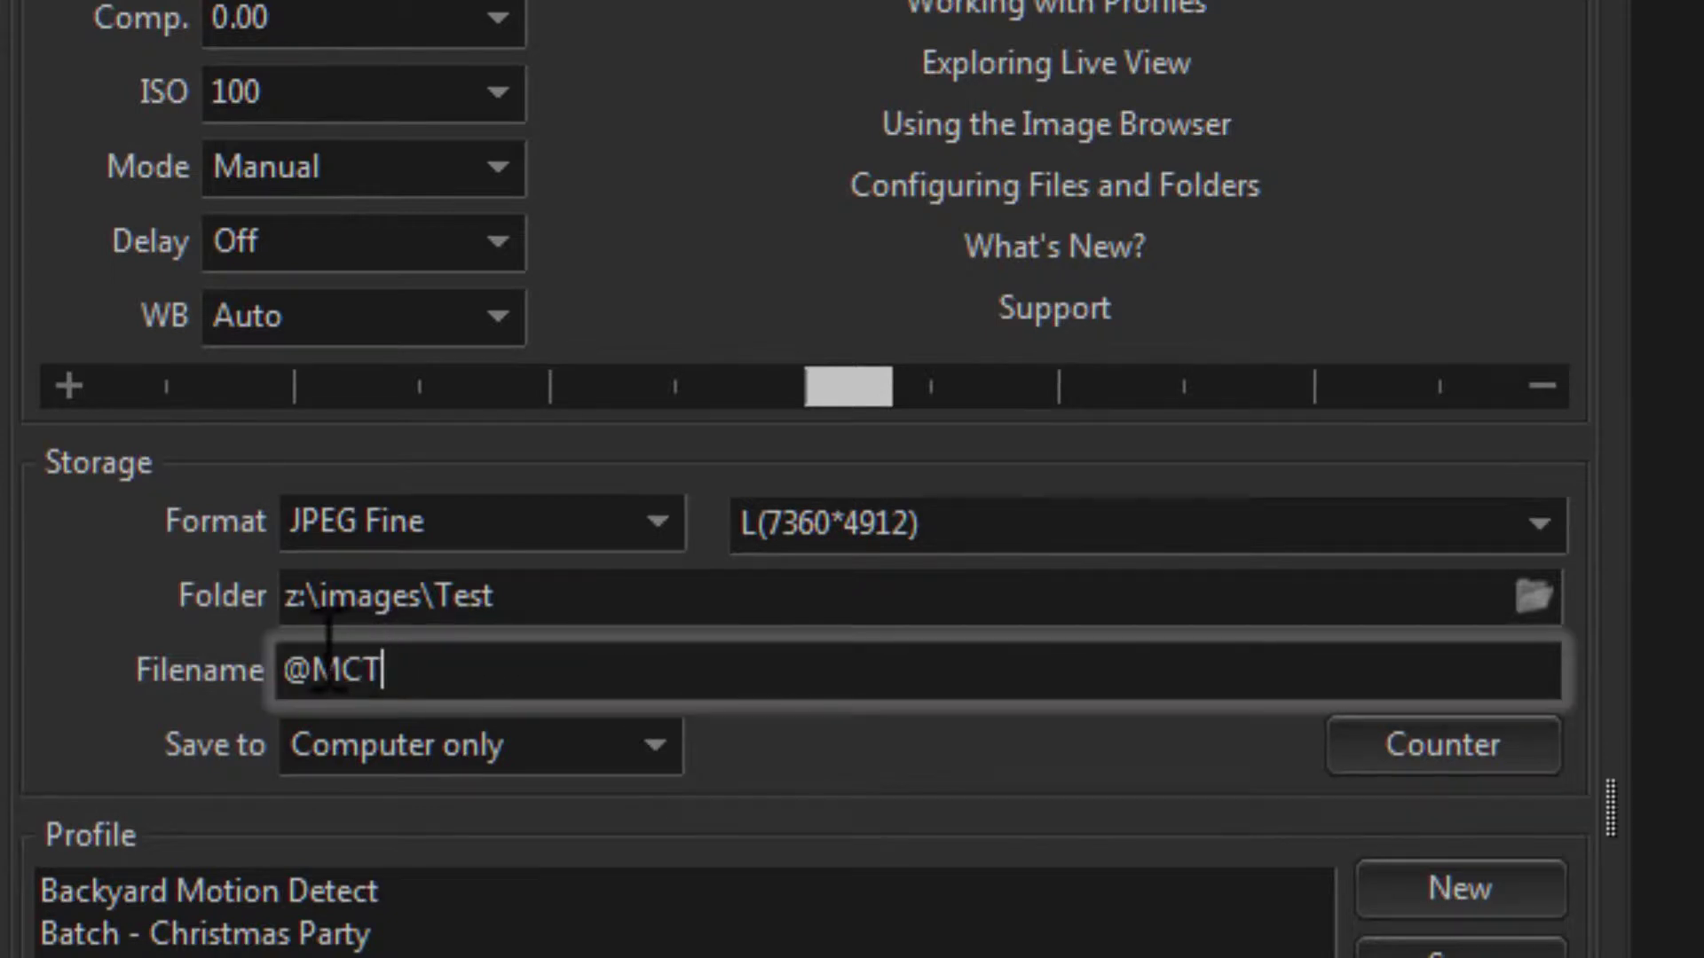
{"action": "double_click", "coordinate": [297, 669]}
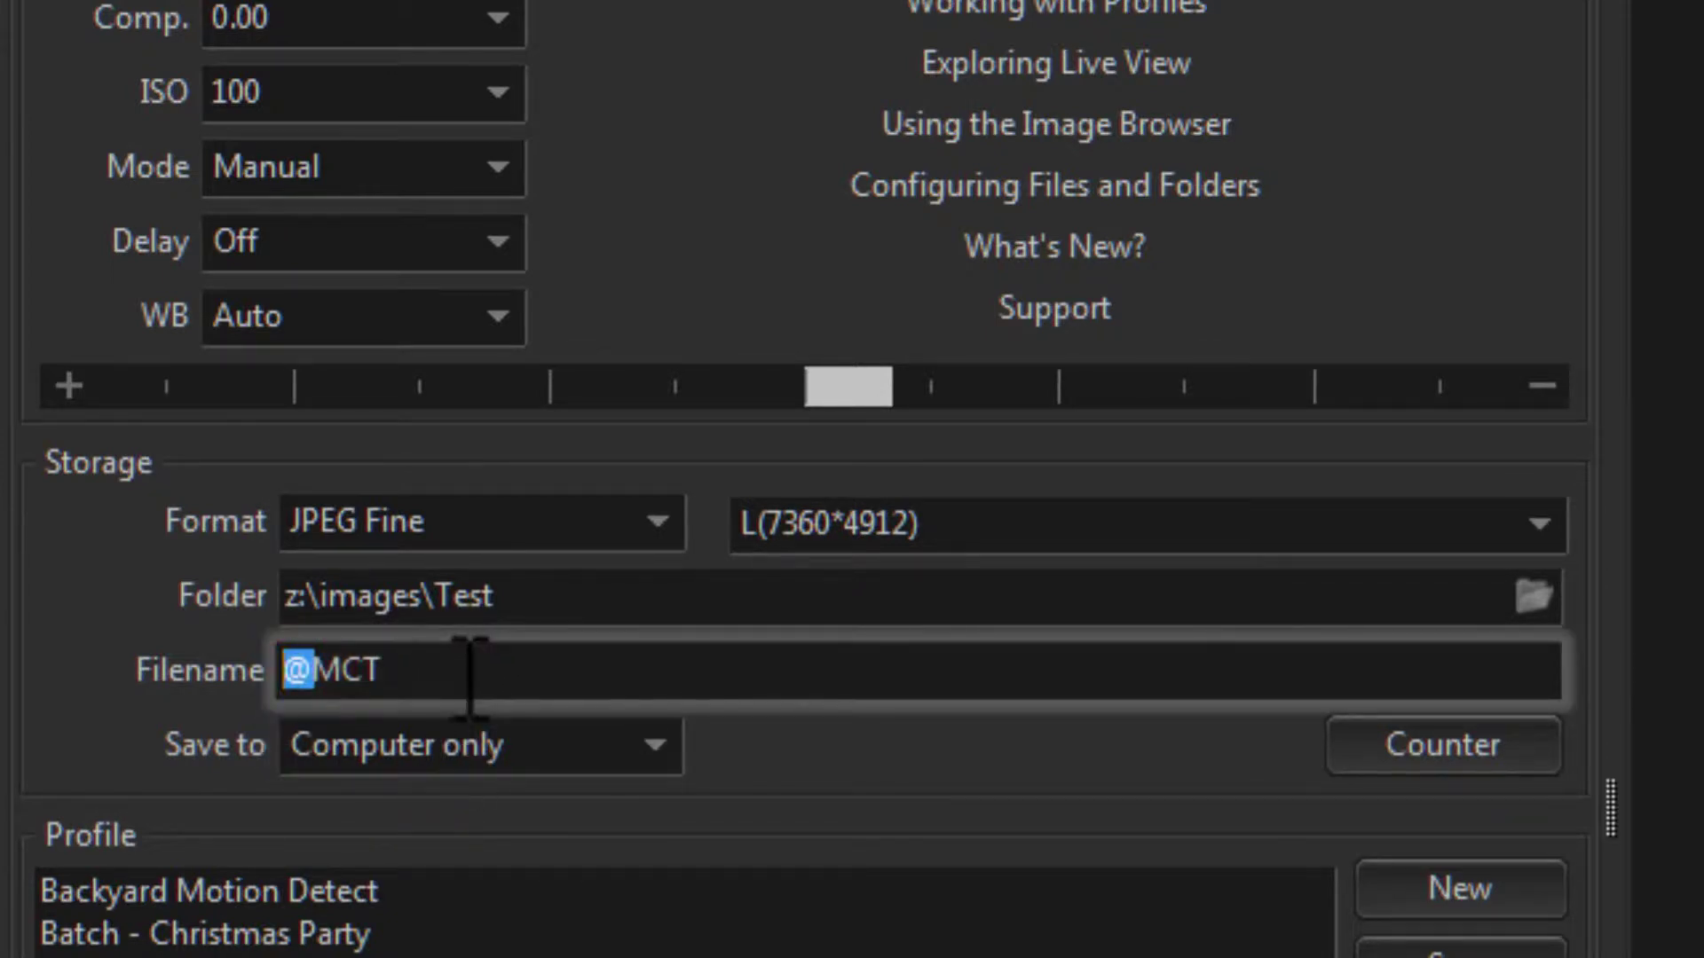
{"action": "left_click", "coordinate": [456, 672]}
{"action": "left_click", "coordinate": [299, 671]}
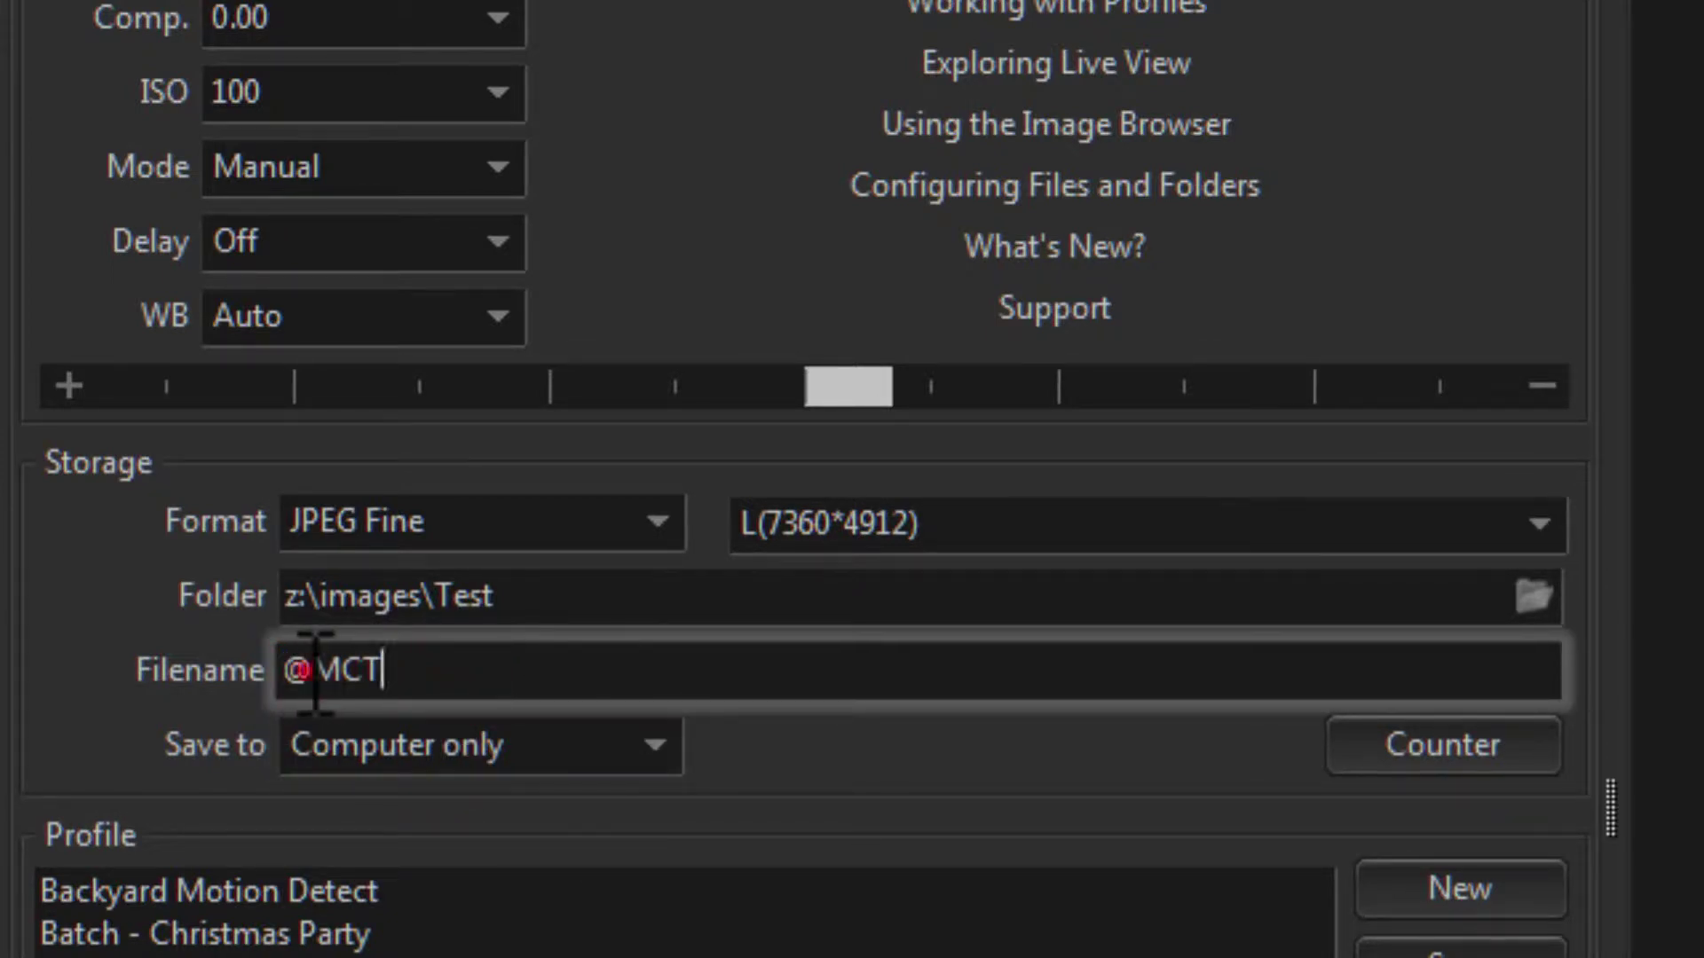
{"action": "double_click", "coordinate": [302, 671]}
{"action": "left_click", "coordinate": [430, 674]}
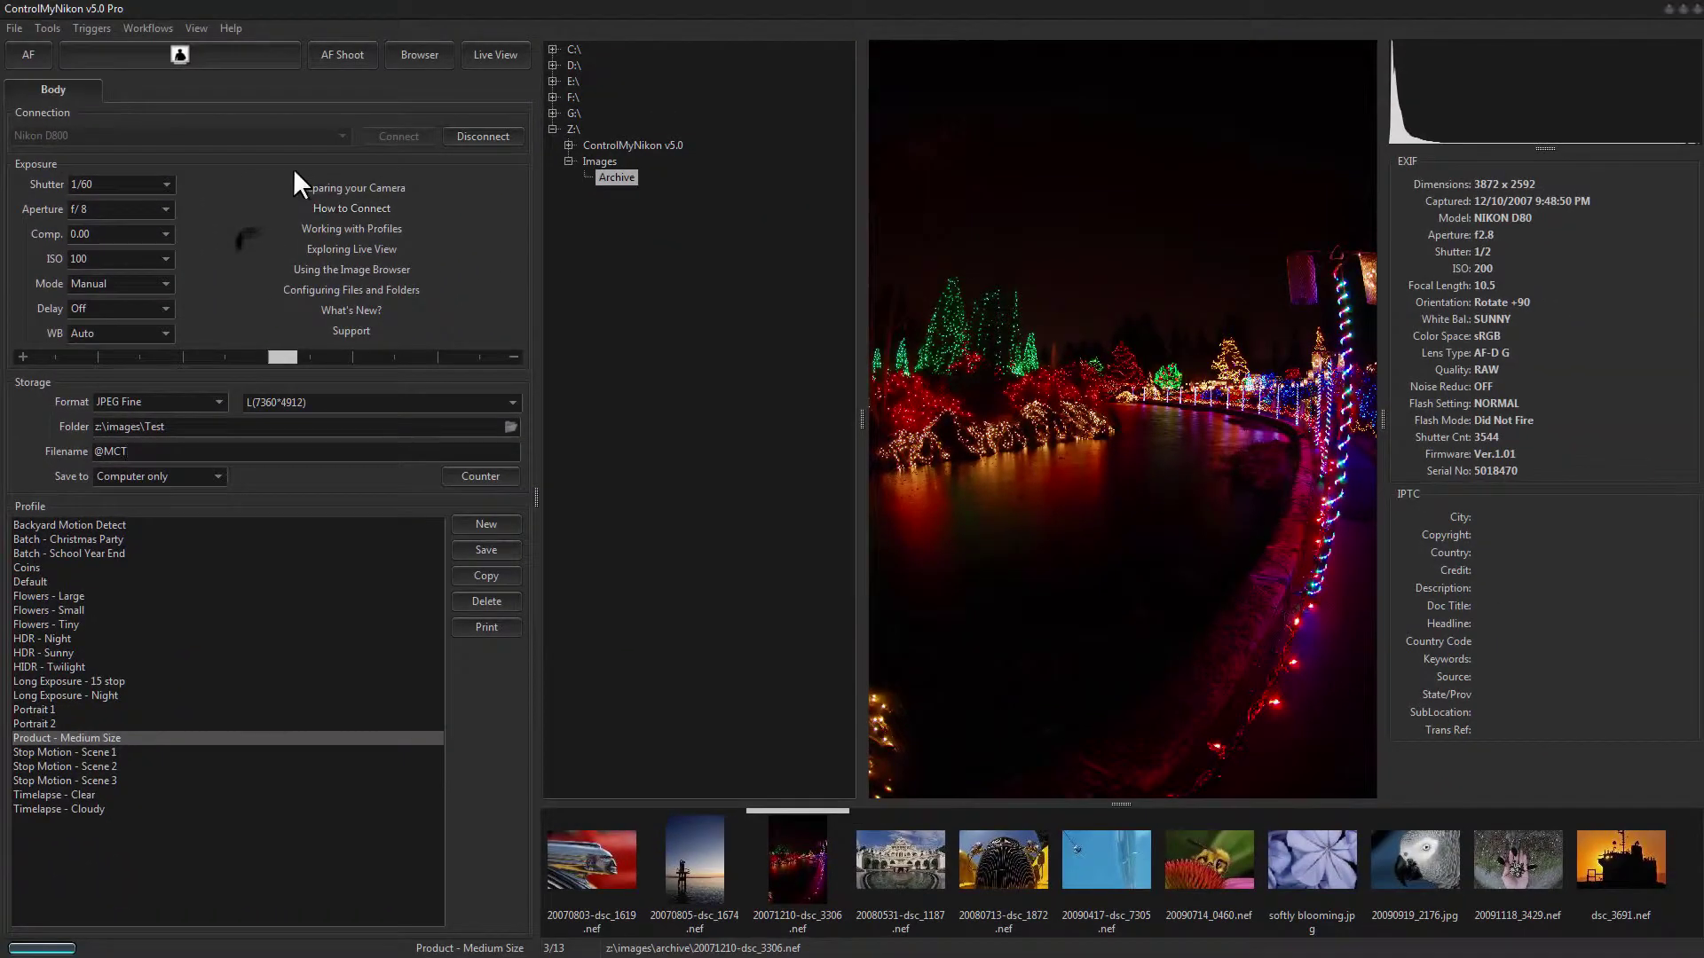
{"action": "left_click", "coordinate": [339, 293]}
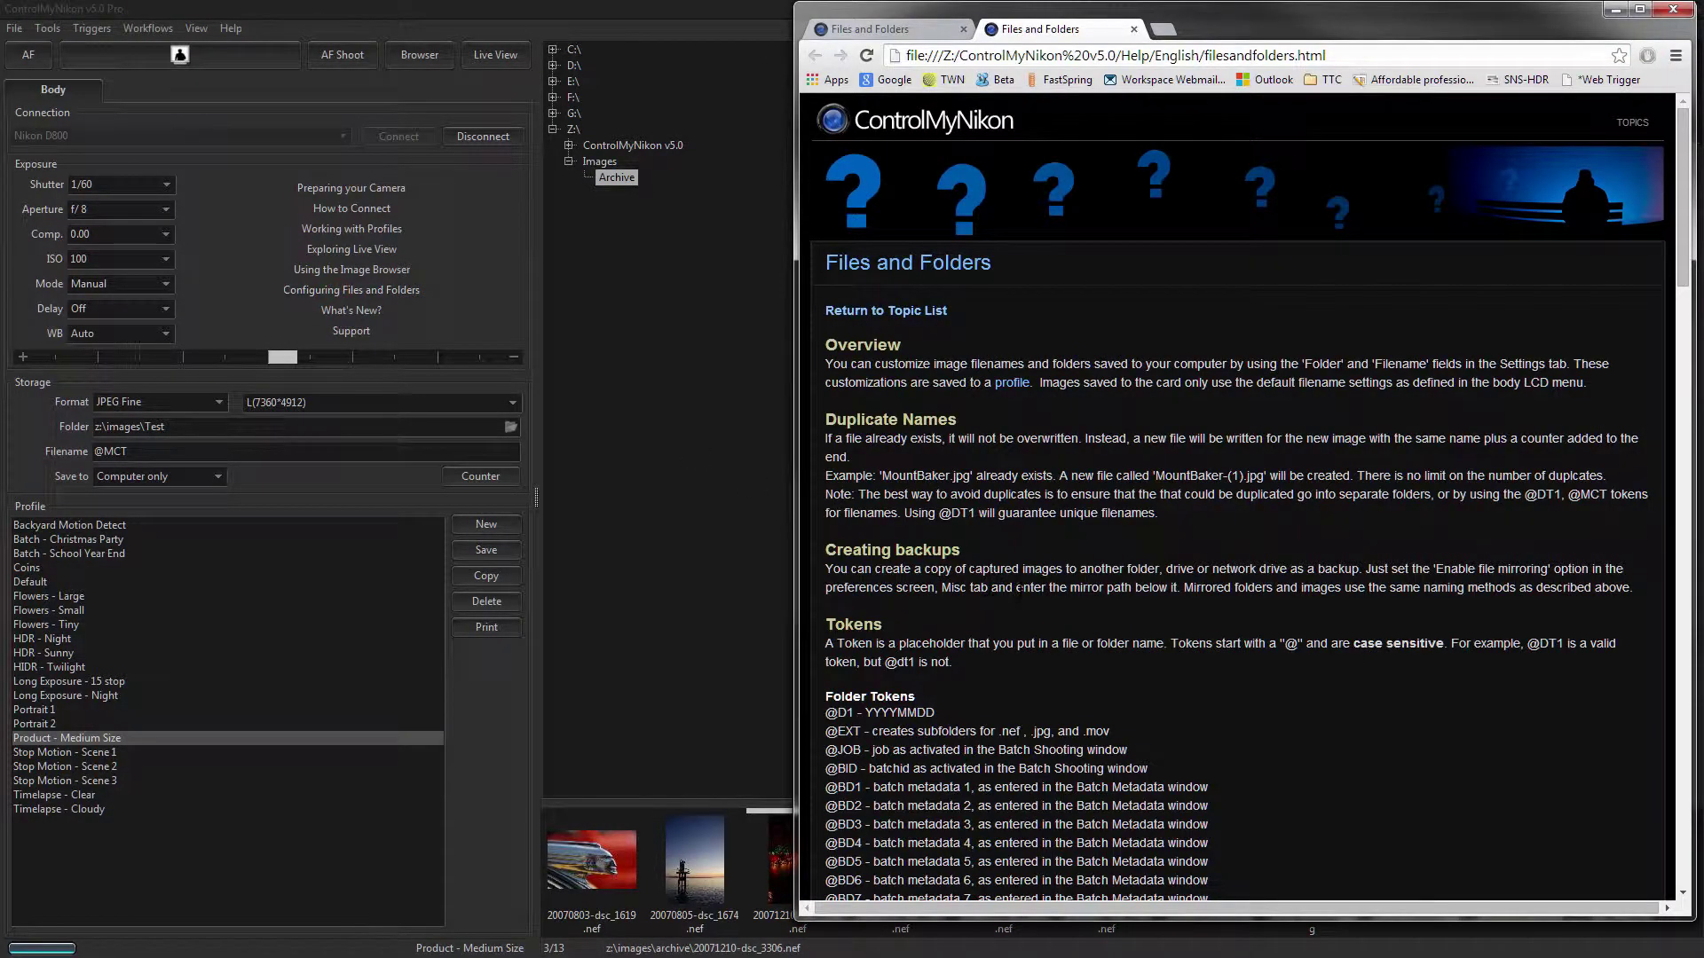
{"action": "scroll", "coordinate": [1019, 588], "scroll_direction": "down", "scroll_amount": 4}
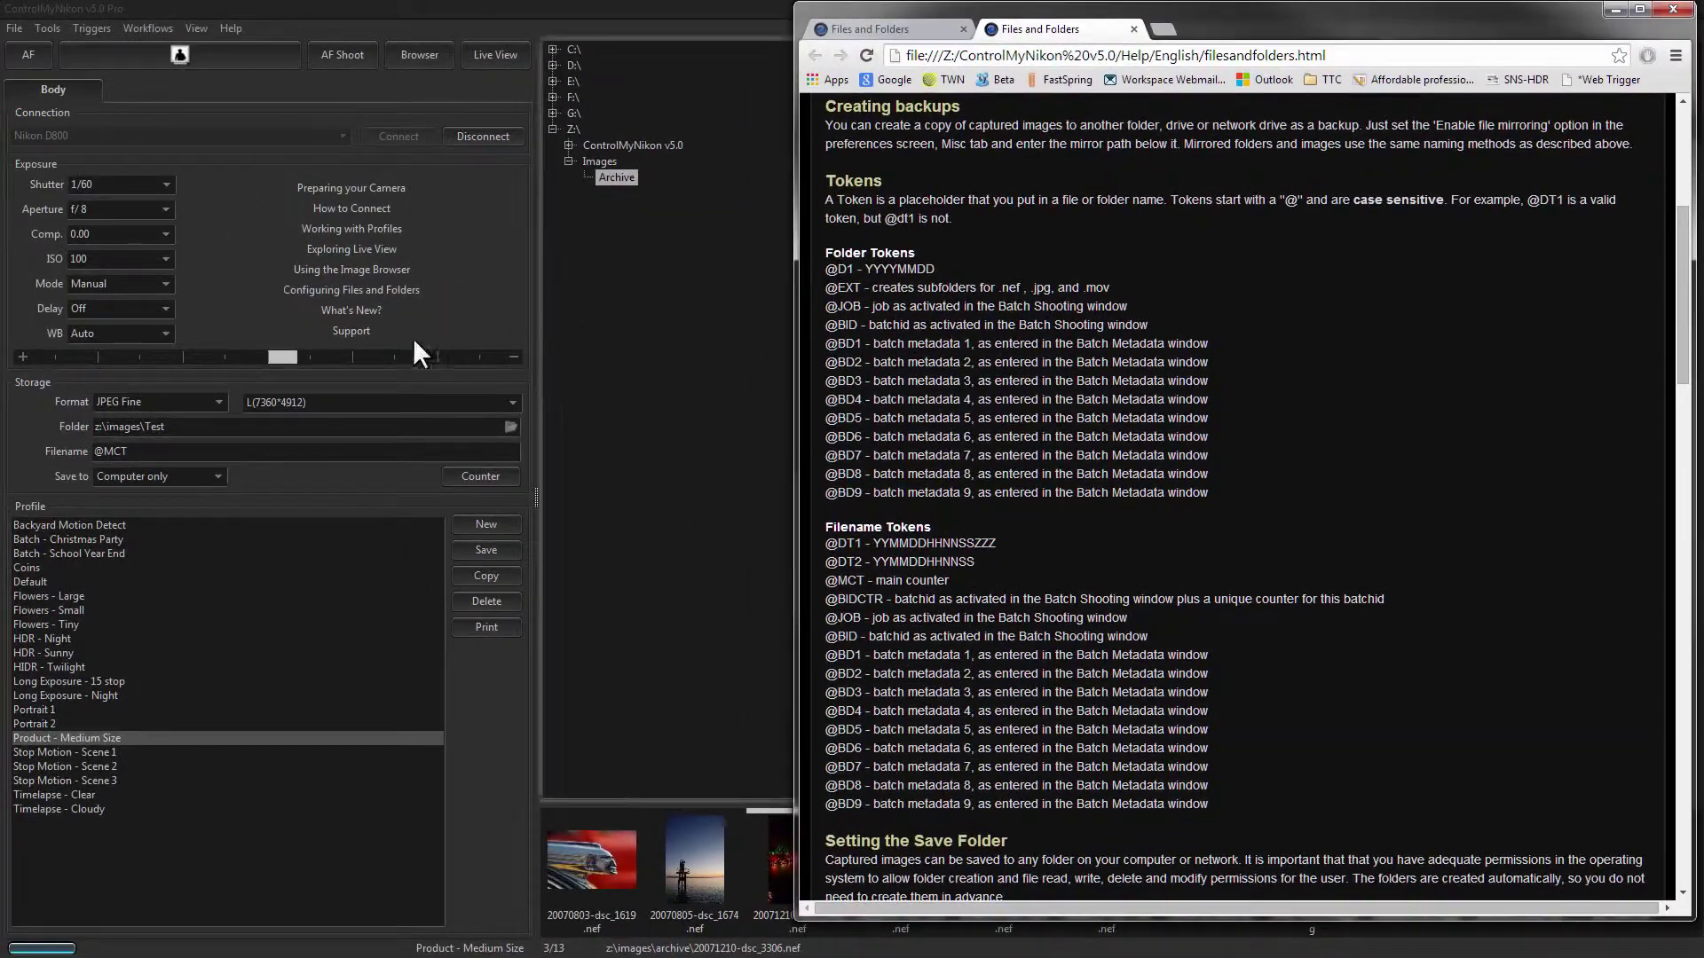
{"action": "triple_click", "coordinate": [203, 426]}
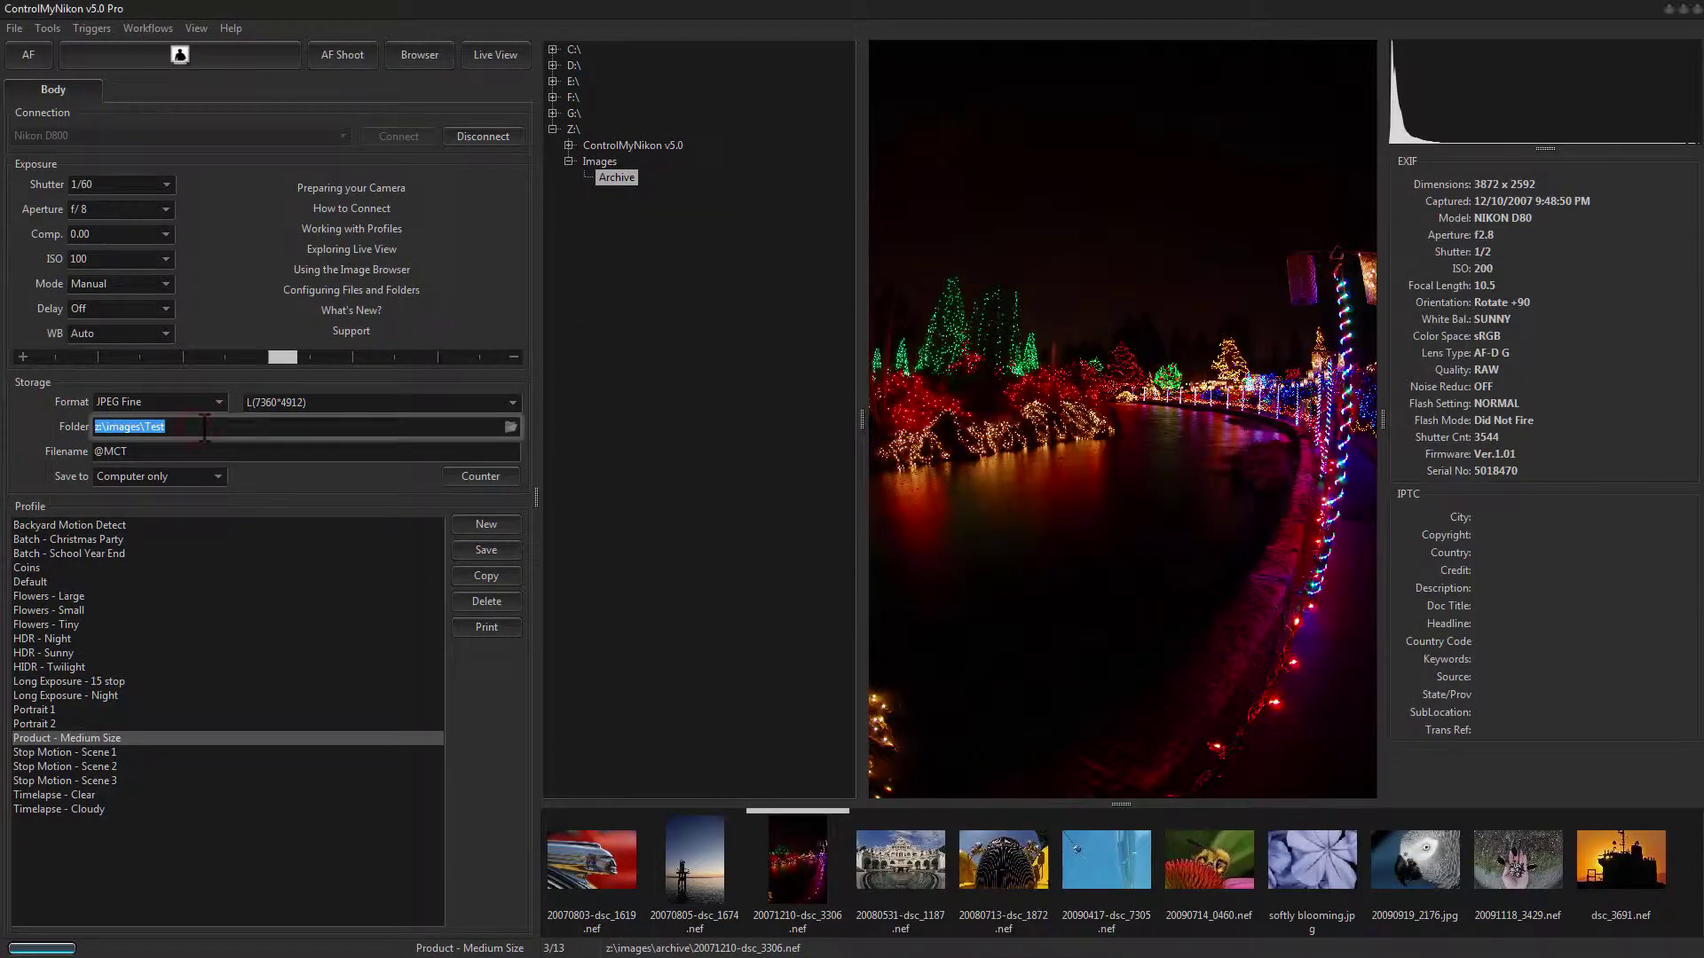
{"action": "left_click", "coordinate": [203, 427]}
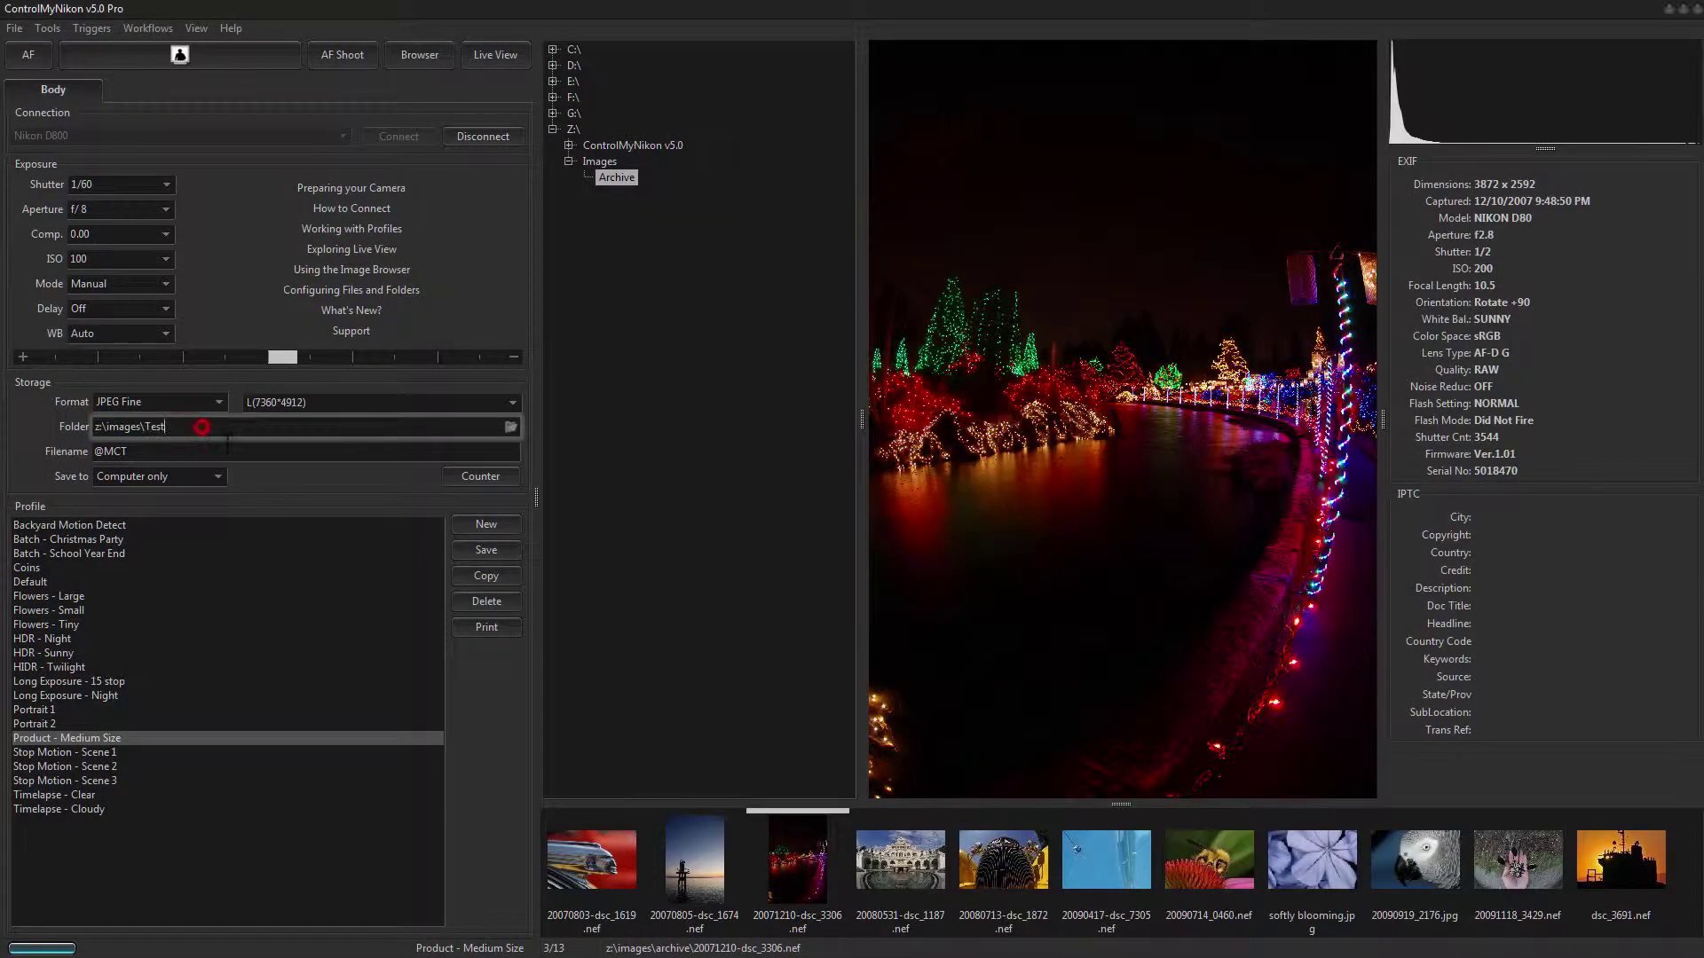
{"action": "left_click", "coordinate": [343, 286]}
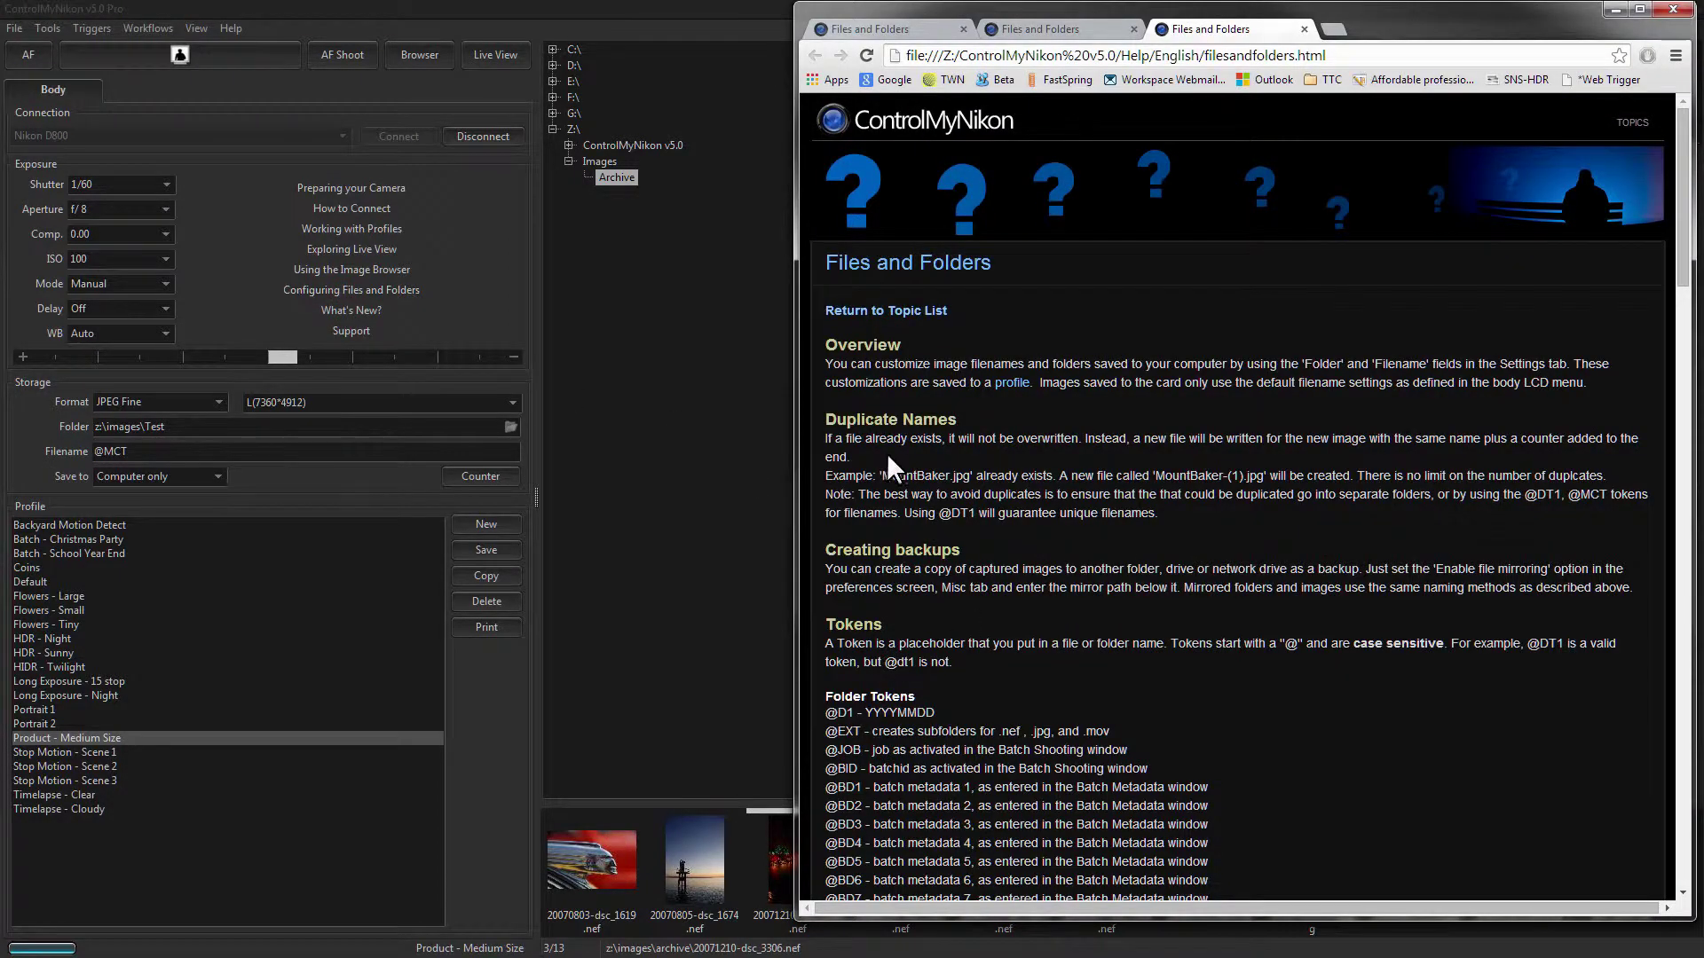
{"action": "scroll", "coordinate": [904, 686], "scroll_direction": "down", "scroll_amount": 6}
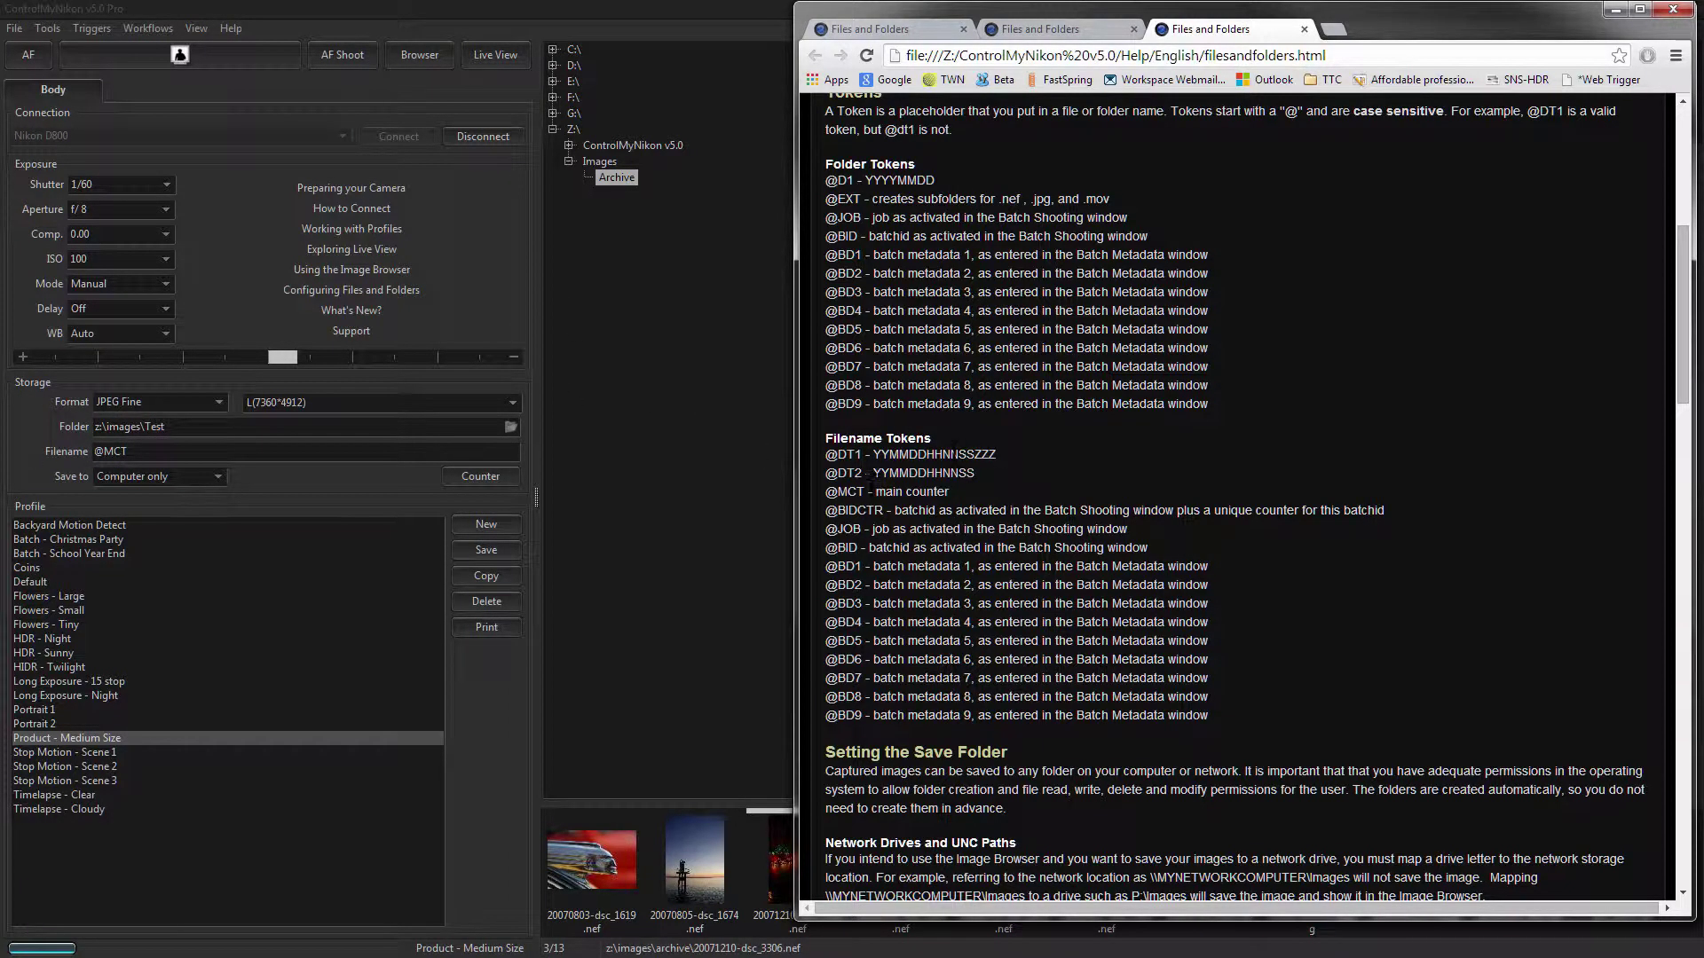
{"action": "left_click_drag", "start_coordinate": [949, 492], "coordinate": [825, 491]}
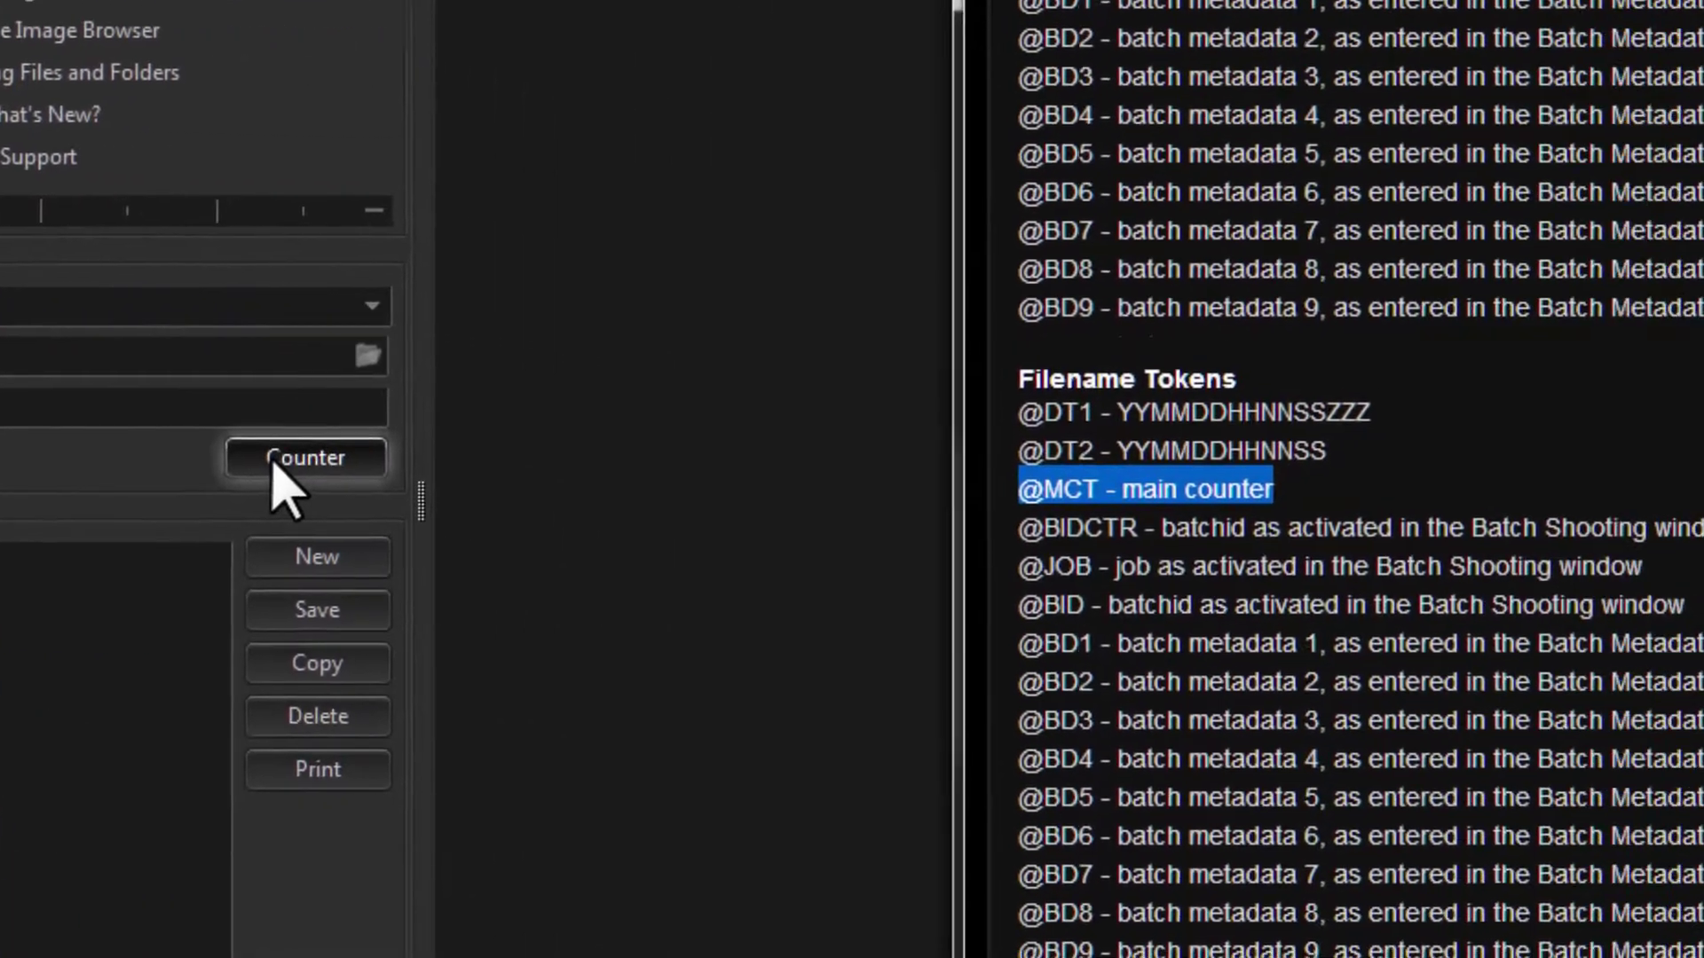
{"action": "left_click", "coordinate": [960, 472]}
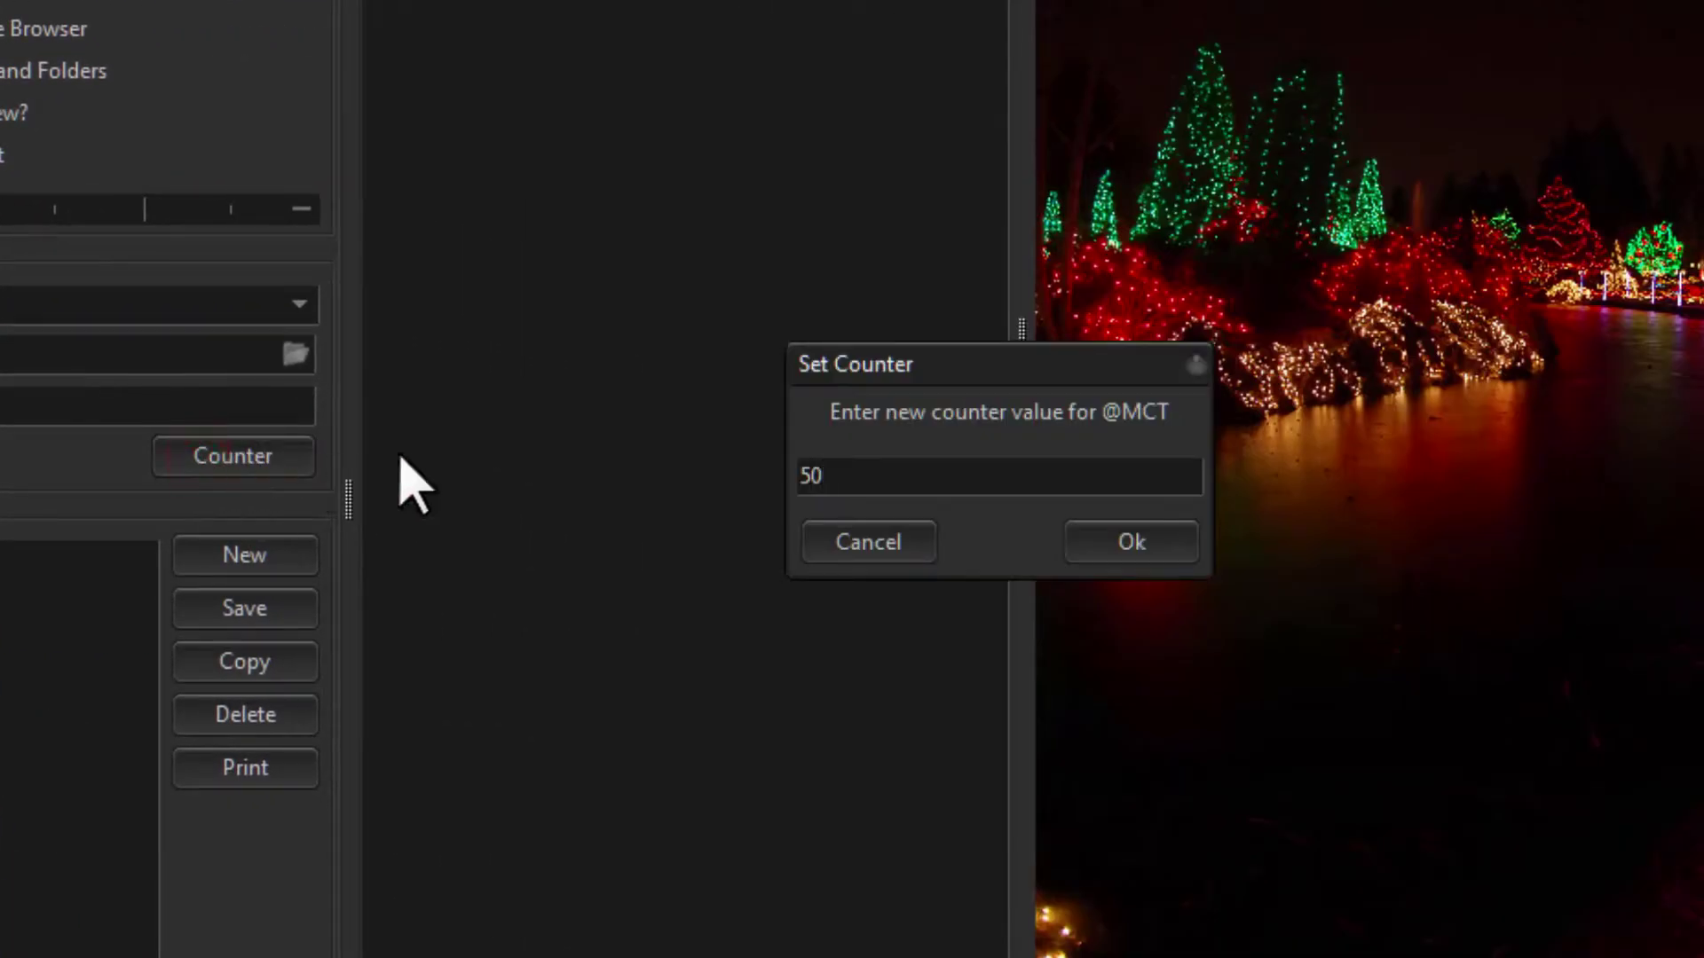
{"action": "double_click", "coordinate": [851, 476]}
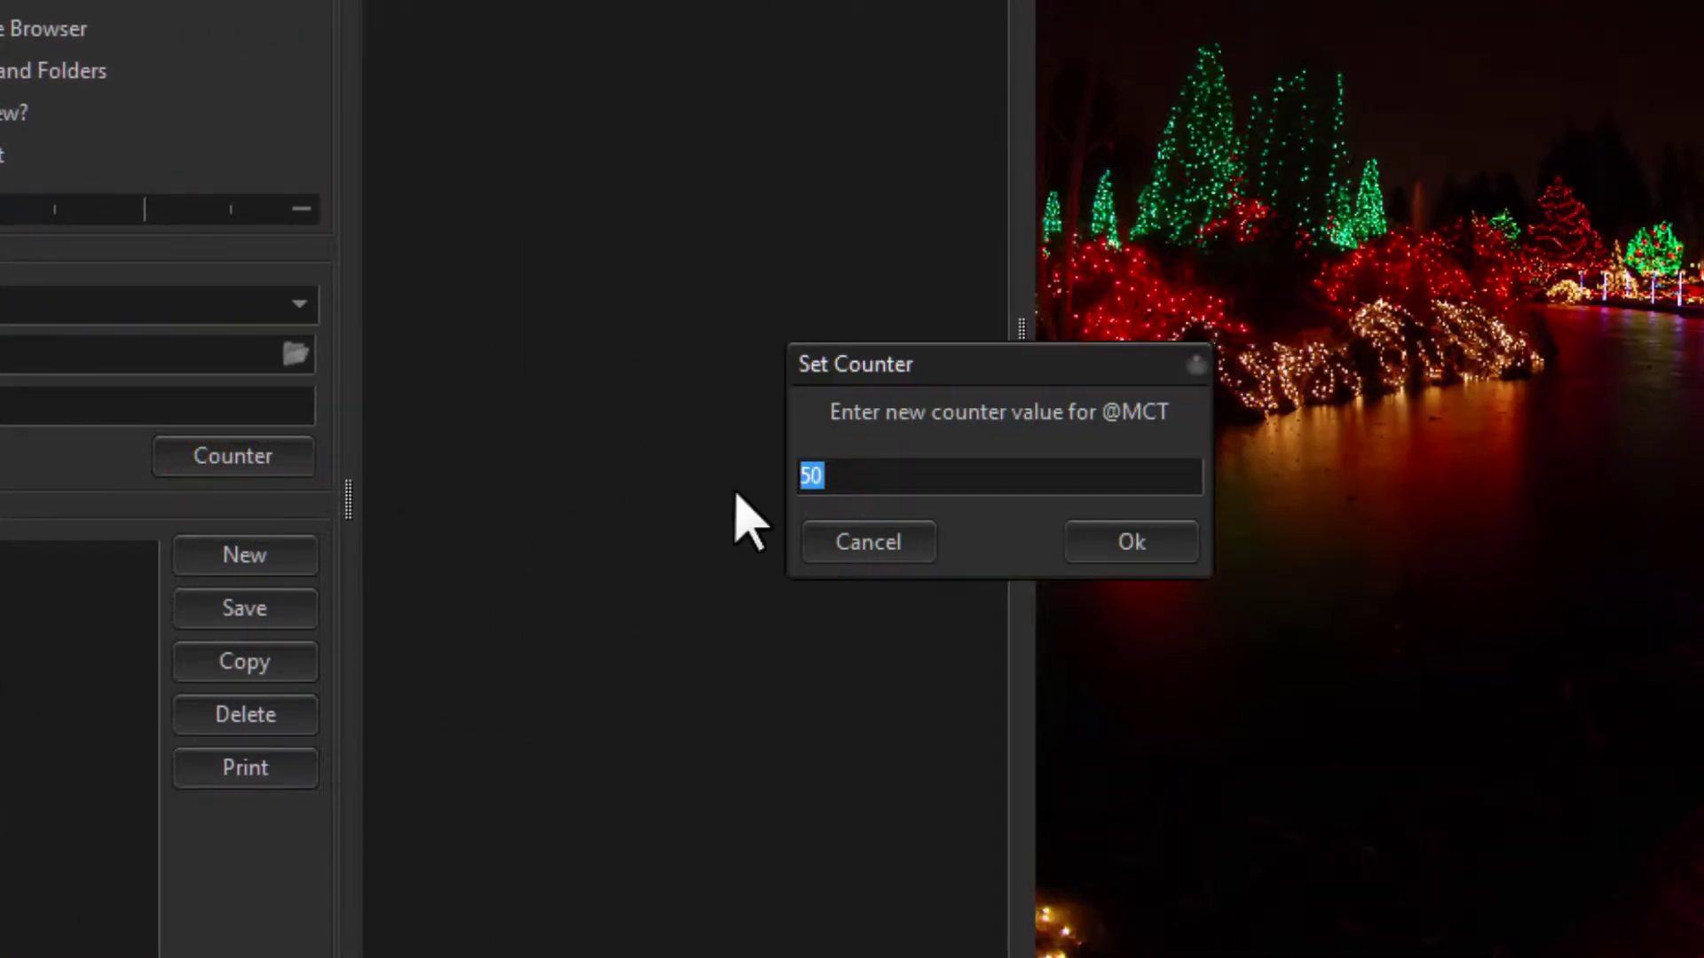
{"action": "type", "text": "0"}
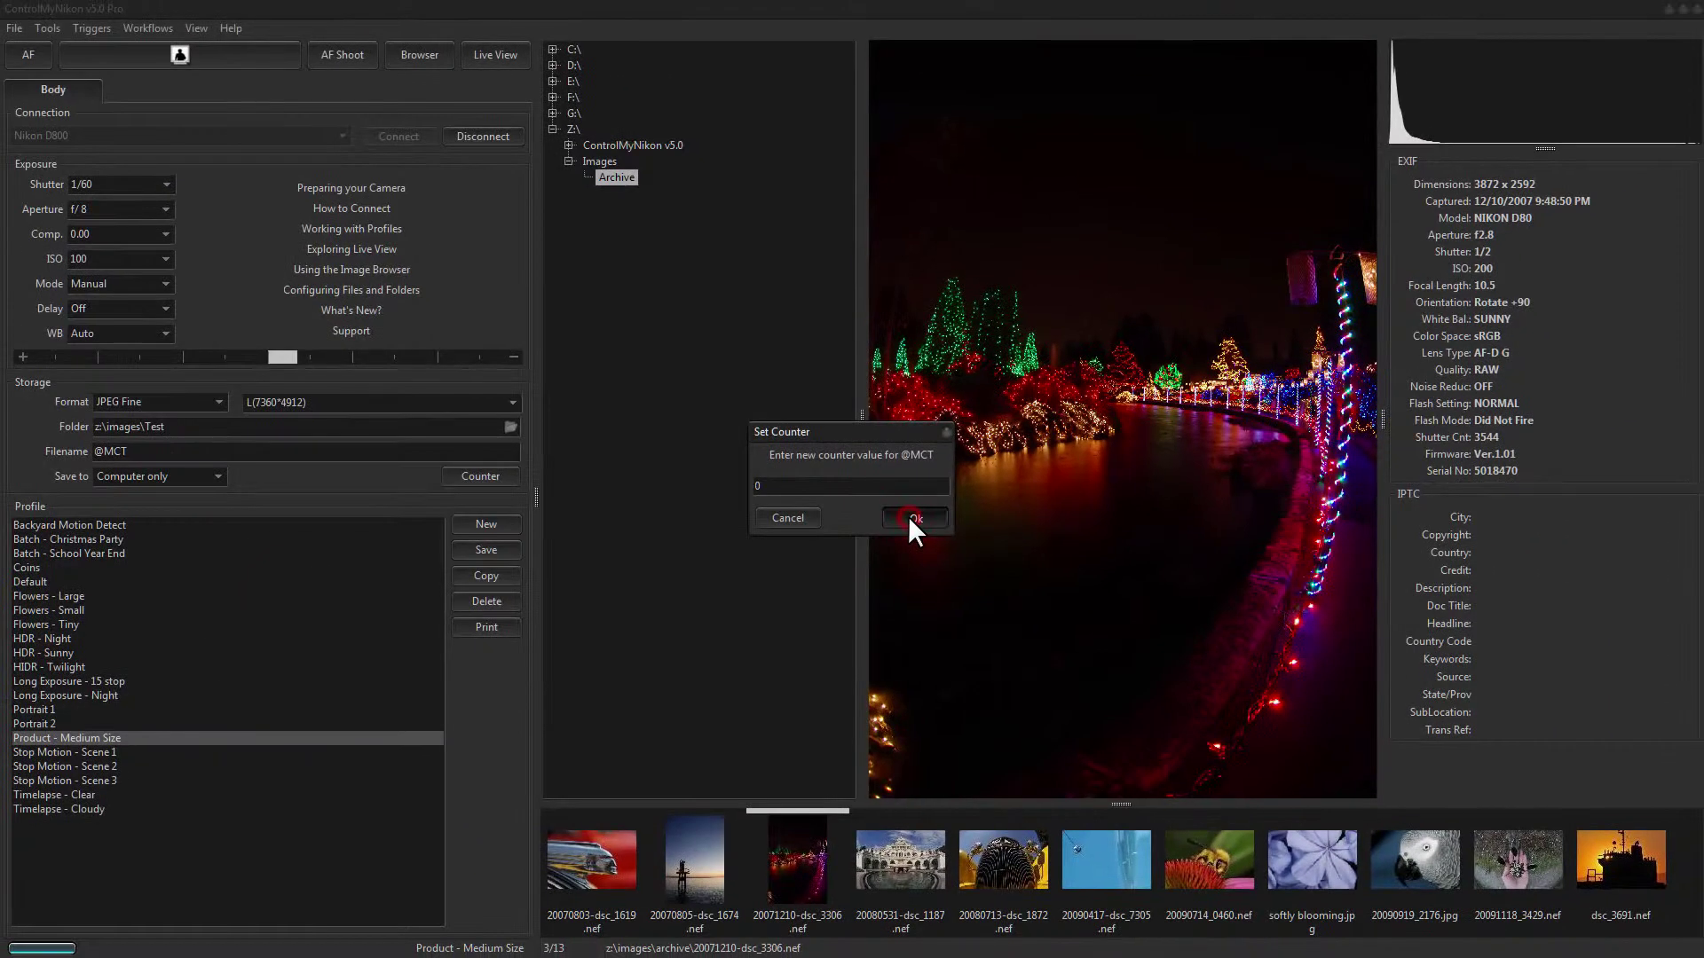
{"action": "left_click", "coordinate": [1021, 532]}
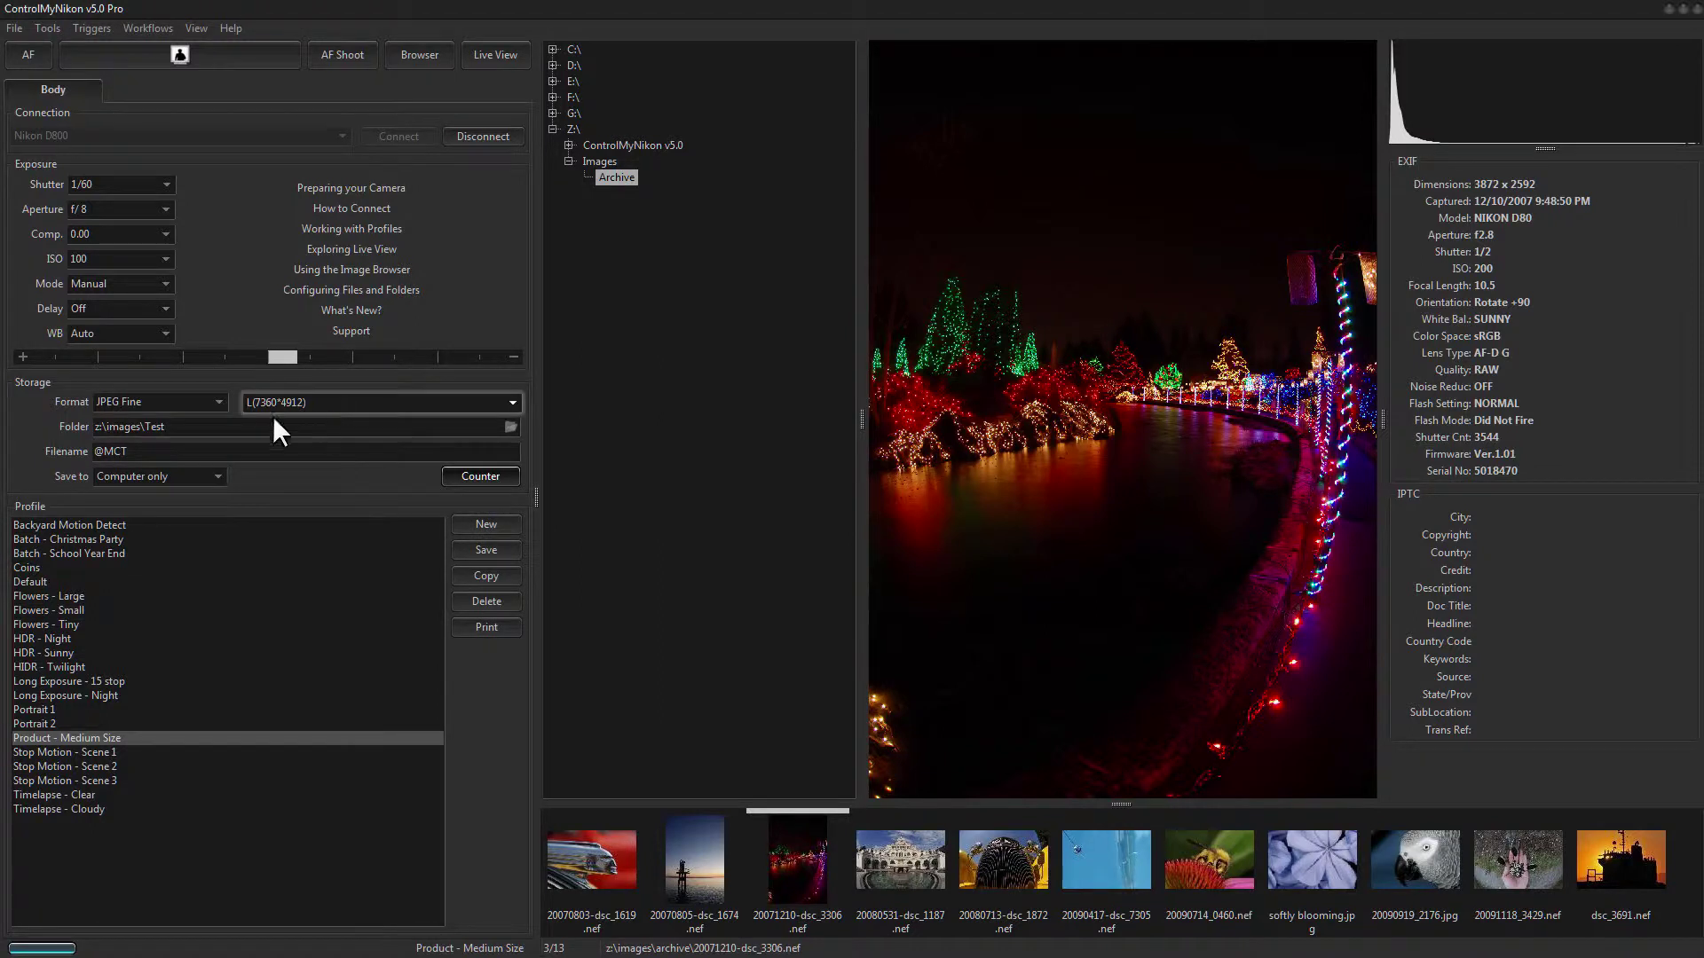
- Set the capture format to RAW + JPEG Fine and save the profile
{"action": "left_click", "coordinate": [160, 452]}
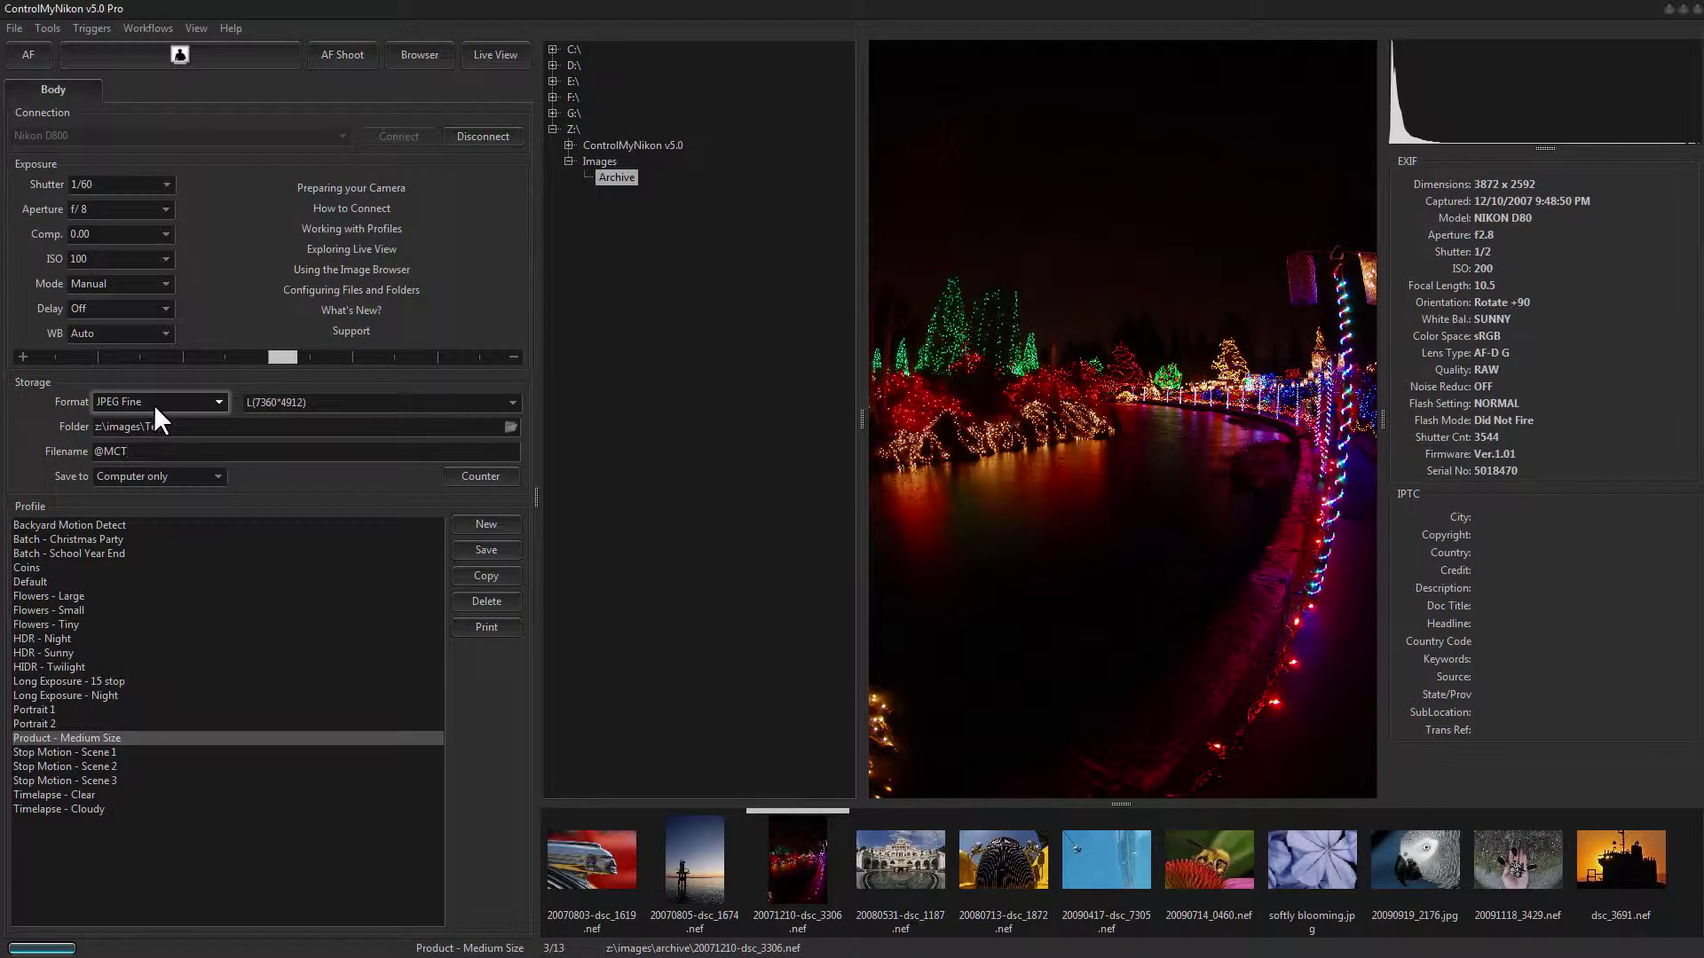
{"action": "left_click", "coordinate": [220, 400]}
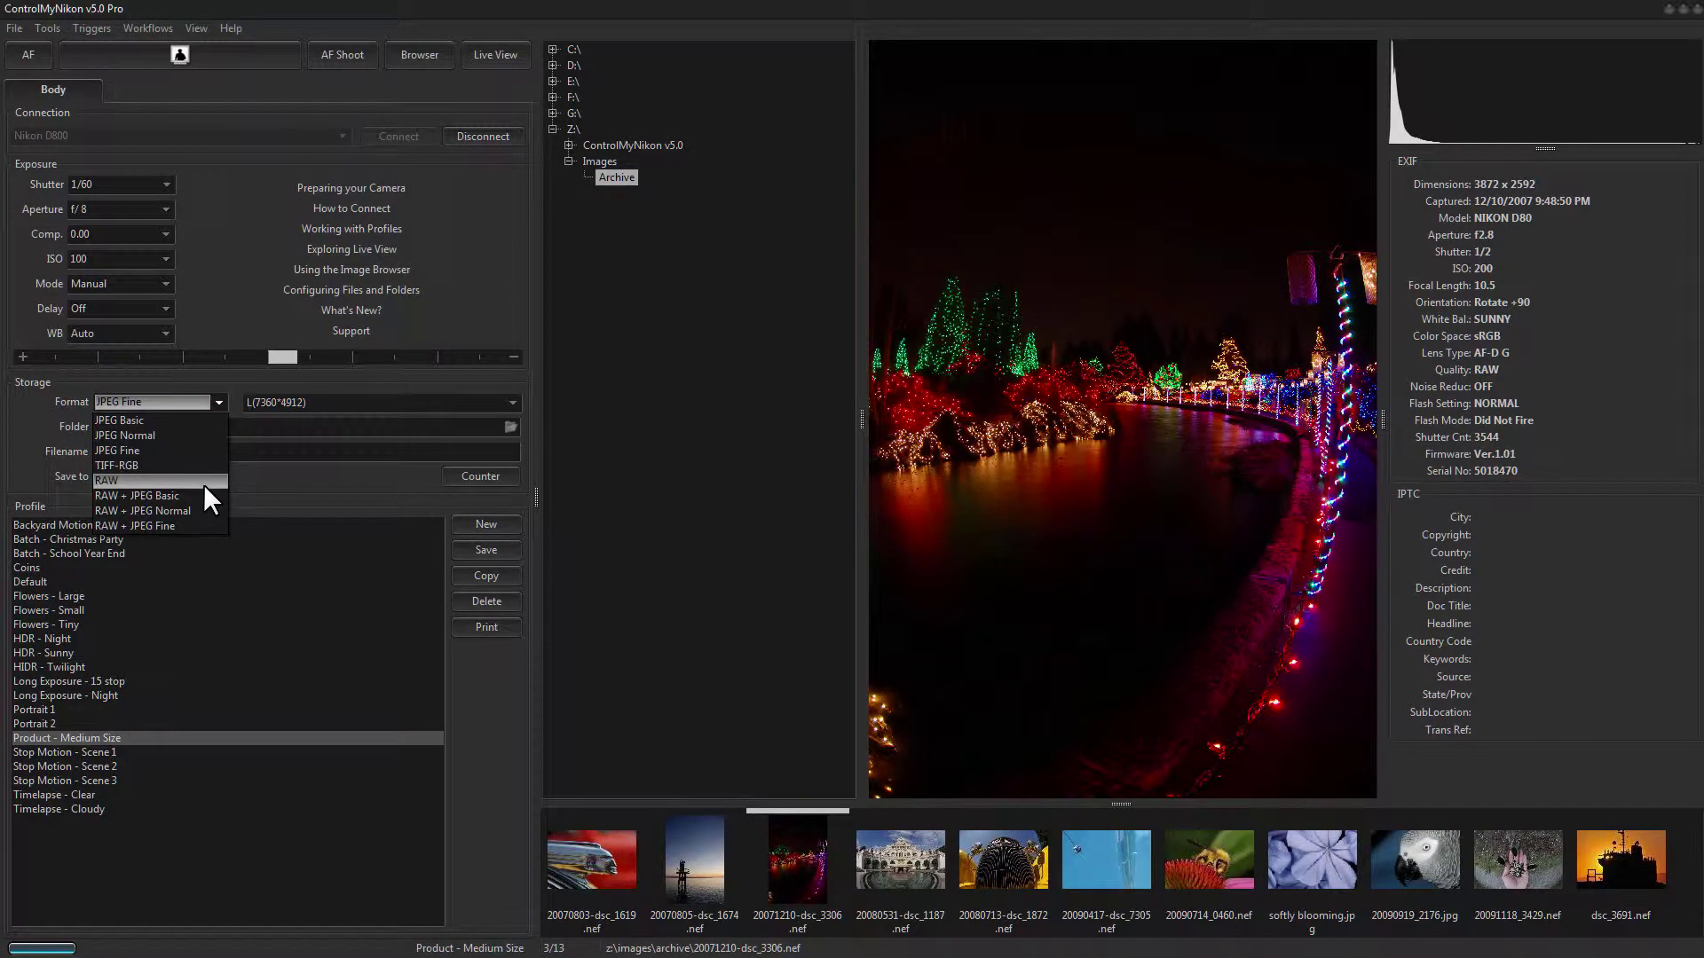
{"action": "left_click", "coordinate": [179, 524]}
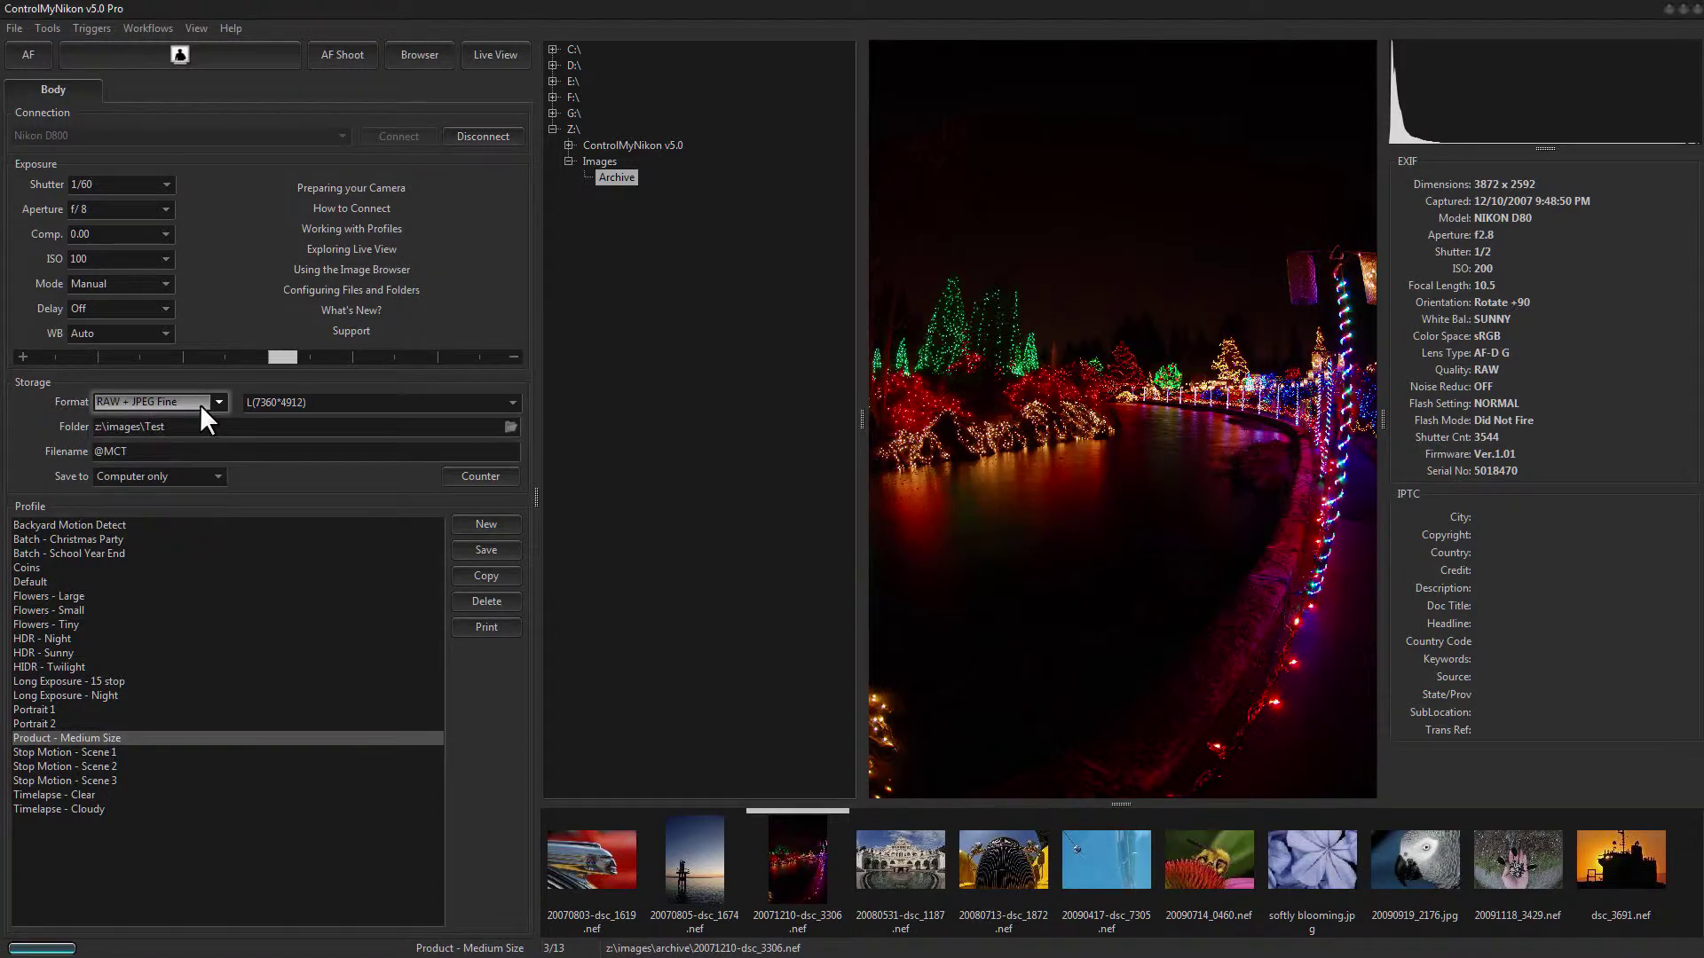
{"action": "left_click", "coordinate": [485, 551]}
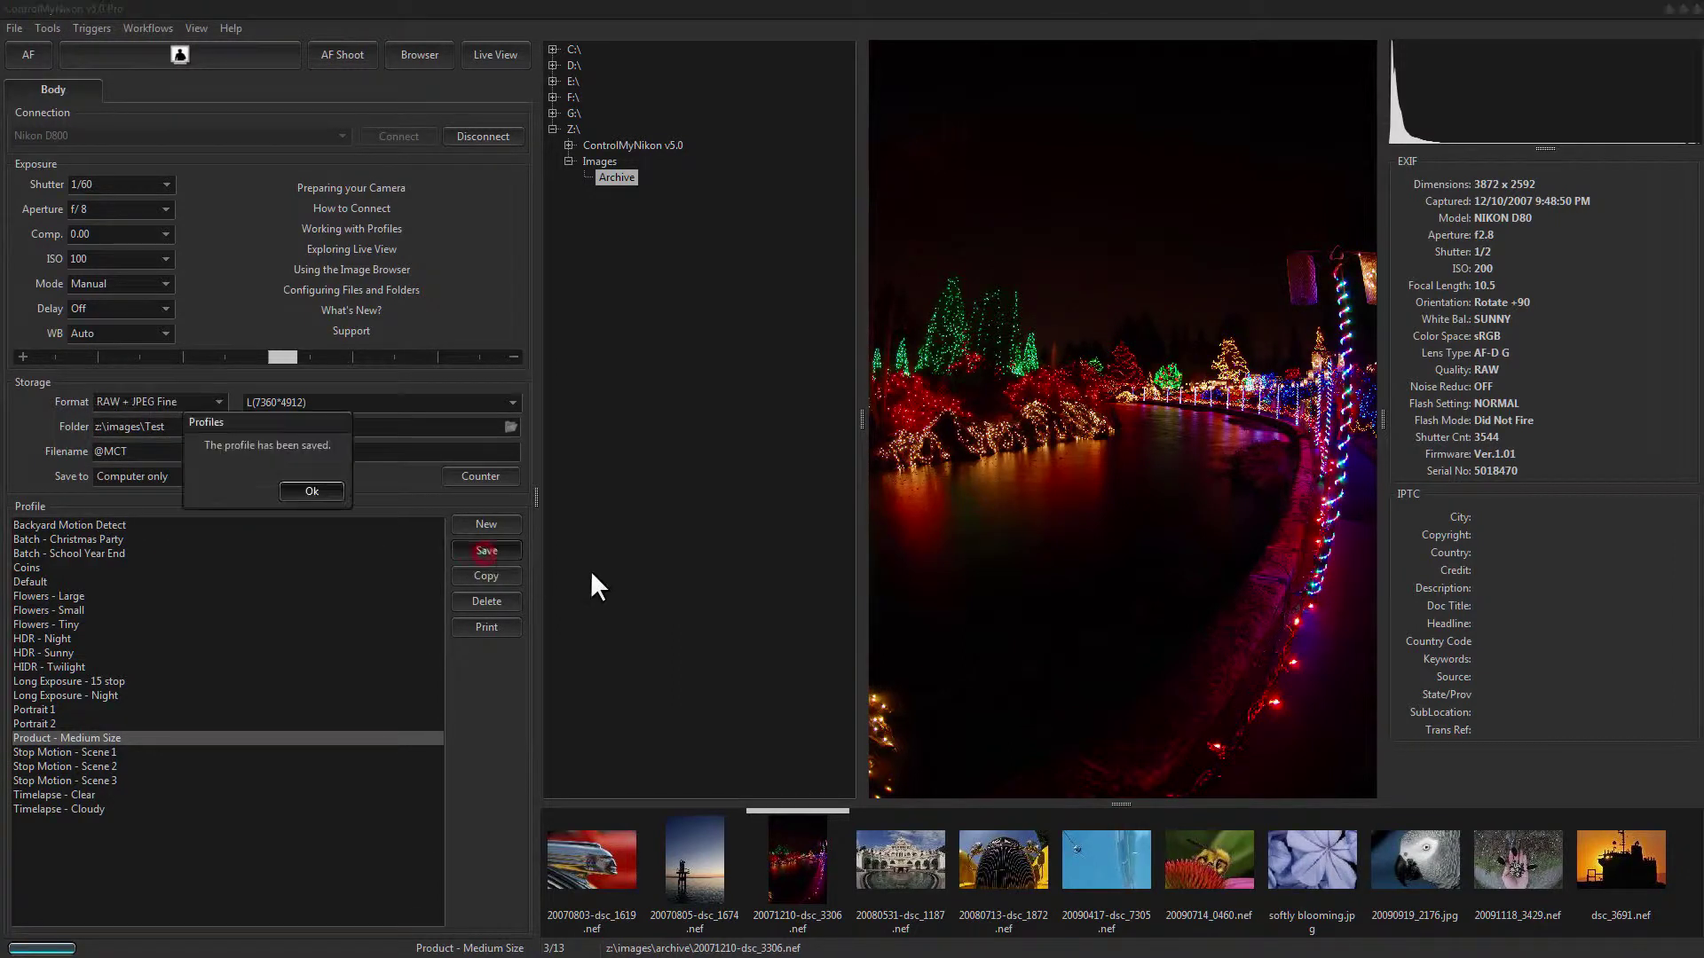
{"action": "left_click", "coordinate": [314, 481]}
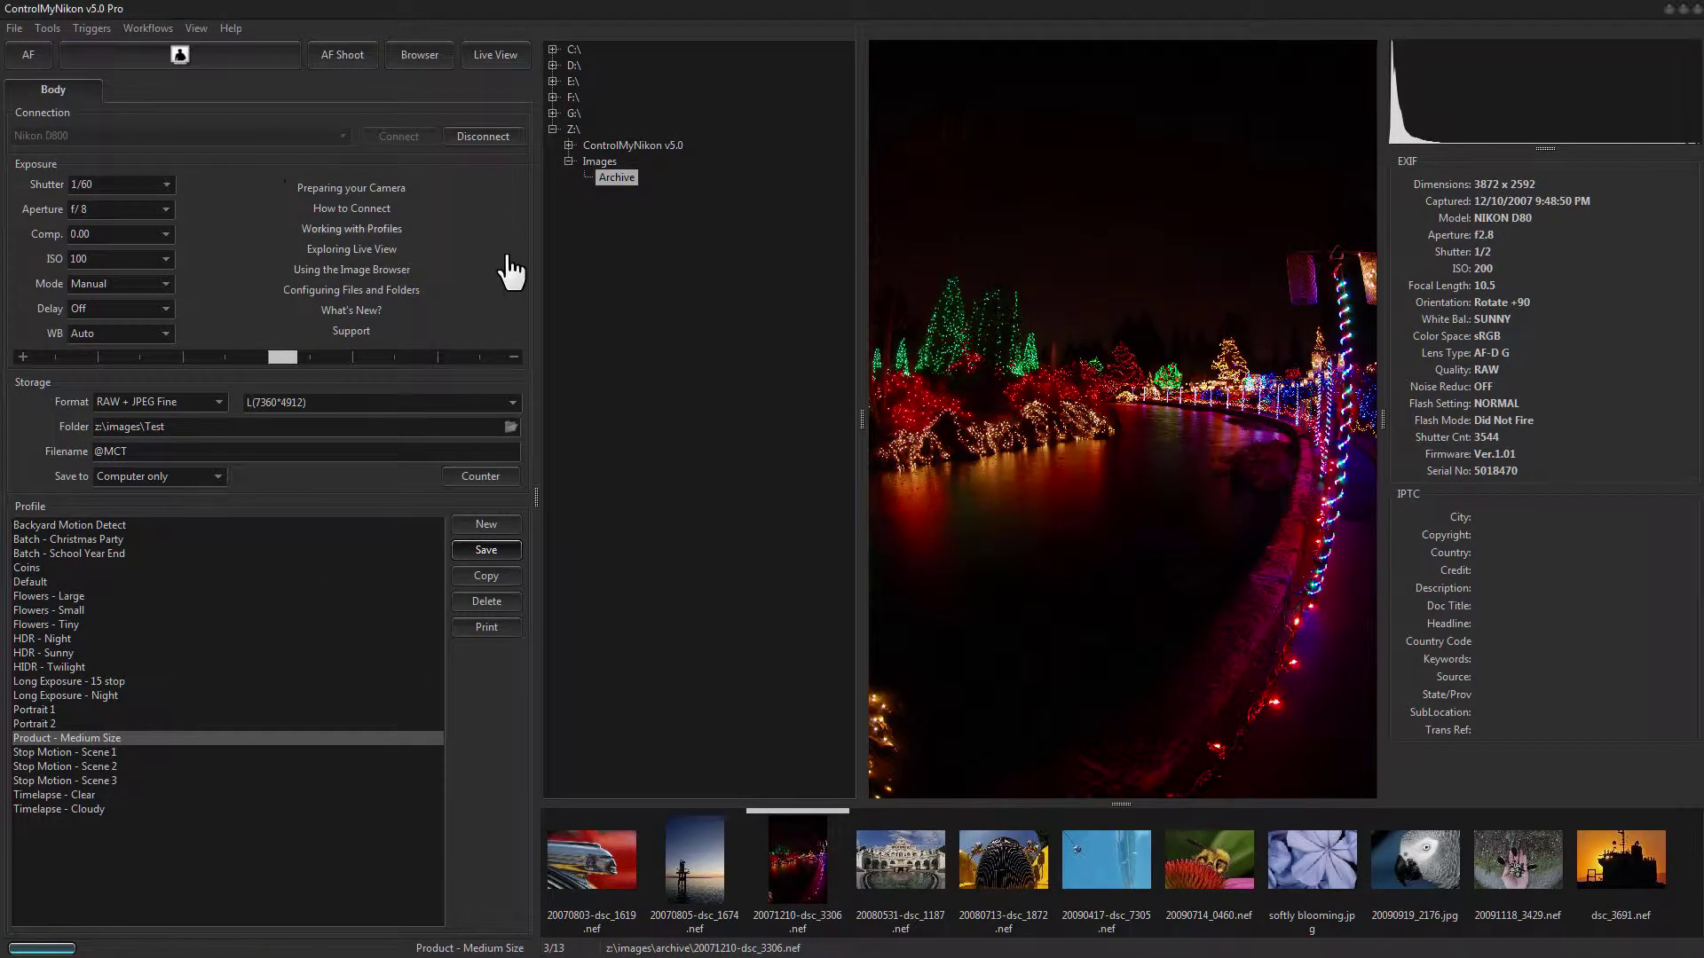
{"action": "left_click", "coordinate": [502, 55]}
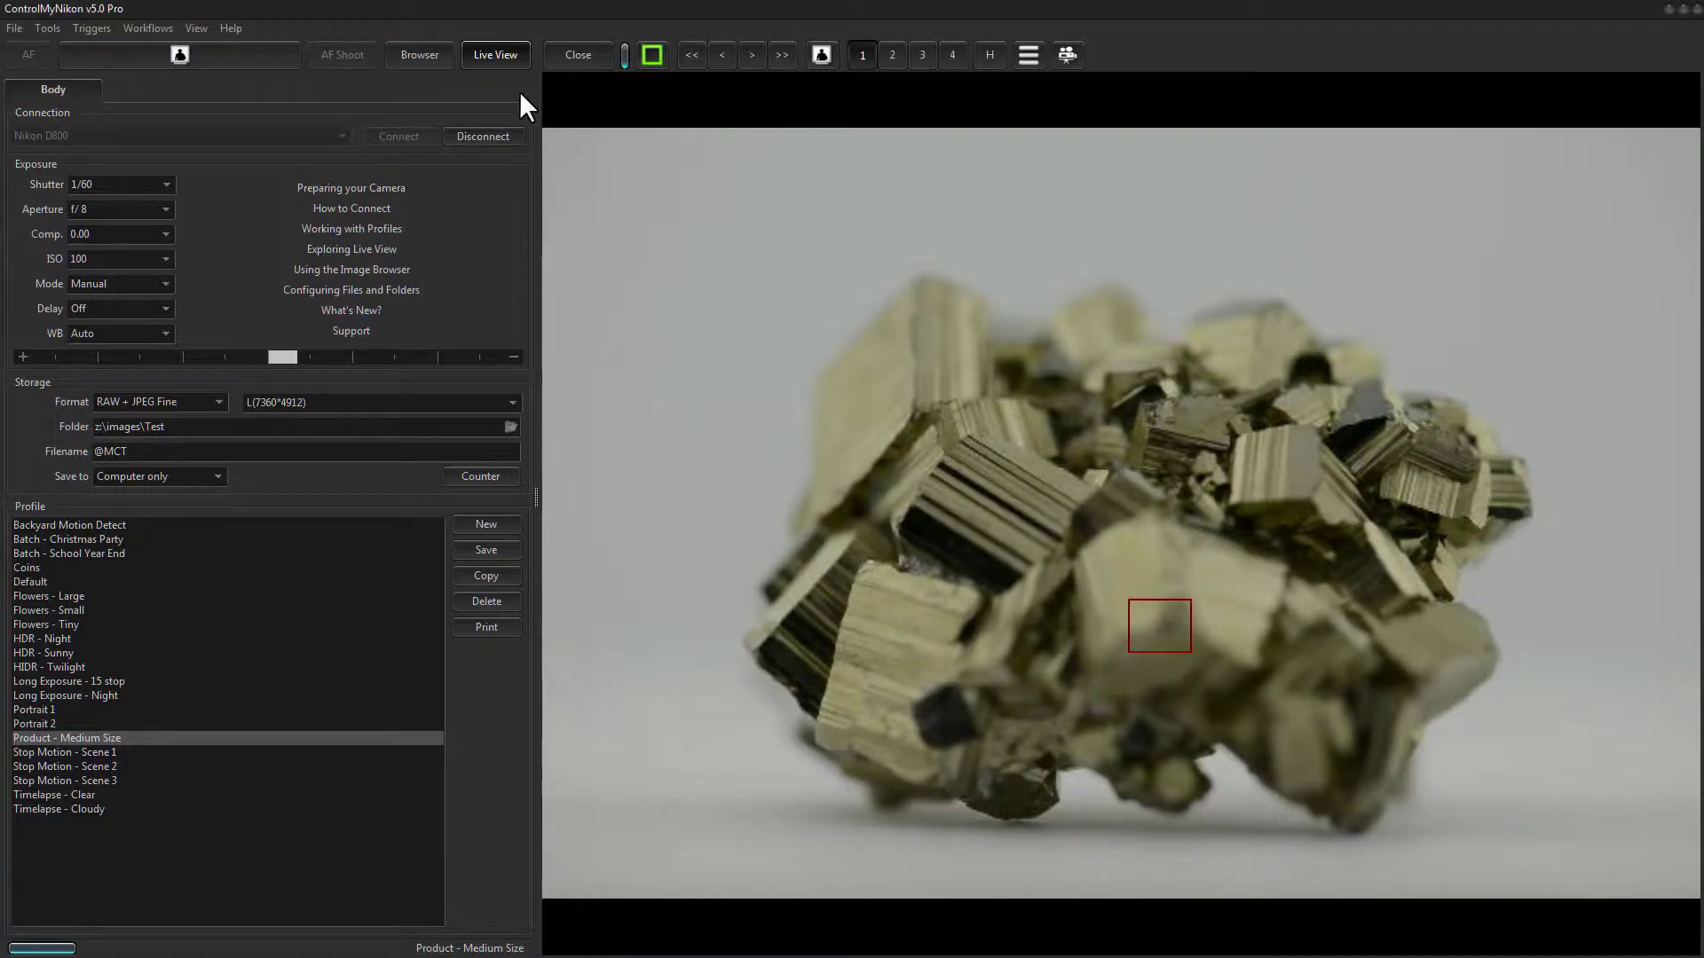
- Capture the mineral sample and view 000000.jpg and 000000.nef in the Browser
{"action": "left_click", "coordinate": [255, 62]}
{"action": "left_click", "coordinate": [418, 52]}
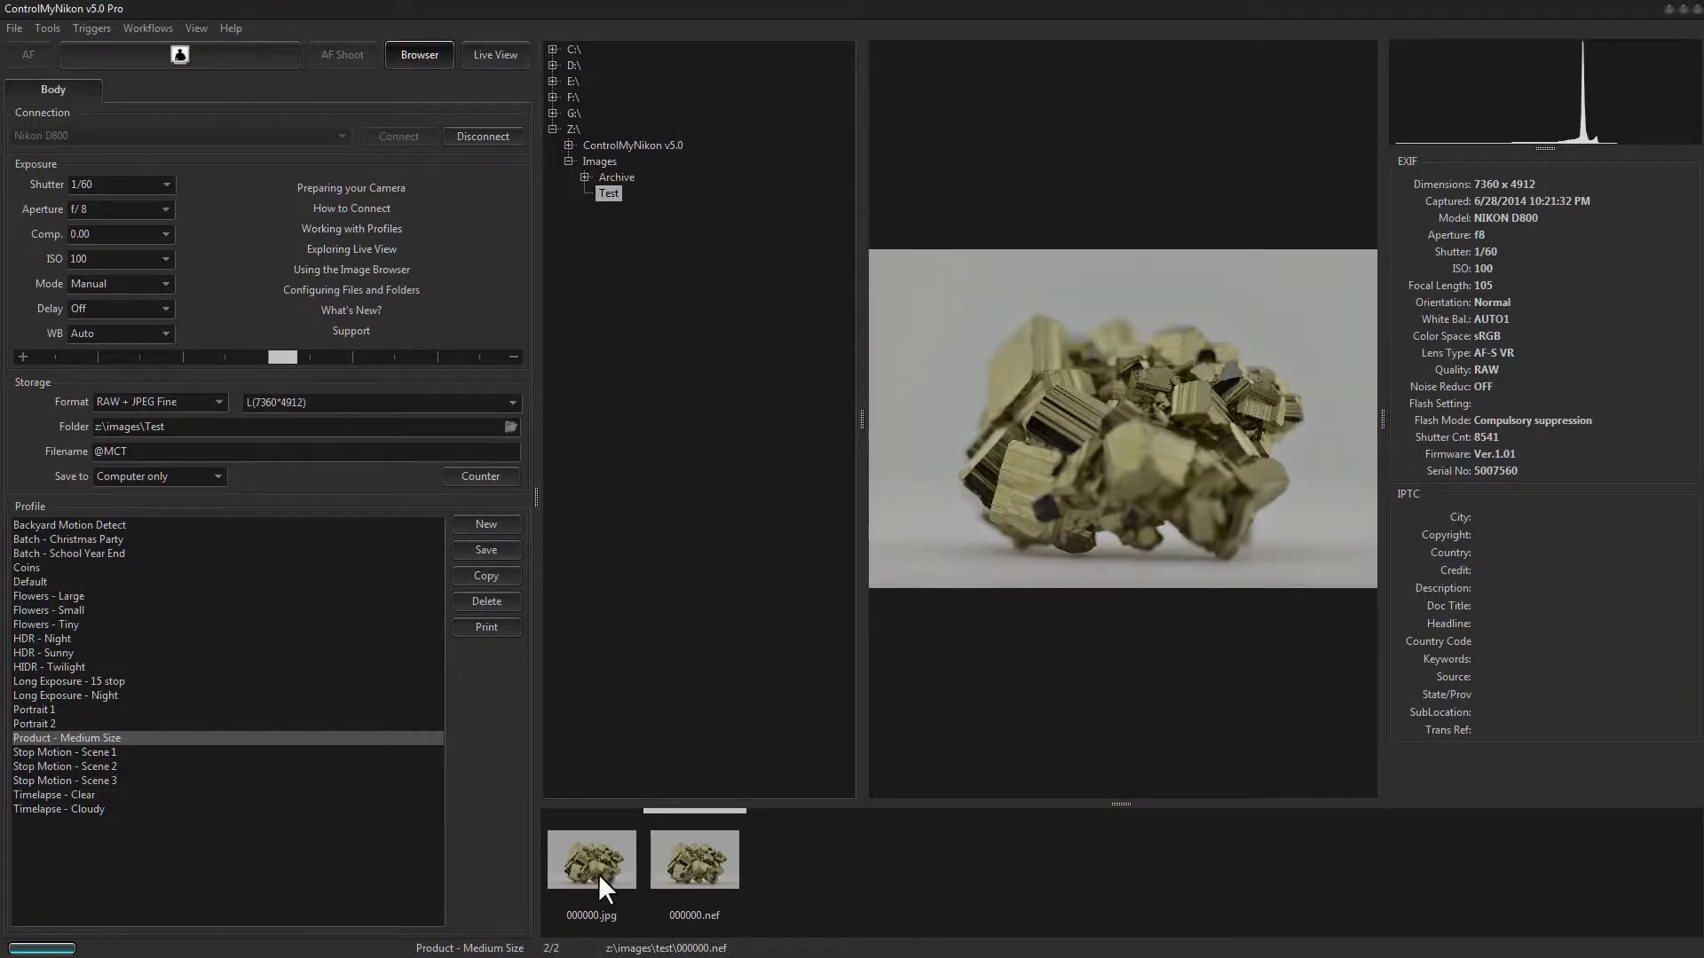
- Browse the Archive folder's photos, then return to the Test folder's captures
{"action": "left_click", "coordinate": [614, 179]}
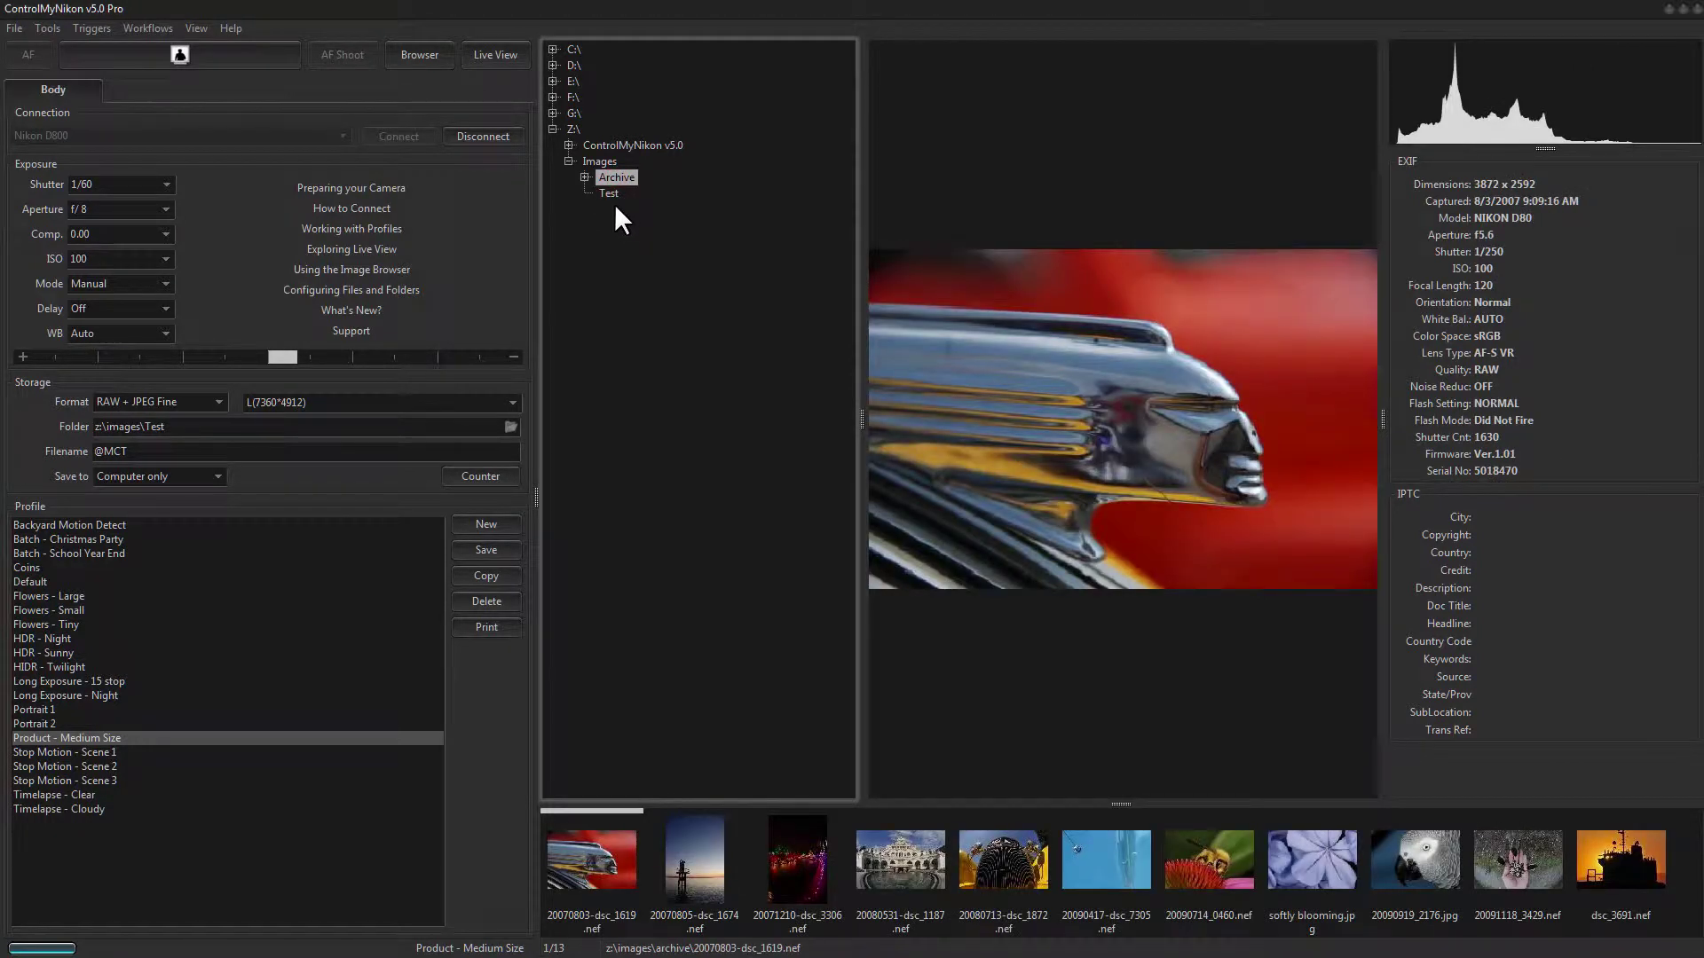
{"action": "right_click", "coordinate": [613, 864]}
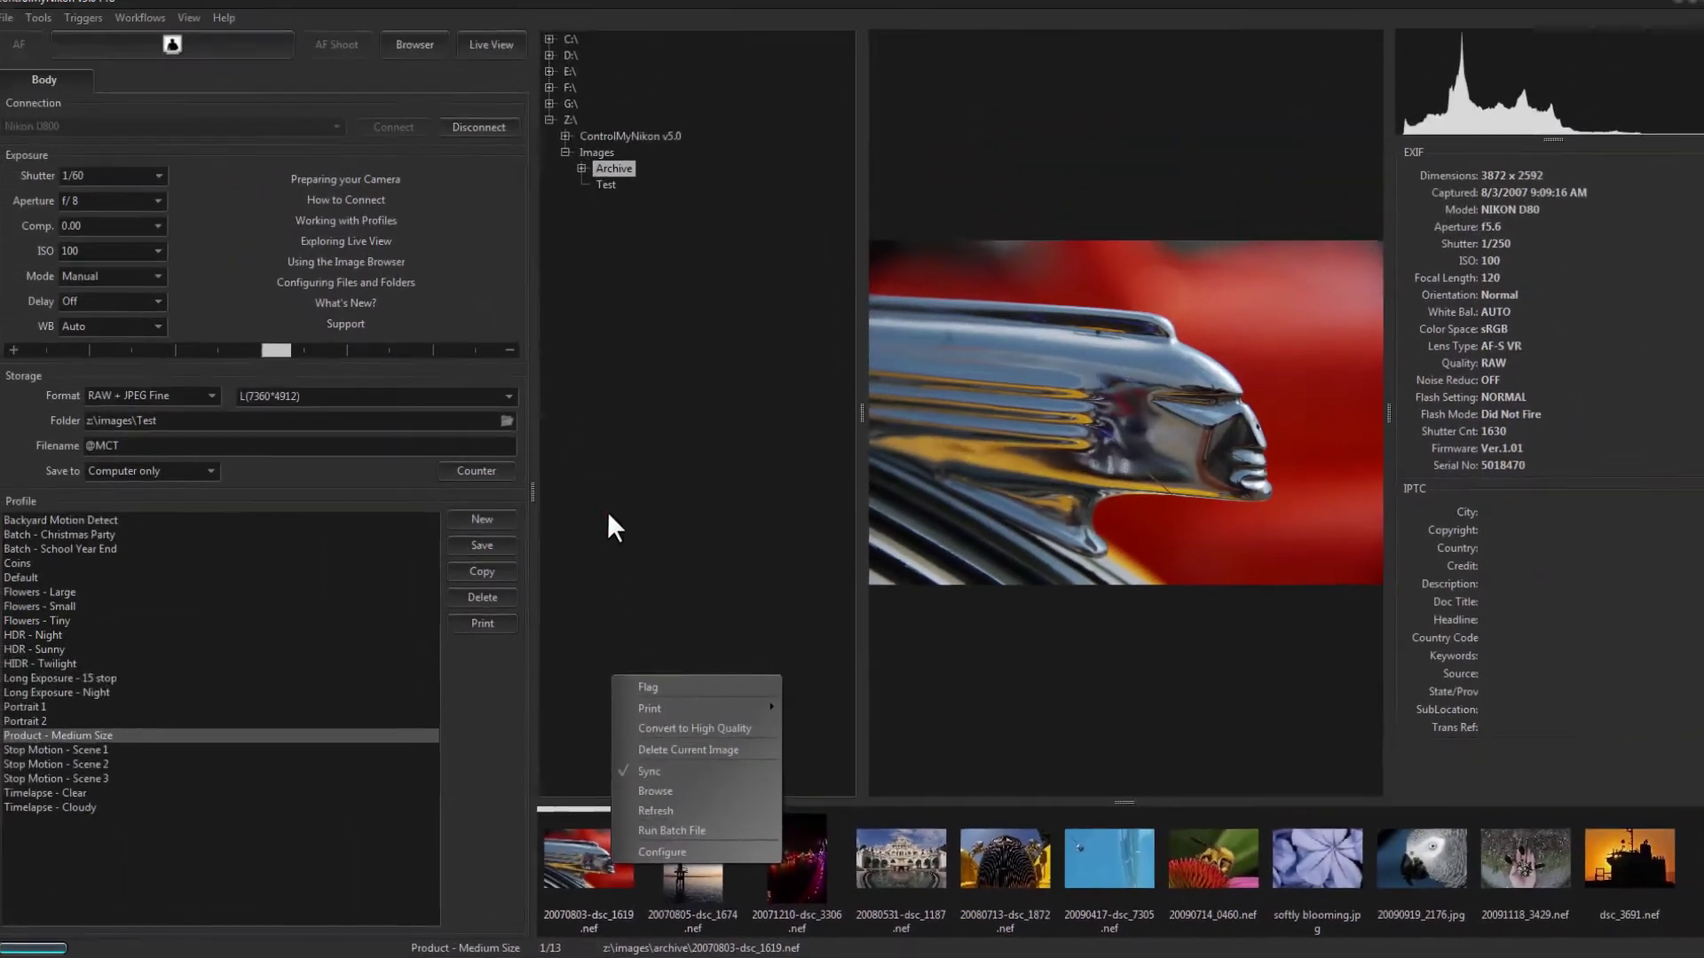
{"action": "left_click", "coordinate": [609, 515]}
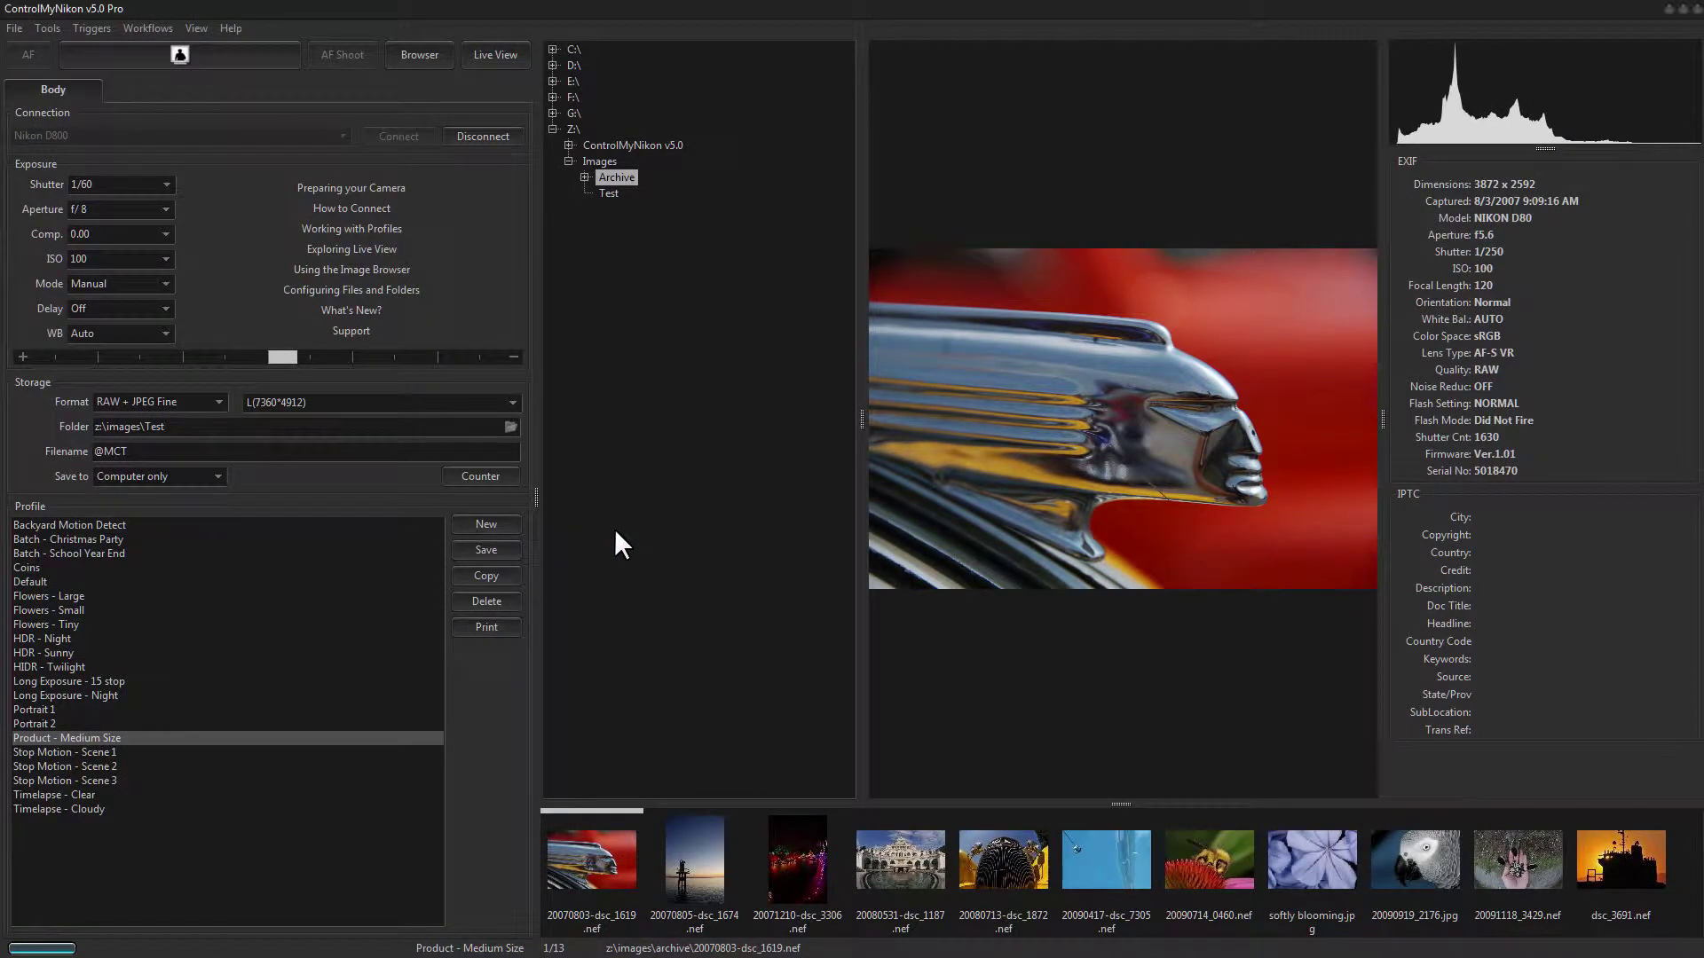
{"action": "left_click", "coordinate": [609, 195]}
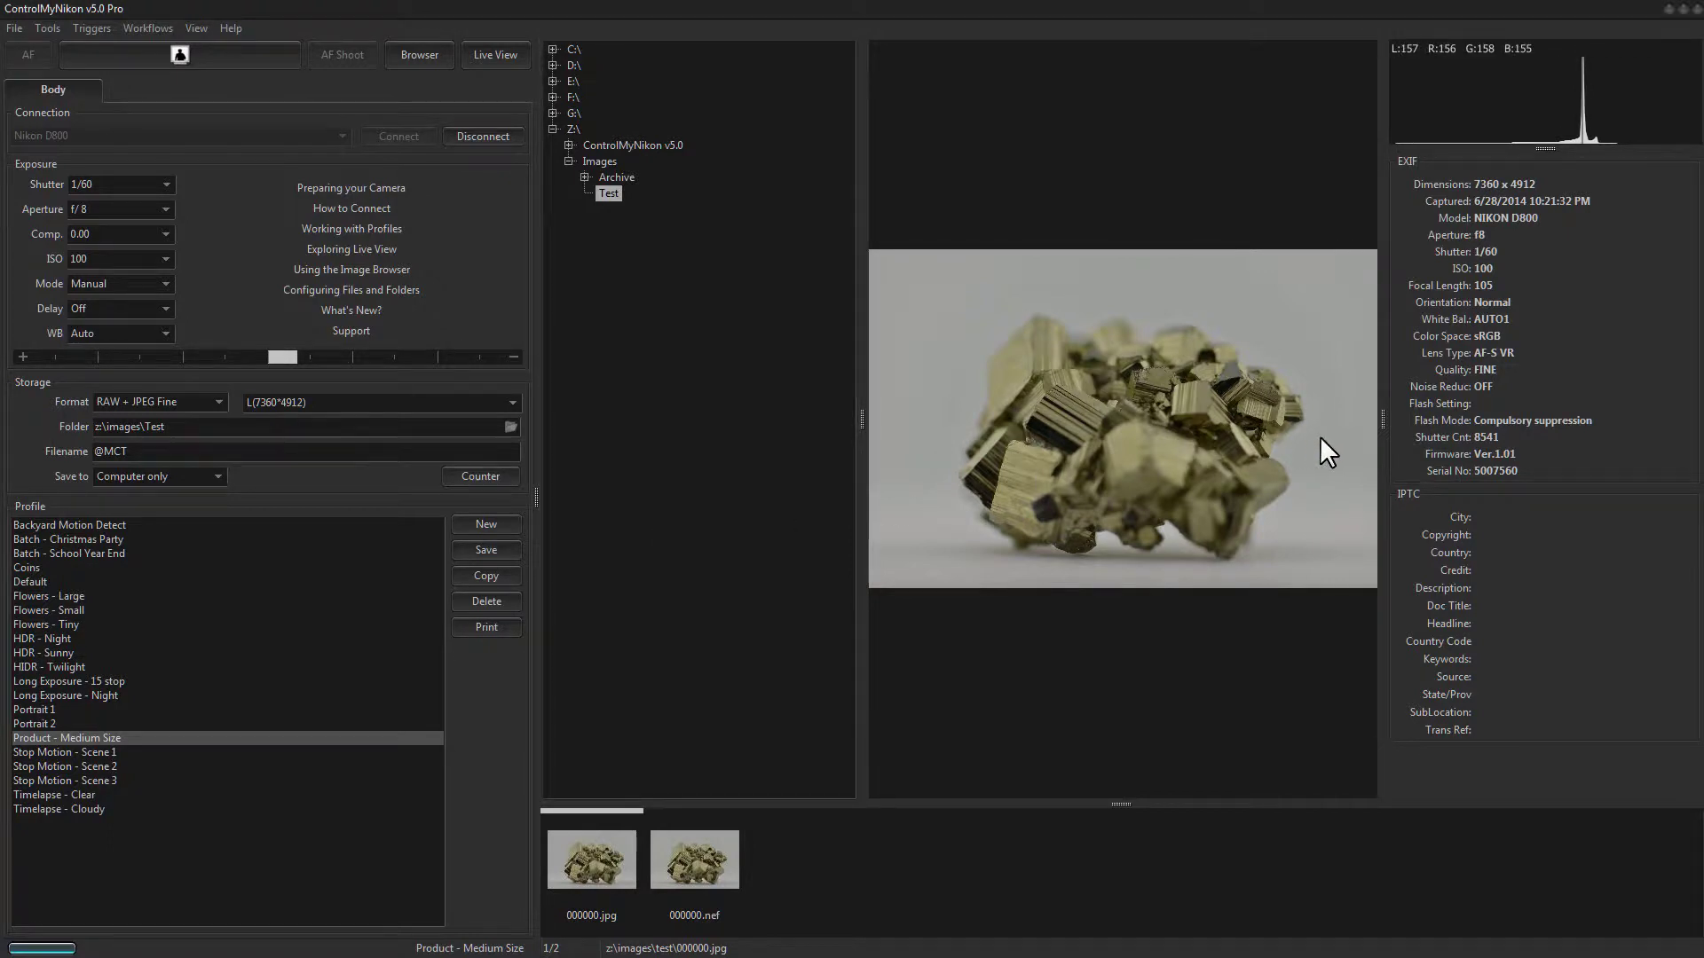
- Widen the preview pane with the panel splitters and capture a second shot, 000001
{"action": "left_click_drag", "start_coordinate": [1382, 420], "coordinate": [1430, 422]}
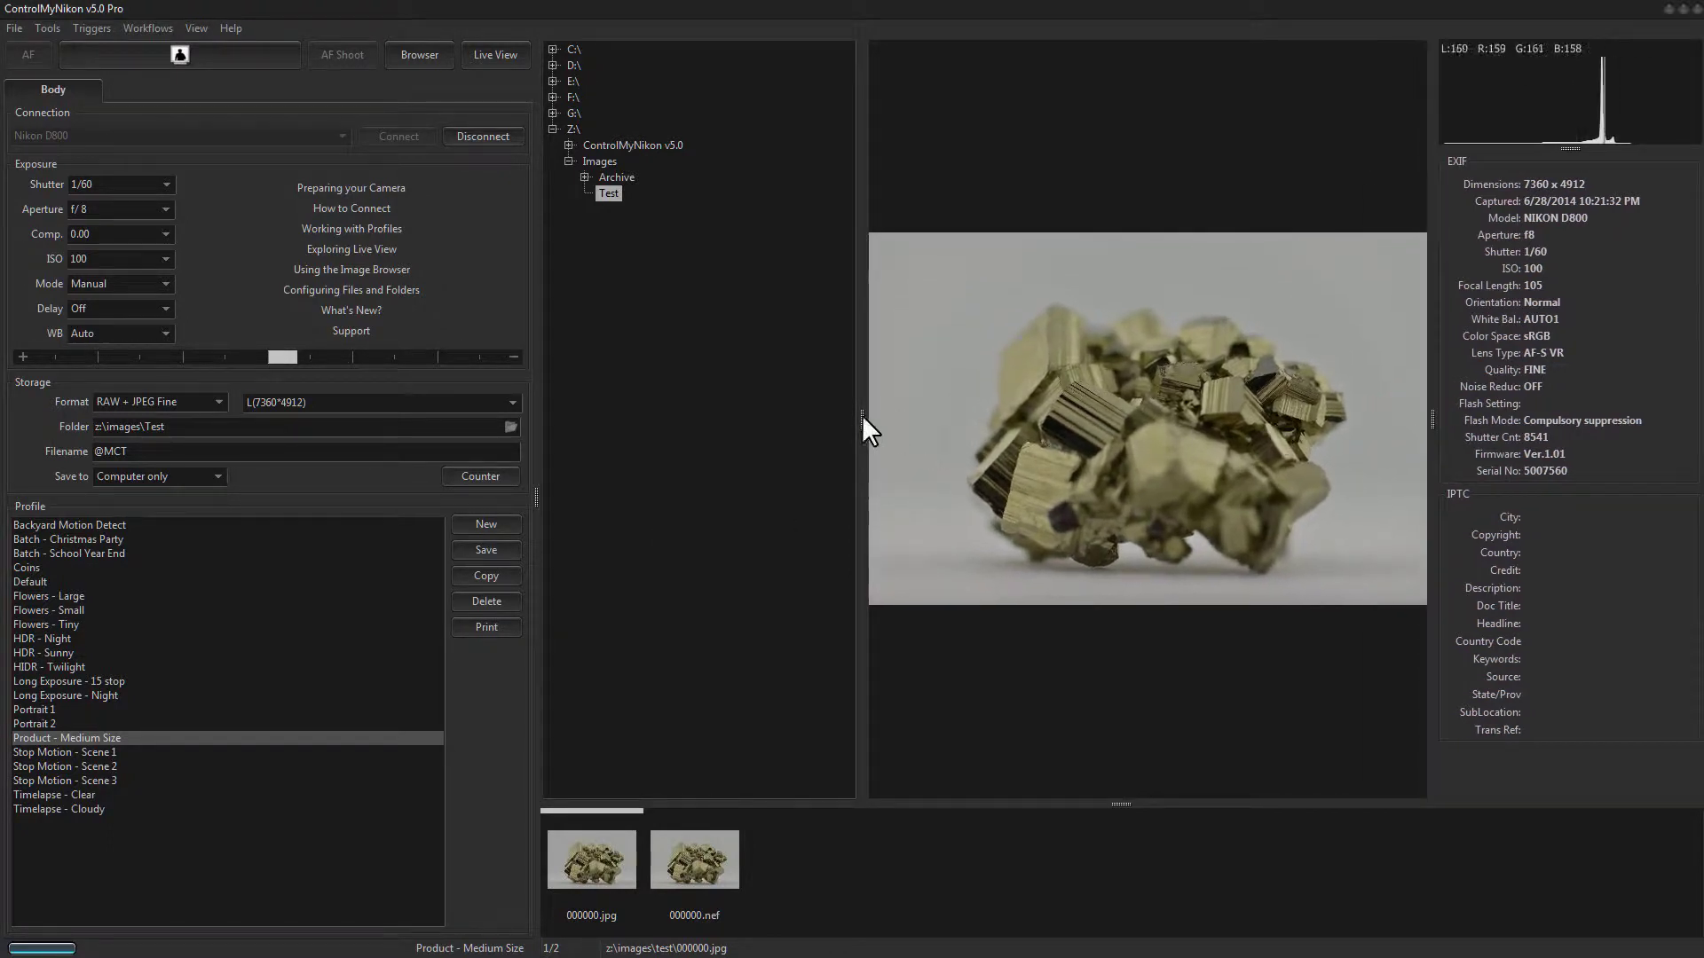
{"action": "left_click_drag", "start_coordinate": [861, 423], "coordinate": [755, 419]}
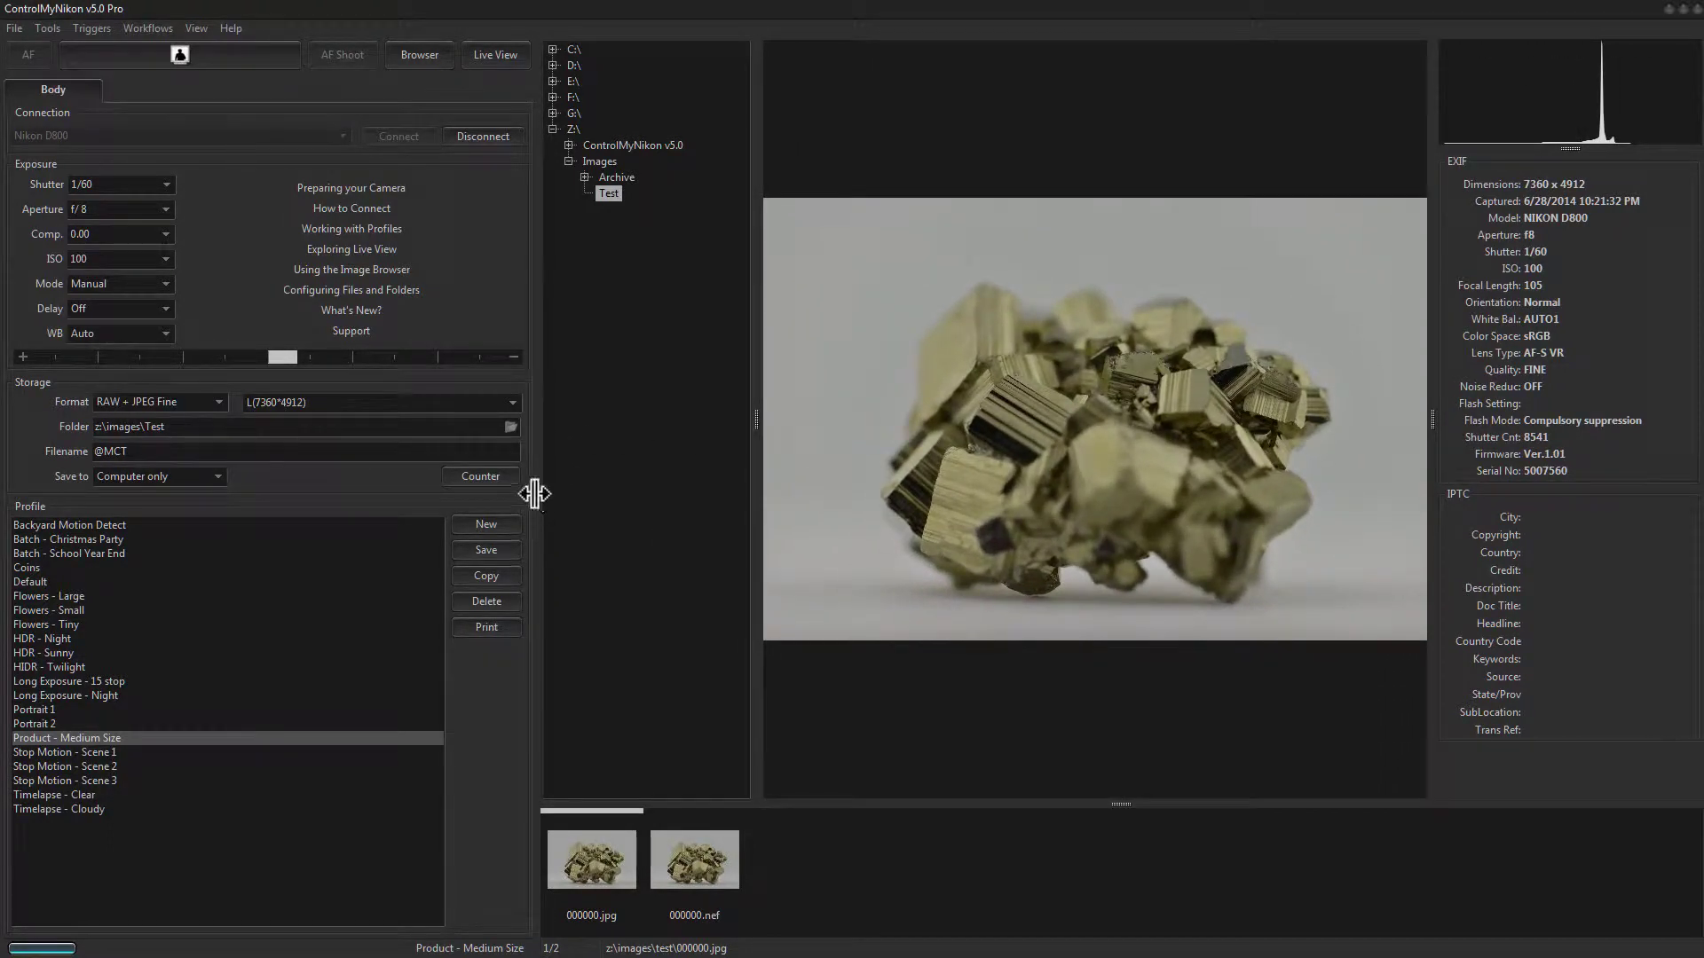
{"action": "left_click_drag", "start_coordinate": [522, 498], "coordinate": [350, 512]}
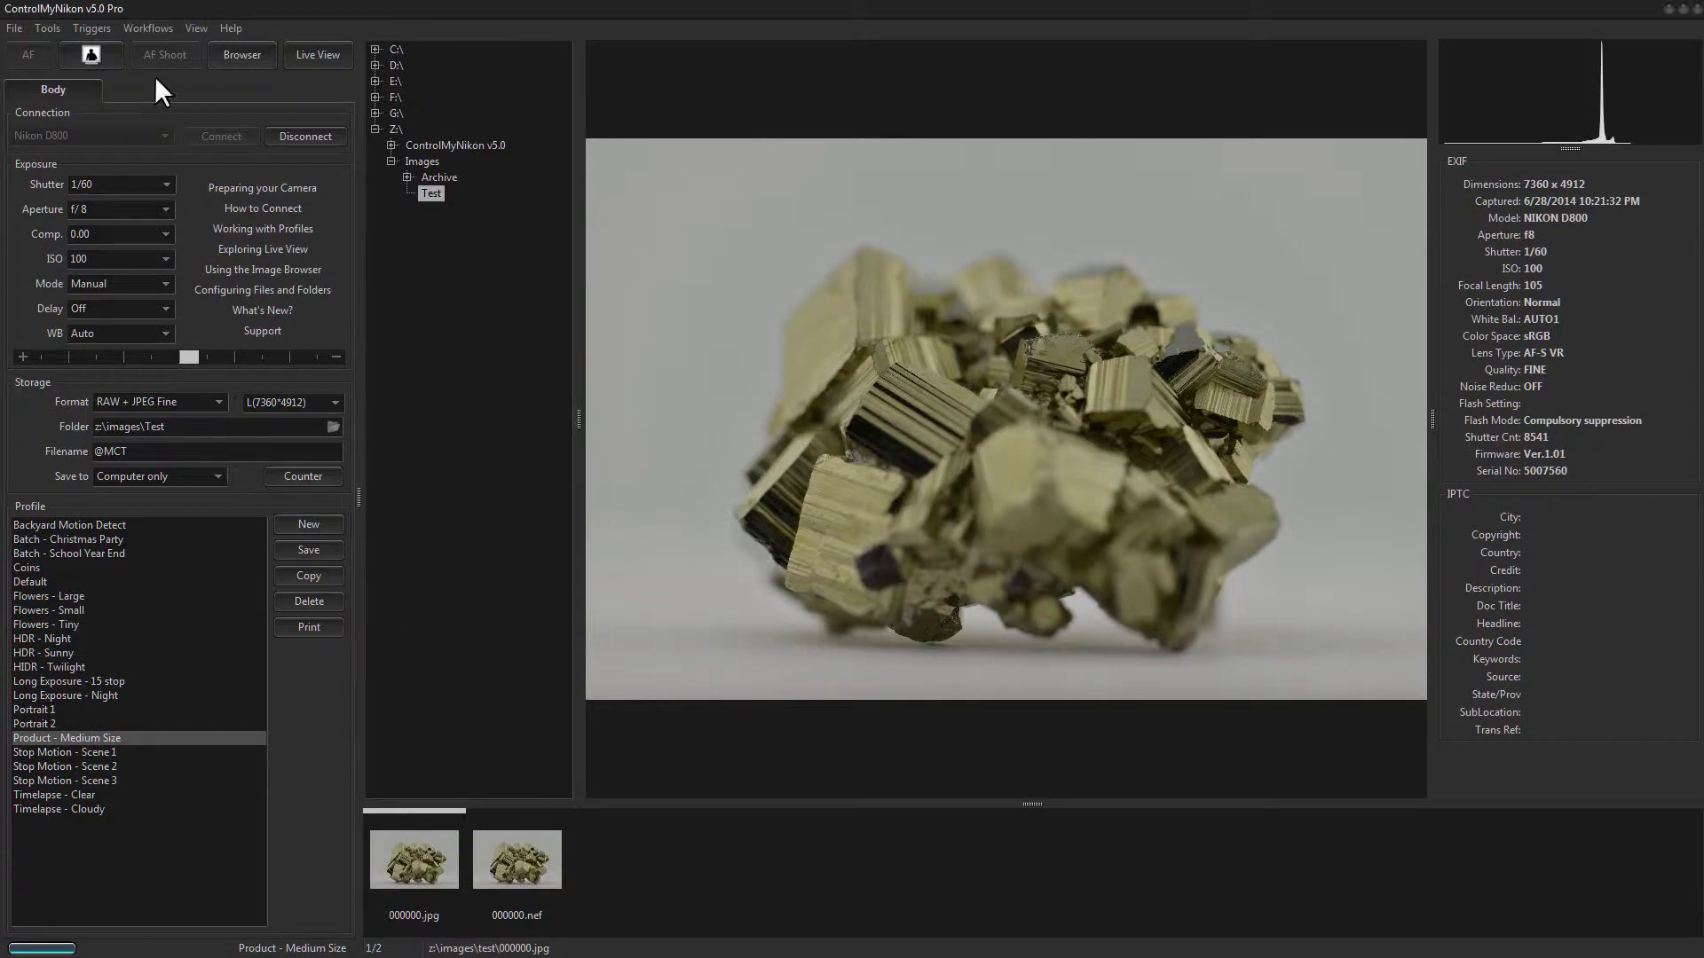
{"action": "left_click", "coordinate": [100, 55]}
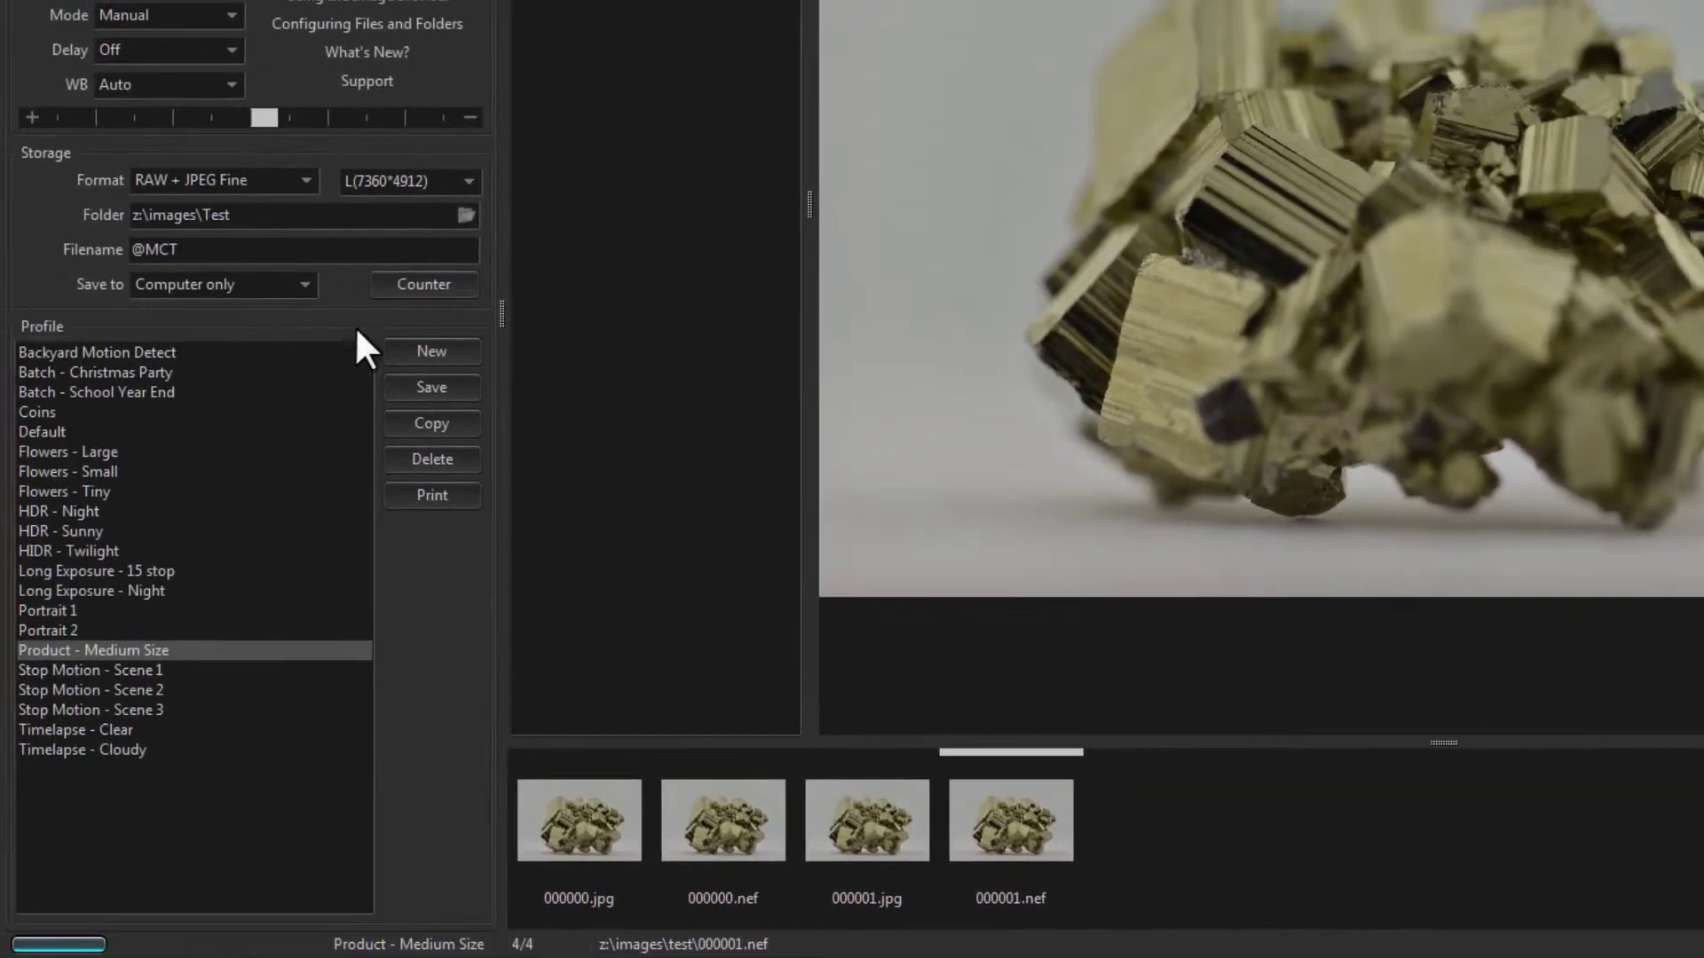
- Confirm the current Set Counter value, so new captures save as 000000--(0) and 000001--(0)
{"action": "left_click", "coordinate": [429, 282]}
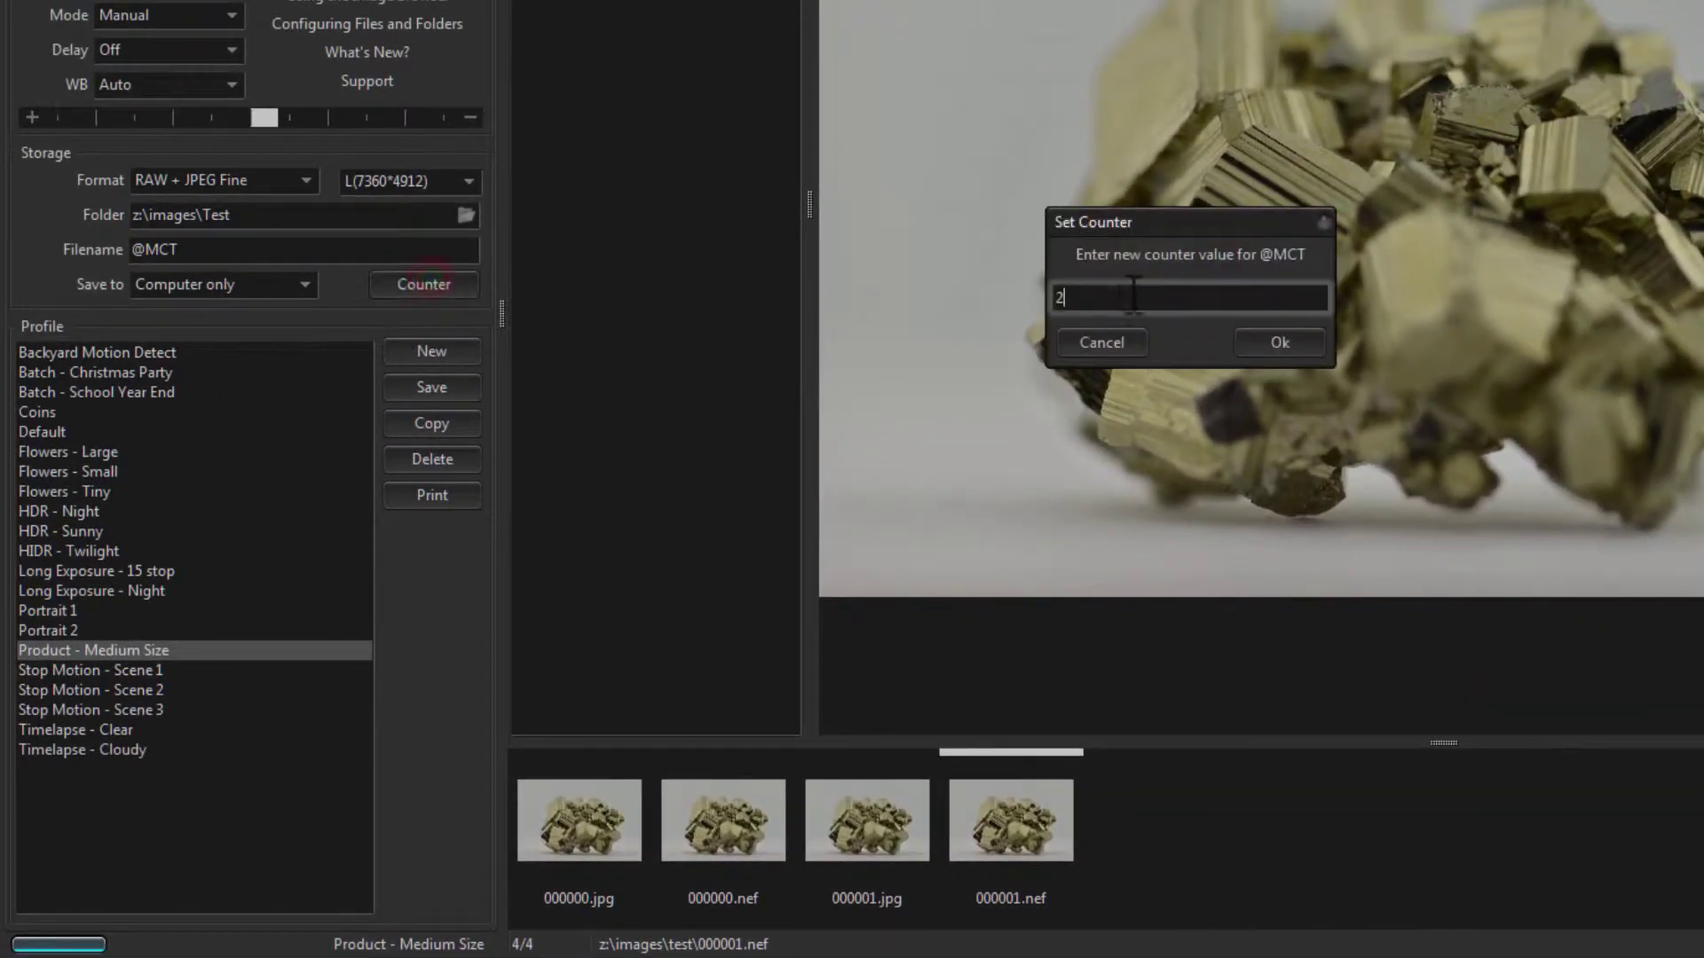
{"action": "double_click", "coordinate": [1091, 298]}
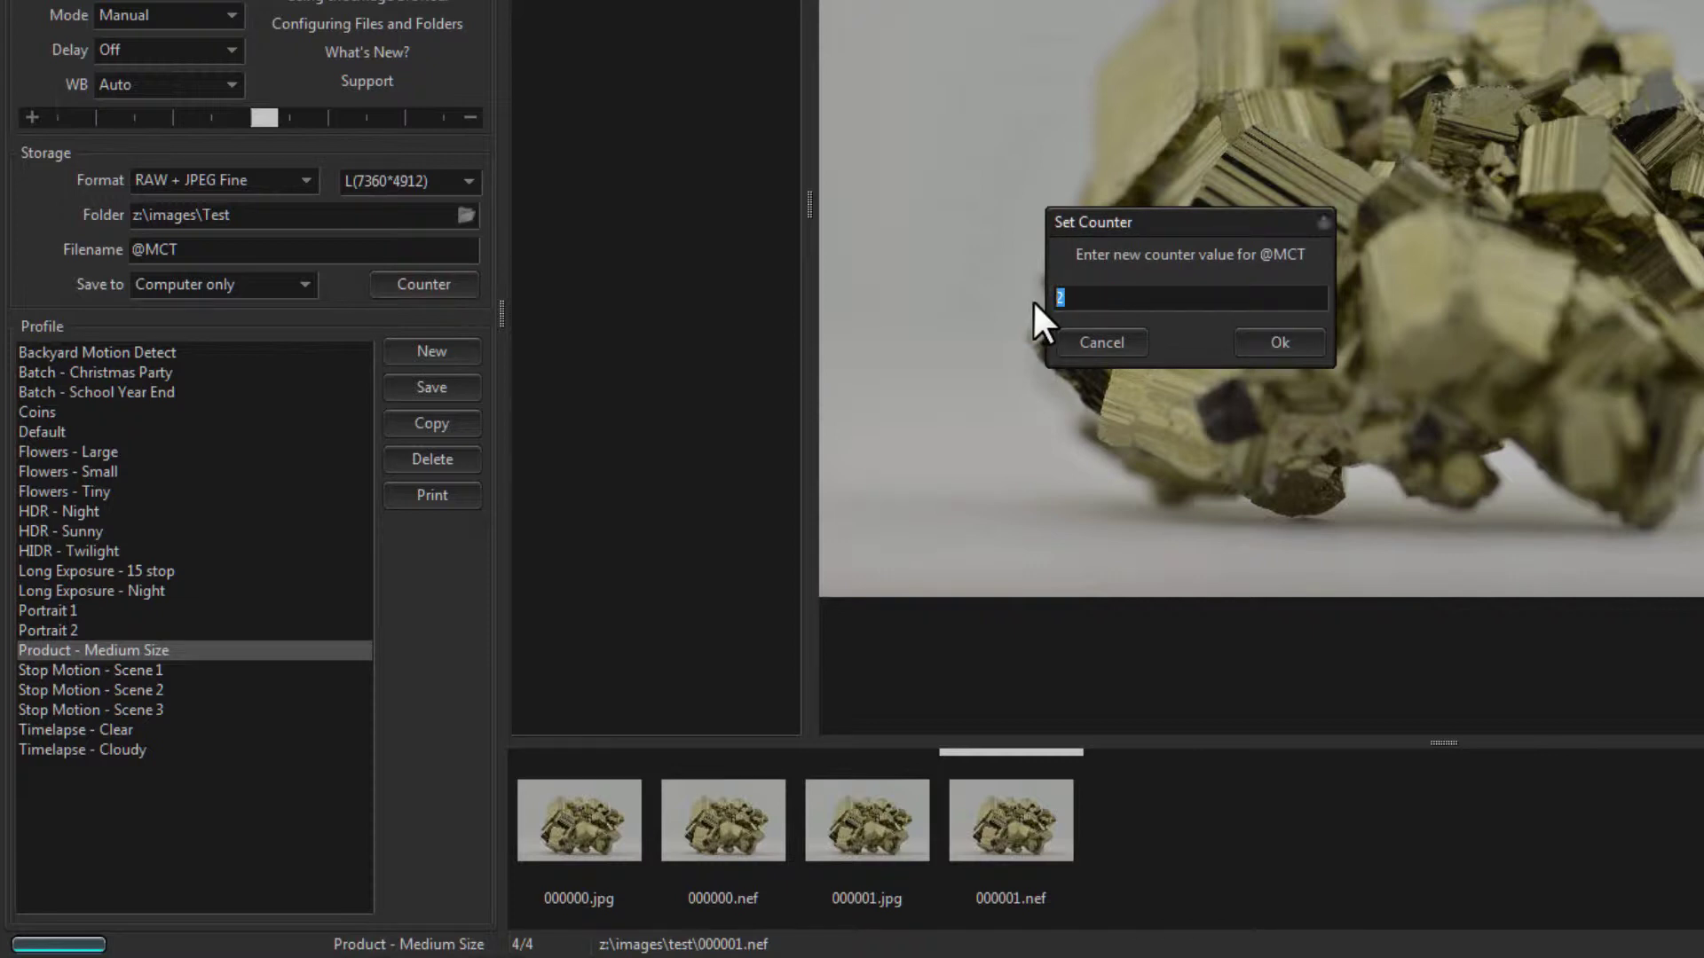
{"action": "left_click", "coordinate": [1283, 342]}
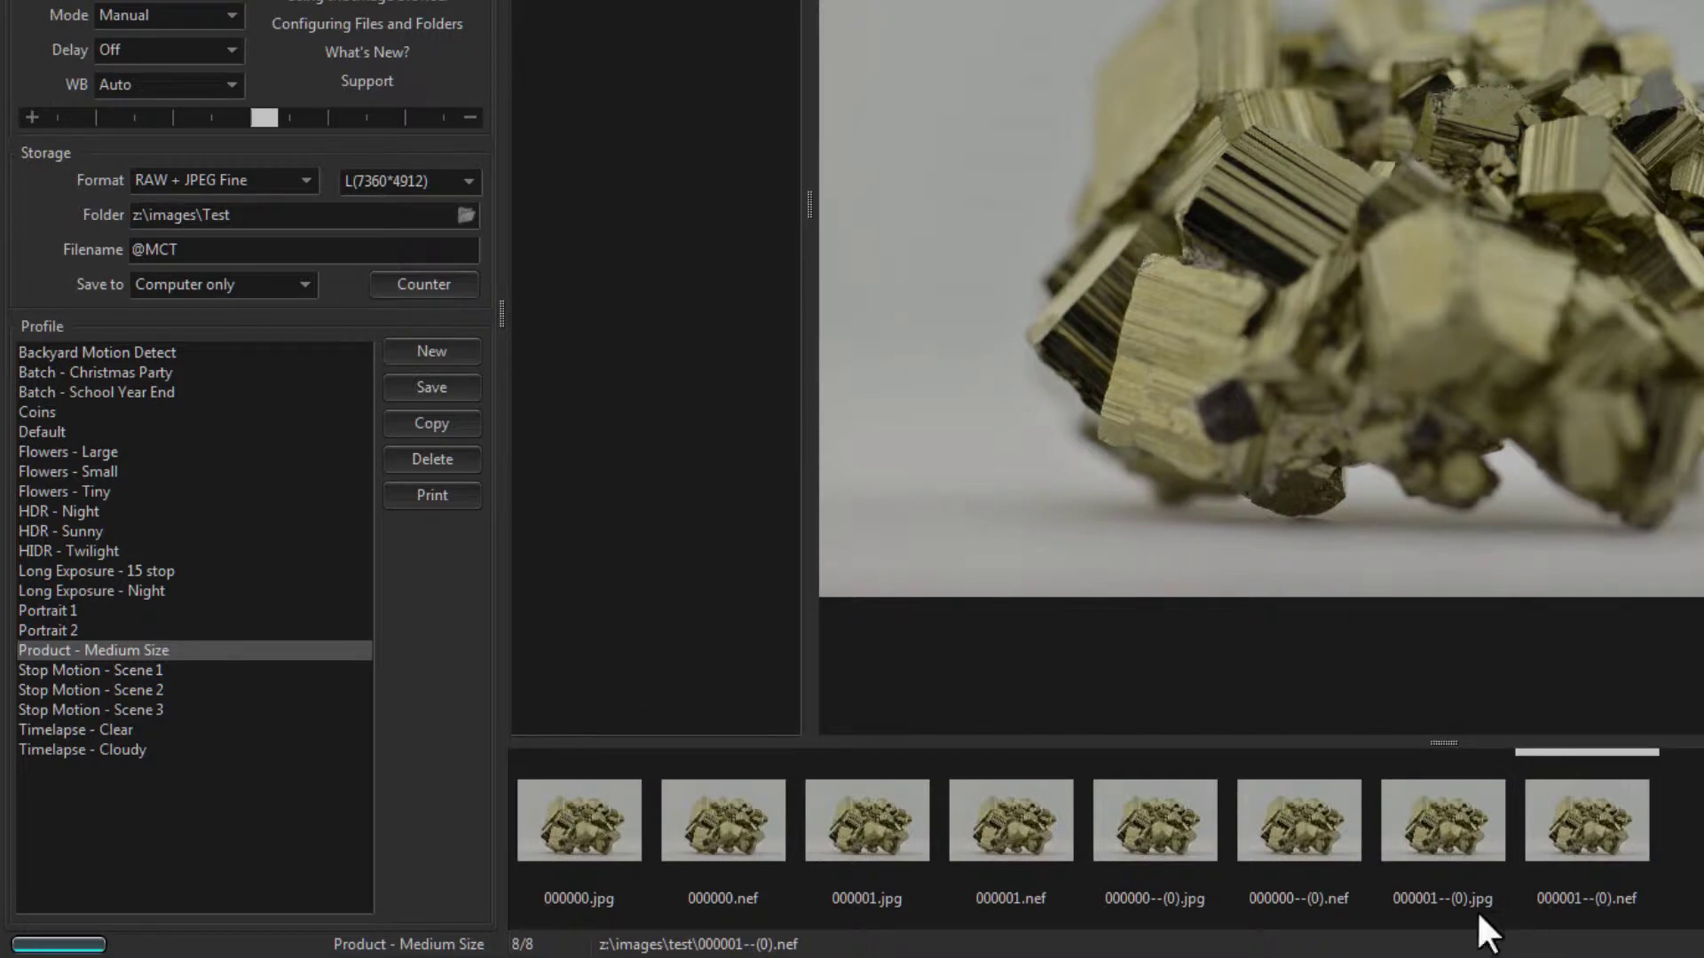
{"action": "left_click", "coordinate": [211, 249]}
{"action": "double_click", "coordinate": [211, 249]}
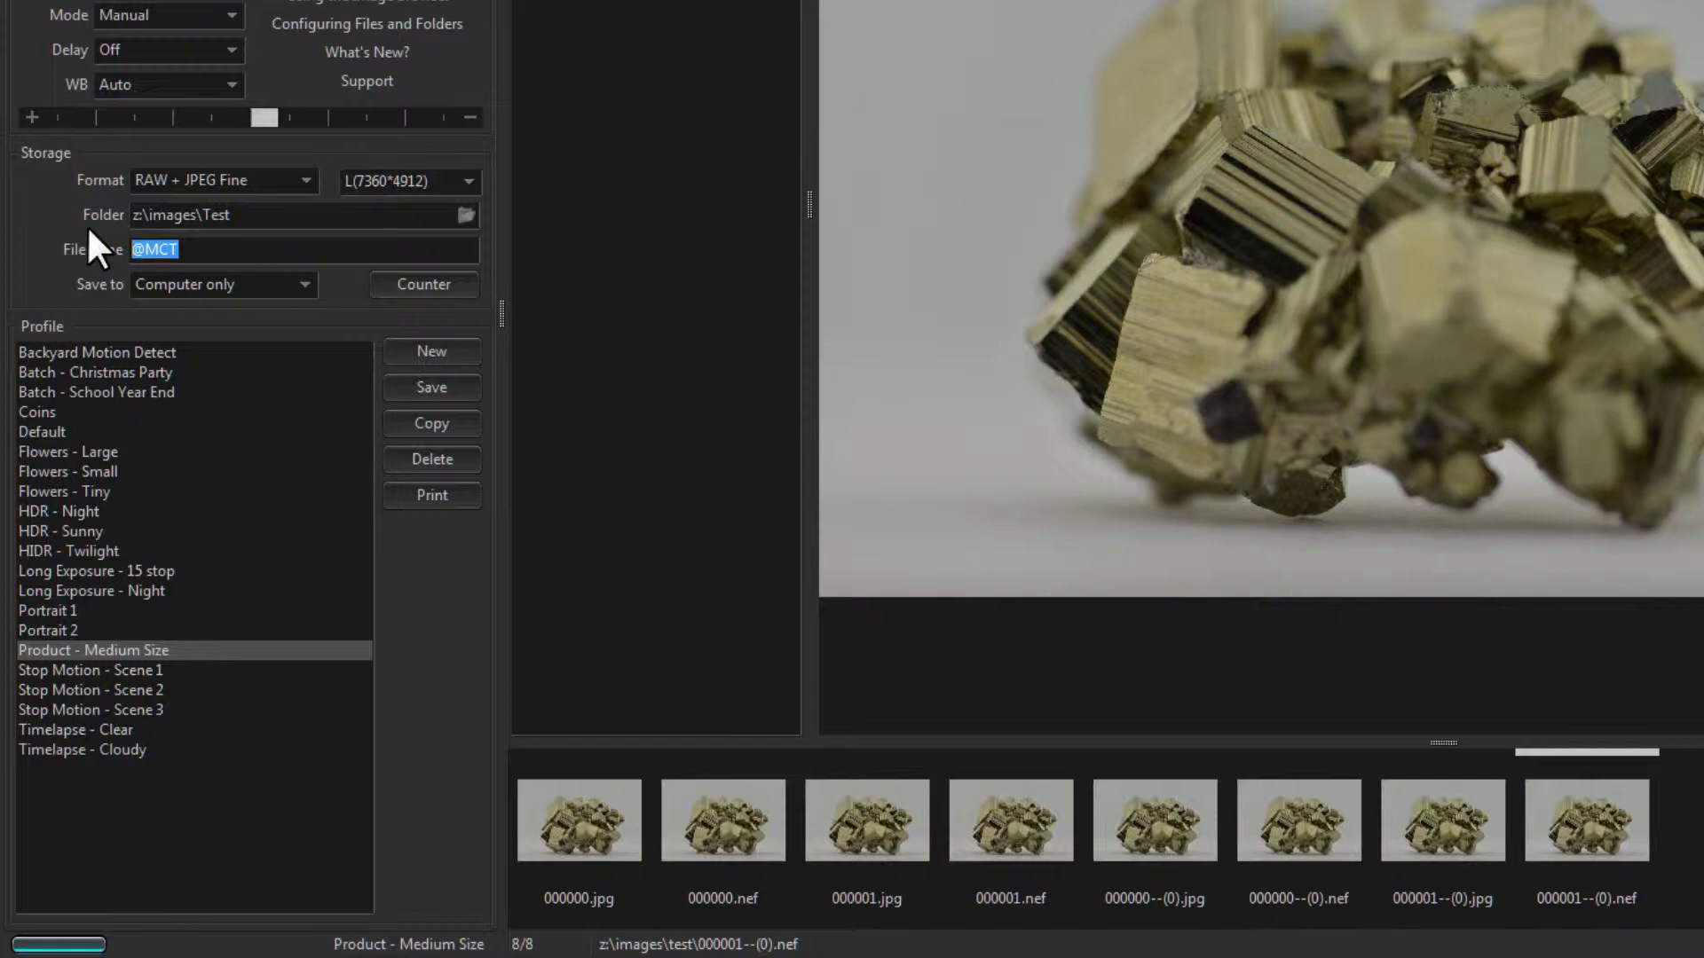
{"action": "type", "text": "rock"}
{"action": "left_click", "coordinate": [440, 390]}
{"action": "key", "text": "Return"}
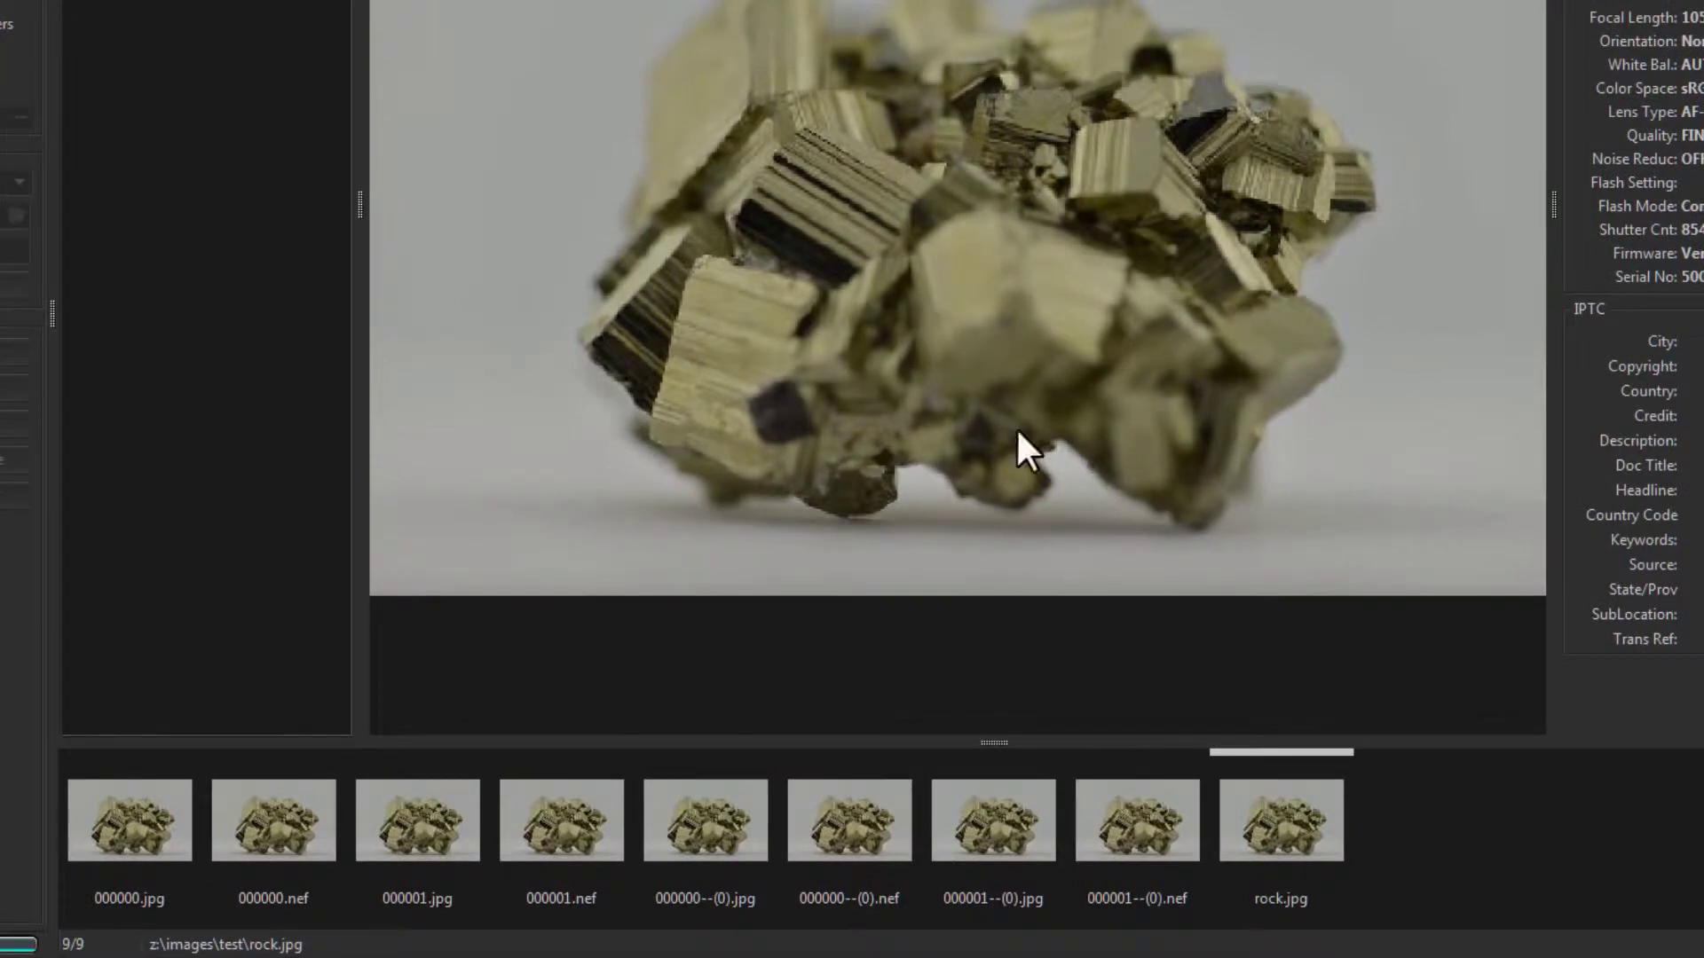
{"action": "left_click", "coordinate": [1287, 832]}
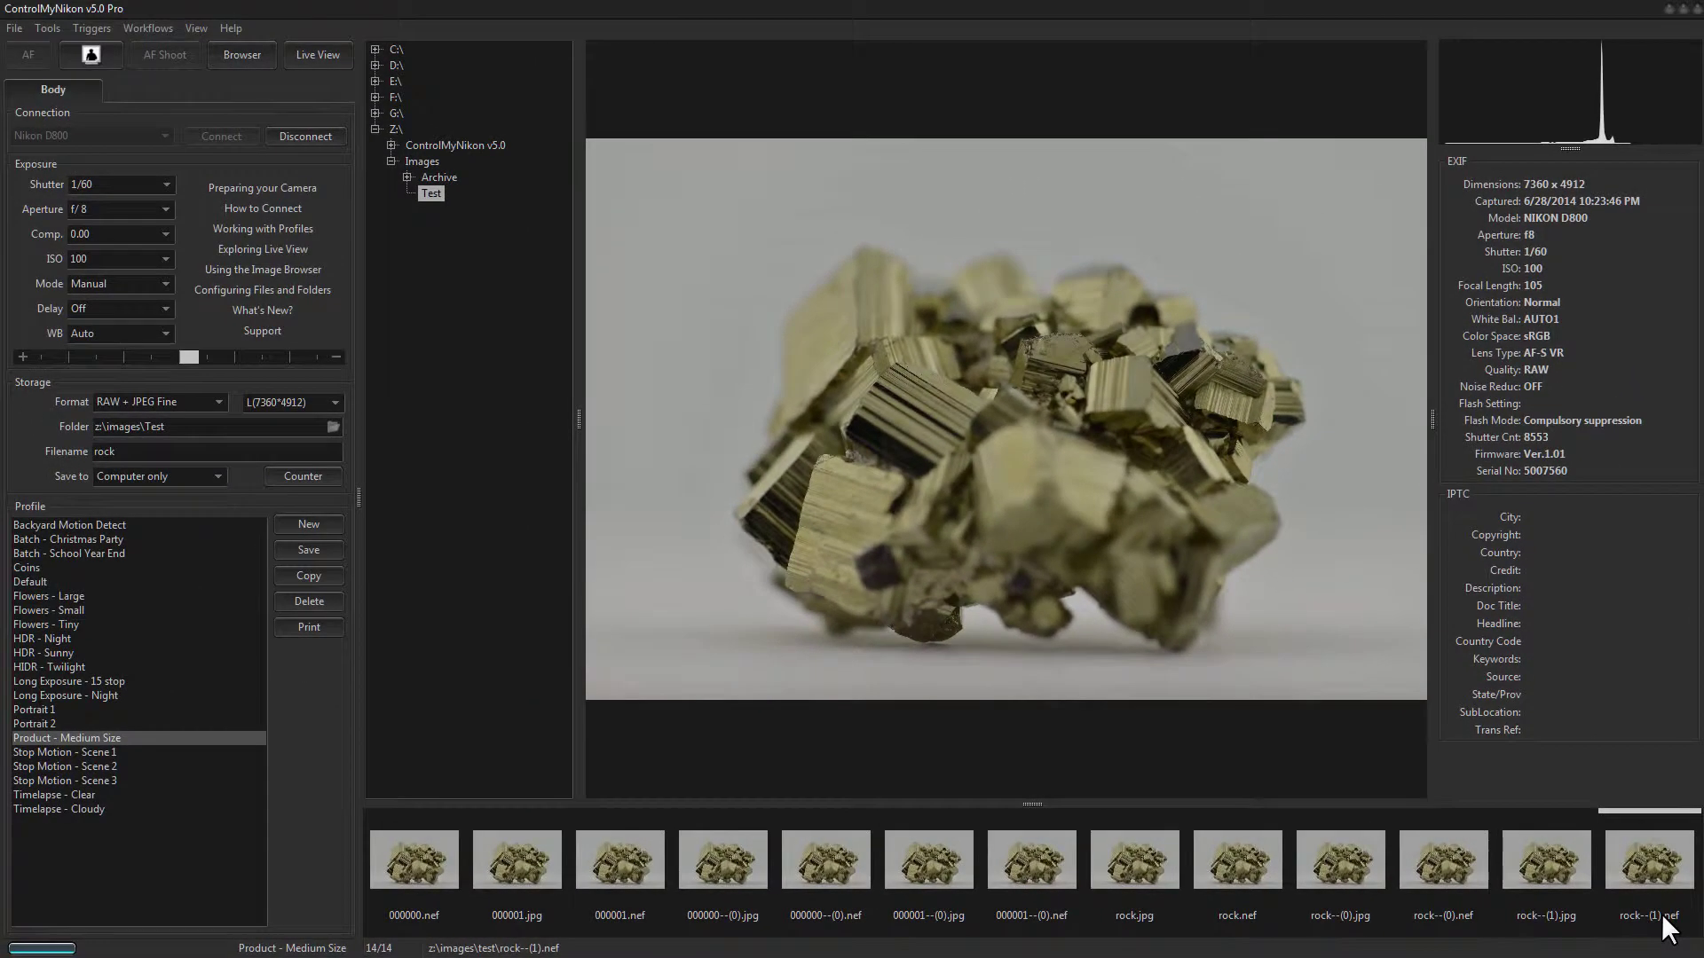
- Delete the Test folder to the recycle bin and show the Archive folder's photos
{"action": "right_click", "coordinate": [426, 197]}
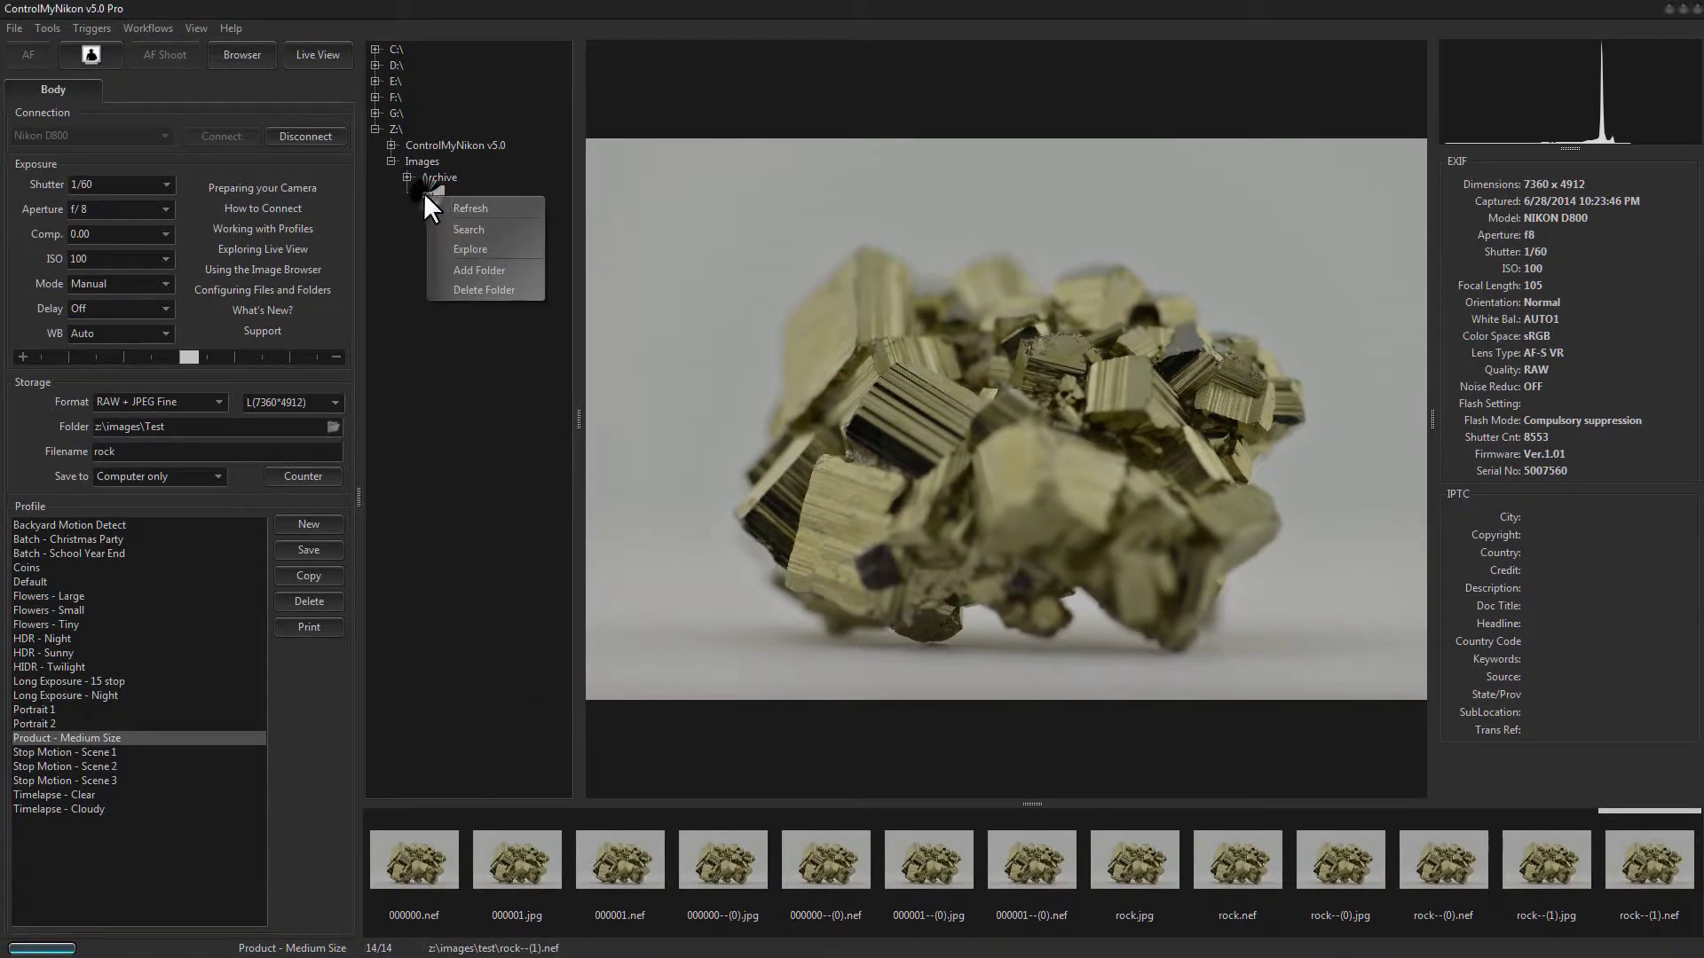
{"action": "left_click", "coordinate": [488, 285]}
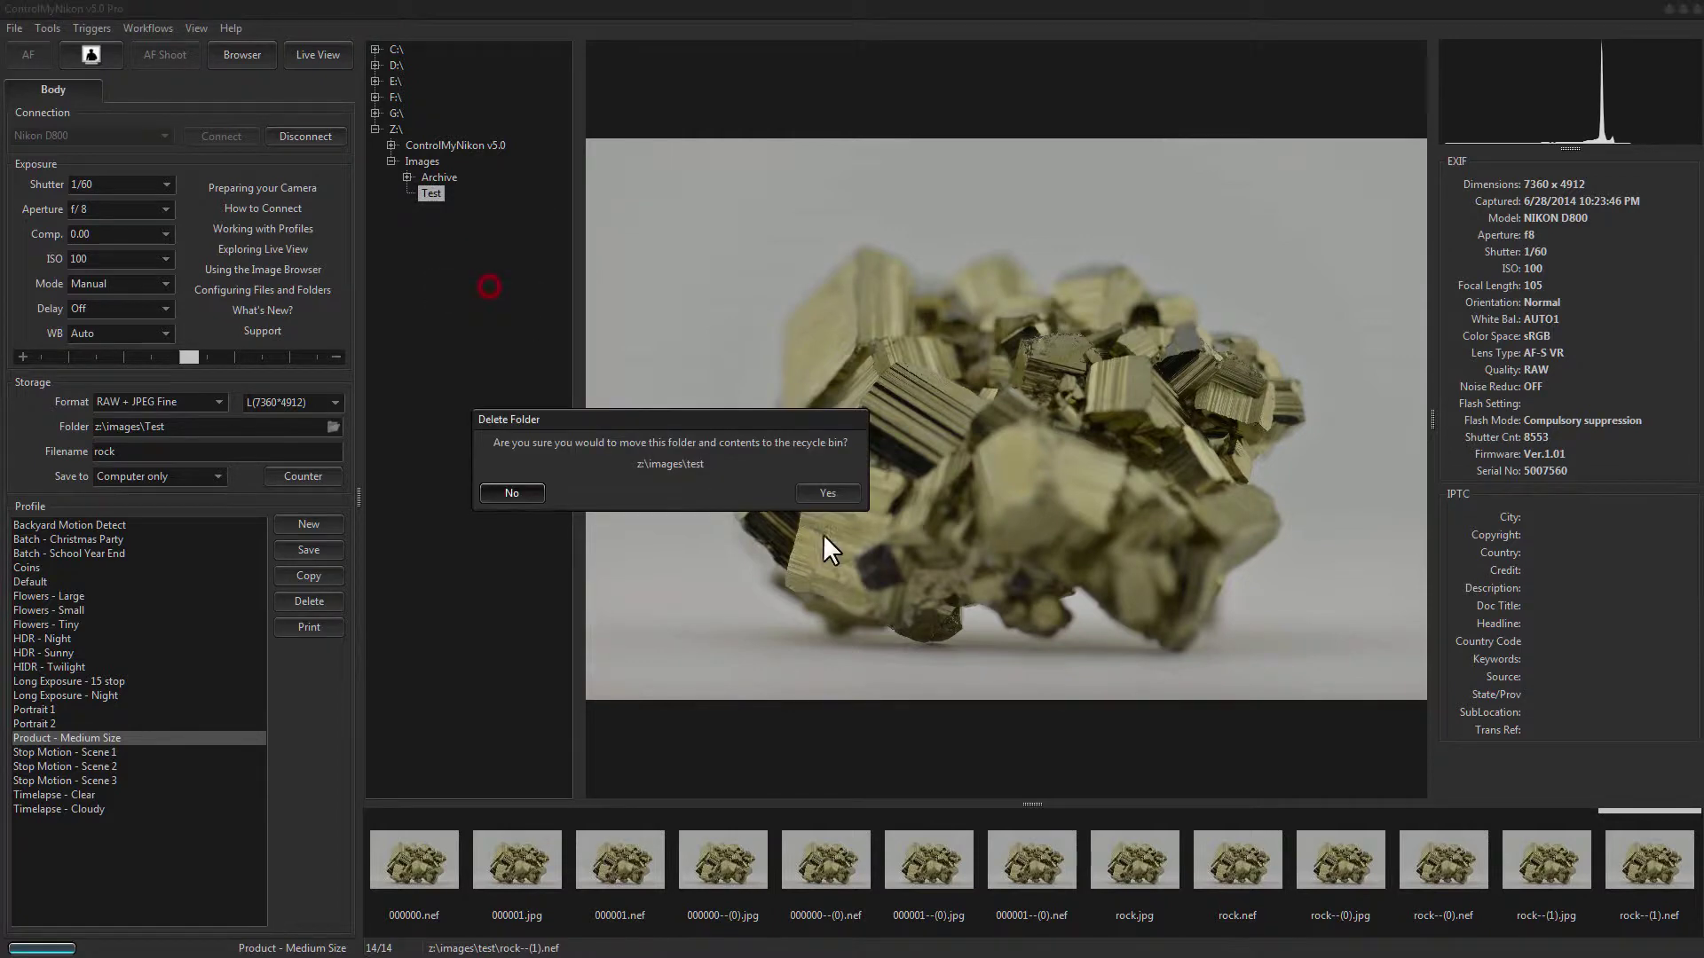
{"action": "left_click", "coordinate": [829, 494]}
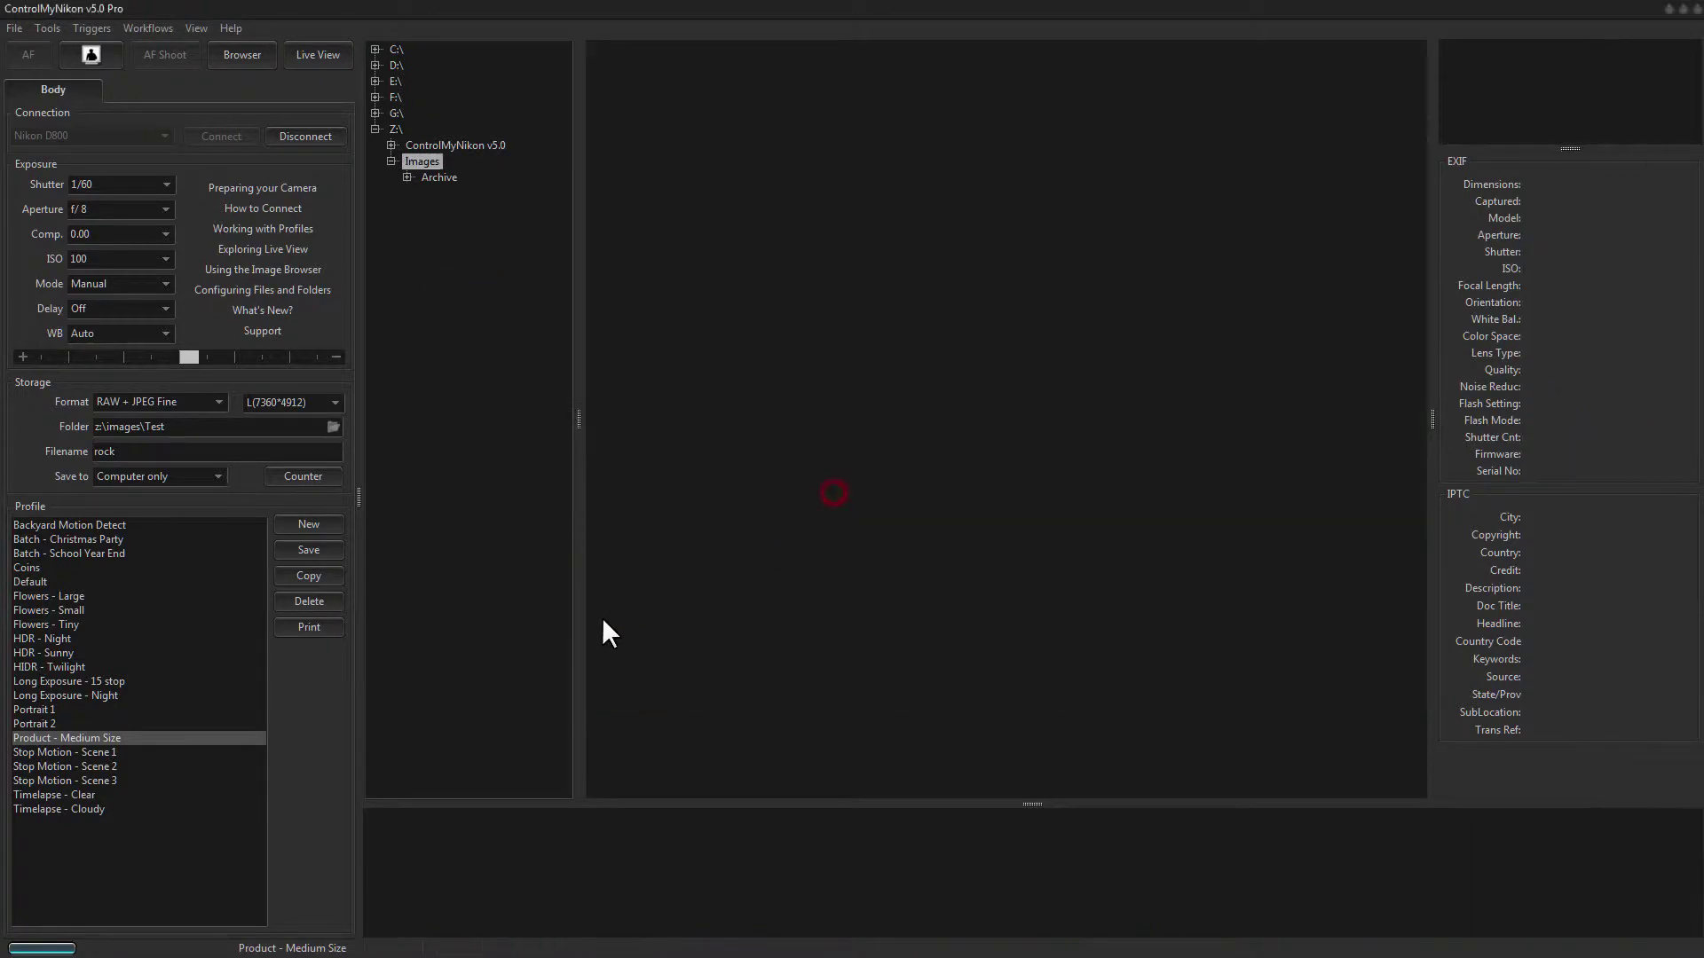
{"action": "left_click", "coordinate": [429, 177]}
- Leave the save folder path unchanged and bring up the Configuring Files and Folders help
{"action": "double_click", "coordinate": [167, 427]}
{"action": "key", "text": "Return"}
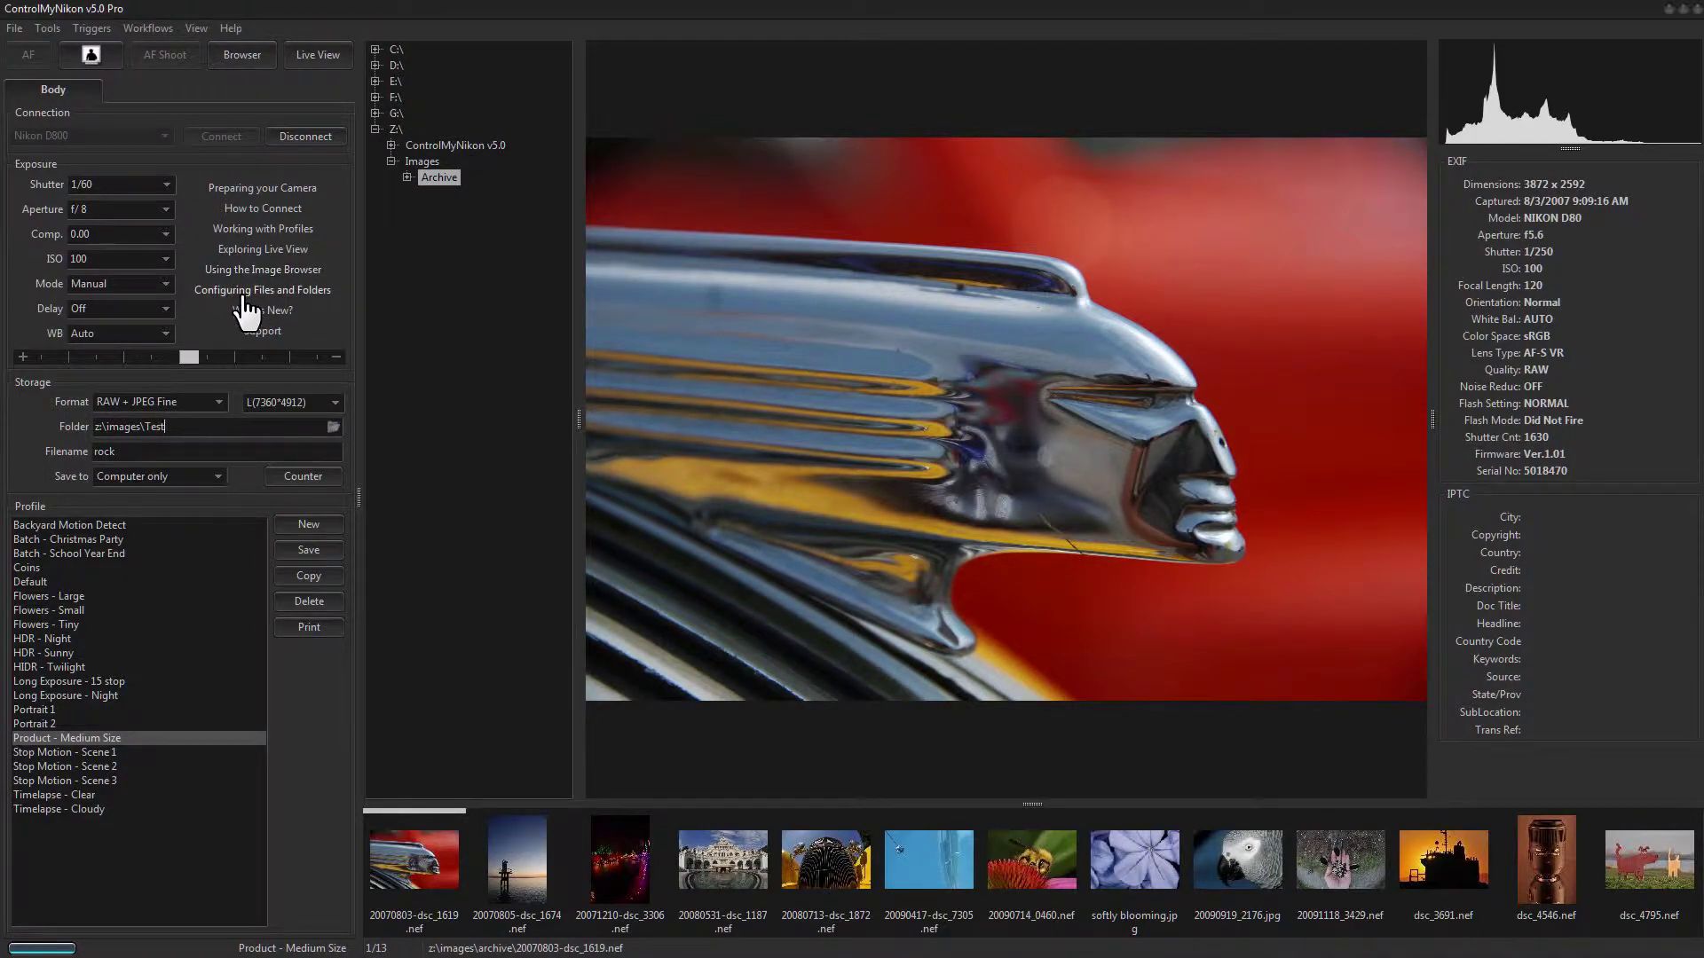
{"action": "left_click", "coordinate": [248, 291]}
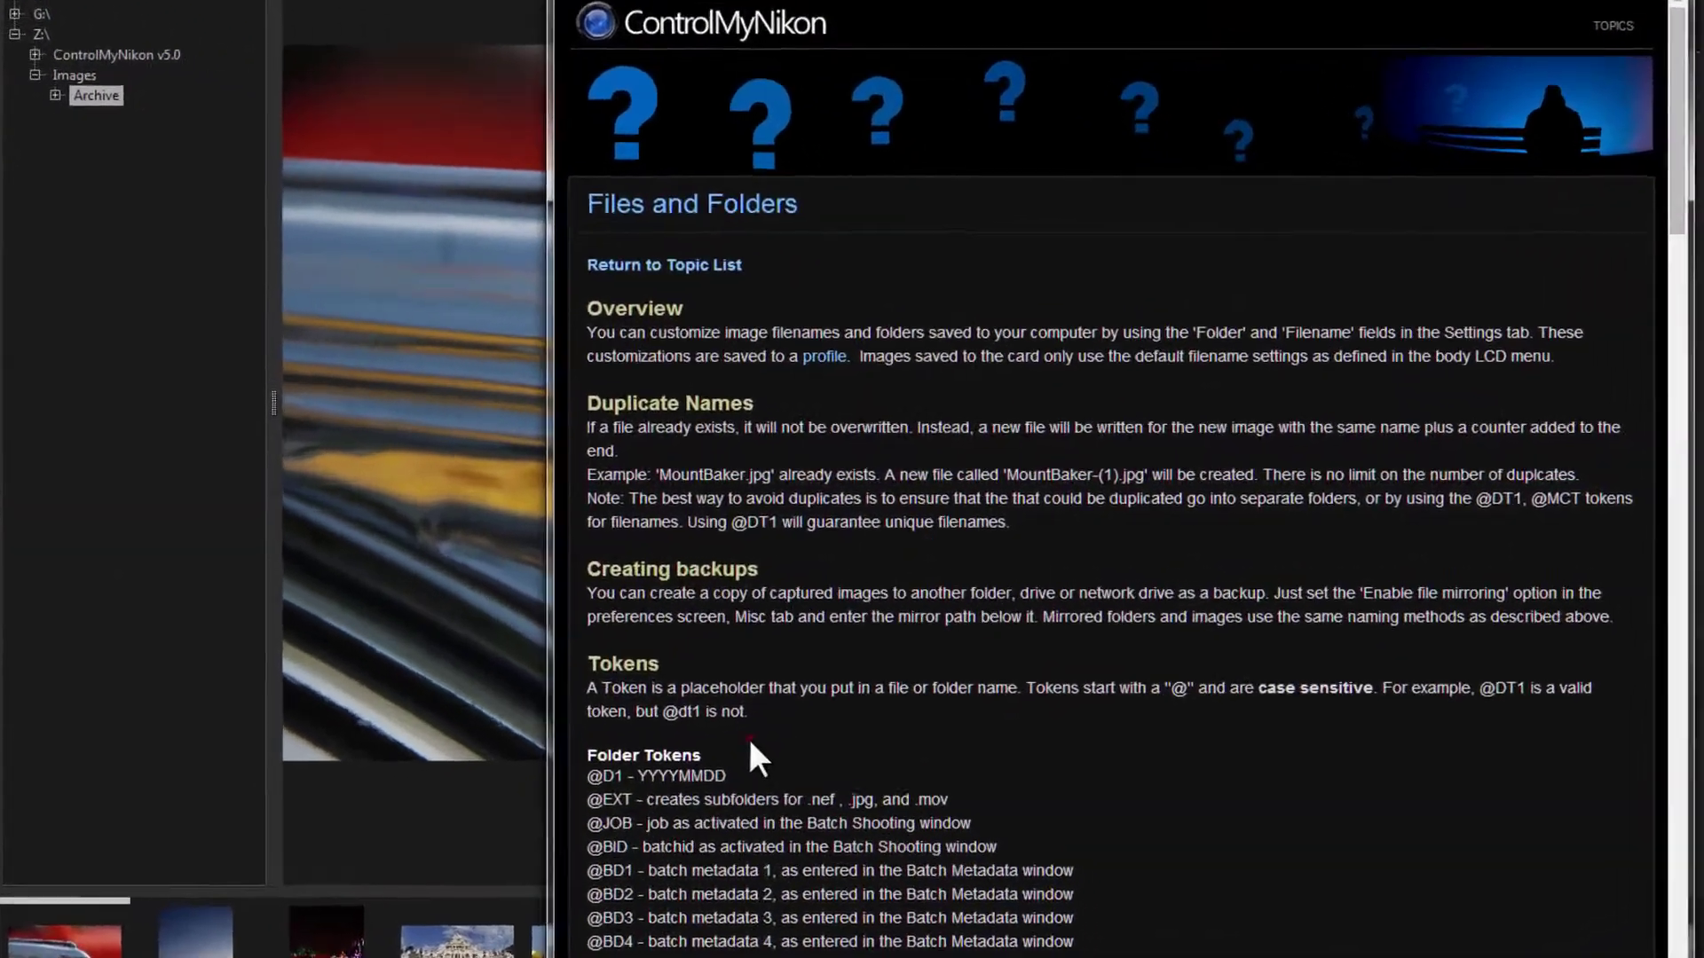
{"action": "left_click", "coordinate": [946, 687]}
{"action": "scroll", "coordinate": [681, 787], "scroll_direction": "down", "scroll_amount": 5}
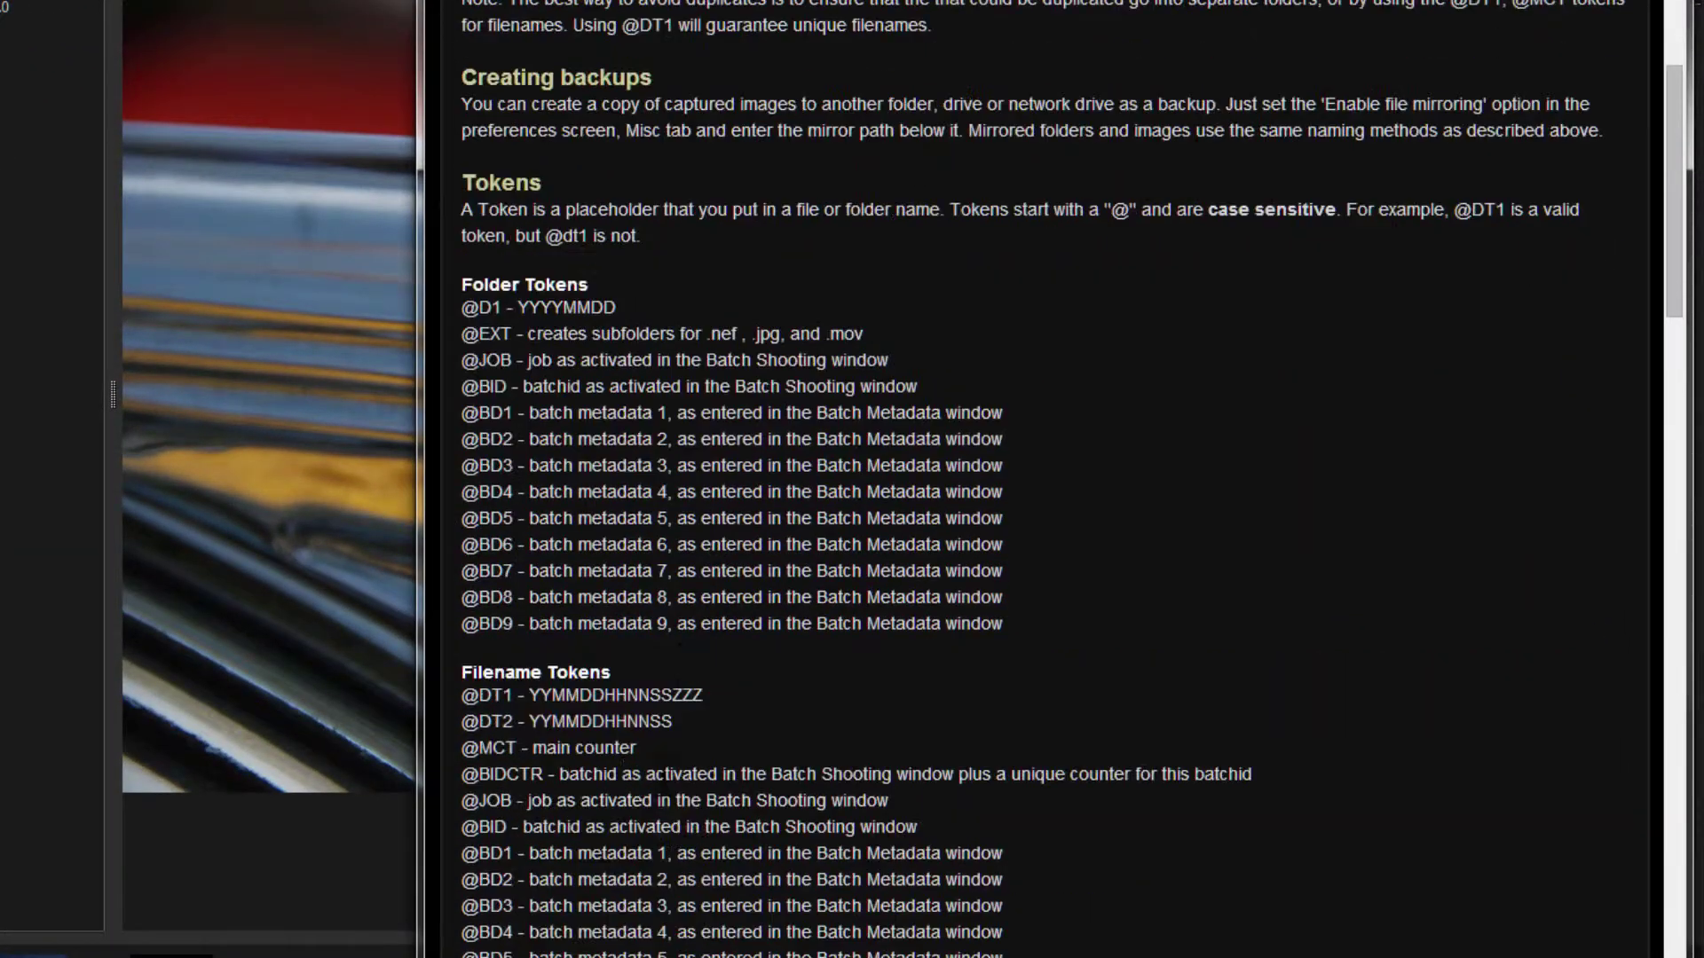
{"action": "left_click", "coordinate": [502, 307]}
{"action": "left_click_drag", "start_coordinate": [502, 307], "coordinate": [462, 307]}
{"action": "left_click_drag", "start_coordinate": [518, 307], "coordinate": [618, 330]}
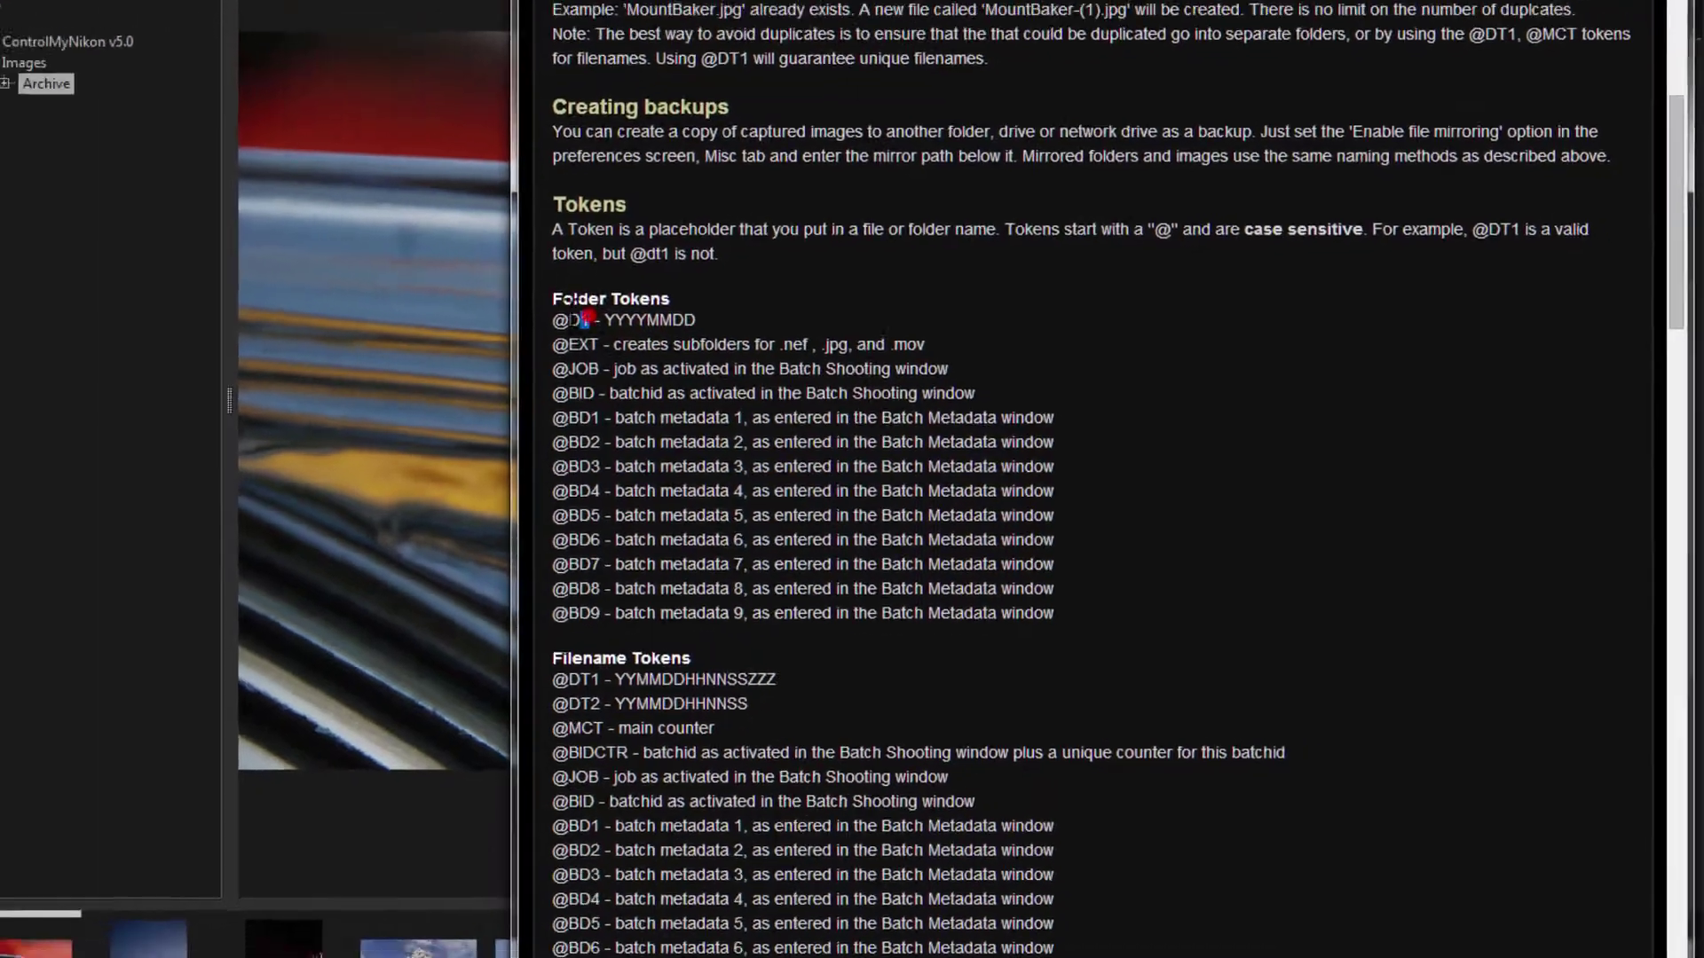
{"action": "left_click_drag", "start_coordinate": [497, 307], "coordinate": [461, 307]}
{"action": "key", "text": "ctrl+c"}
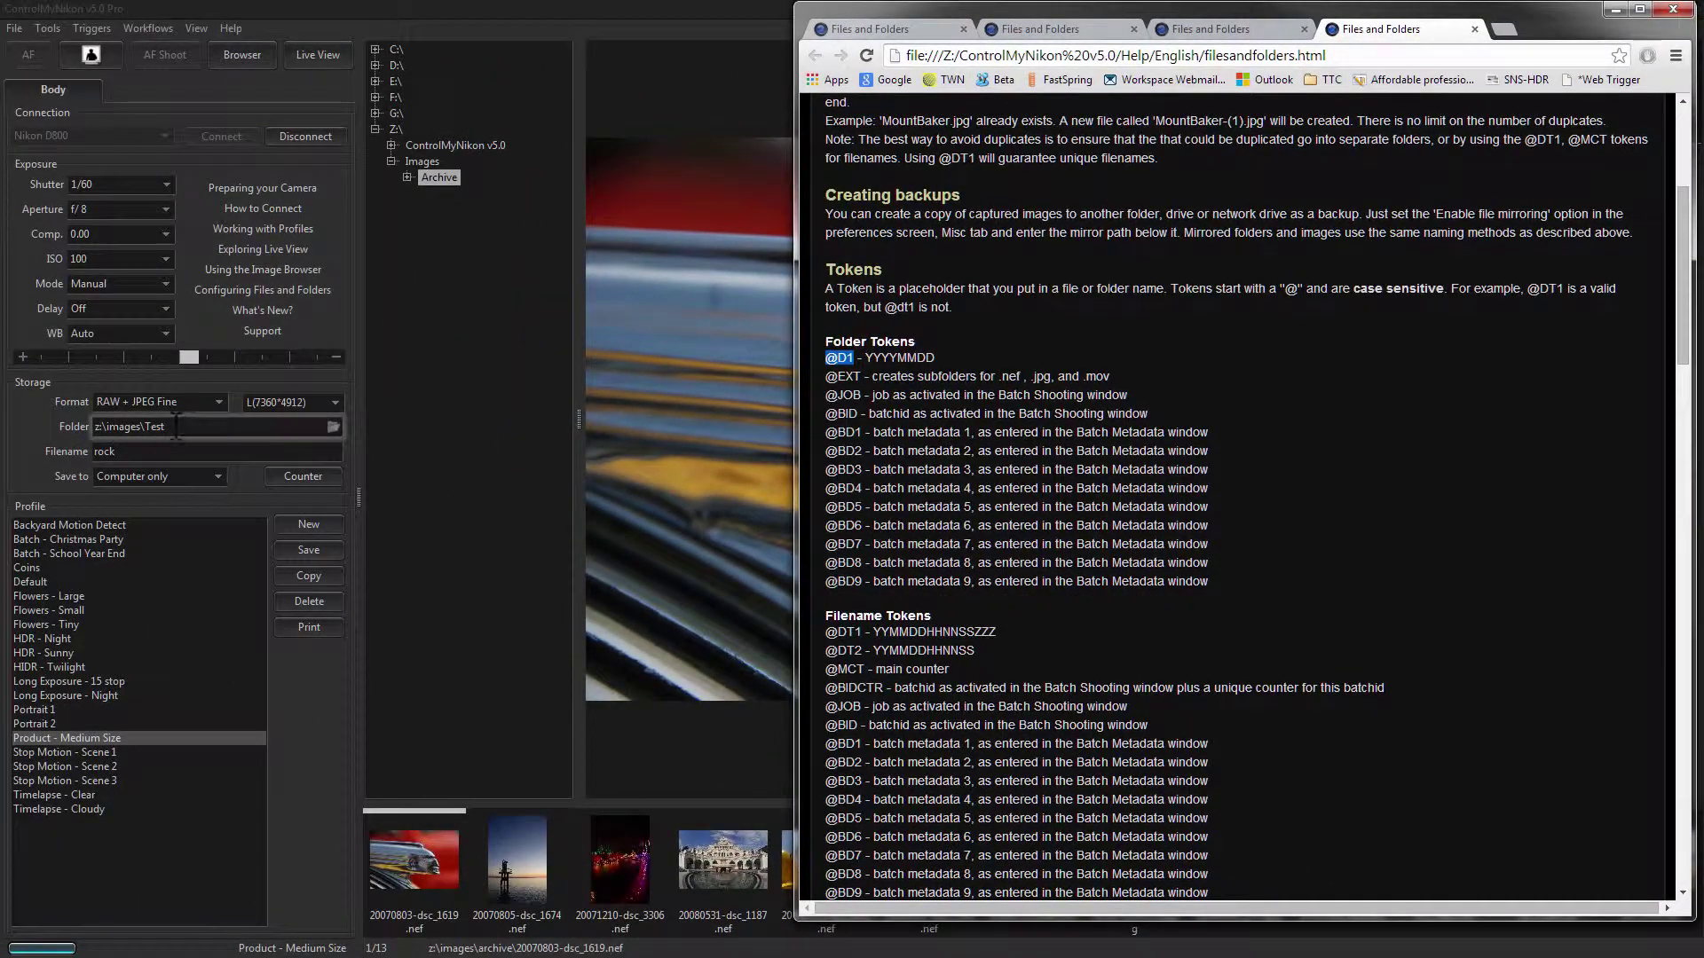
{"action": "left_click", "coordinate": [145, 426]}
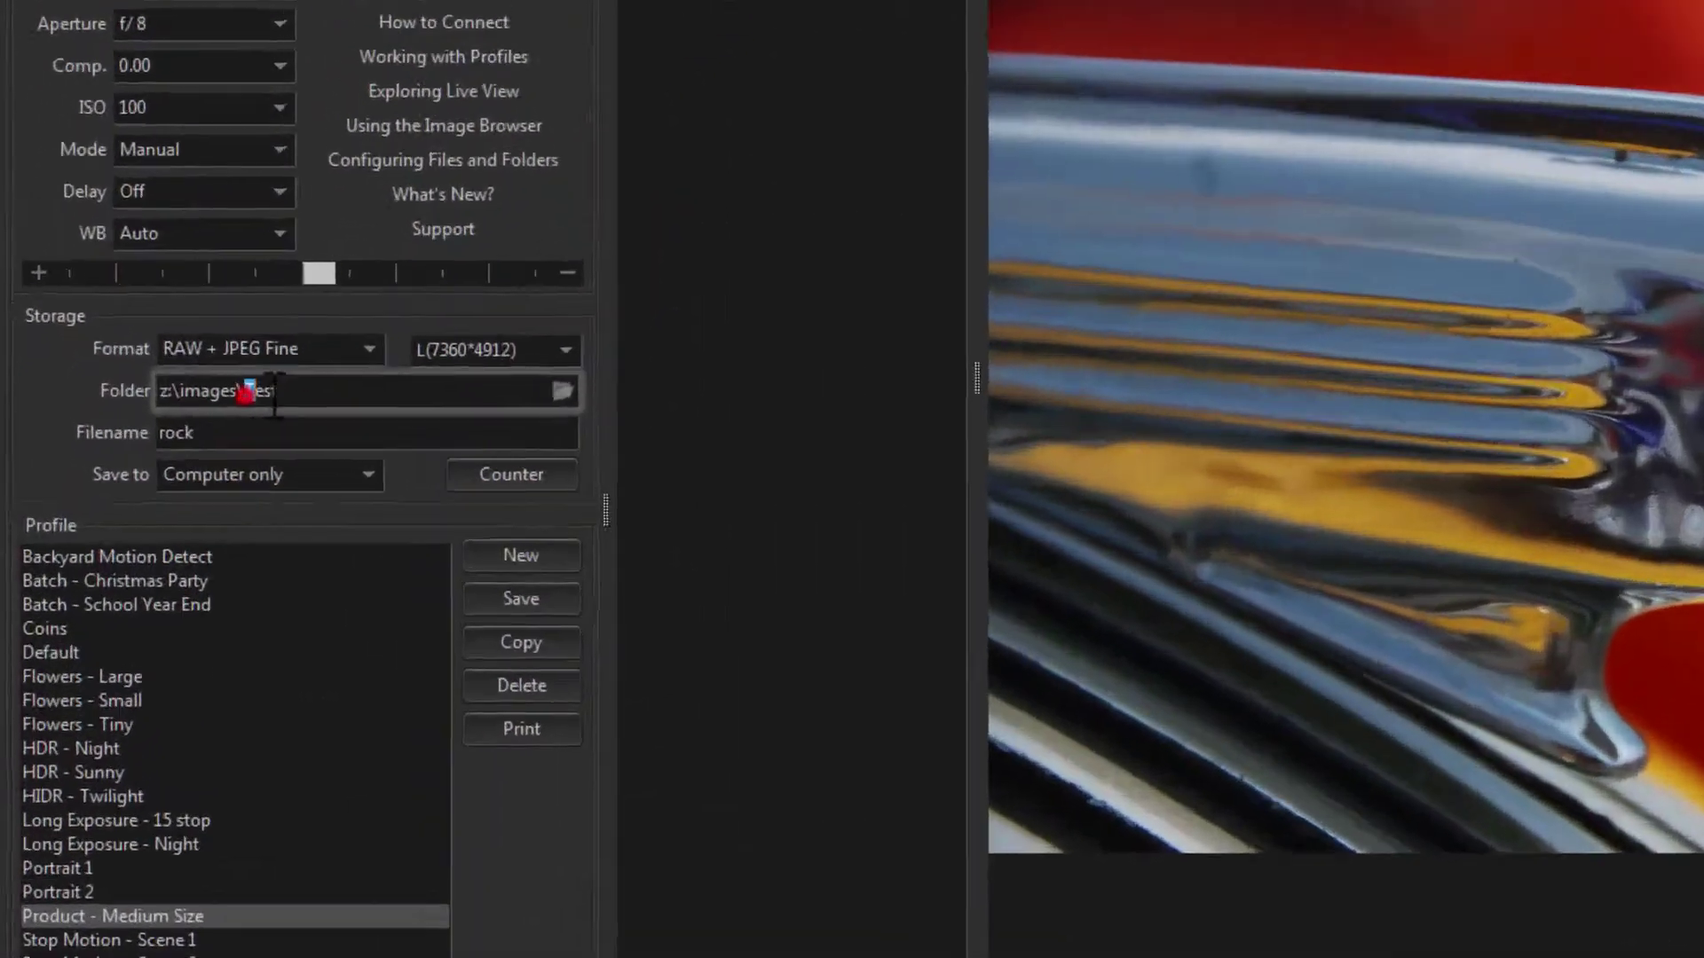
{"action": "left_click_drag", "start_coordinate": [275, 395], "coordinate": [347, 393]}
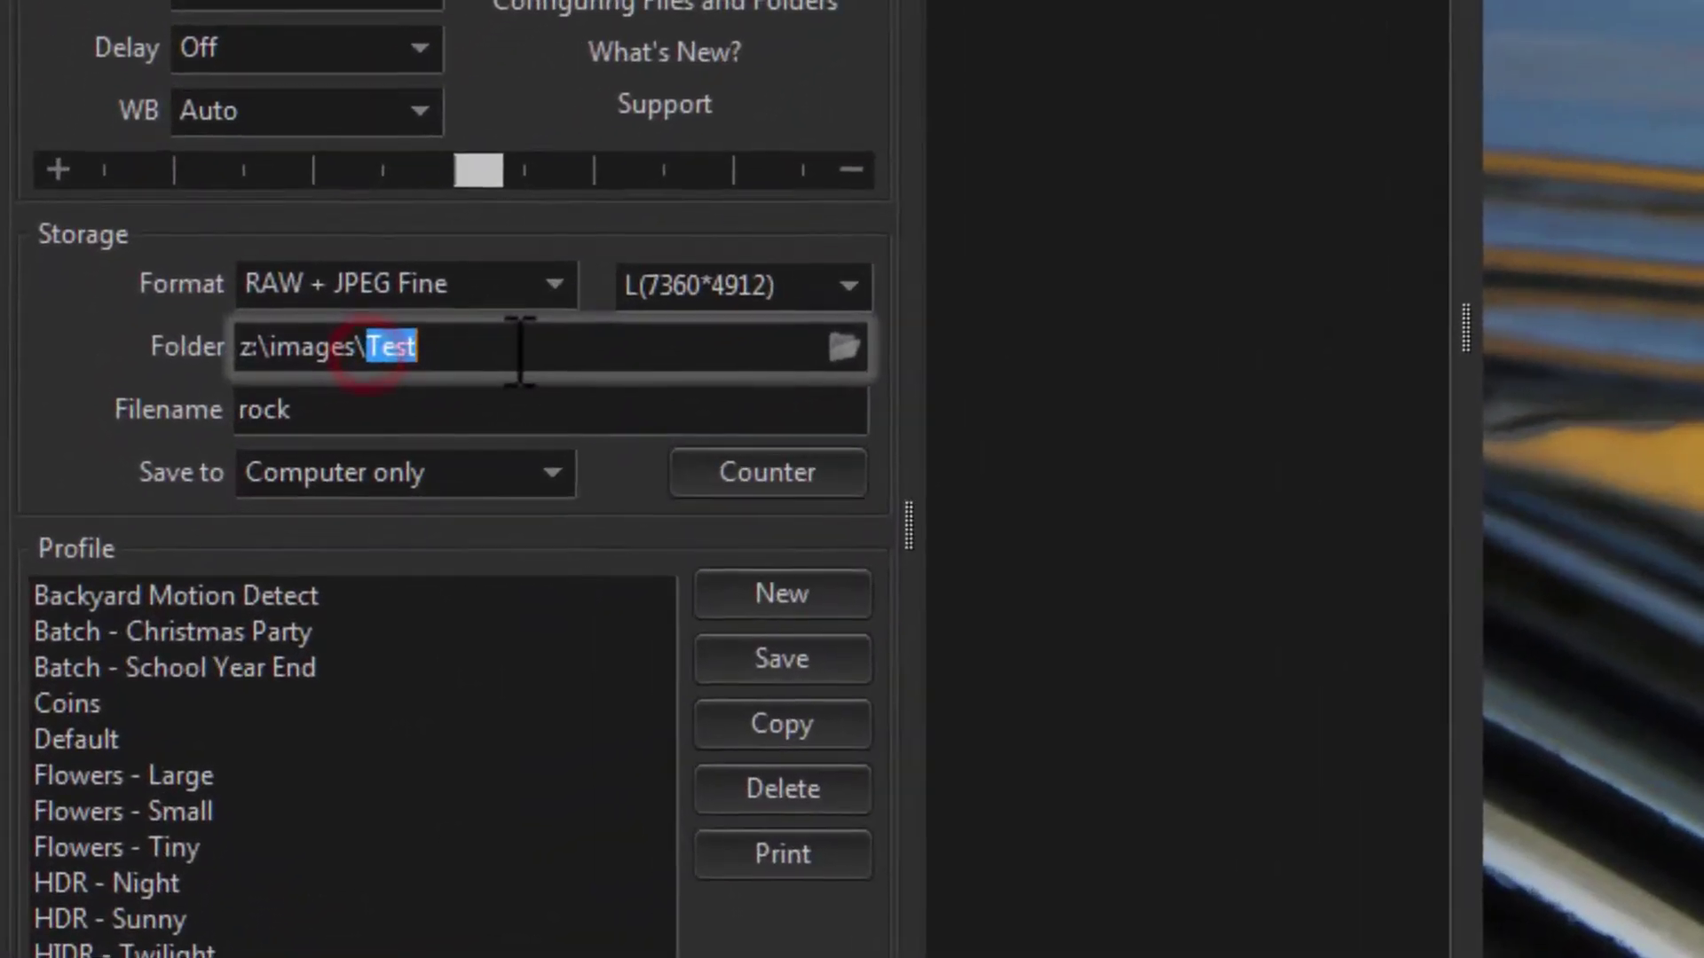
{"action": "key", "text": "ctrl+v"}
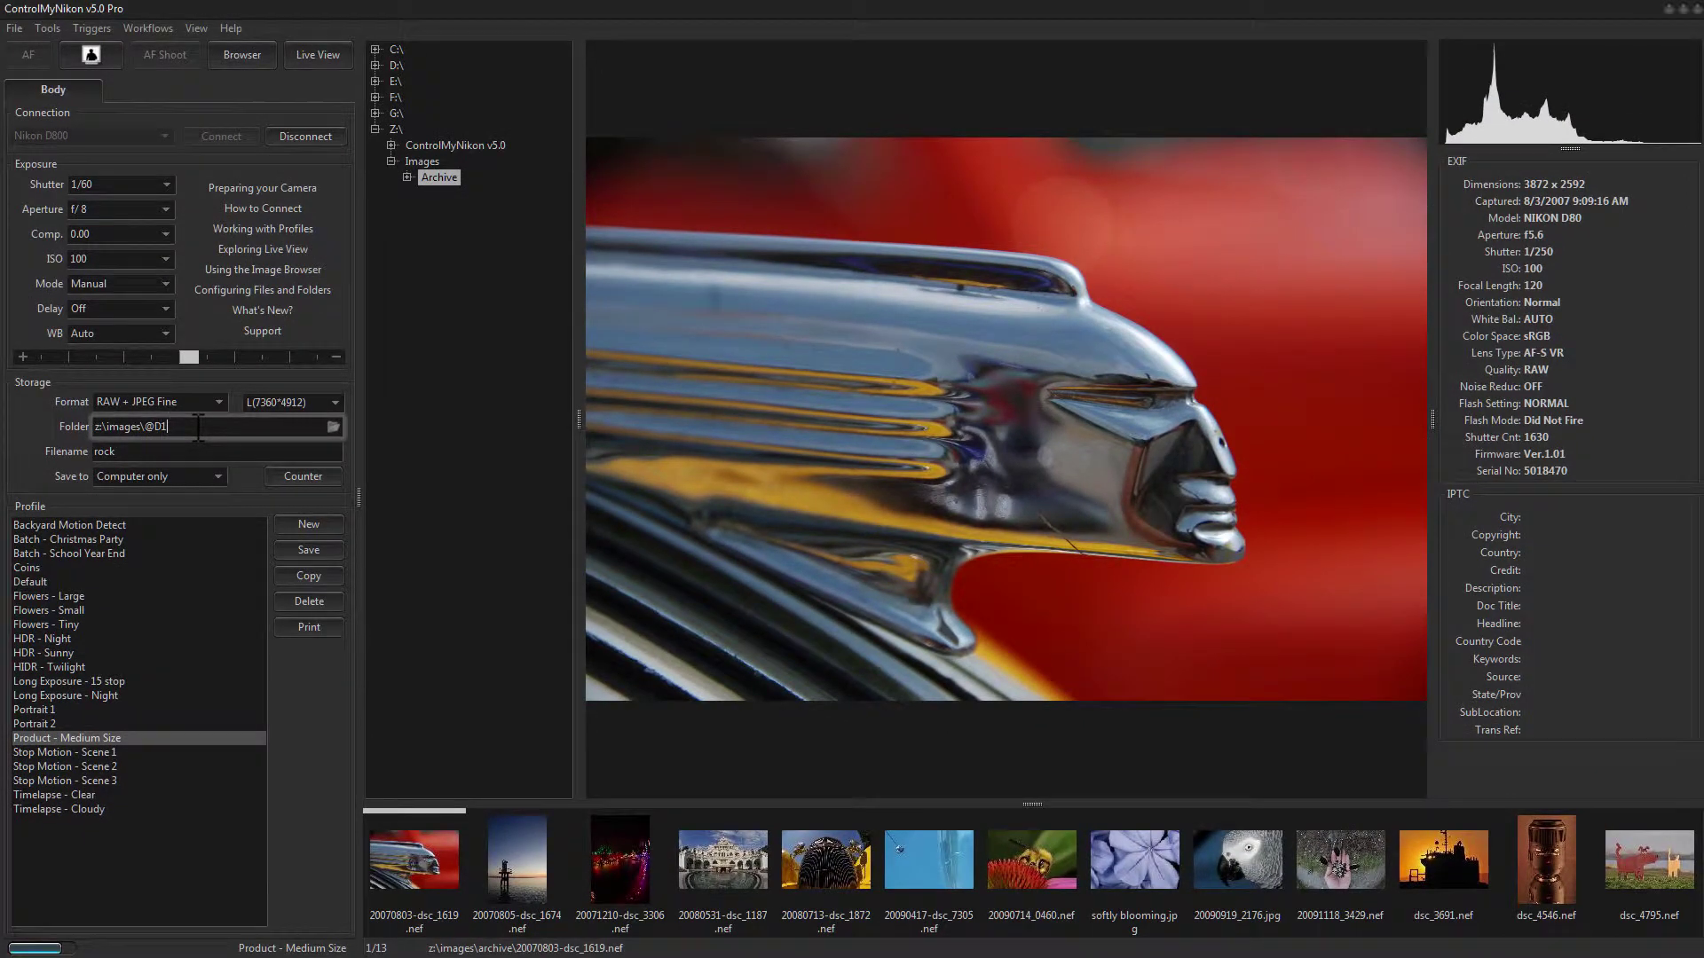
{"action": "left_click", "coordinate": [284, 551]}
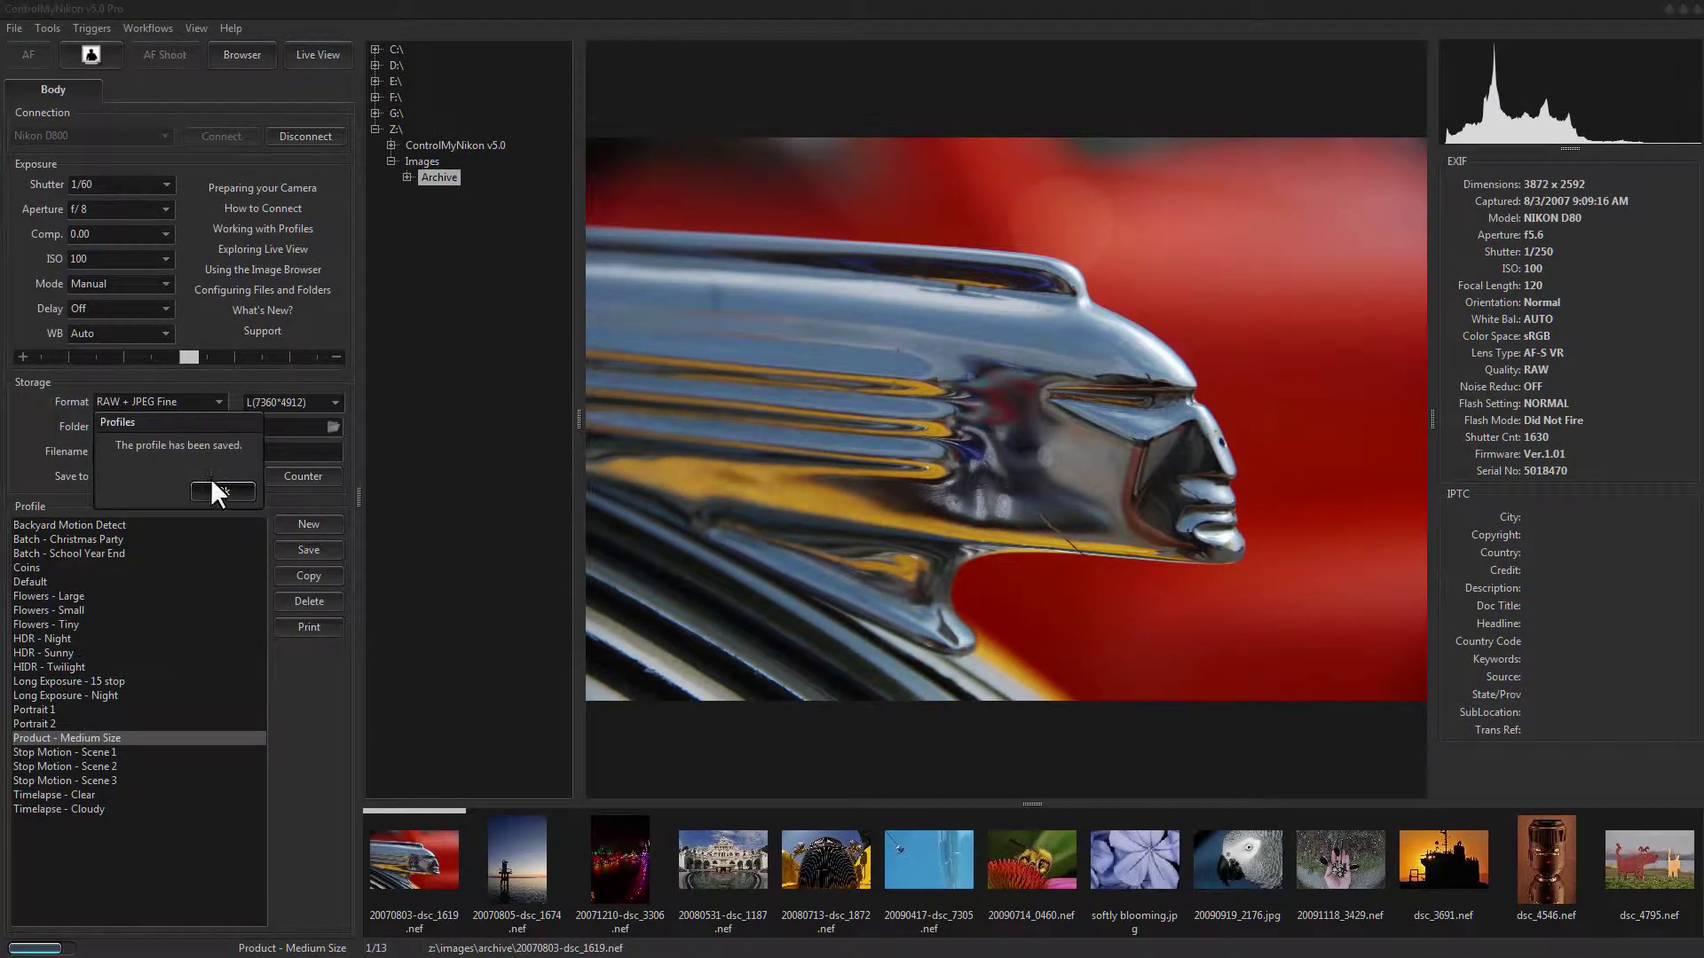
{"action": "left_click", "coordinate": [215, 488]}
{"action": "left_click", "coordinate": [94, 50]}
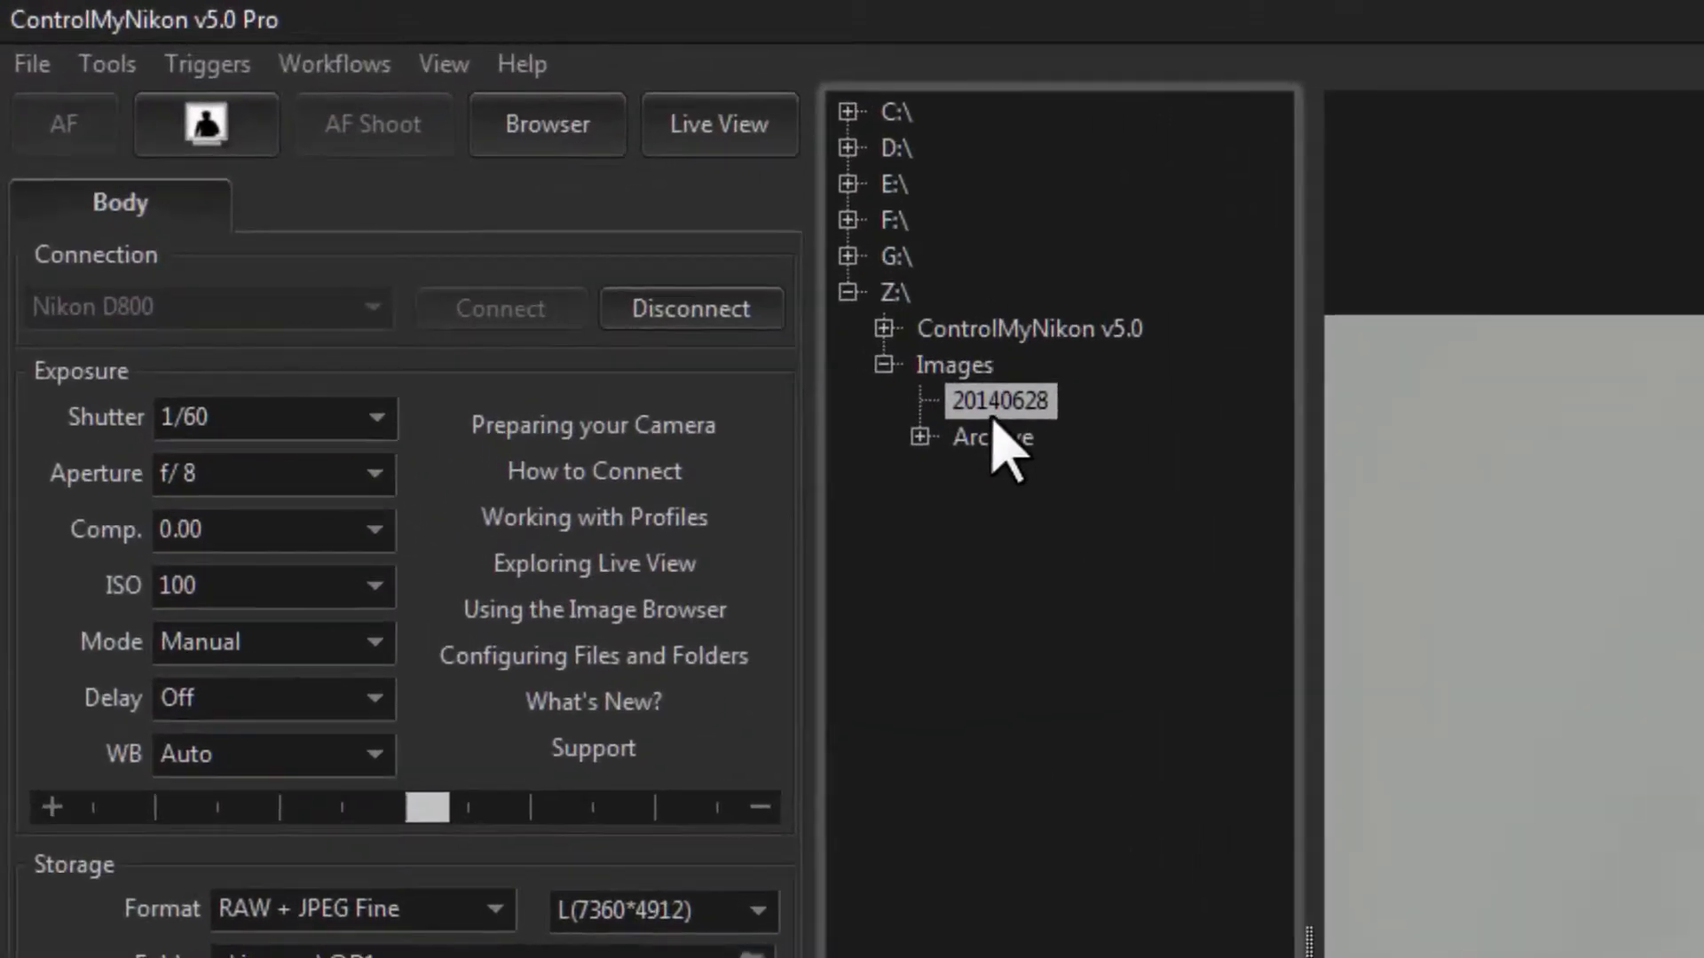
- Shoot another capture into the 20140628 folder, adding rock--(0).jpg and rock--(0).nef
{"action": "left_click", "coordinate": [208, 126]}
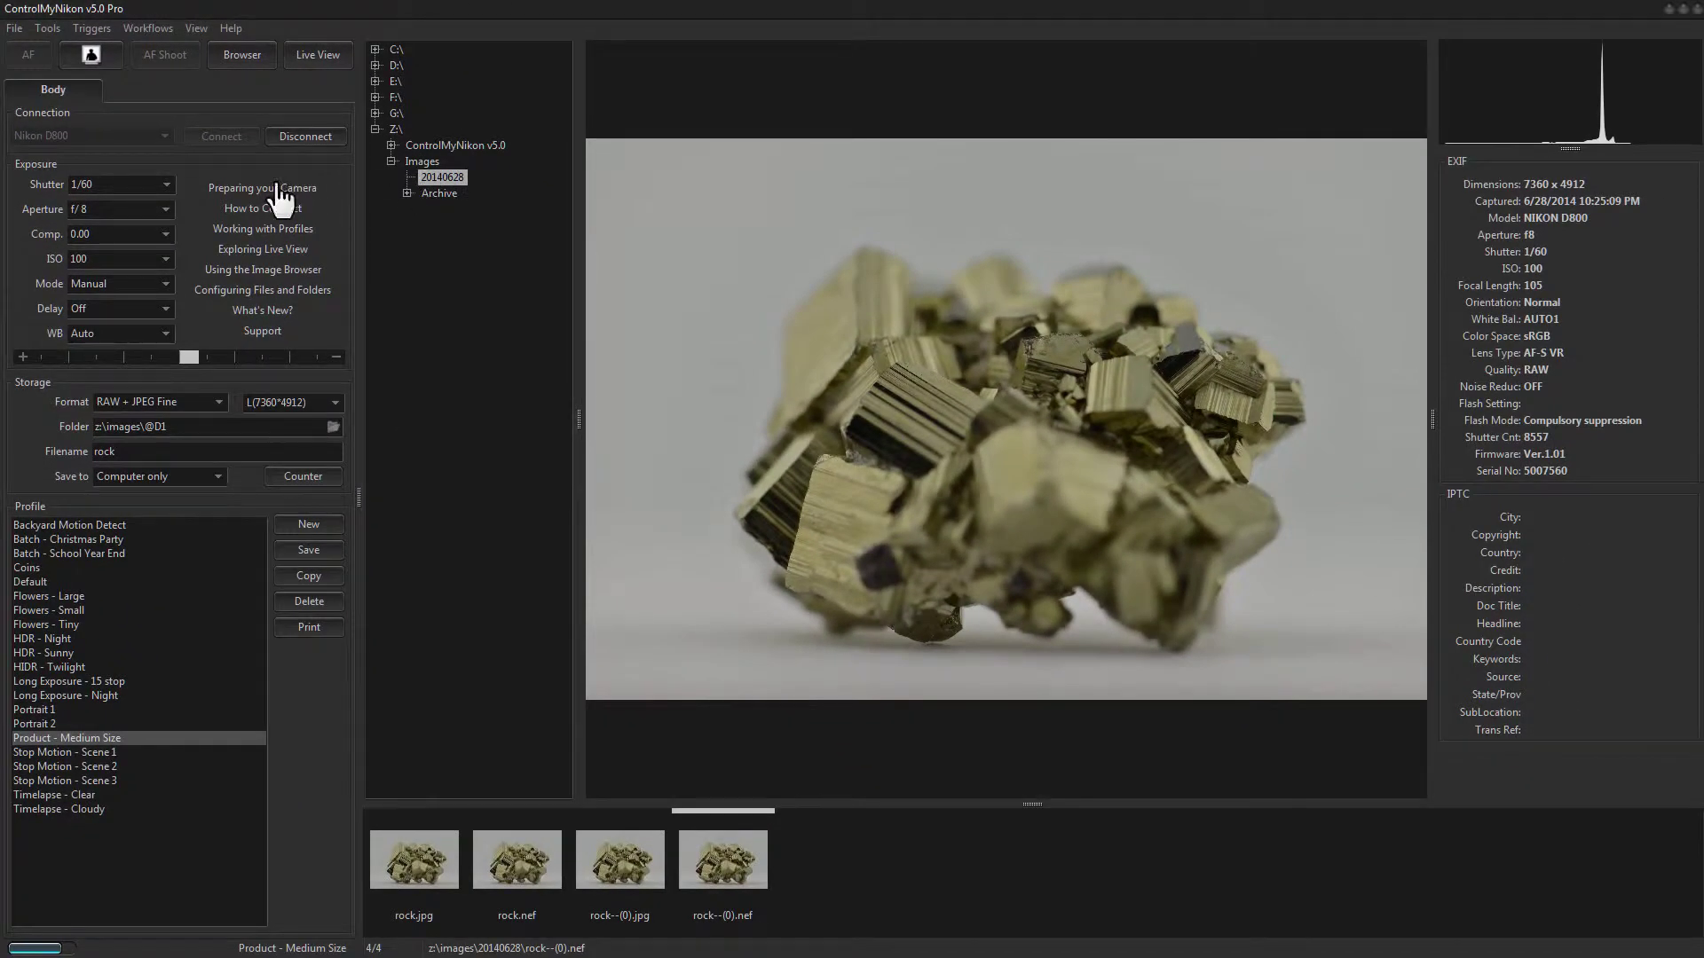
{"action": "left_click", "coordinate": [278, 291]}
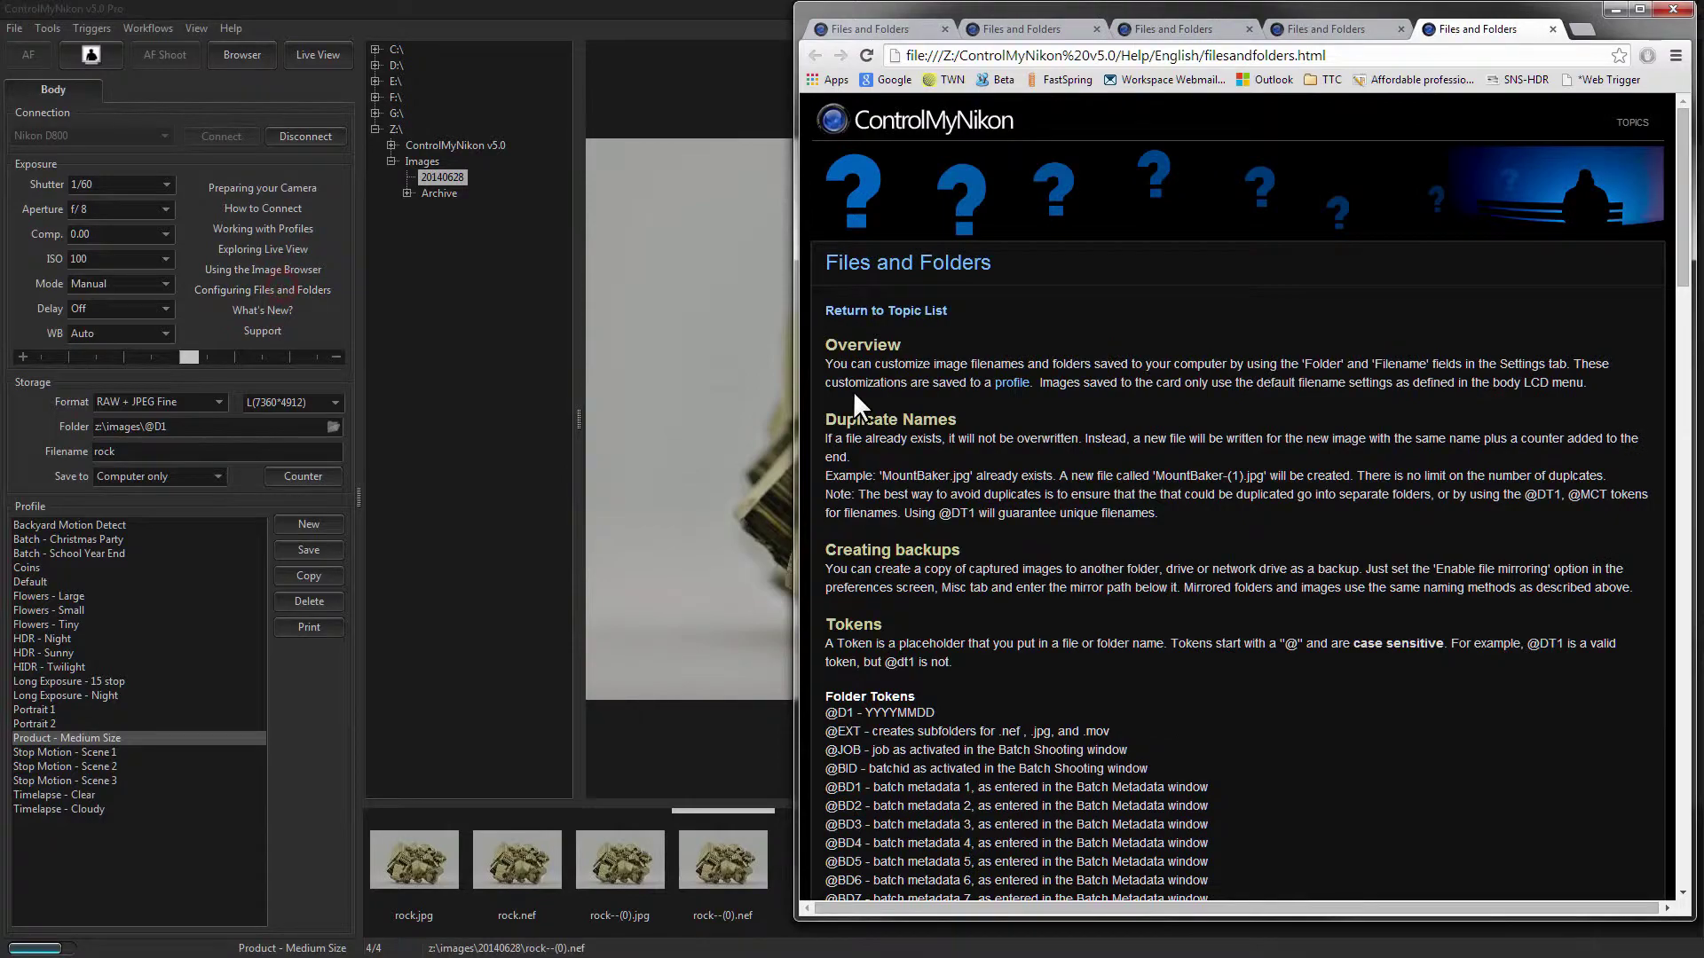
{"action": "scroll", "coordinate": [956, 645], "scroll_direction": "down", "scroll_amount": 2}
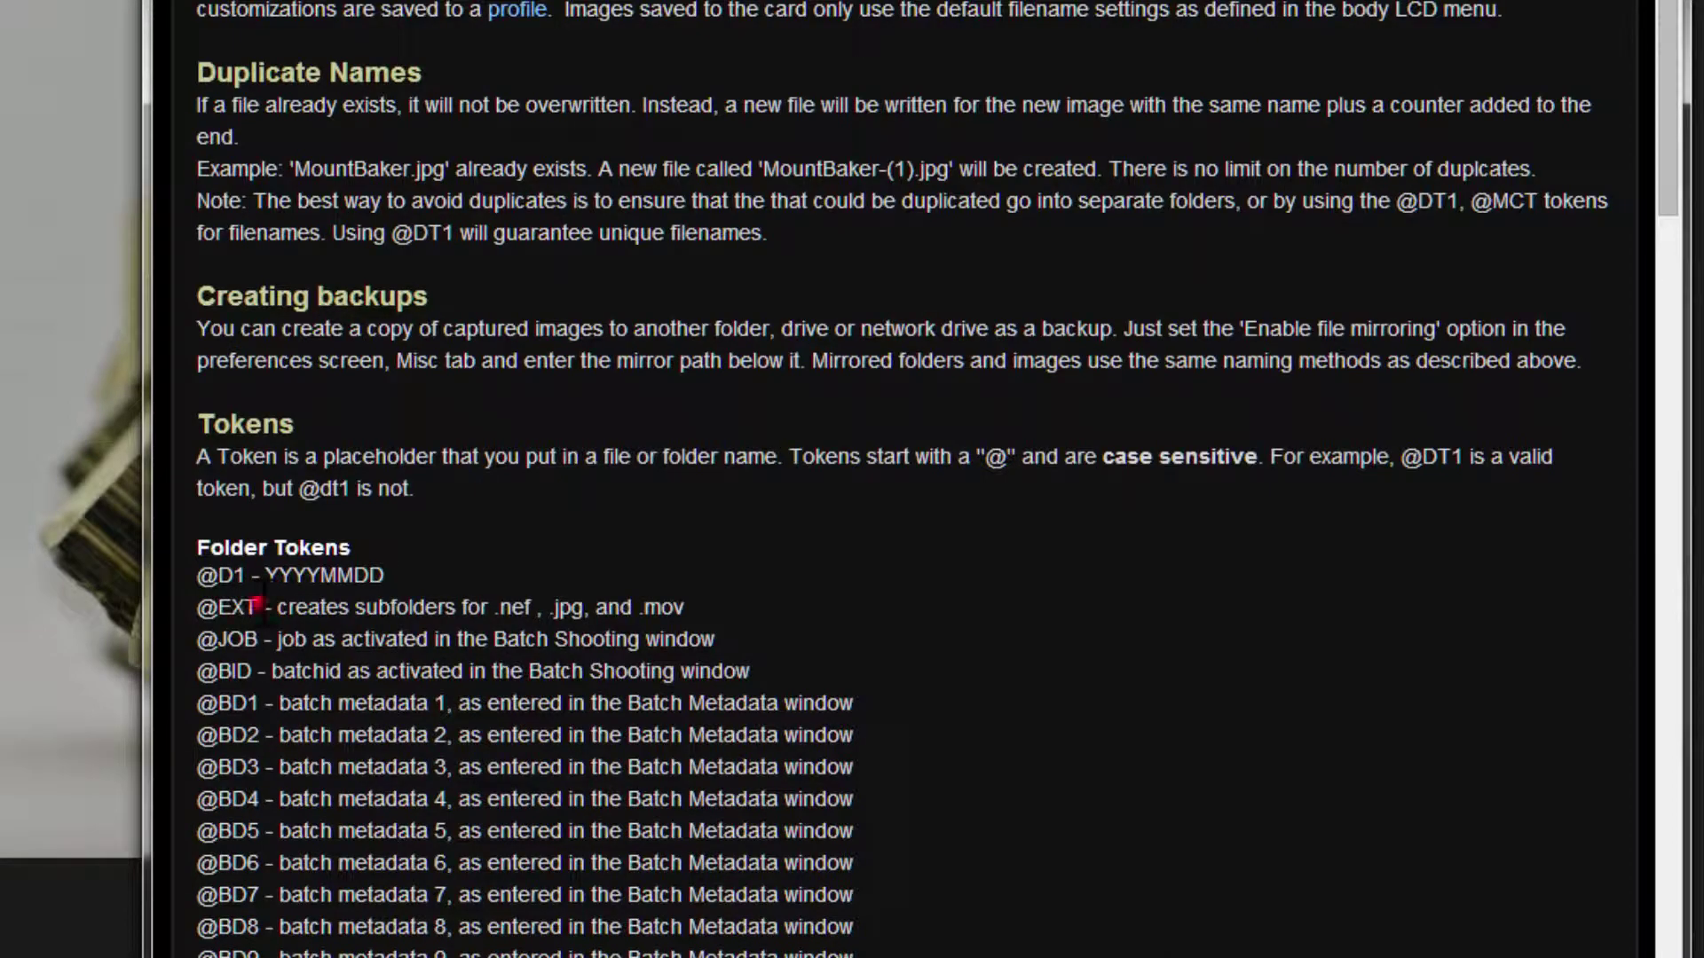
{"action": "left_click_drag", "start_coordinate": [259, 607], "coordinate": [196, 608]}
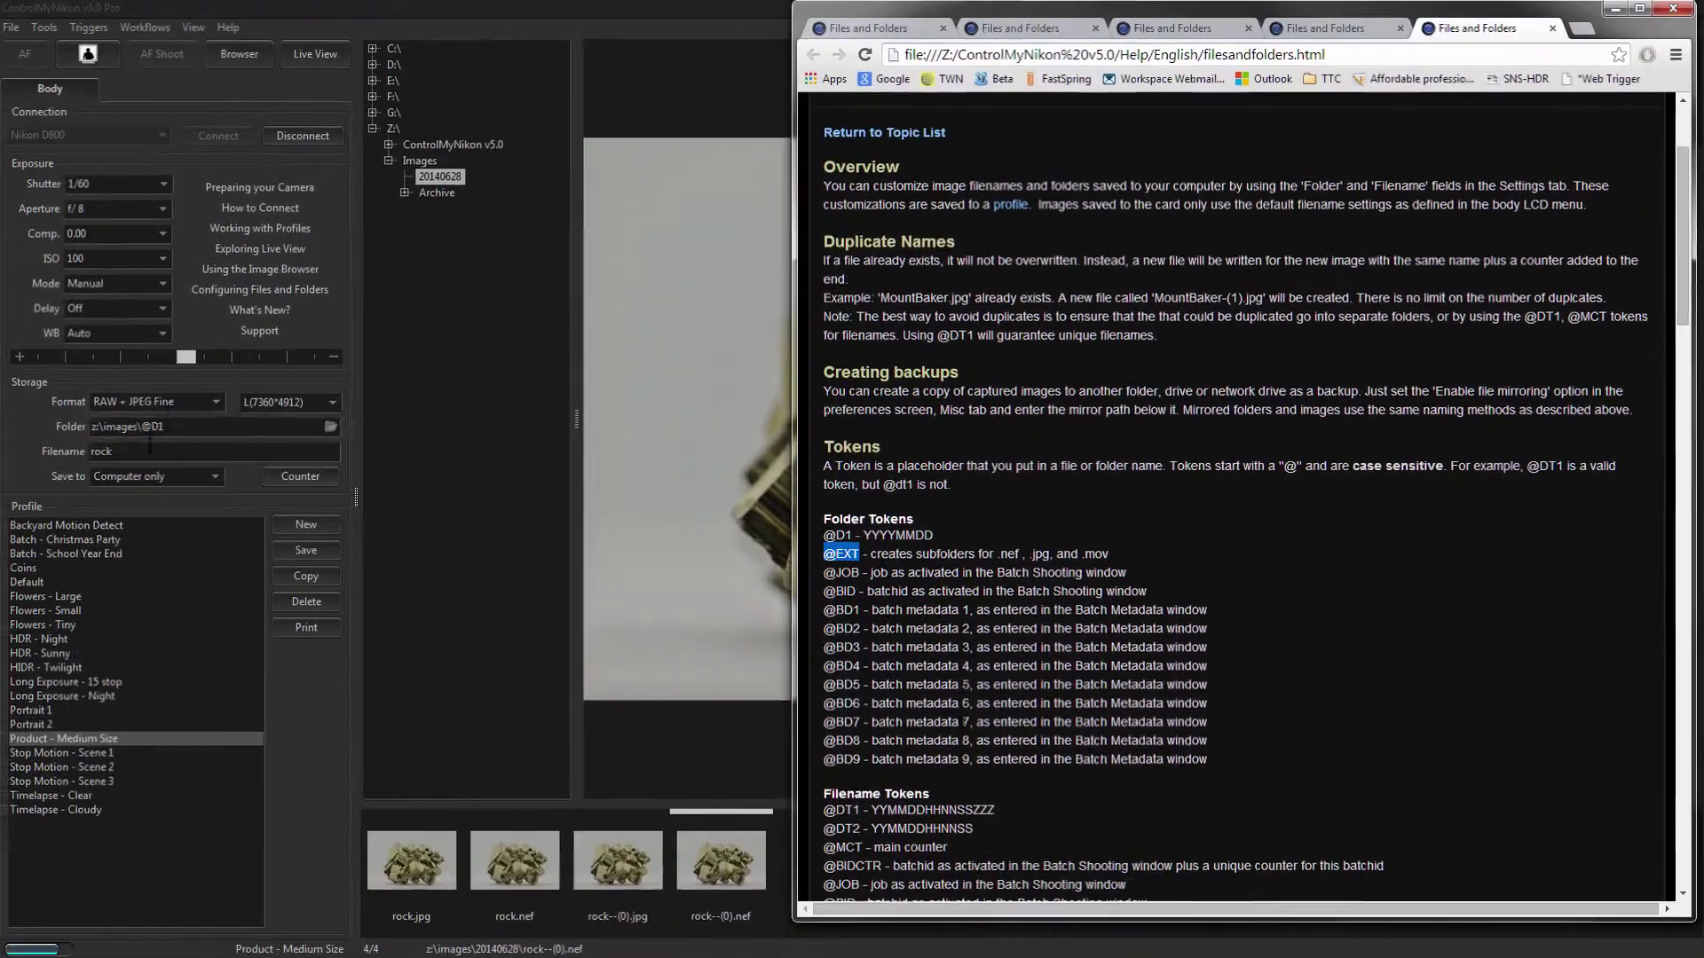
{"action": "left_click", "coordinate": [177, 426]}
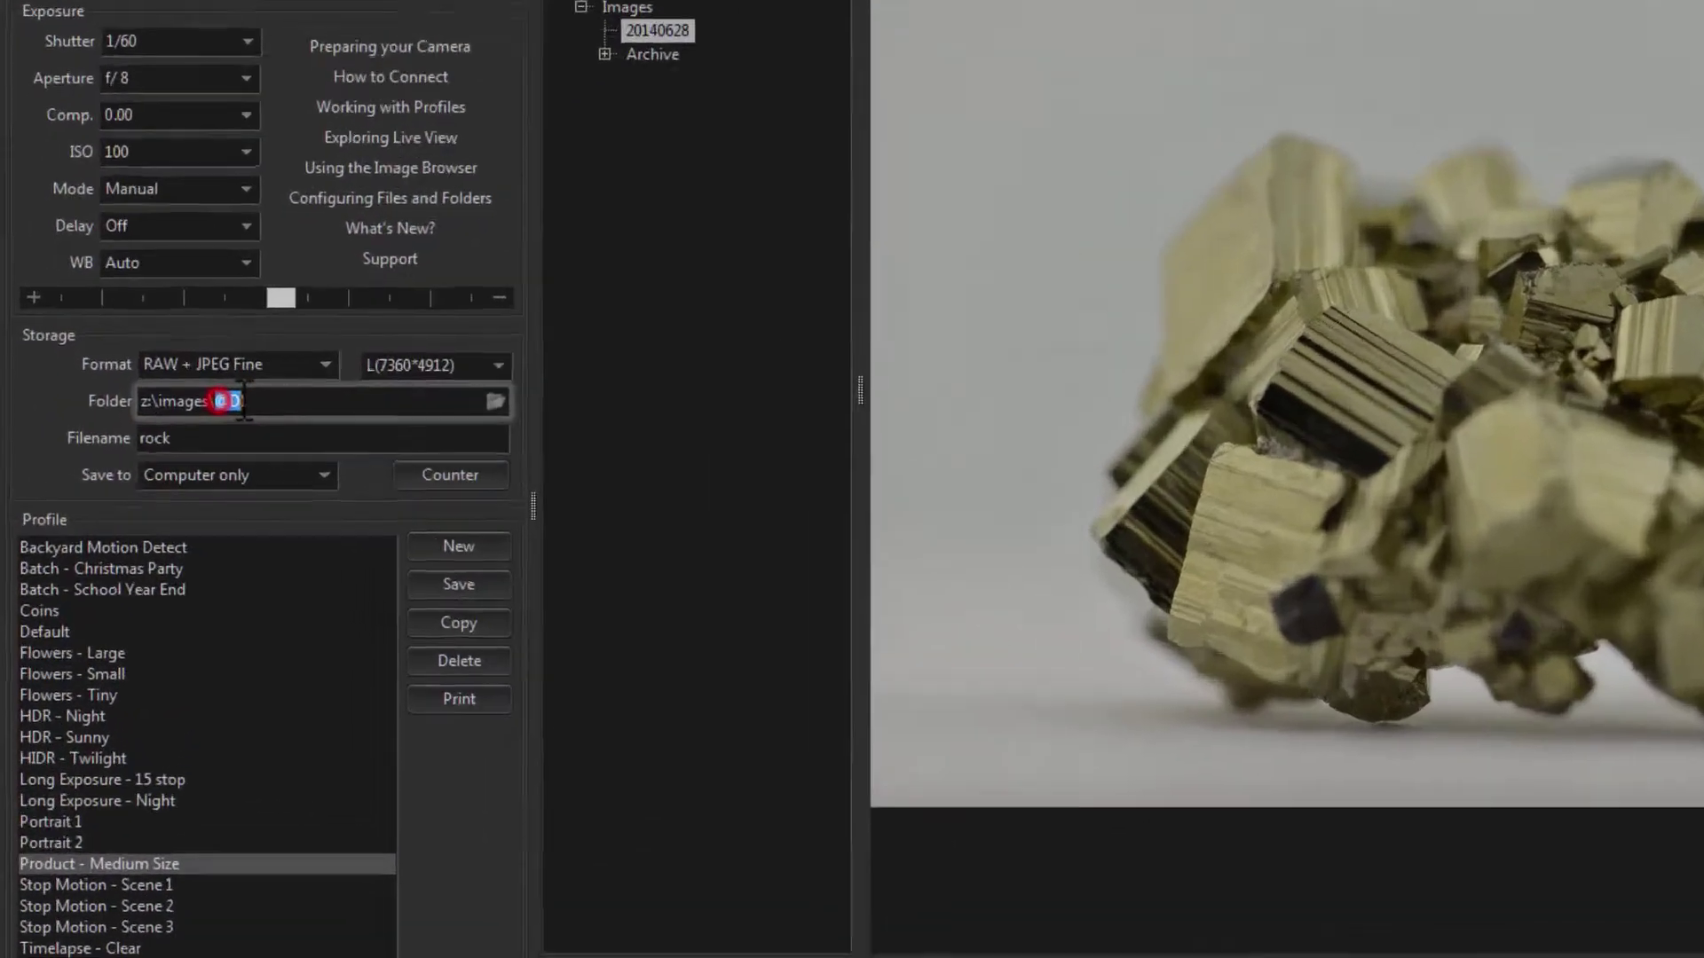
{"action": "left_click", "coordinate": [173, 425]}
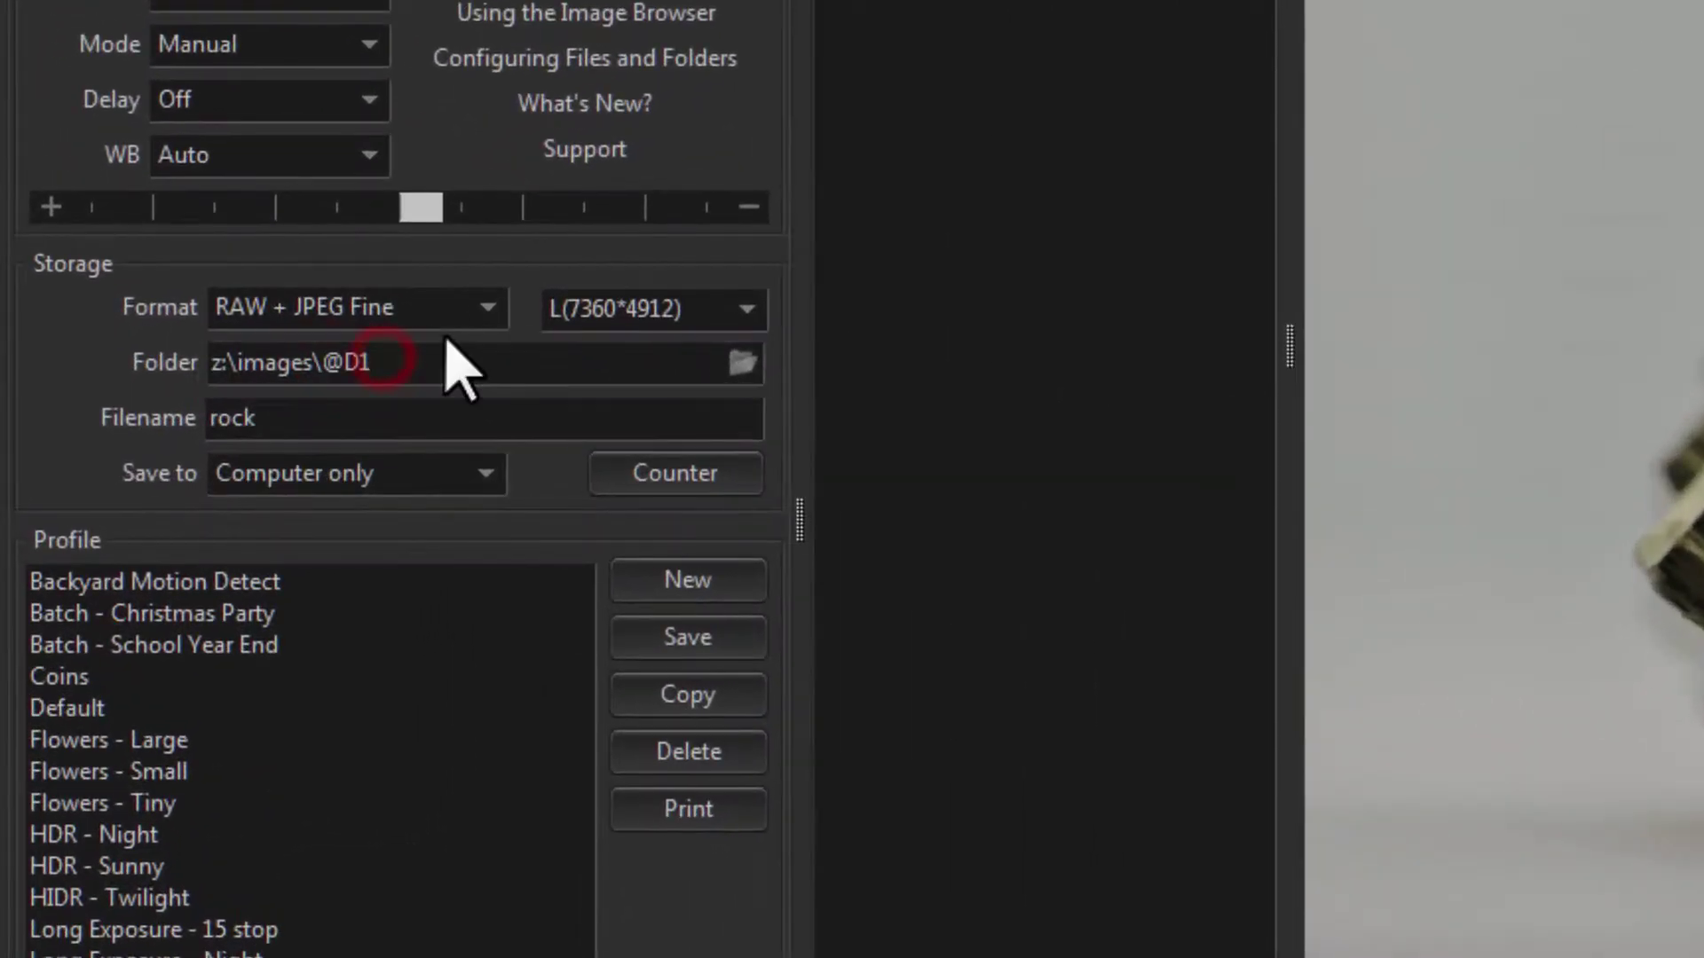
{"action": "type", "text": "\\@EXT"}
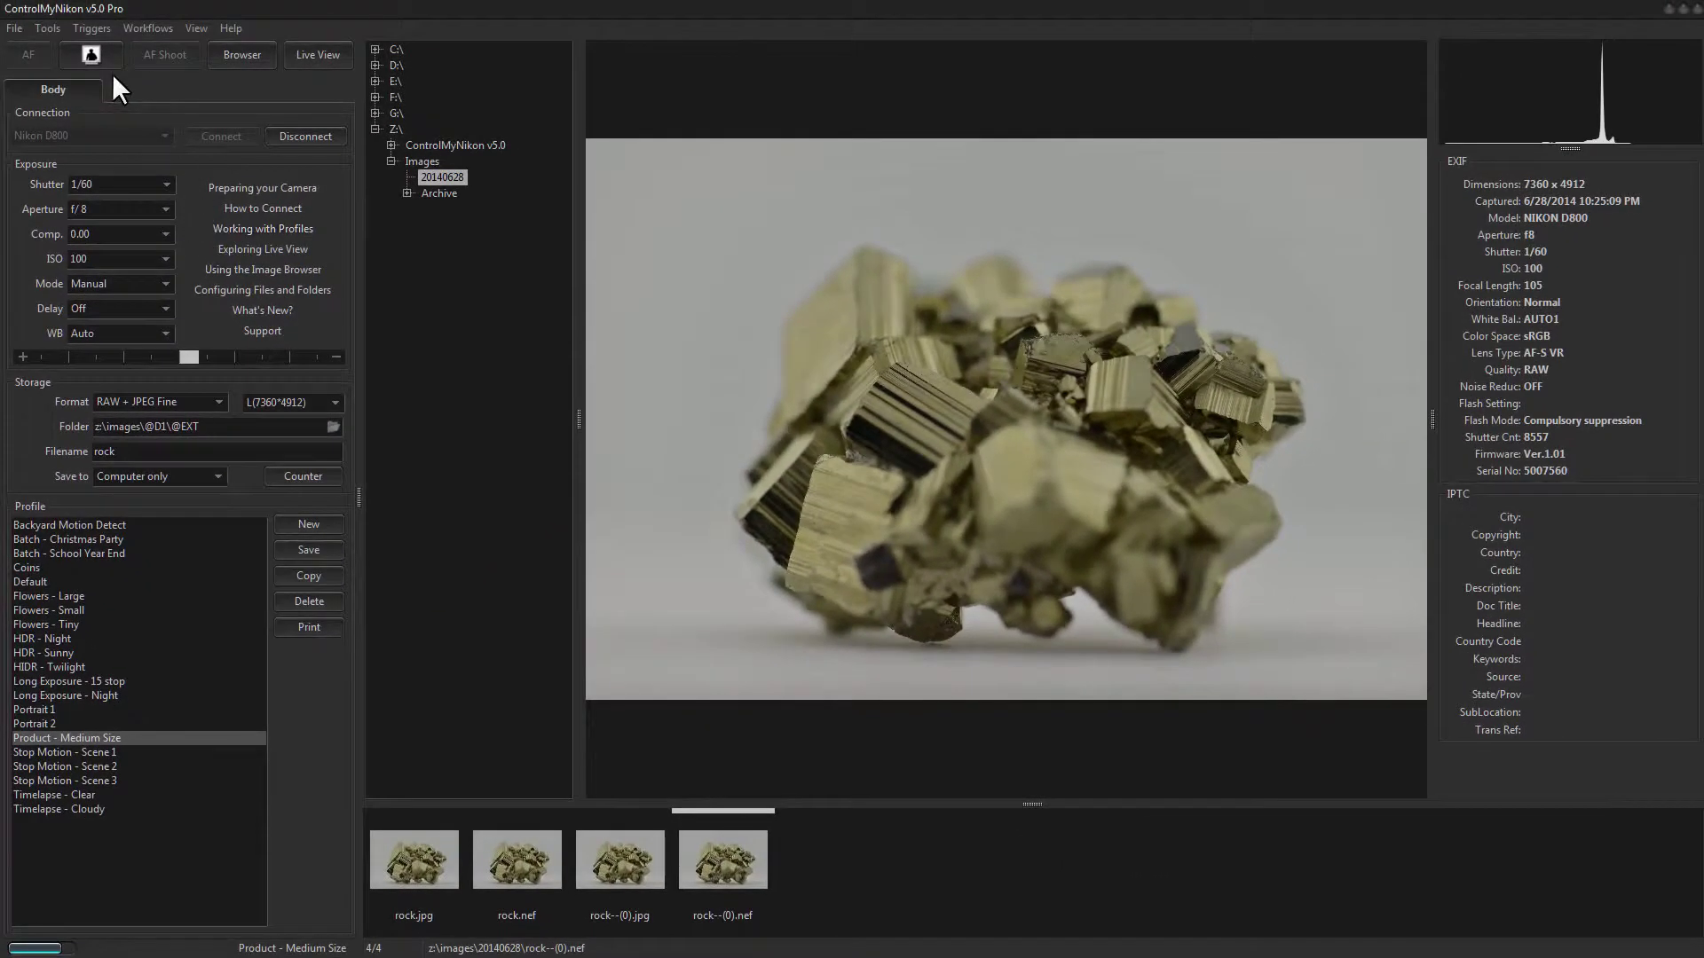
{"action": "left_click", "coordinate": [311, 550]}
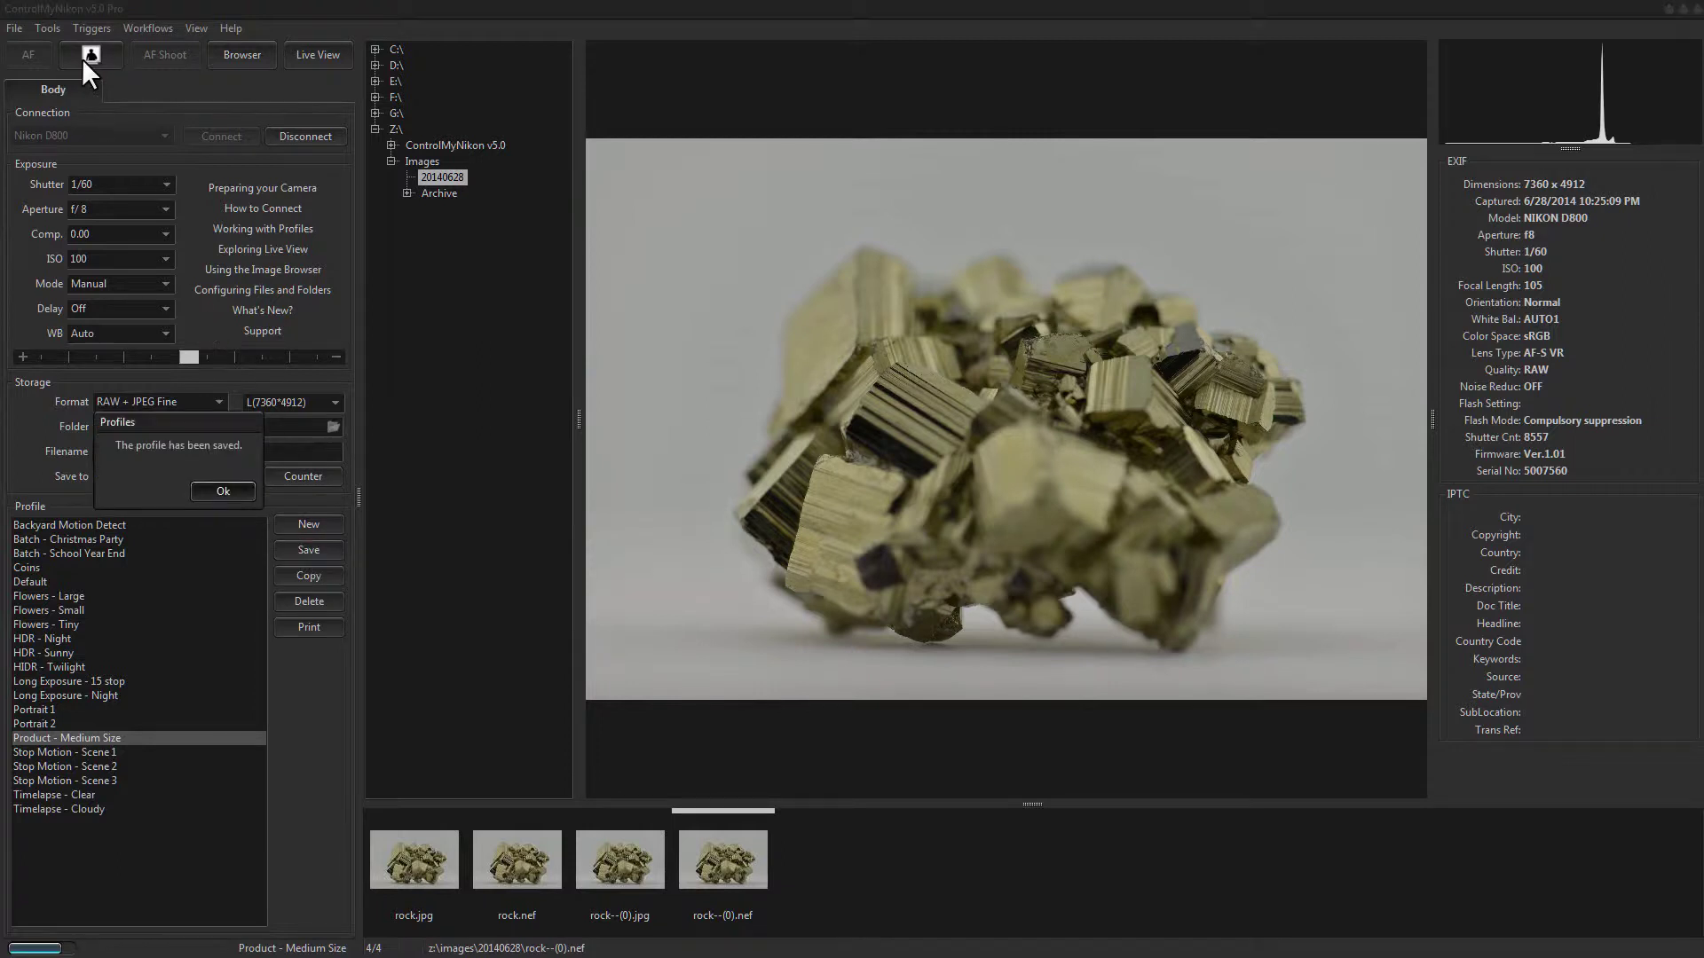
- Take a test capture and inspect the new jpg and nef subfolders under 20140628
{"action": "left_click", "coordinate": [103, 51]}
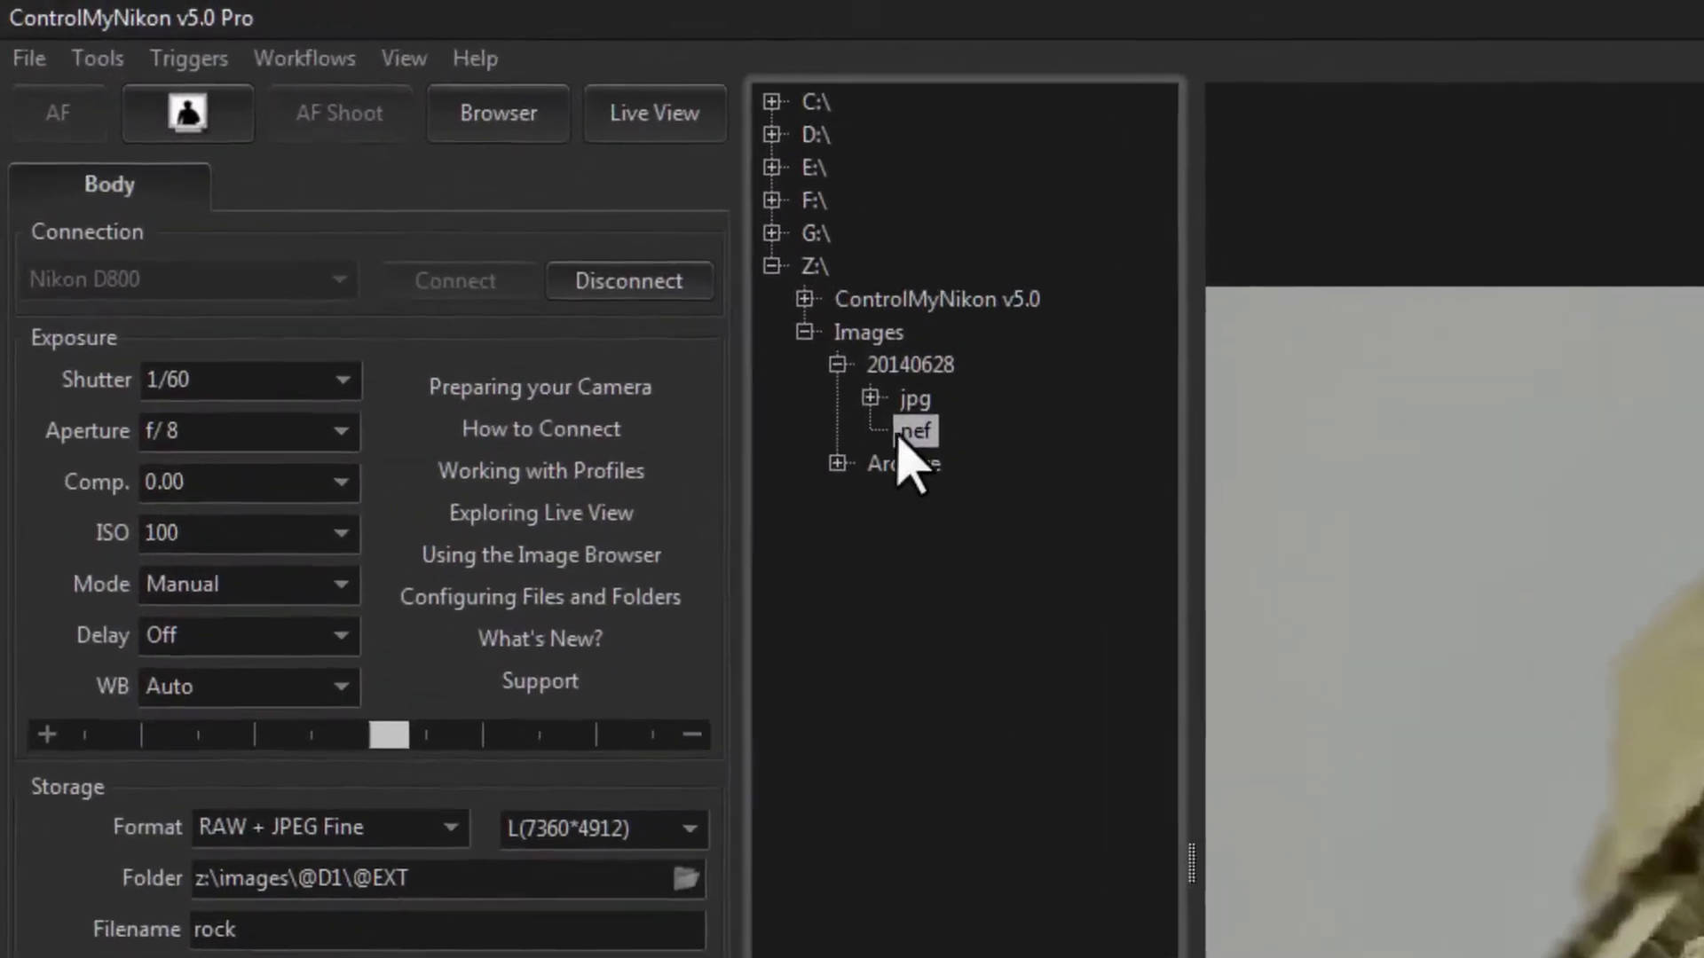
{"action": "left_click", "coordinate": [914, 401]}
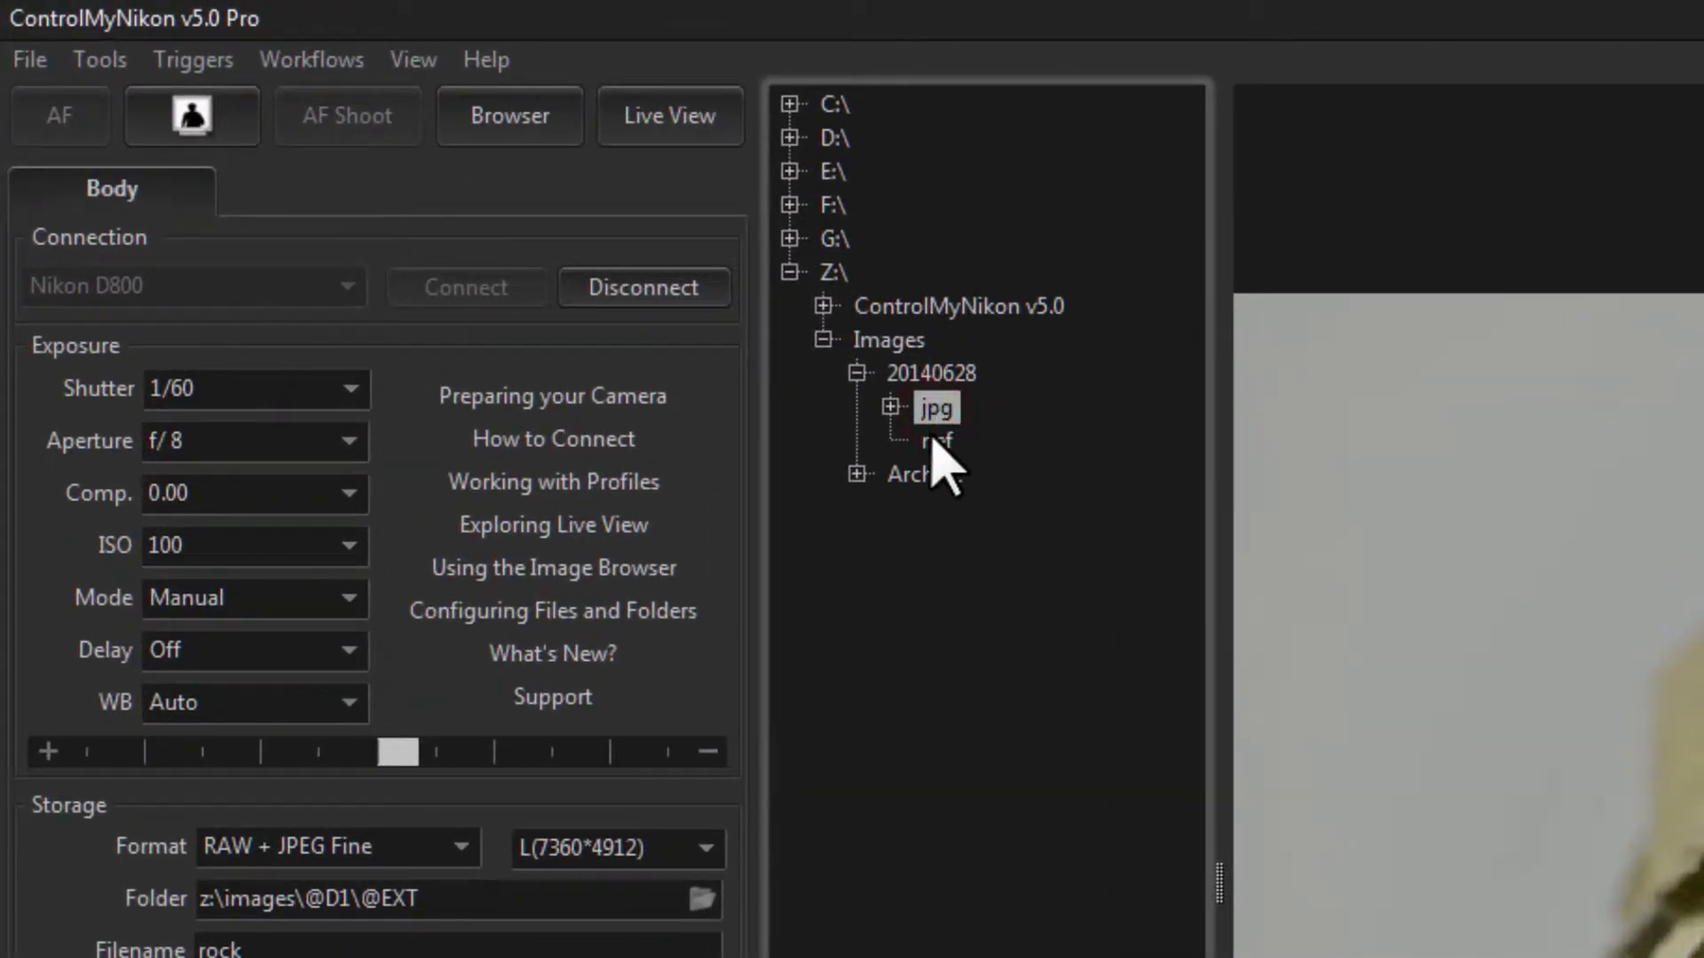
{"action": "left_click", "coordinate": [934, 441]}
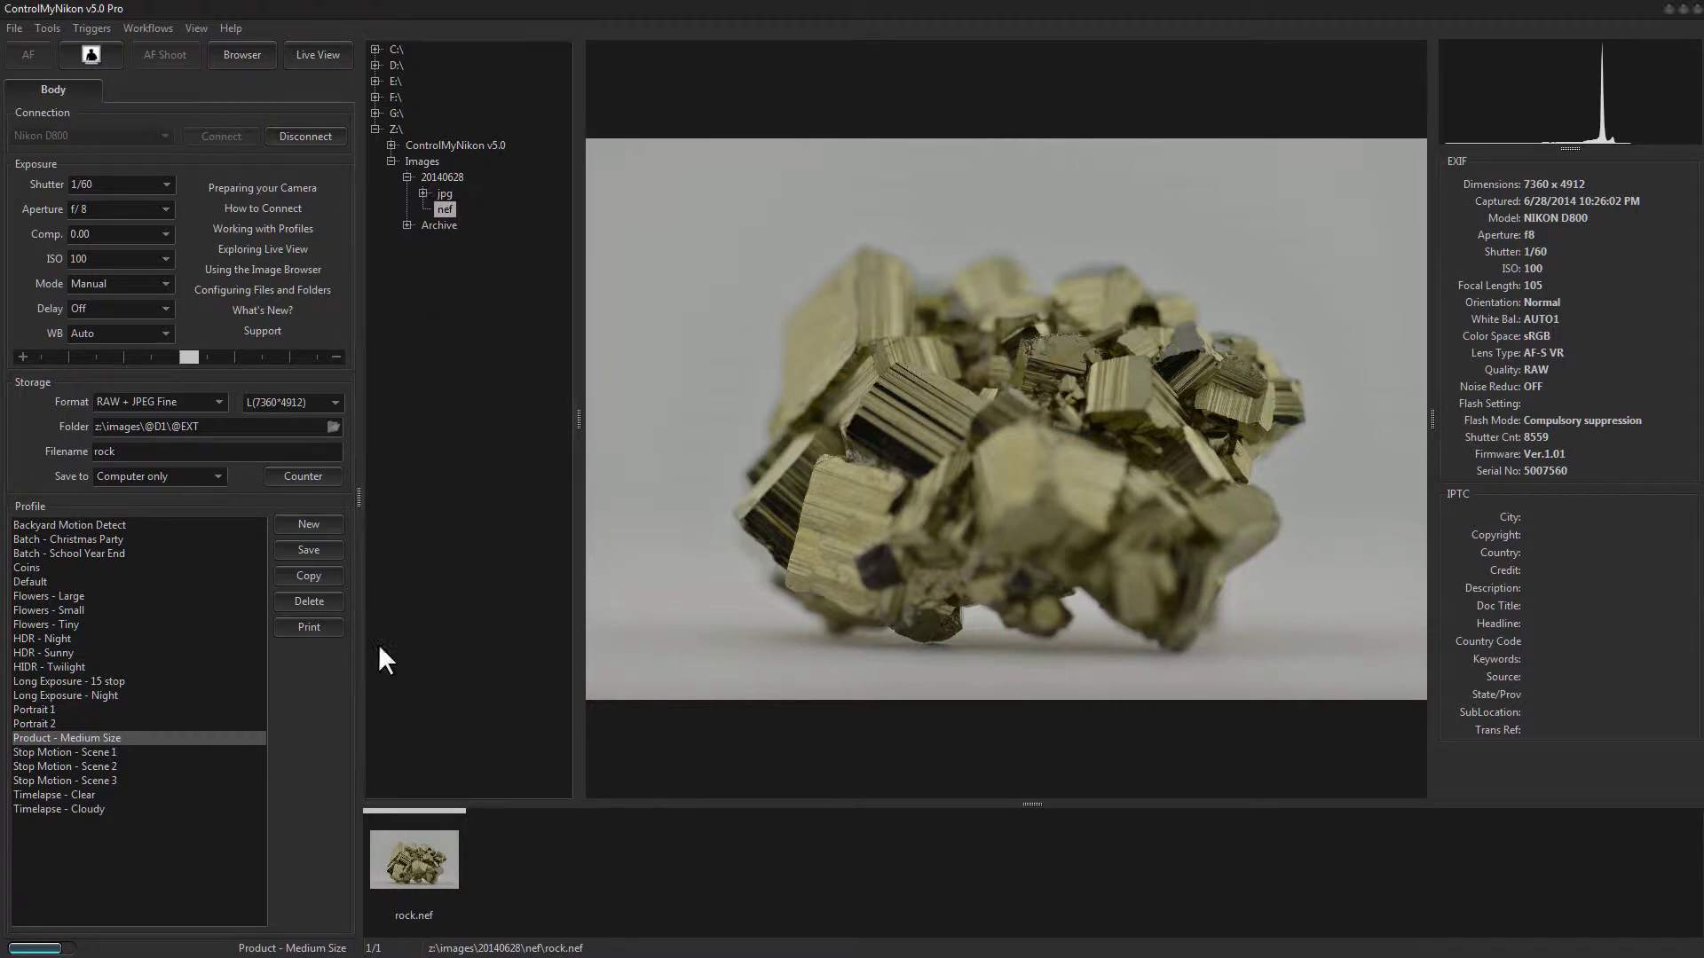
{"action": "left_click", "coordinate": [442, 178]}
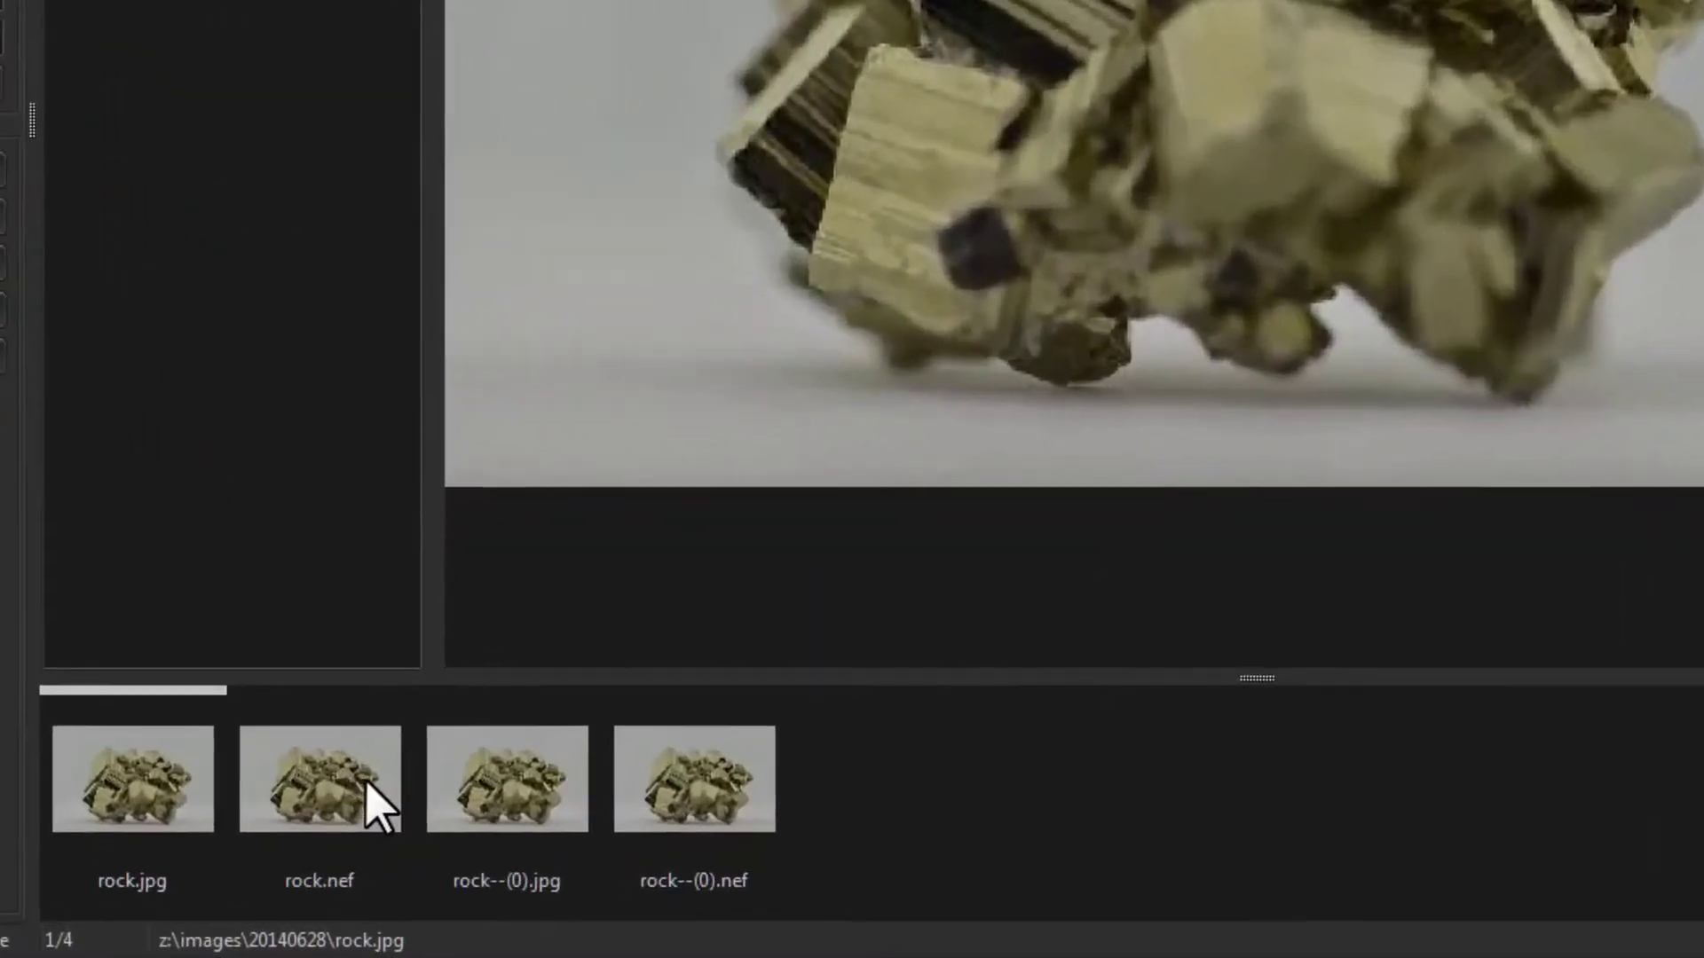
- Hide RAW files in the thumbnail strip and compare the two JPEG captures, including rock--(0).jpg
{"action": "right_click", "coordinate": [548, 858]}
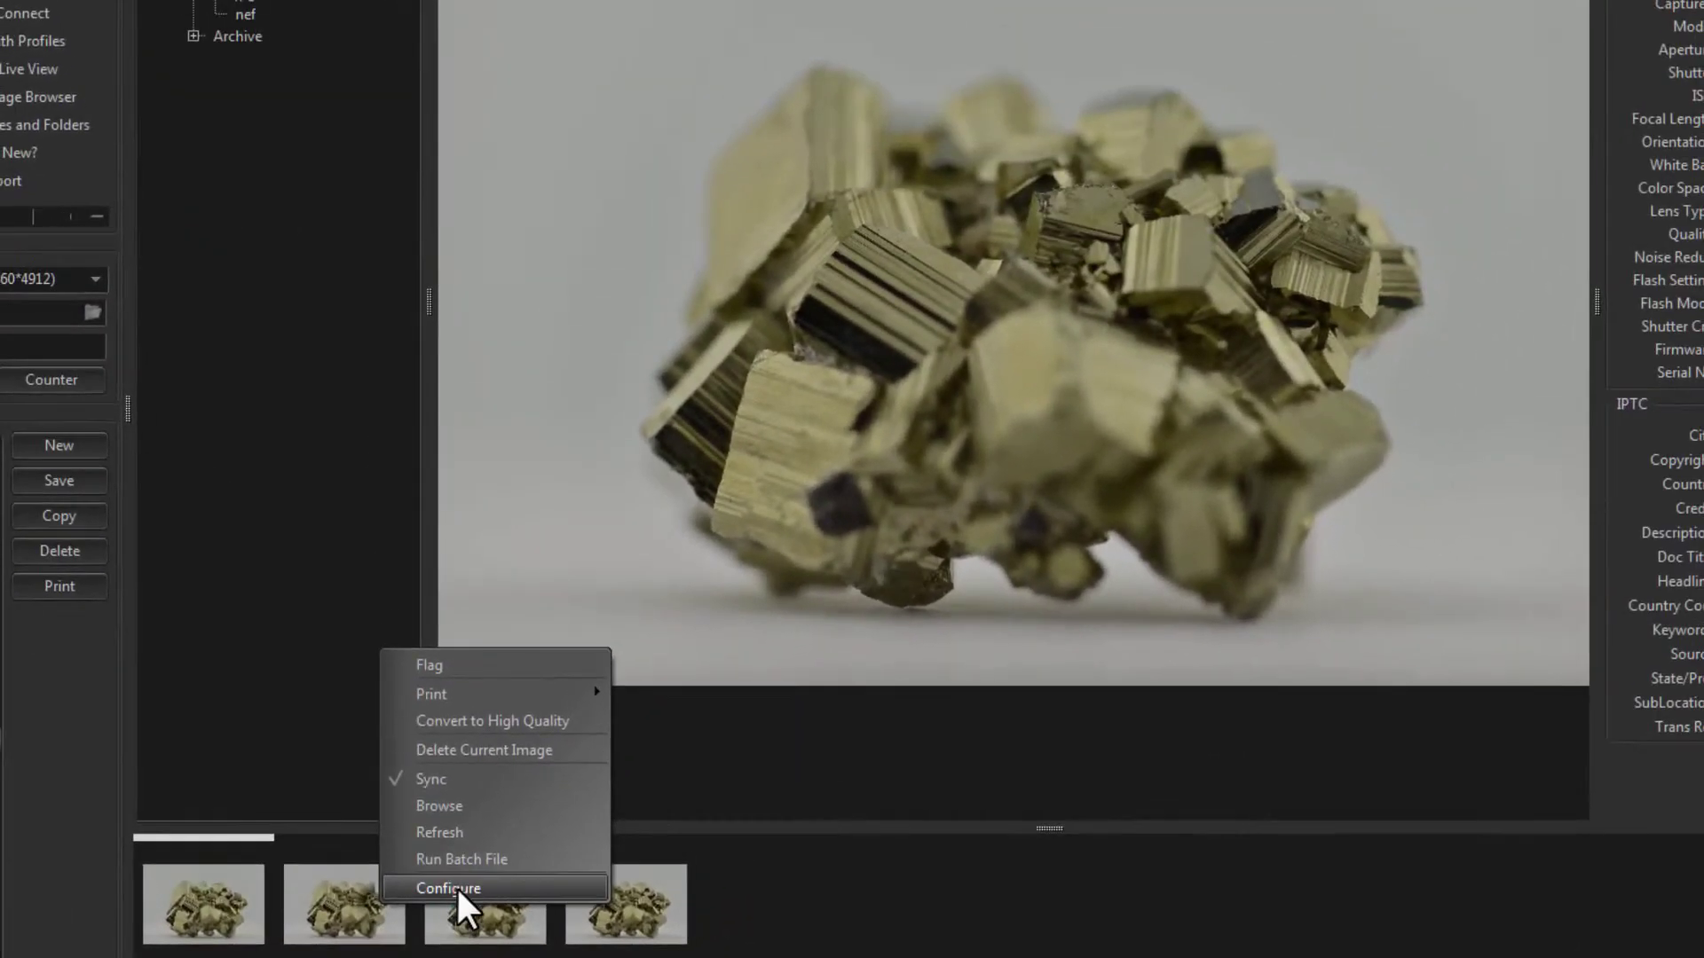
{"action": "left_click", "coordinate": [448, 823]}
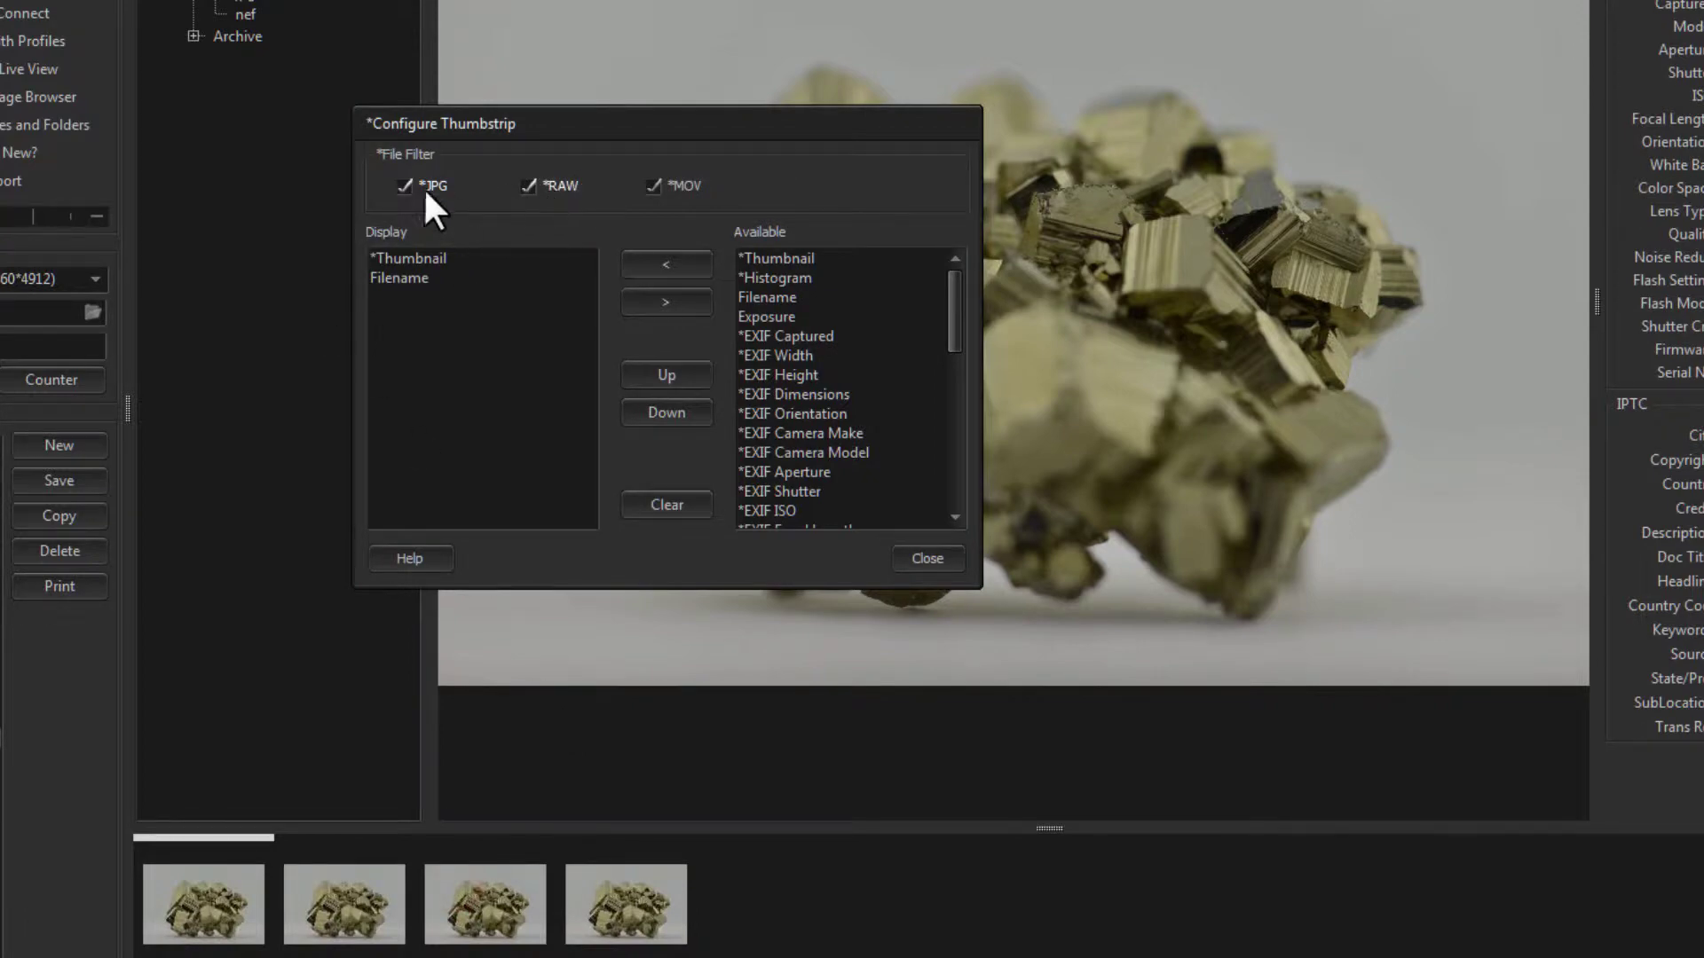
{"action": "left_click", "coordinate": [527, 186]}
{"action": "left_click", "coordinate": [927, 559]}
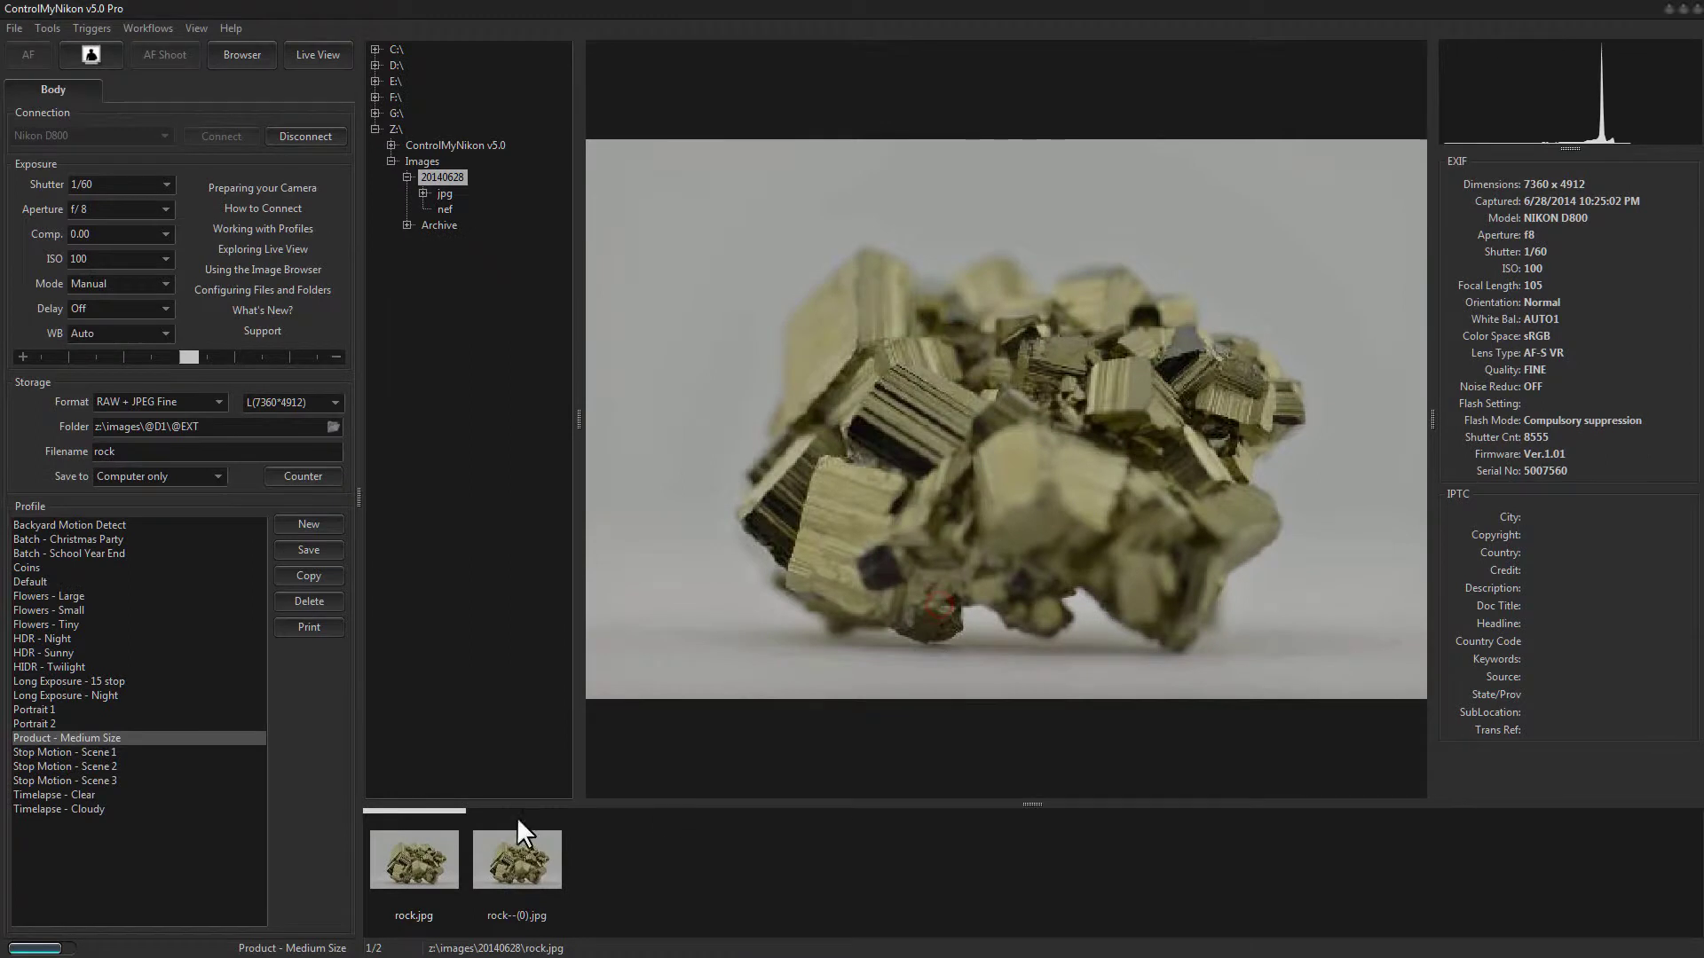
{"action": "left_click", "coordinate": [523, 886]}
{"action": "left_click", "coordinate": [440, 876]}
{"action": "left_click", "coordinate": [529, 876]}
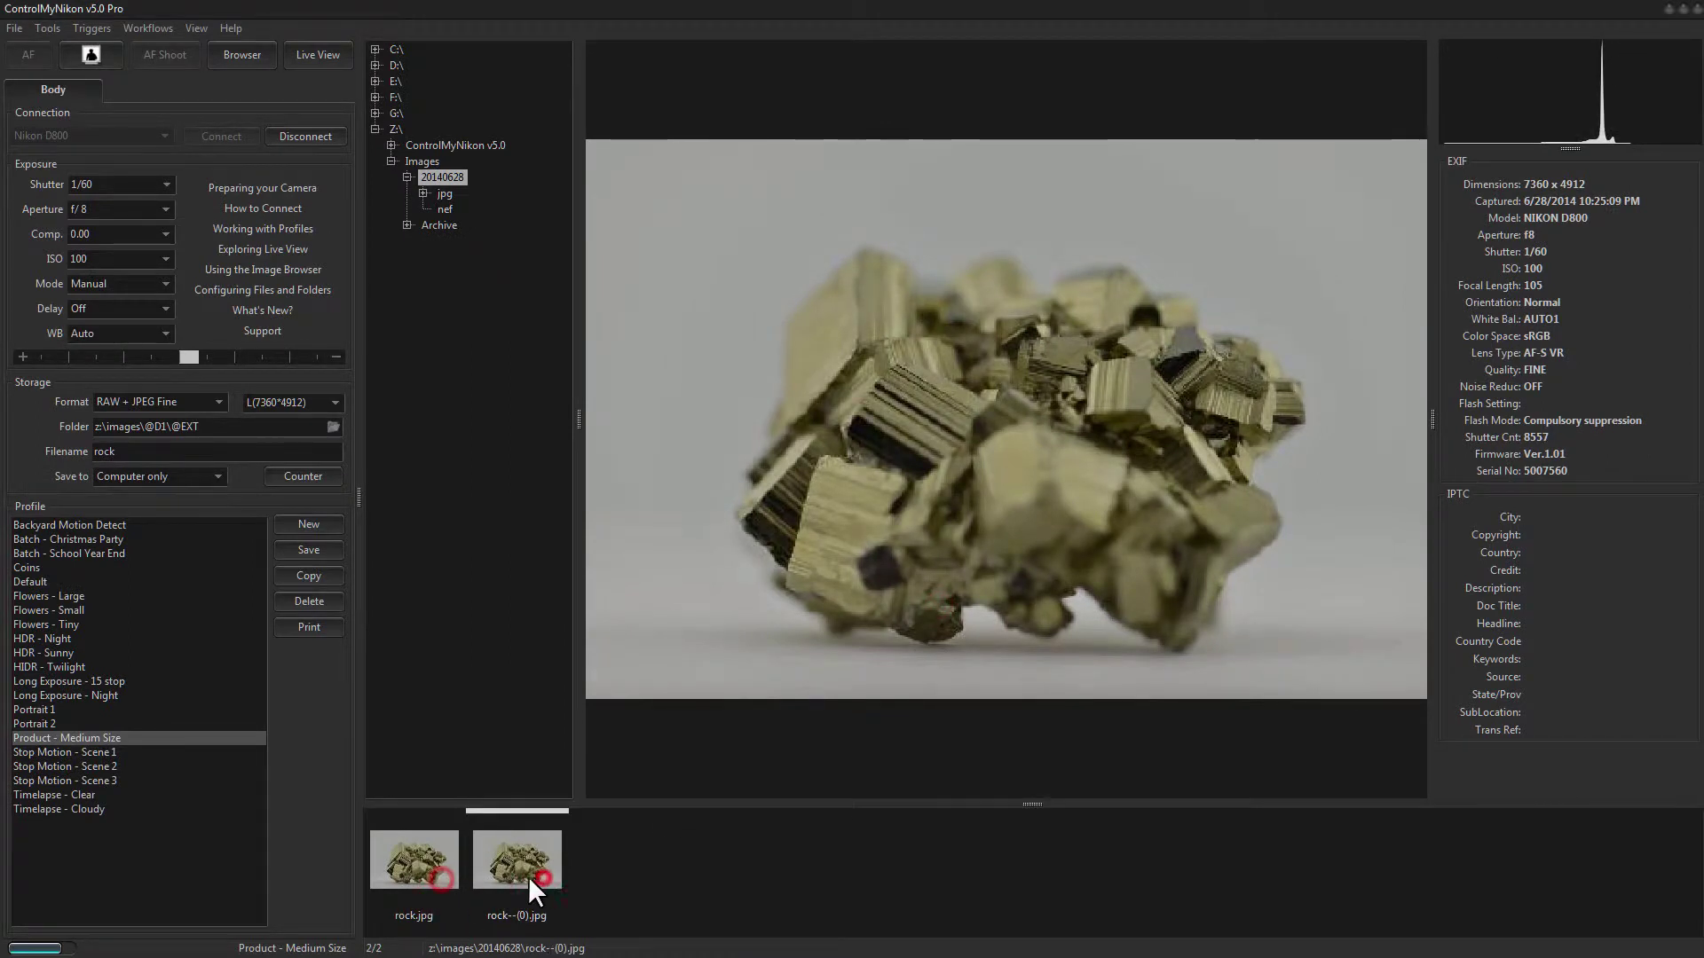
- Show RAW files in the thumbnail strip again
{"action": "right_click", "coordinate": [529, 876]}
{"action": "left_click", "coordinate": [646, 850]}
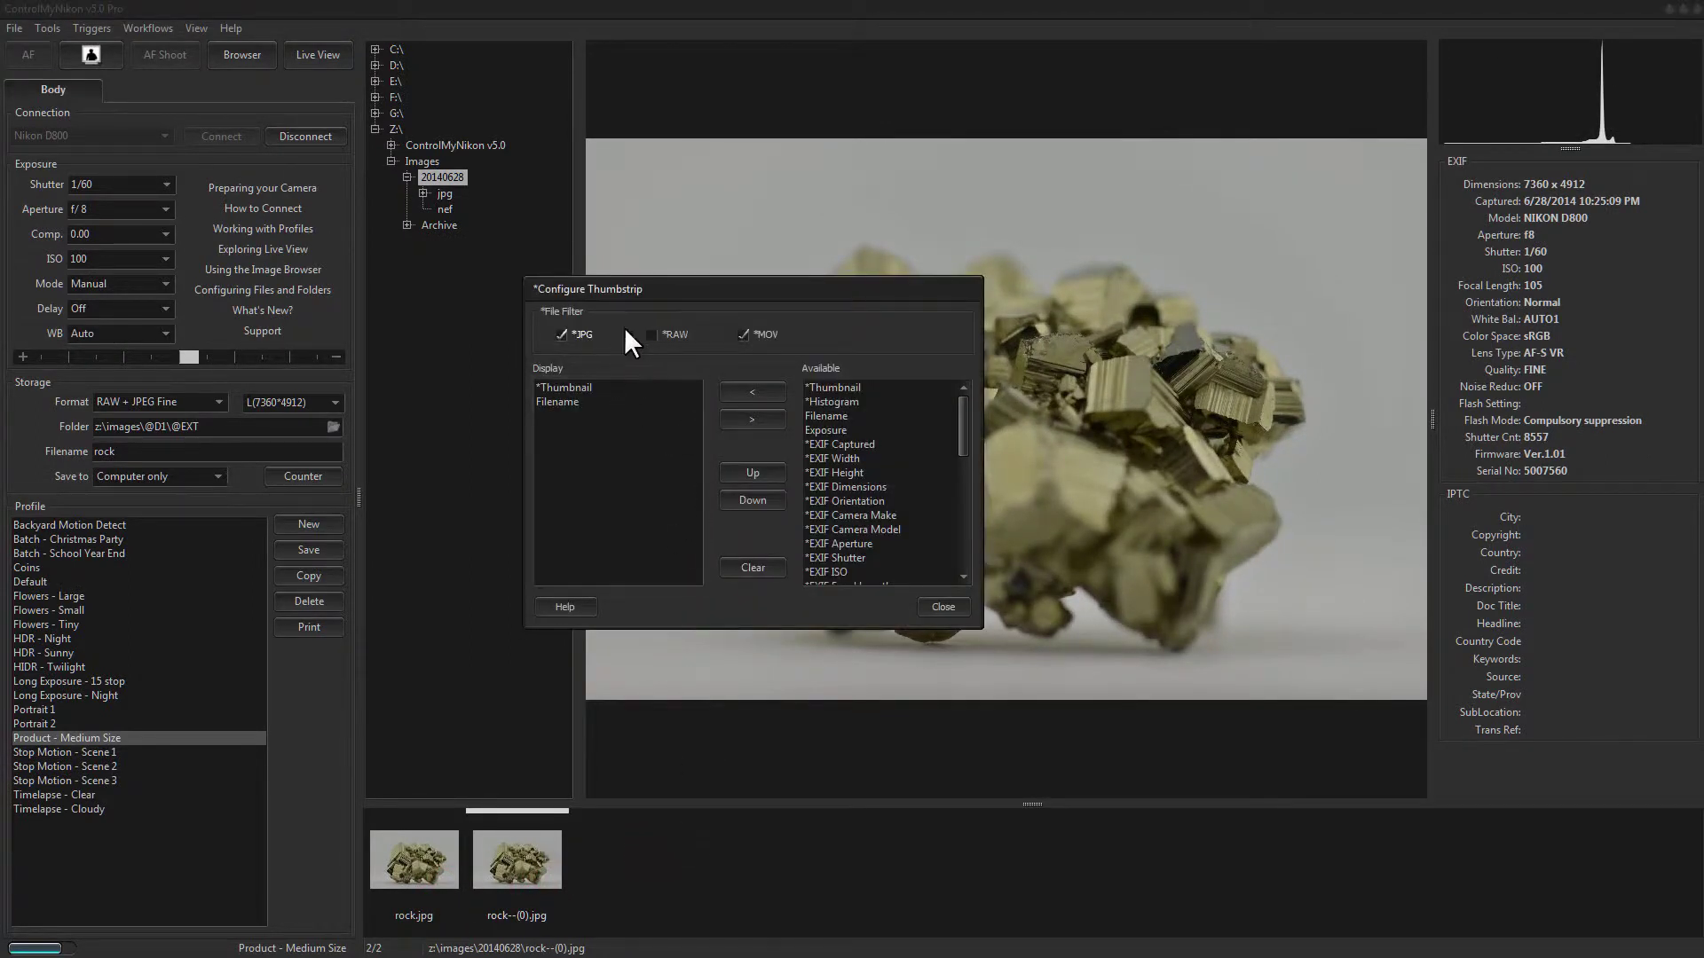
{"action": "left_click", "coordinate": [663, 334]}
{"action": "left_click", "coordinate": [937, 609]}
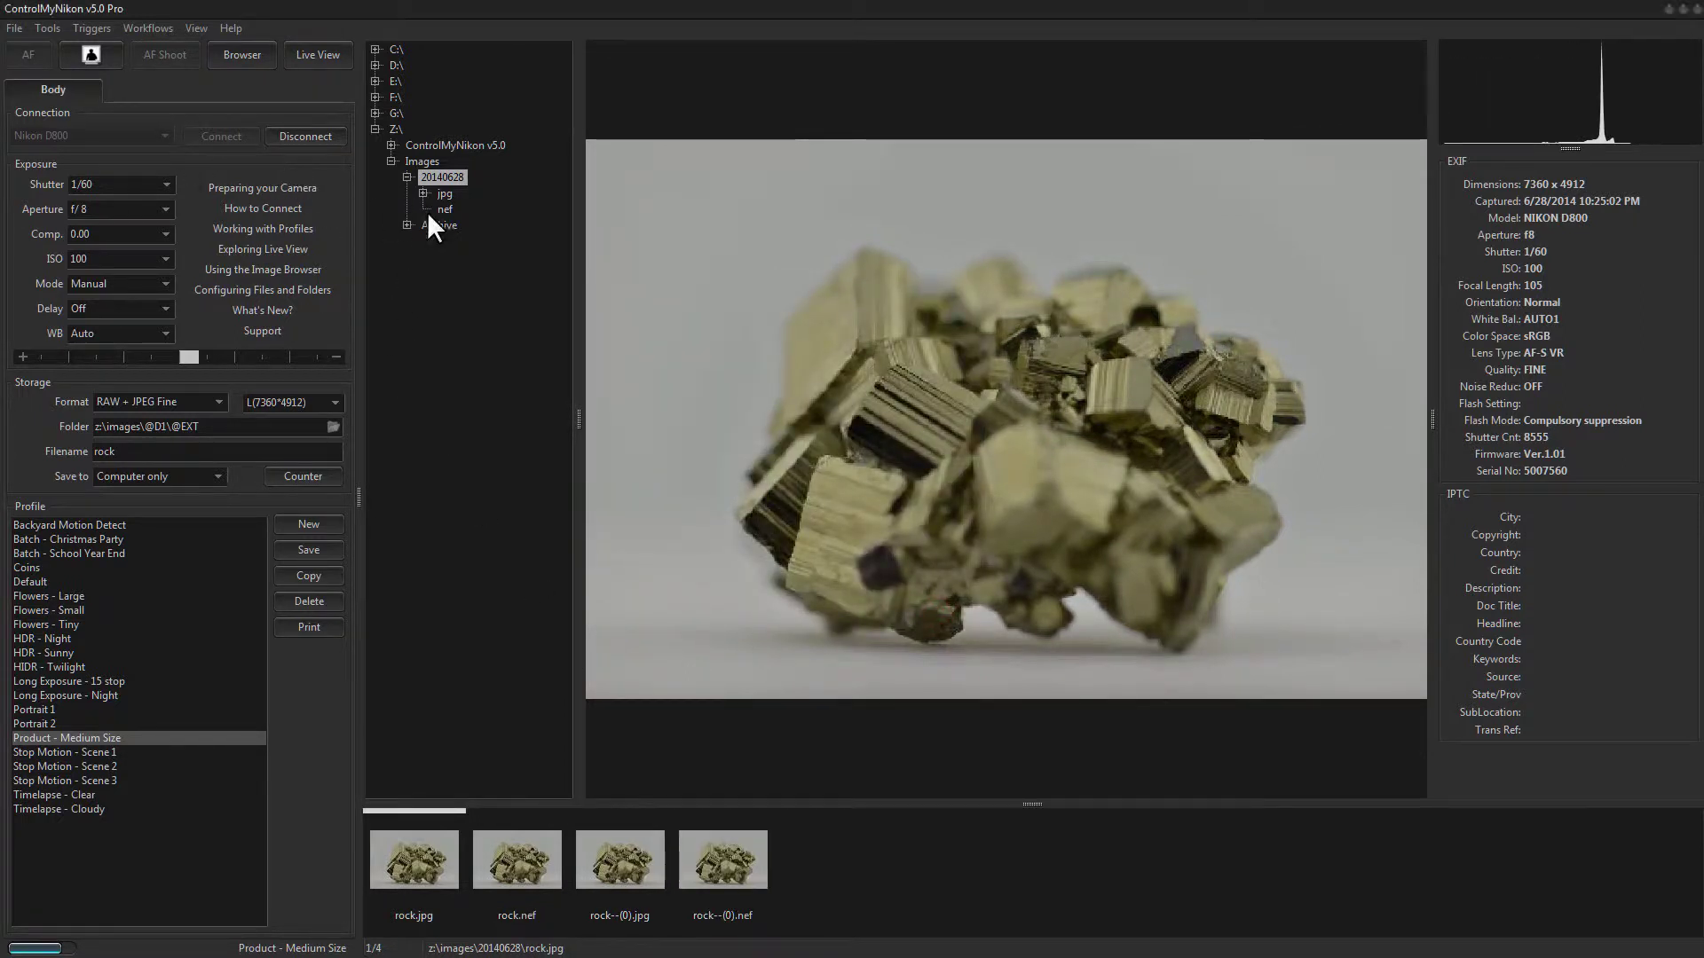
- Take another capture and view rock.nef in the nef subfolder
{"action": "left_click", "coordinate": [102, 54]}
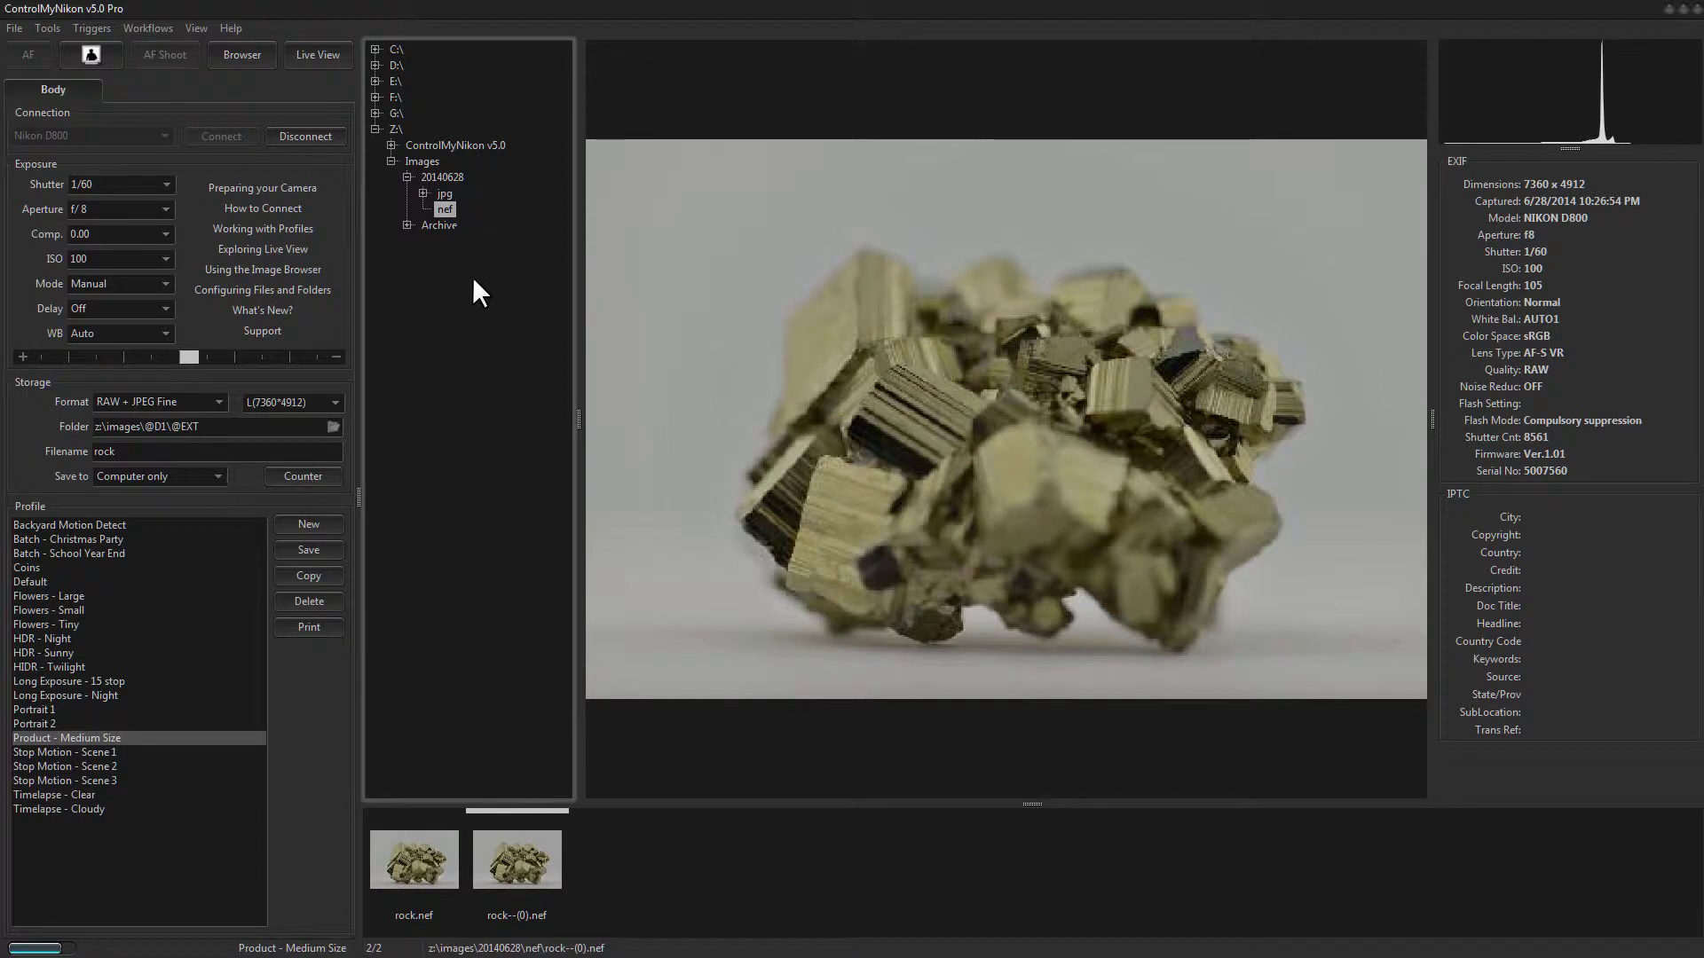
{"action": "left_click", "coordinate": [449, 205]}
{"action": "left_click", "coordinate": [445, 209]}
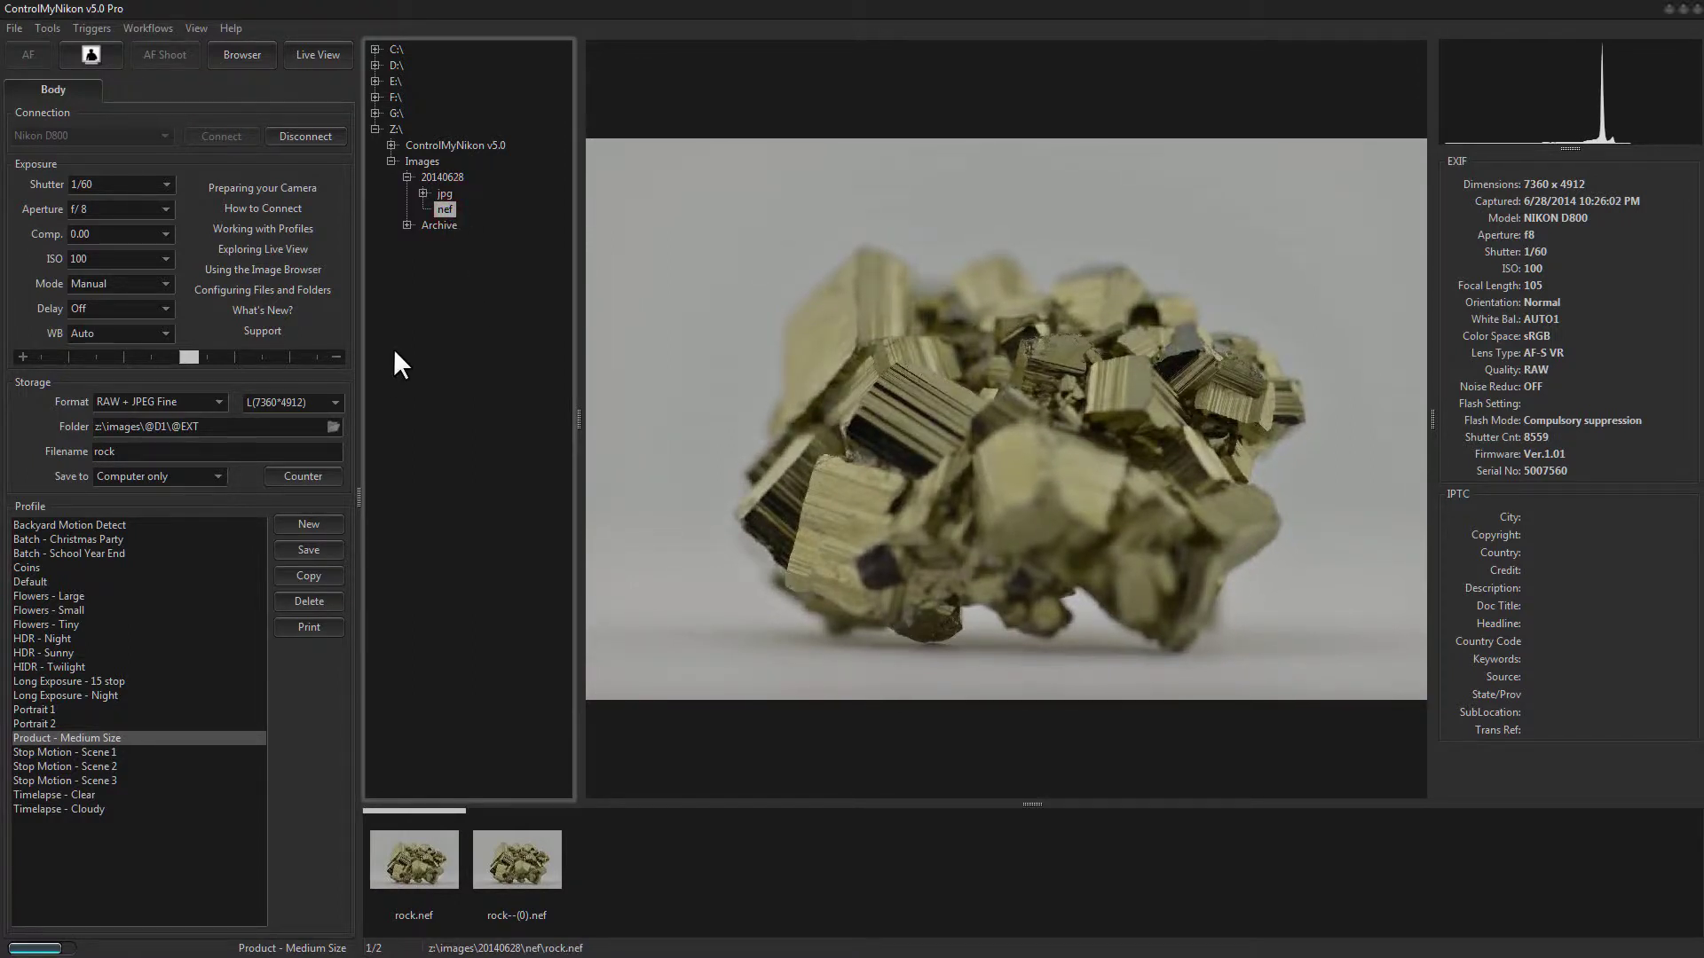
{"action": "left_click", "coordinate": [281, 296]}
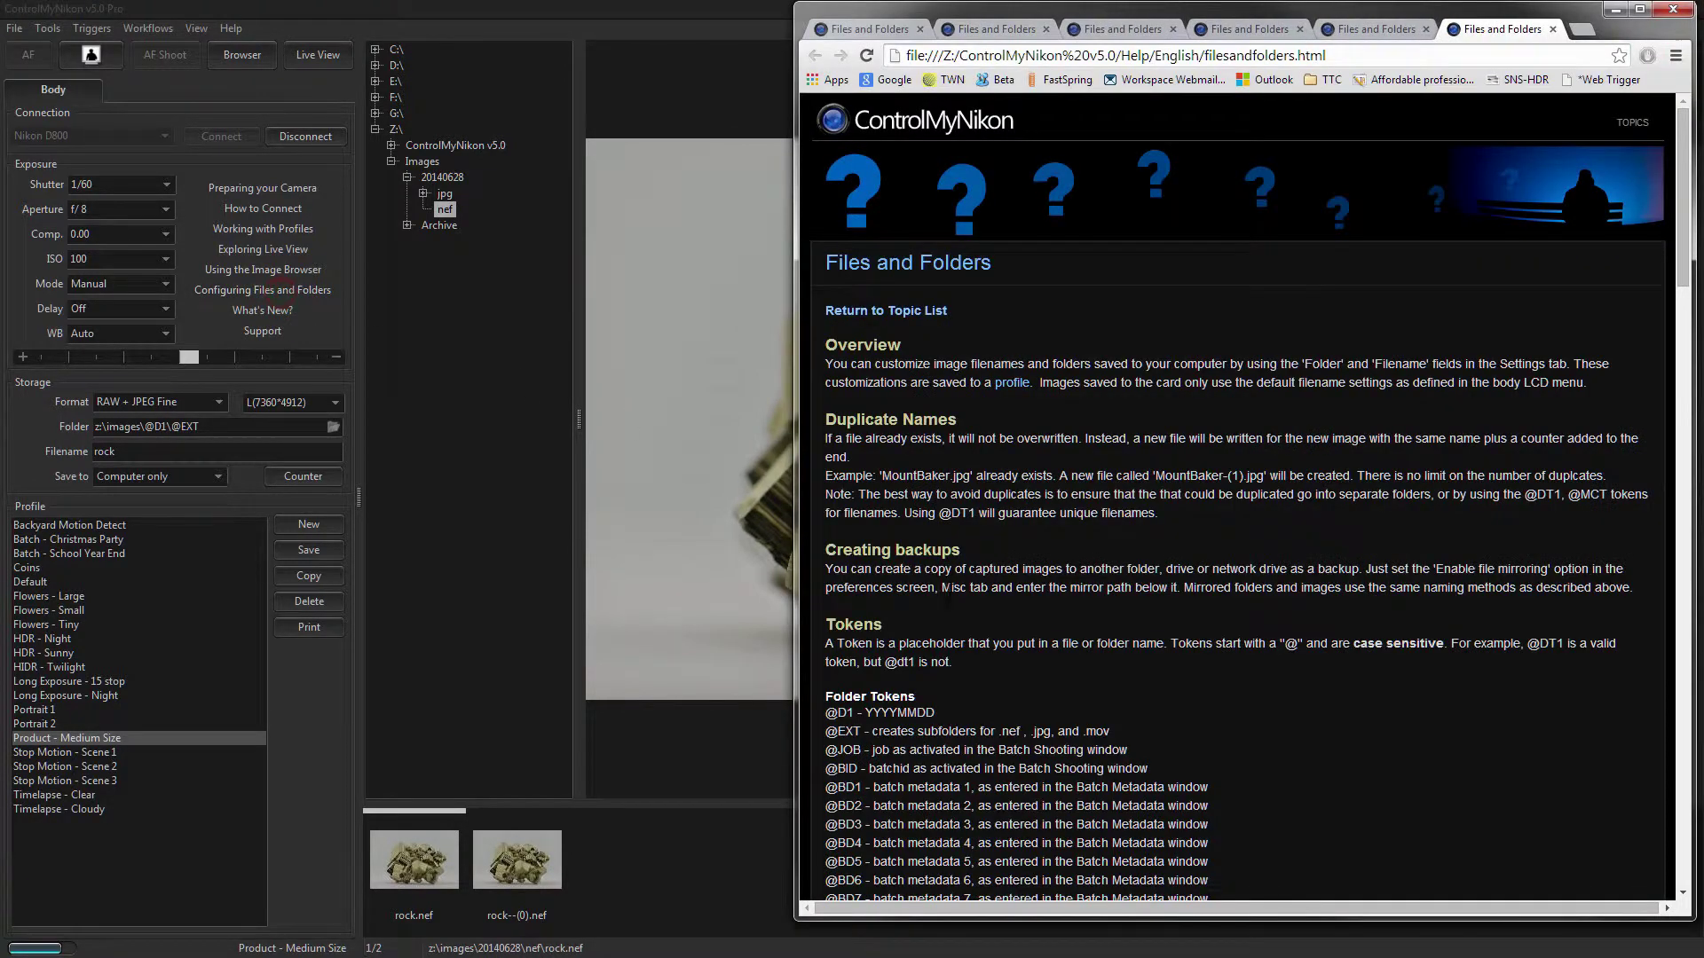
{"action": "left_click", "coordinate": [966, 607]}
{"action": "scroll", "coordinate": [980, 621], "scroll_direction": "down", "scroll_amount": 2}
{"action": "scroll", "coordinate": [982, 630], "scroll_direction": "down", "scroll_amount": 2}
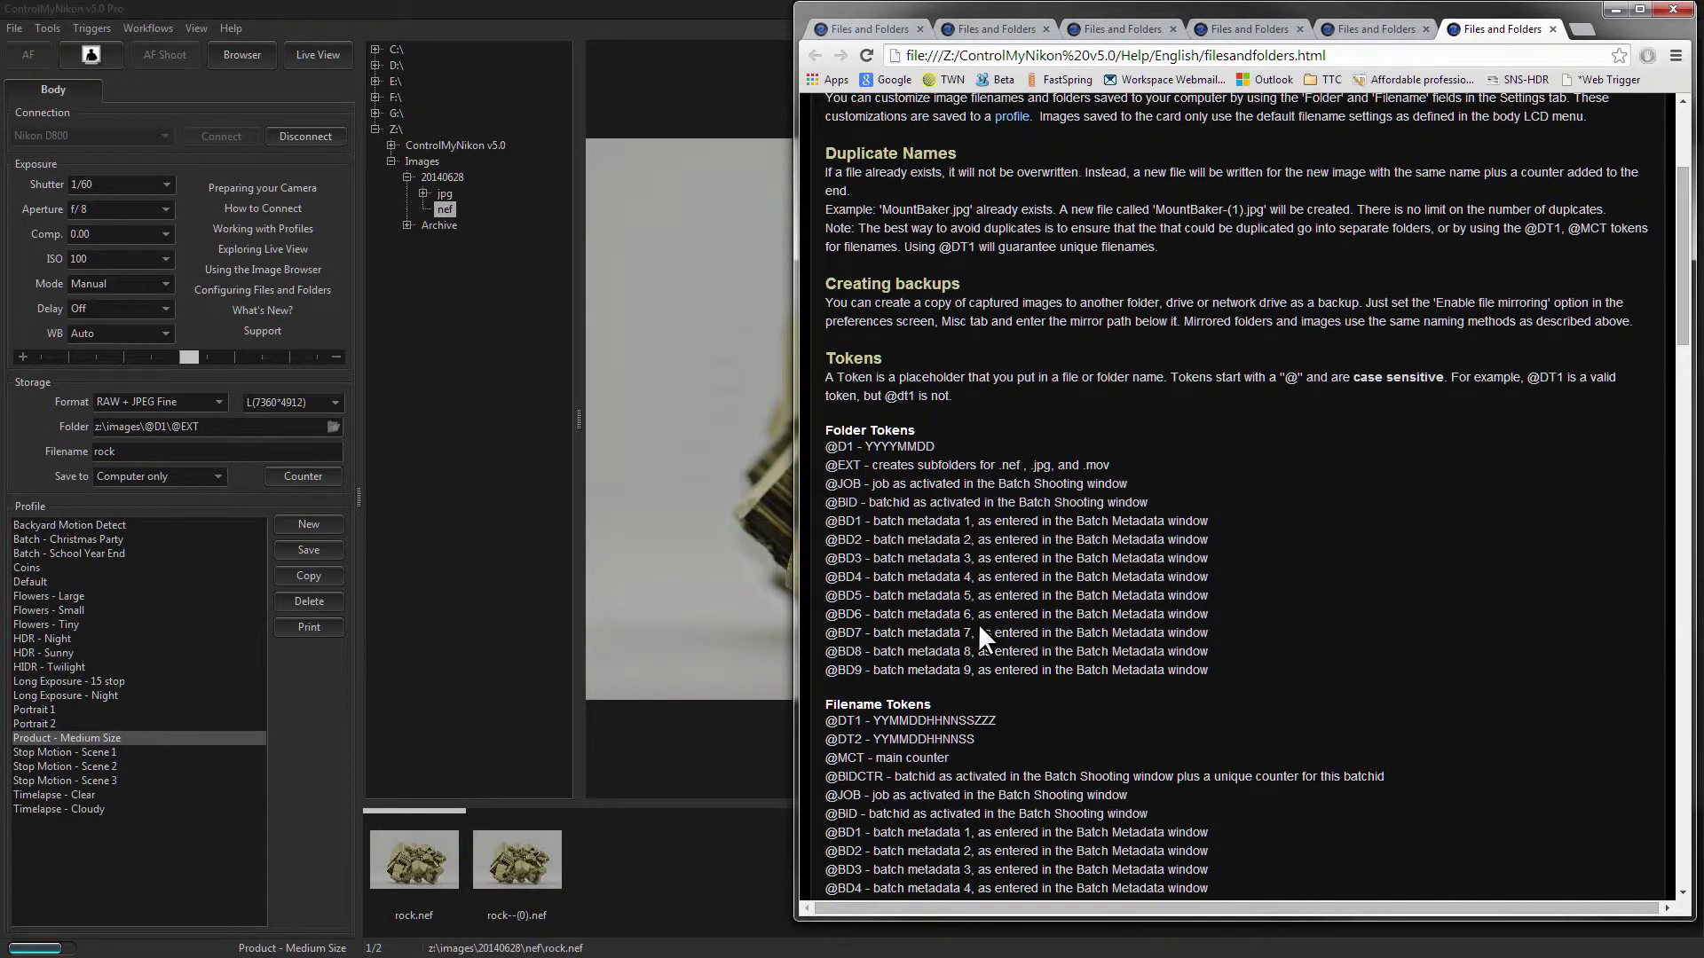
{"action": "left_click_drag", "start_coordinate": [1216, 668], "coordinate": [808, 489]}
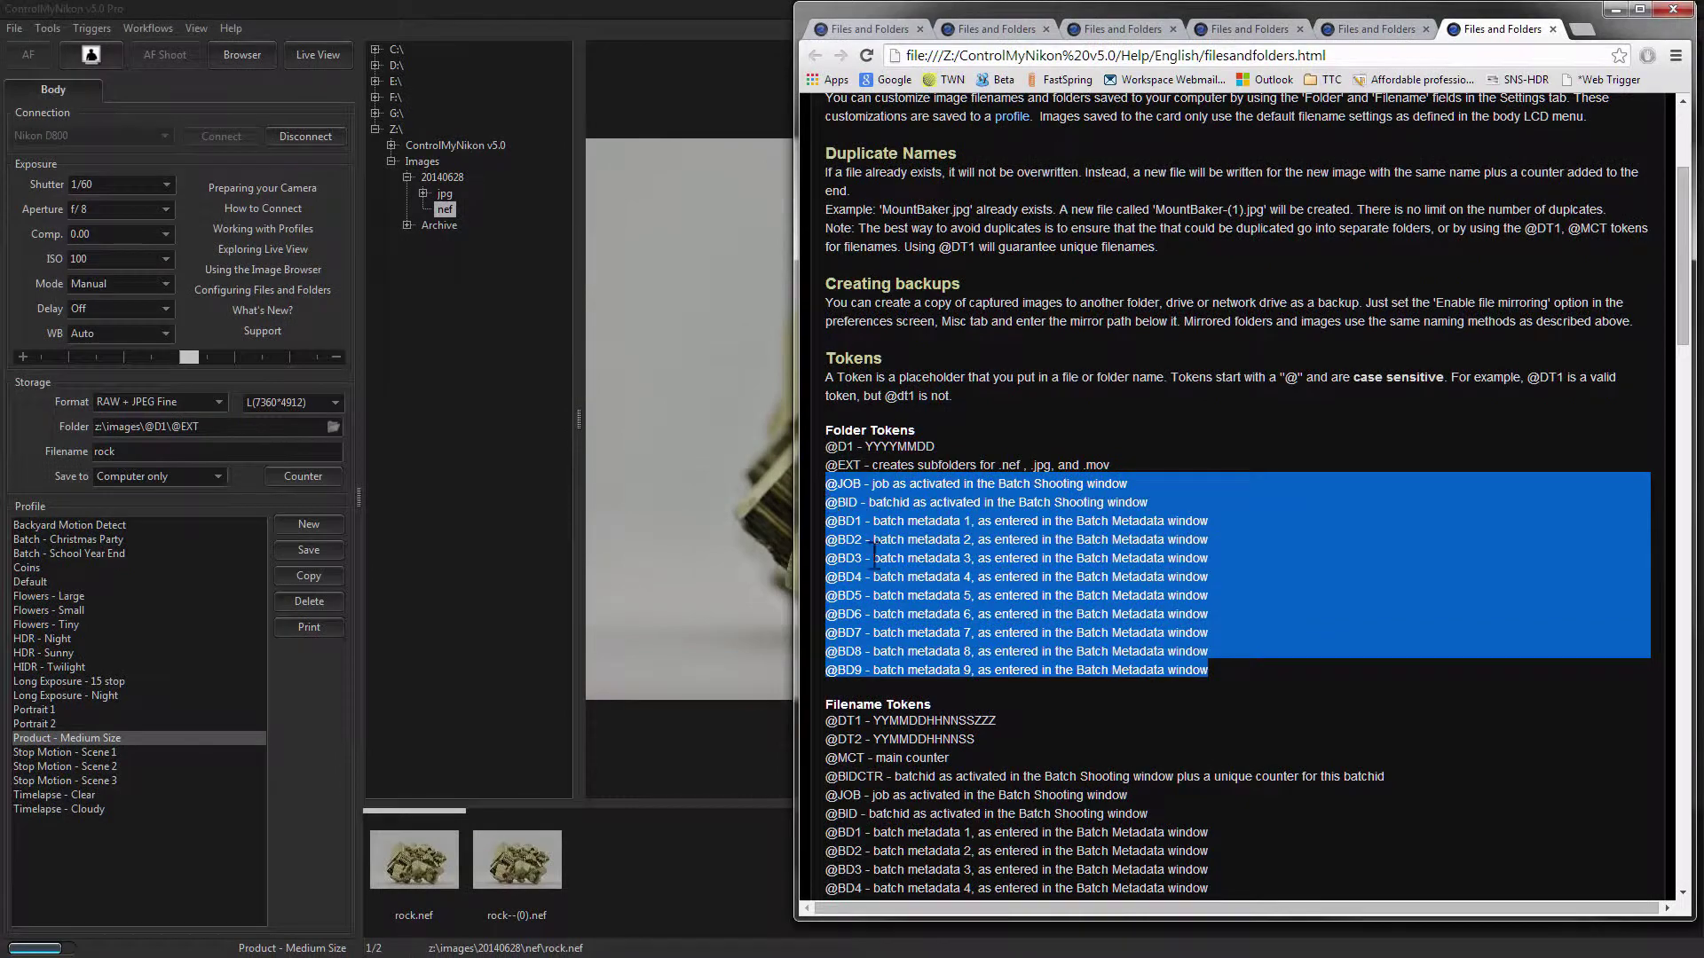
- Switch to the Batch workflow and activate batch ID 1
{"action": "left_click", "coordinate": [154, 28]}
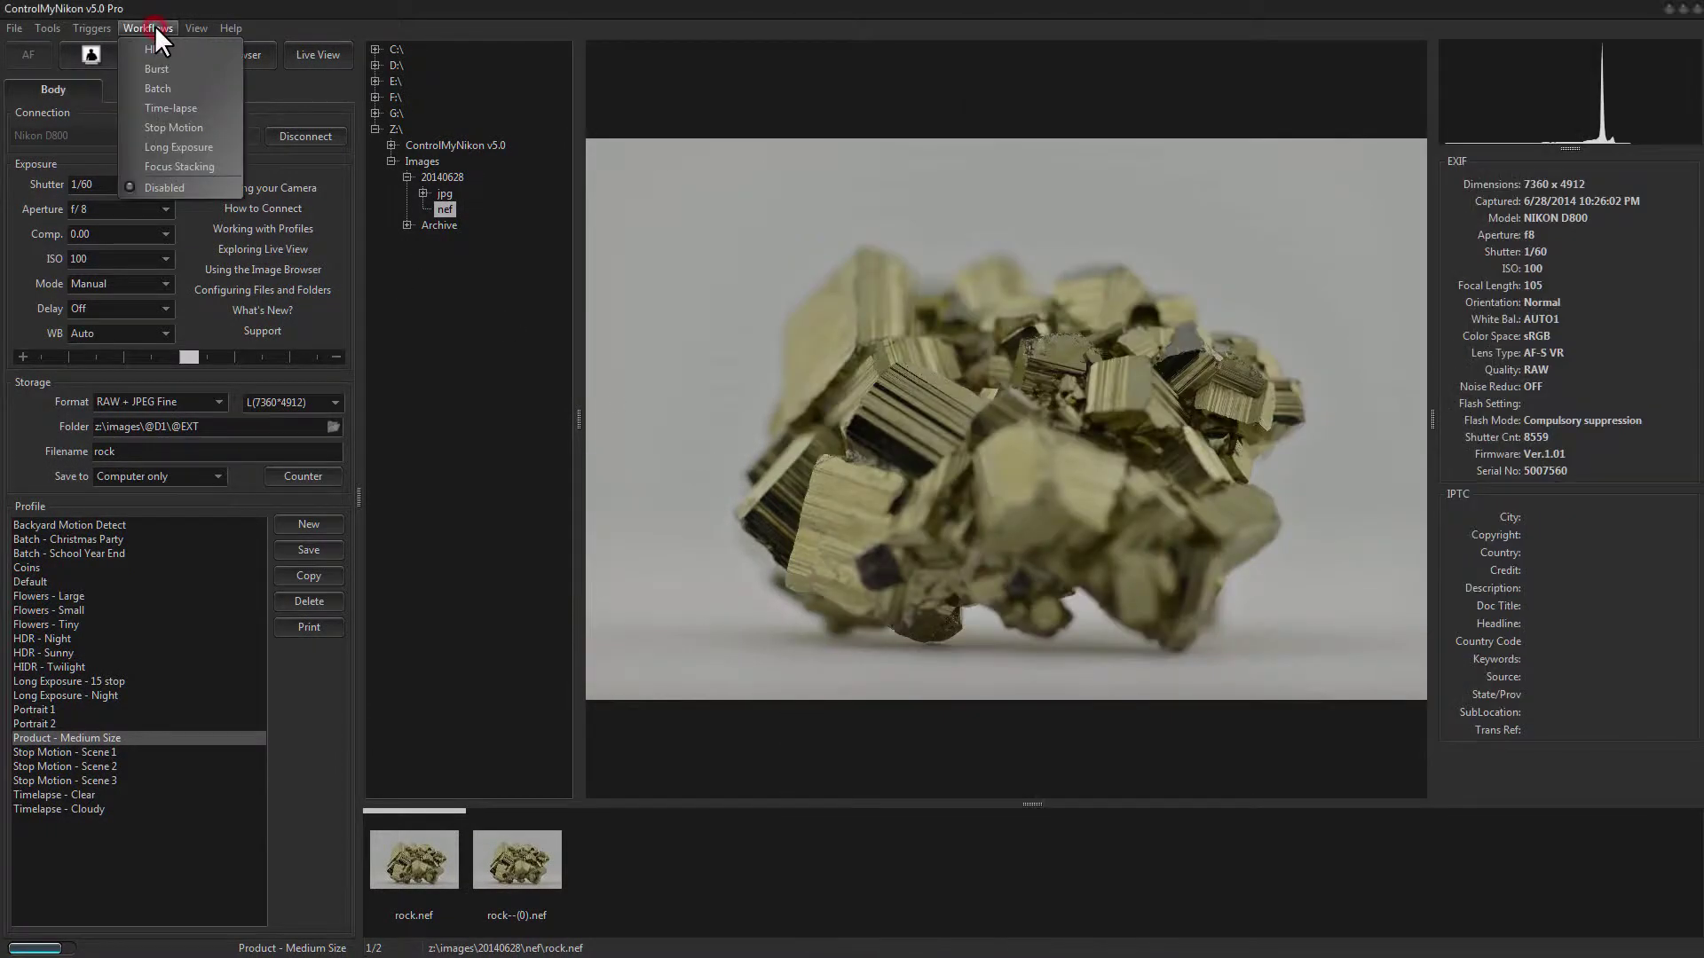
{"action": "left_click", "coordinate": [166, 48]}
{"action": "type", "text": "1"}
{"action": "key", "text": "Return"}
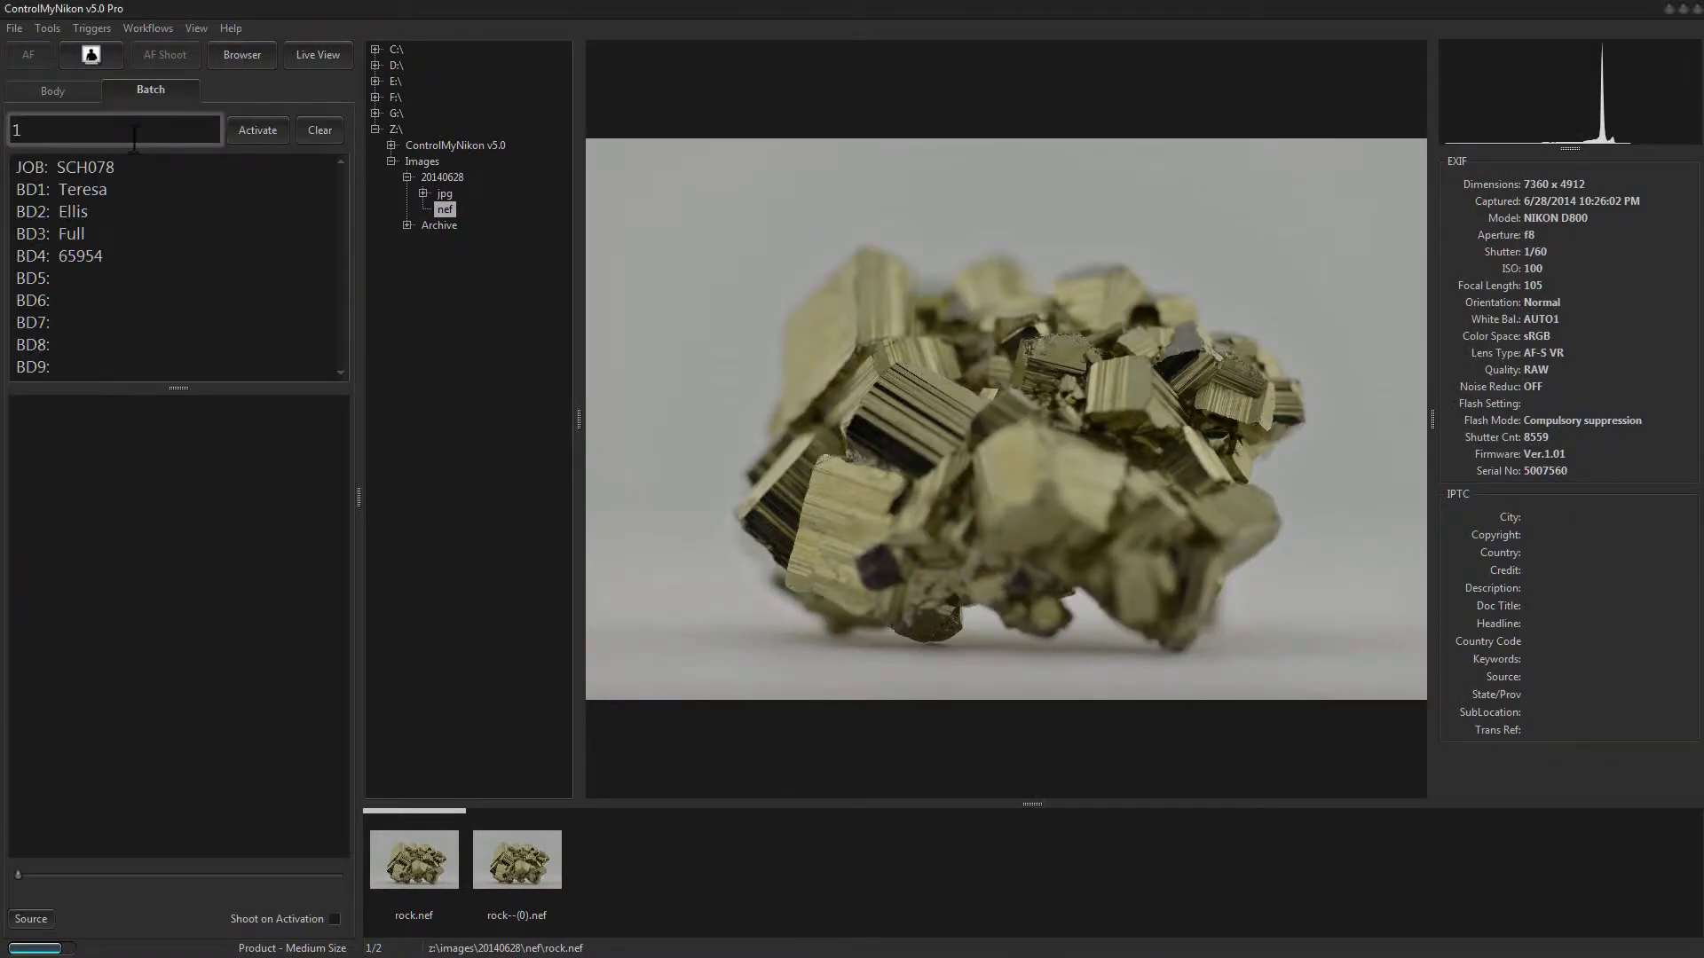
{"action": "left_click", "coordinate": [178, 190]}
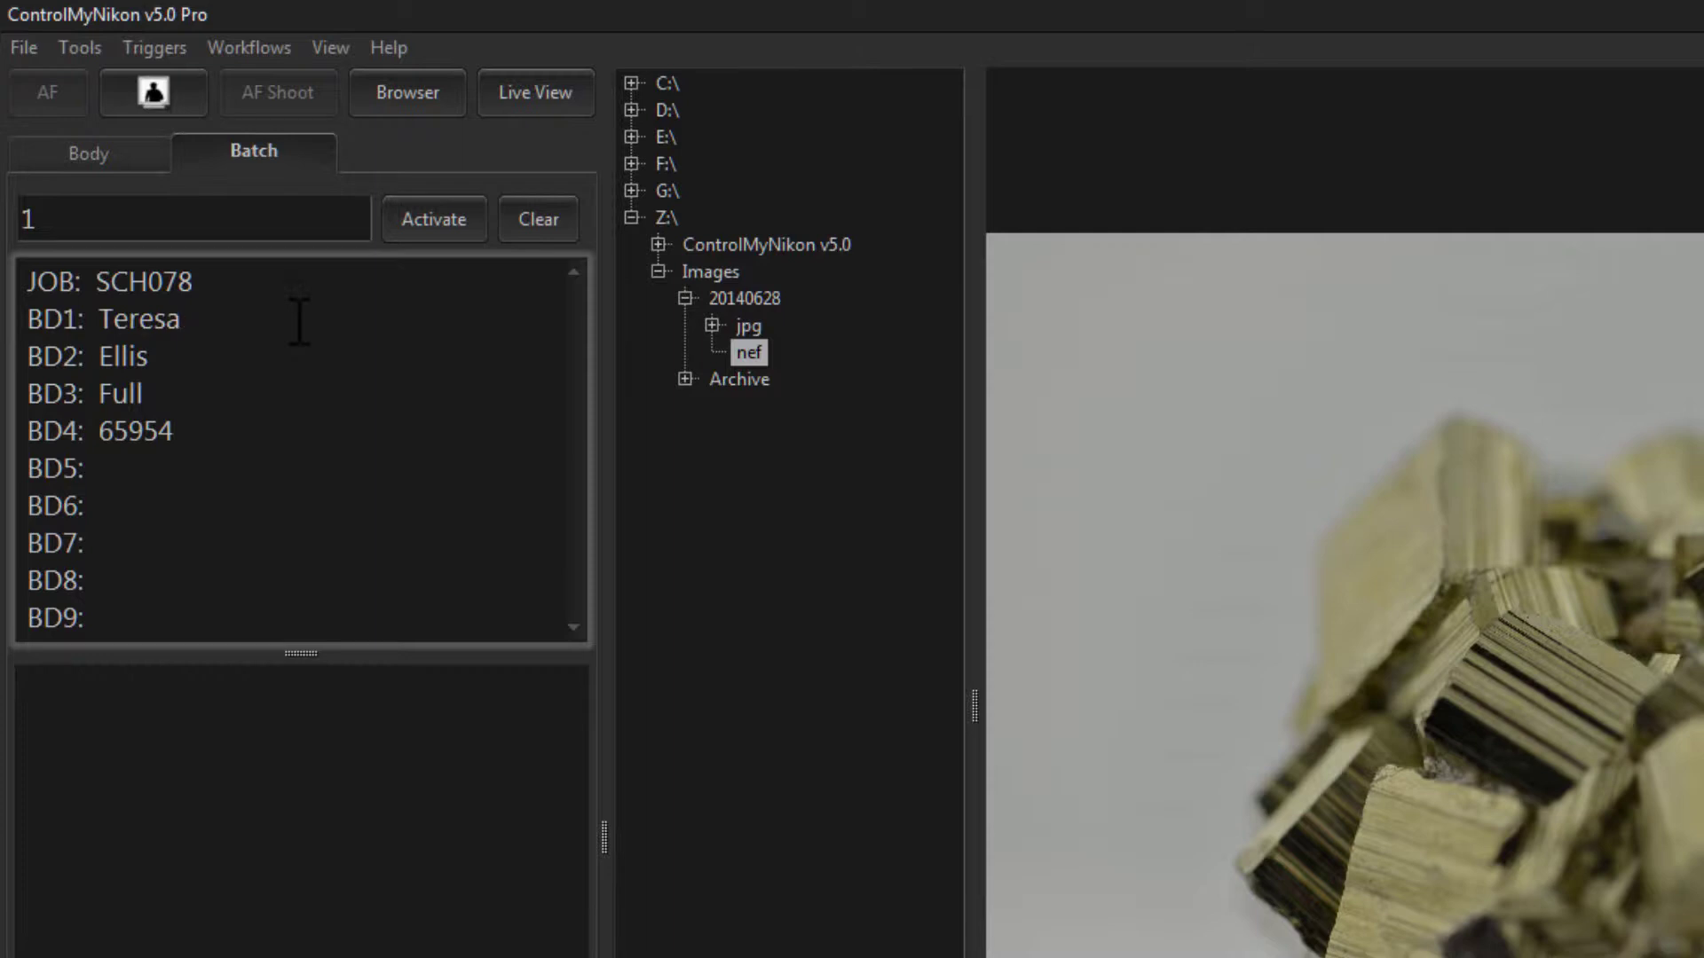
- Inspect the batch ID field and highlight the job code and BD metadata entries
{"action": "left_click", "coordinate": [102, 221]}
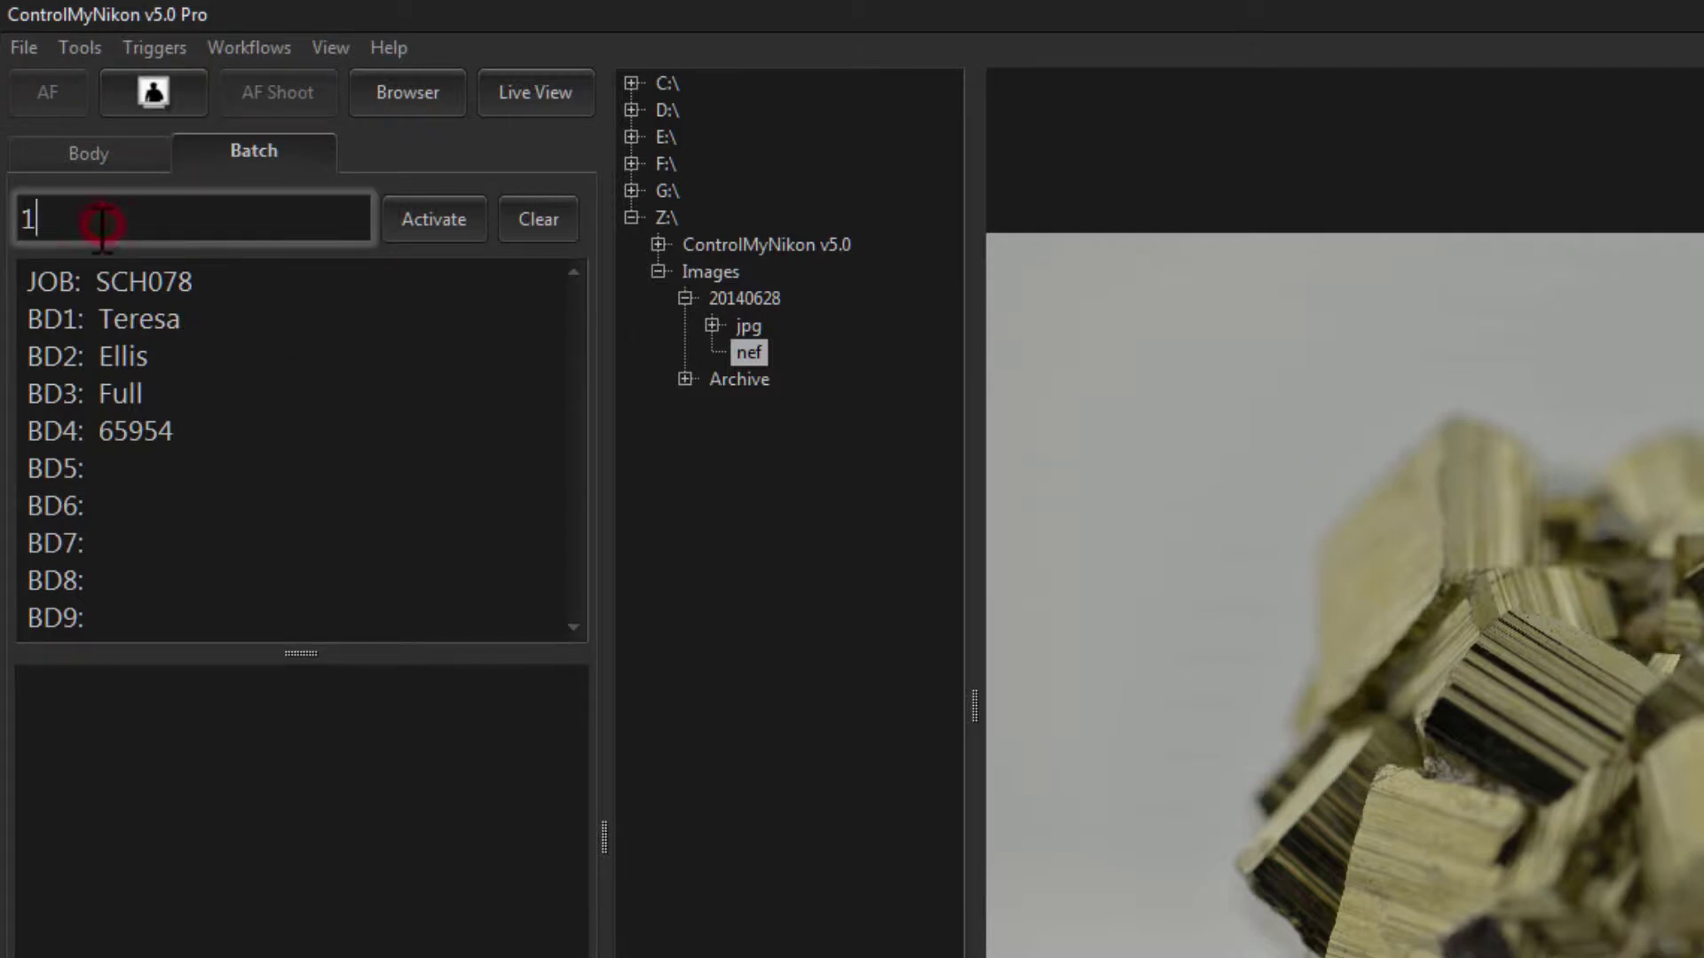
{"action": "left_click", "coordinate": [61, 221]}
{"action": "left_click", "coordinate": [108, 216]}
{"action": "left_click", "coordinate": [61, 217]}
{"action": "left_click", "coordinate": [171, 218]}
{"action": "left_click", "coordinate": [32, 281]}
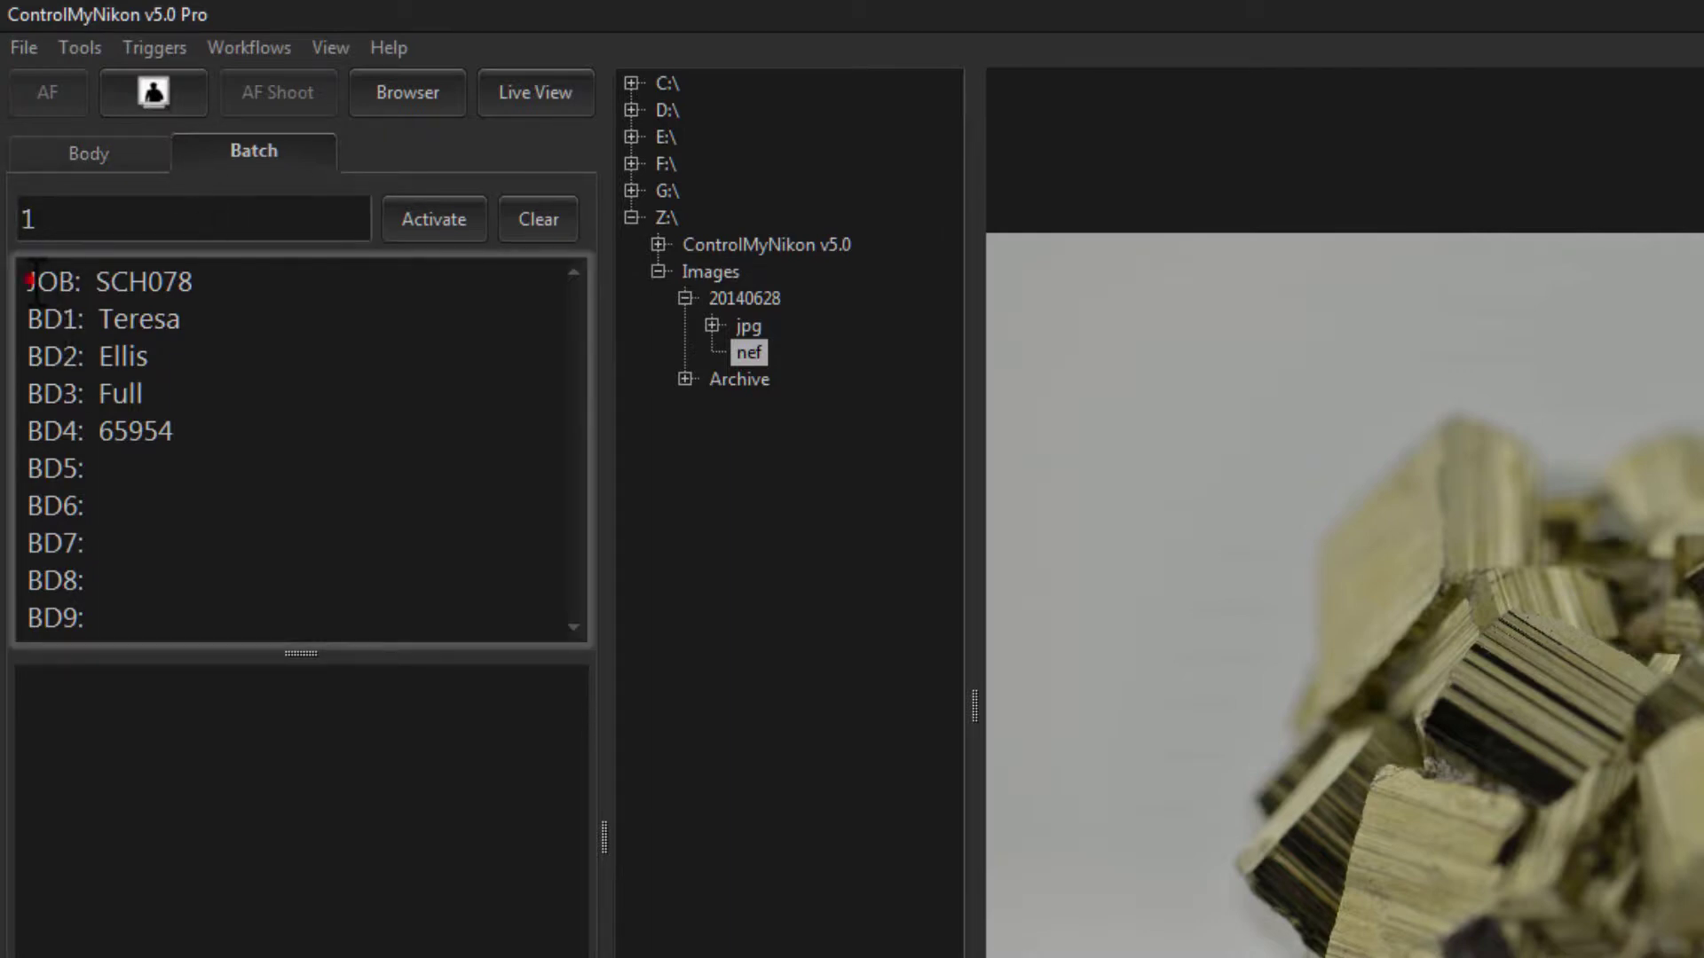
{"action": "left_click_drag", "start_coordinate": [32, 281], "coordinate": [133, 612]}
{"action": "left_click", "coordinate": [167, 461]}
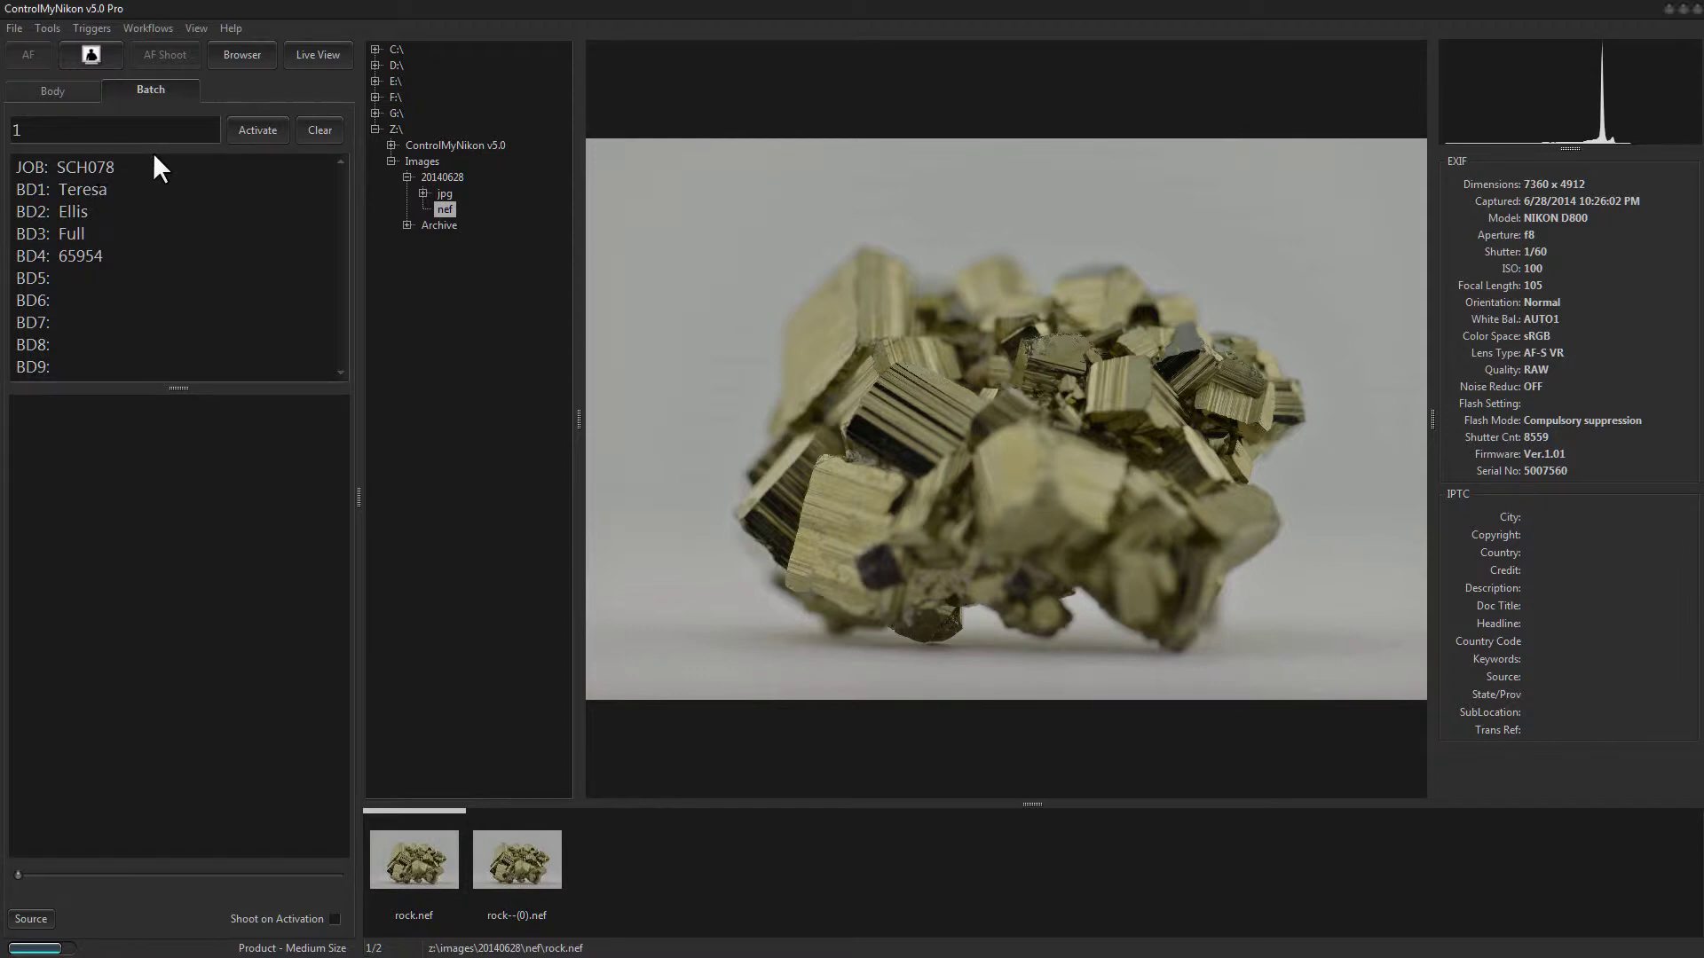
- Clear the batch and set Workflows to Disabled to return to Body settings
{"action": "left_click", "coordinate": [319, 129]}
{"action": "left_click", "coordinate": [150, 27]}
{"action": "left_click", "coordinate": [200, 181]}
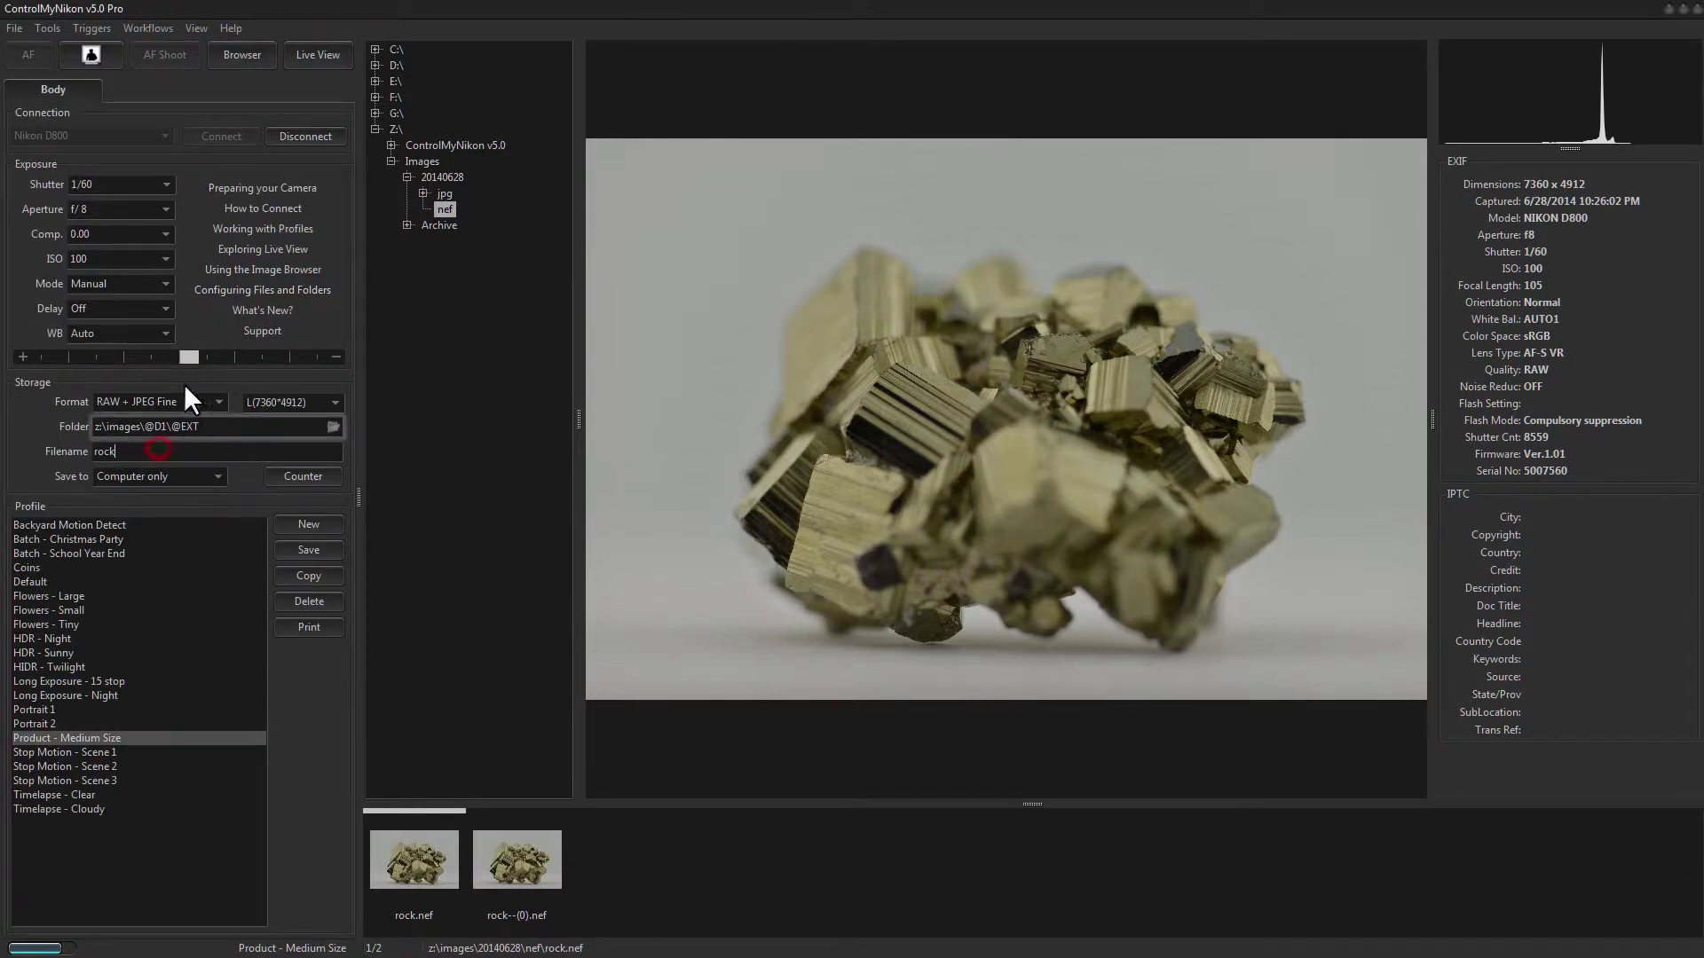
{"action": "left_click", "coordinate": [260, 289]}
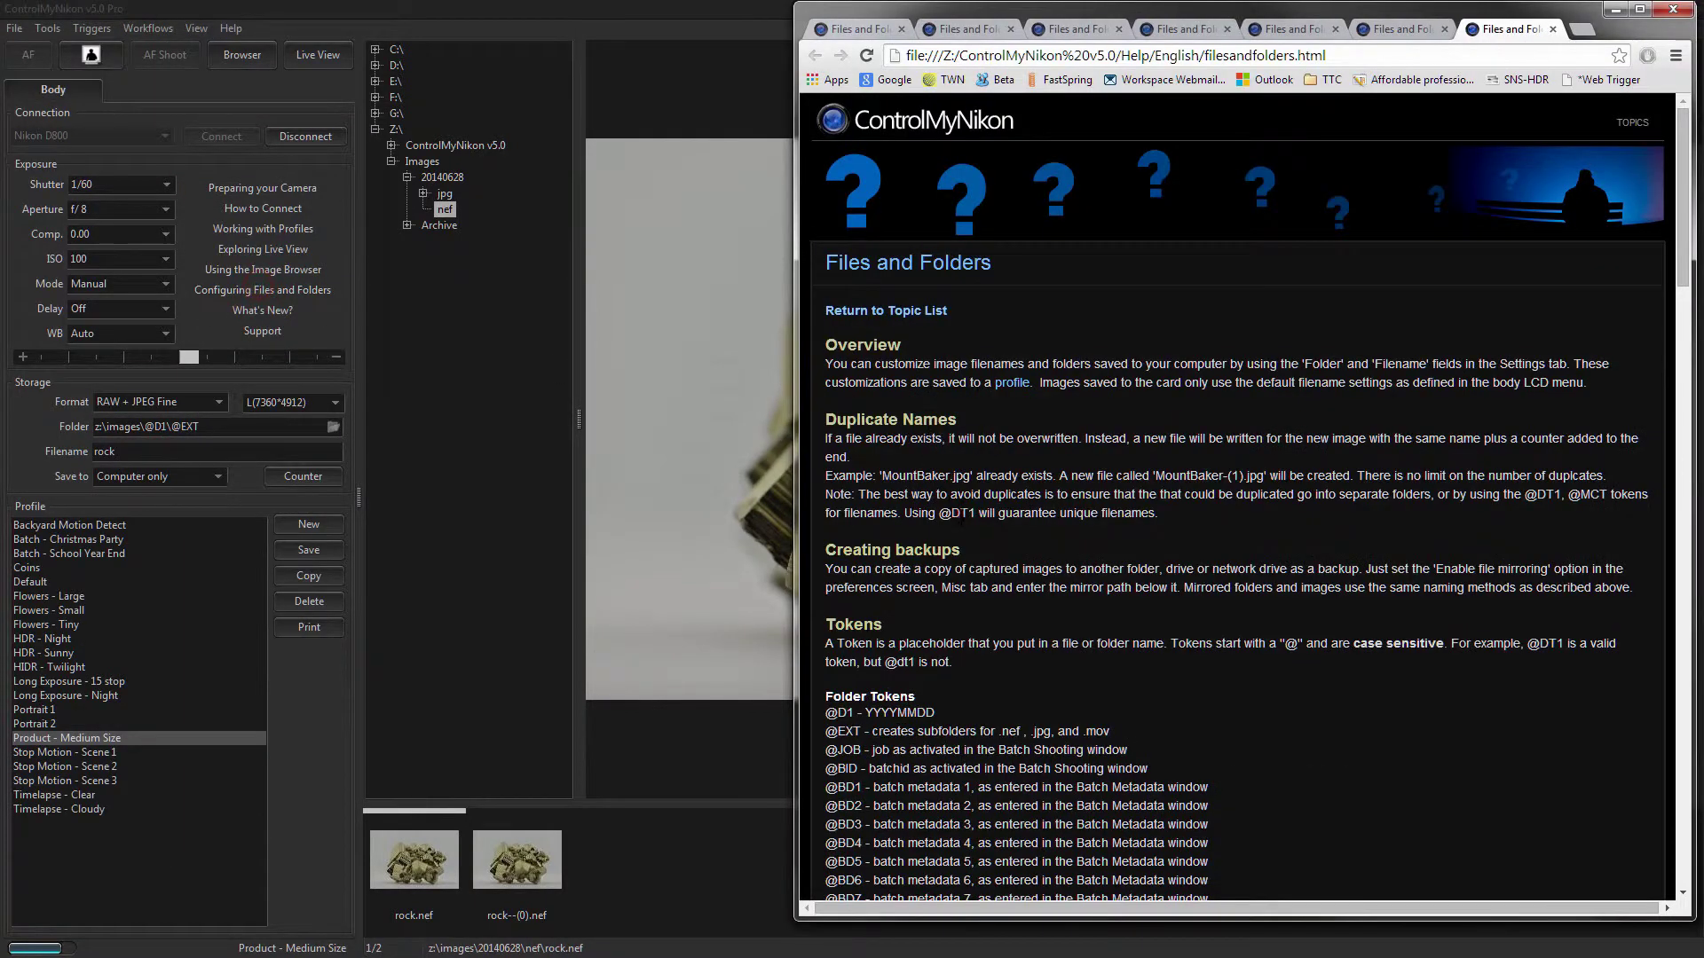
{"action": "scroll", "coordinate": [902, 421], "scroll_direction": "down", "scroll_amount": 8}
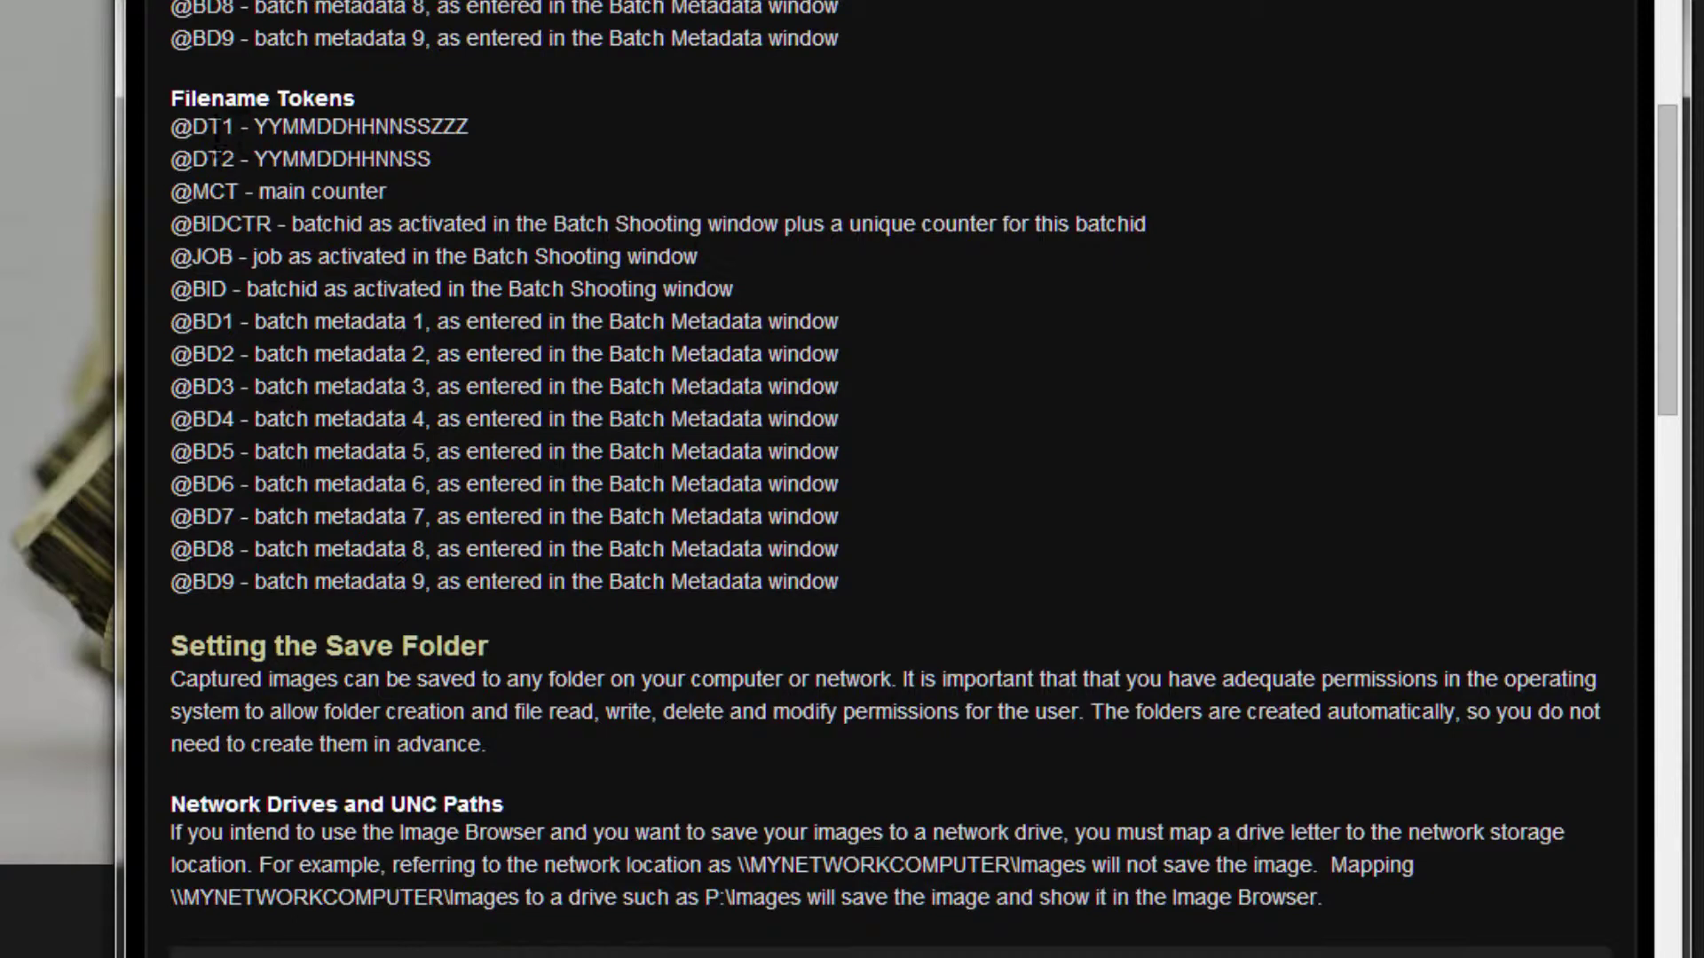
{"action": "left_click_drag", "start_coordinate": [168, 129], "coordinate": [235, 132]}
{"action": "key", "text": "ctrl+c"}
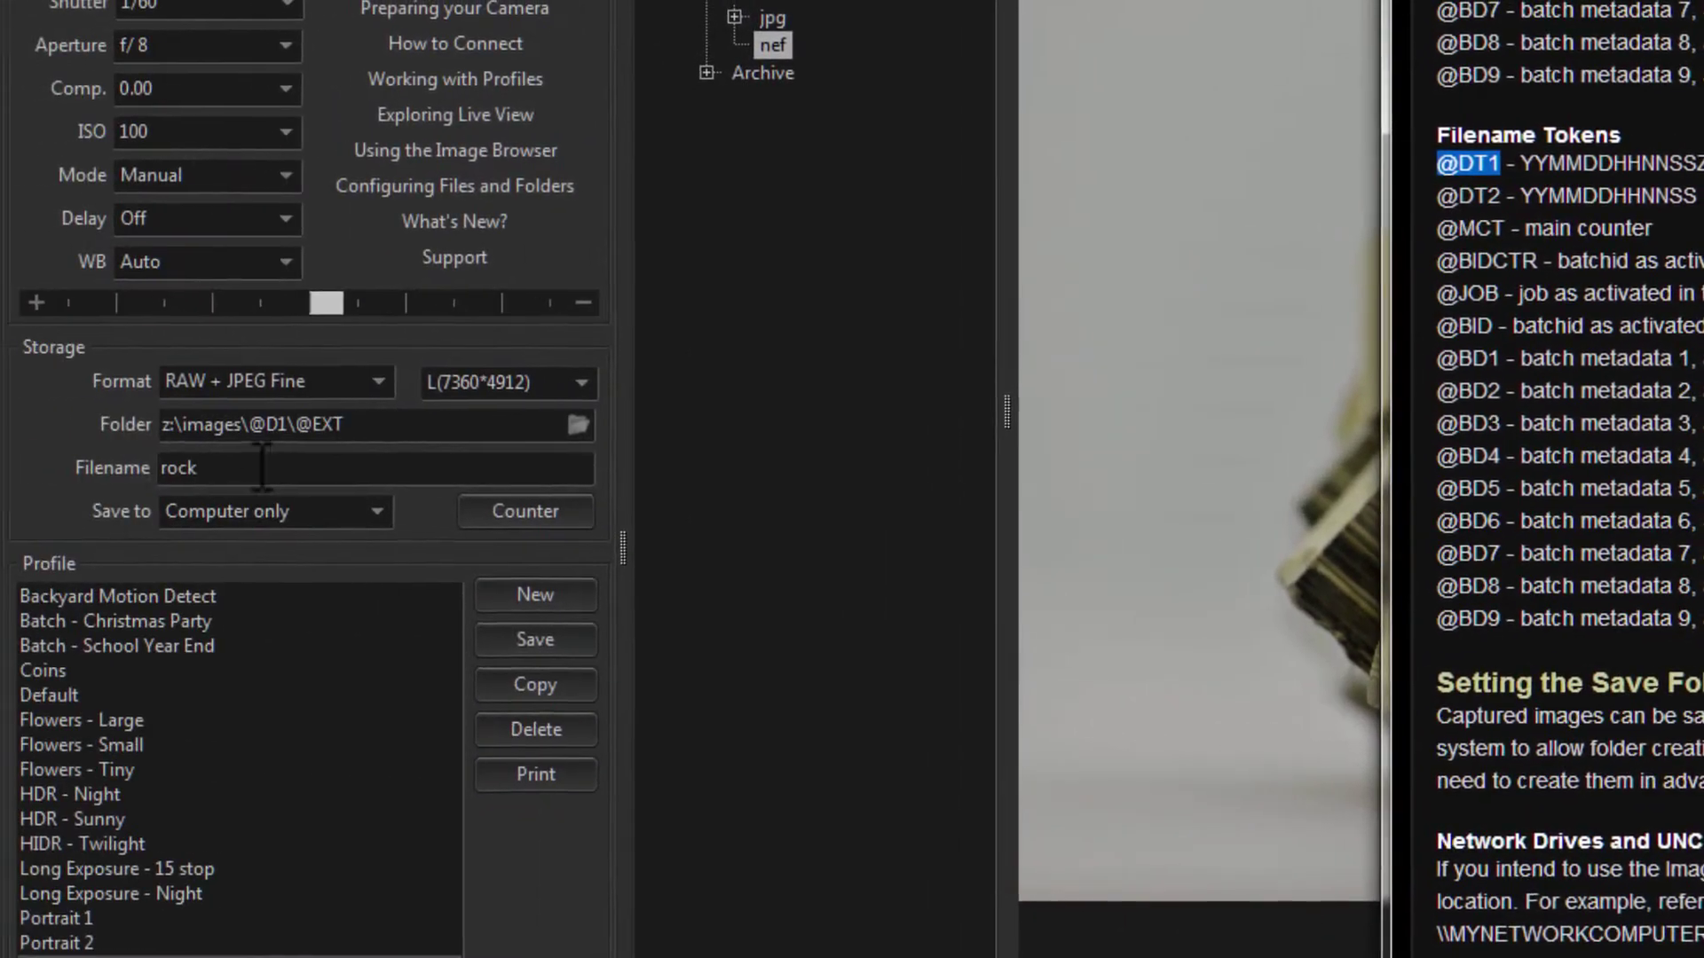
{"action": "left_click", "coordinate": [224, 463]}
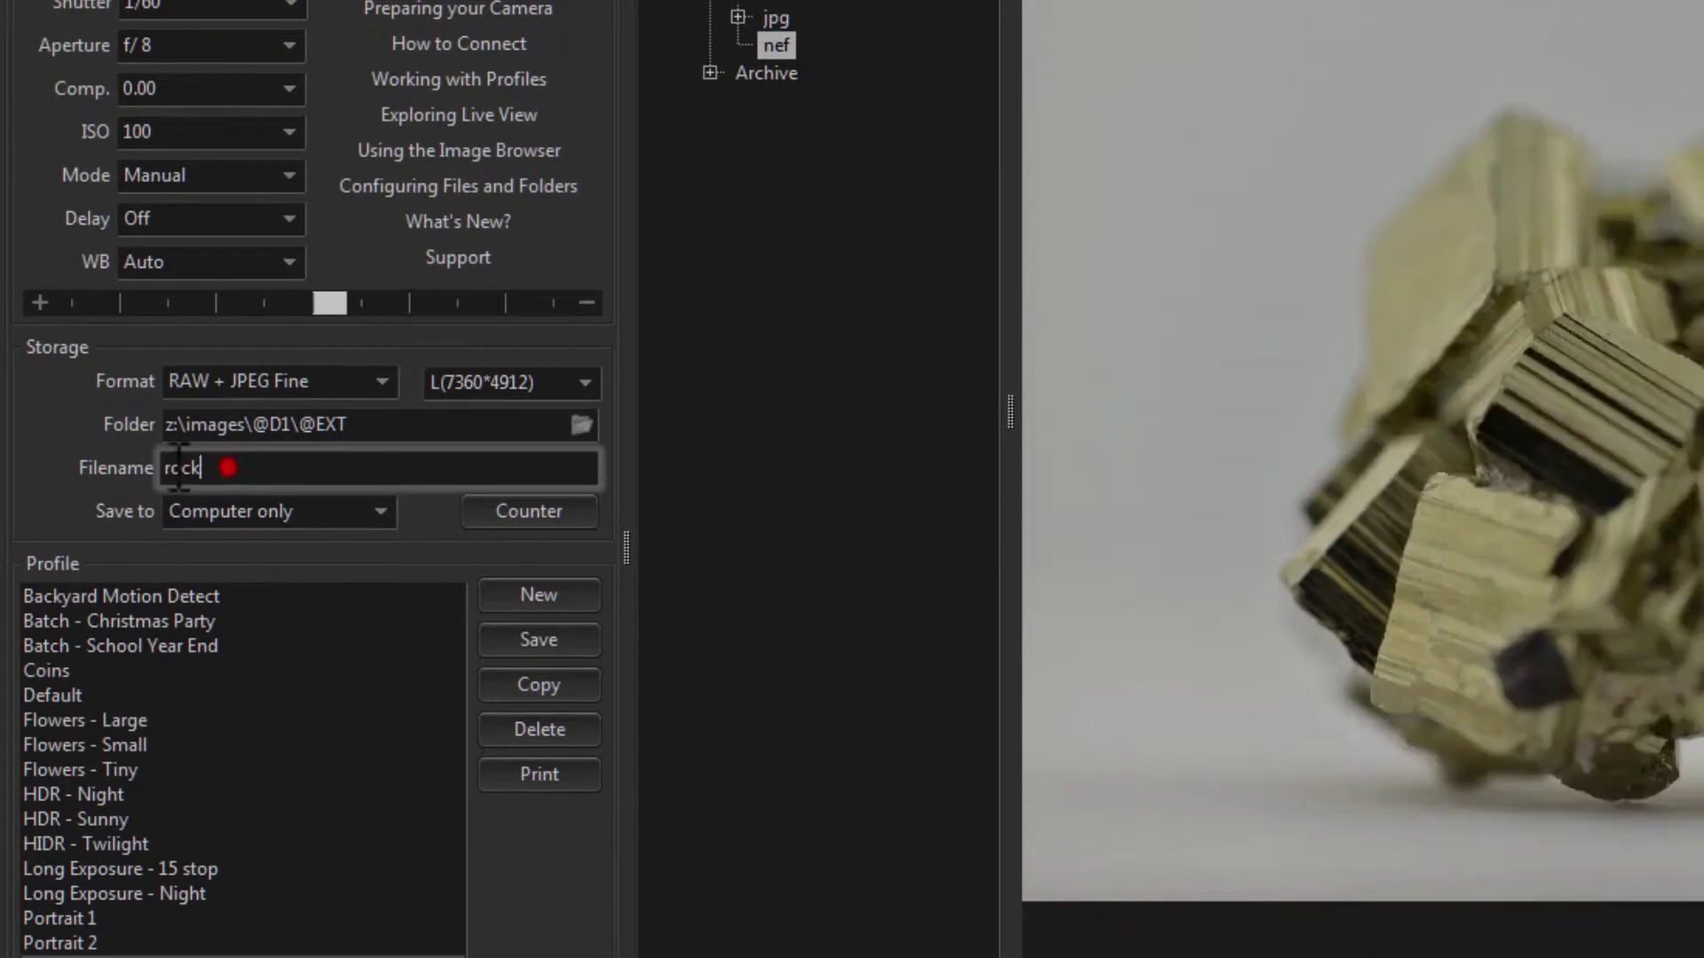
{"action": "double_click", "coordinate": [184, 468]}
{"action": "key", "text": "ctrl+v"}
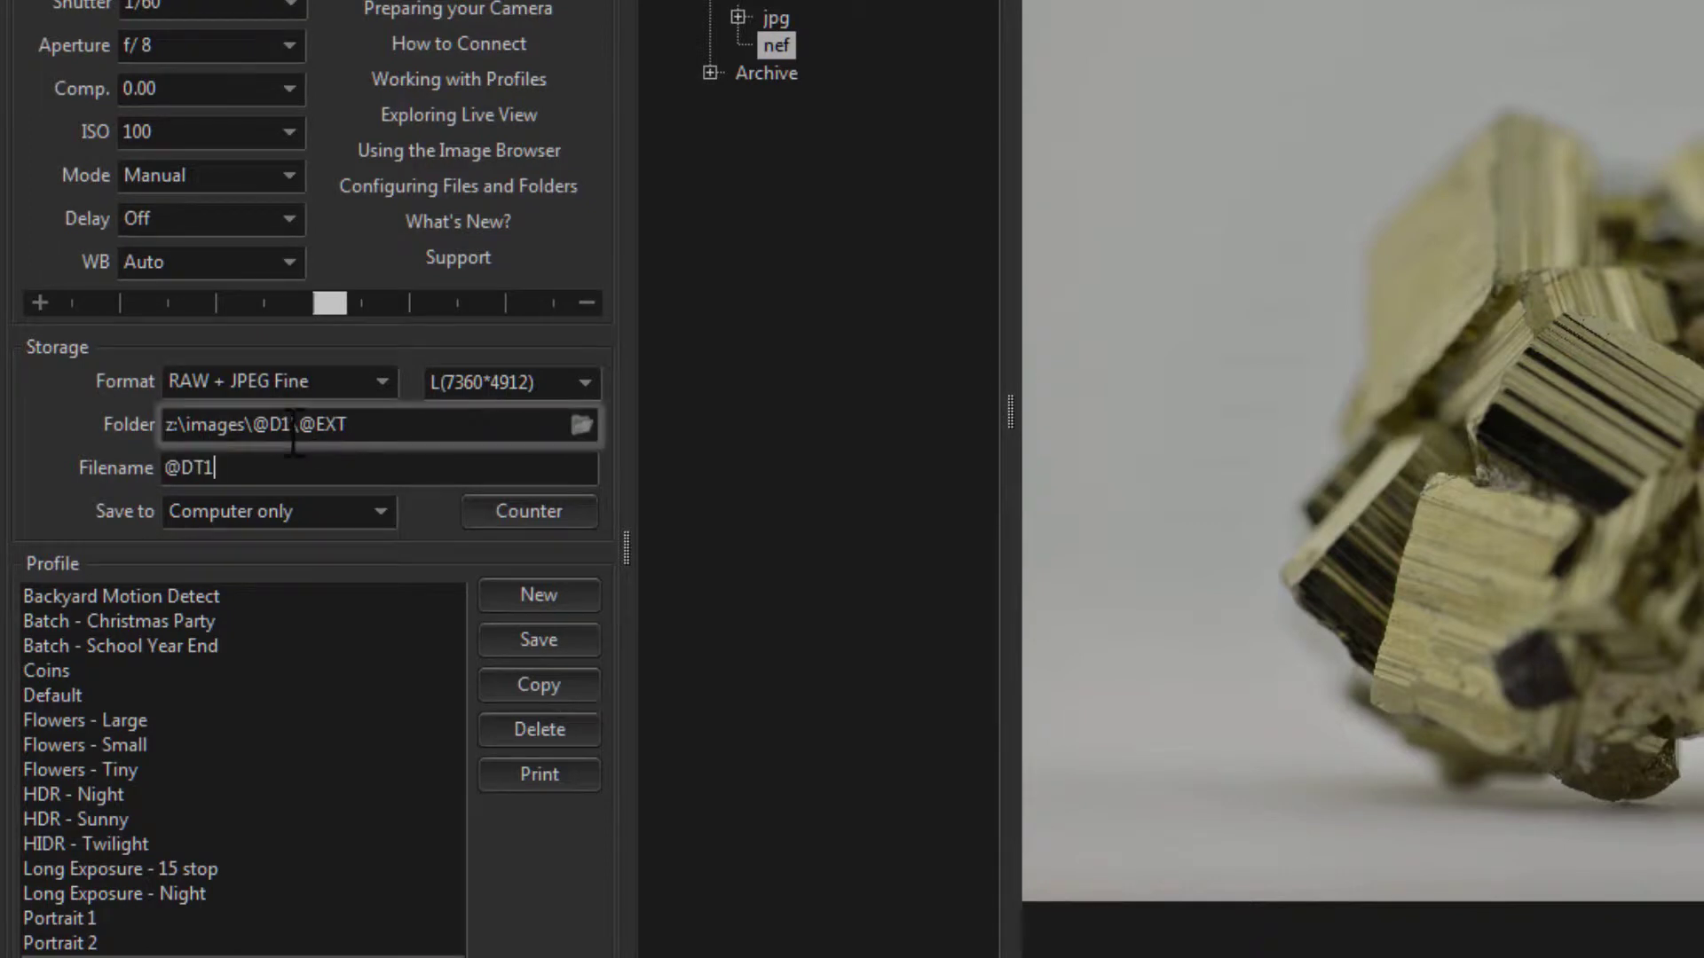
{"action": "double_click", "coordinate": [321, 424]}
{"action": "left_click_drag", "start_coordinate": [255, 425], "coordinate": [355, 424]}
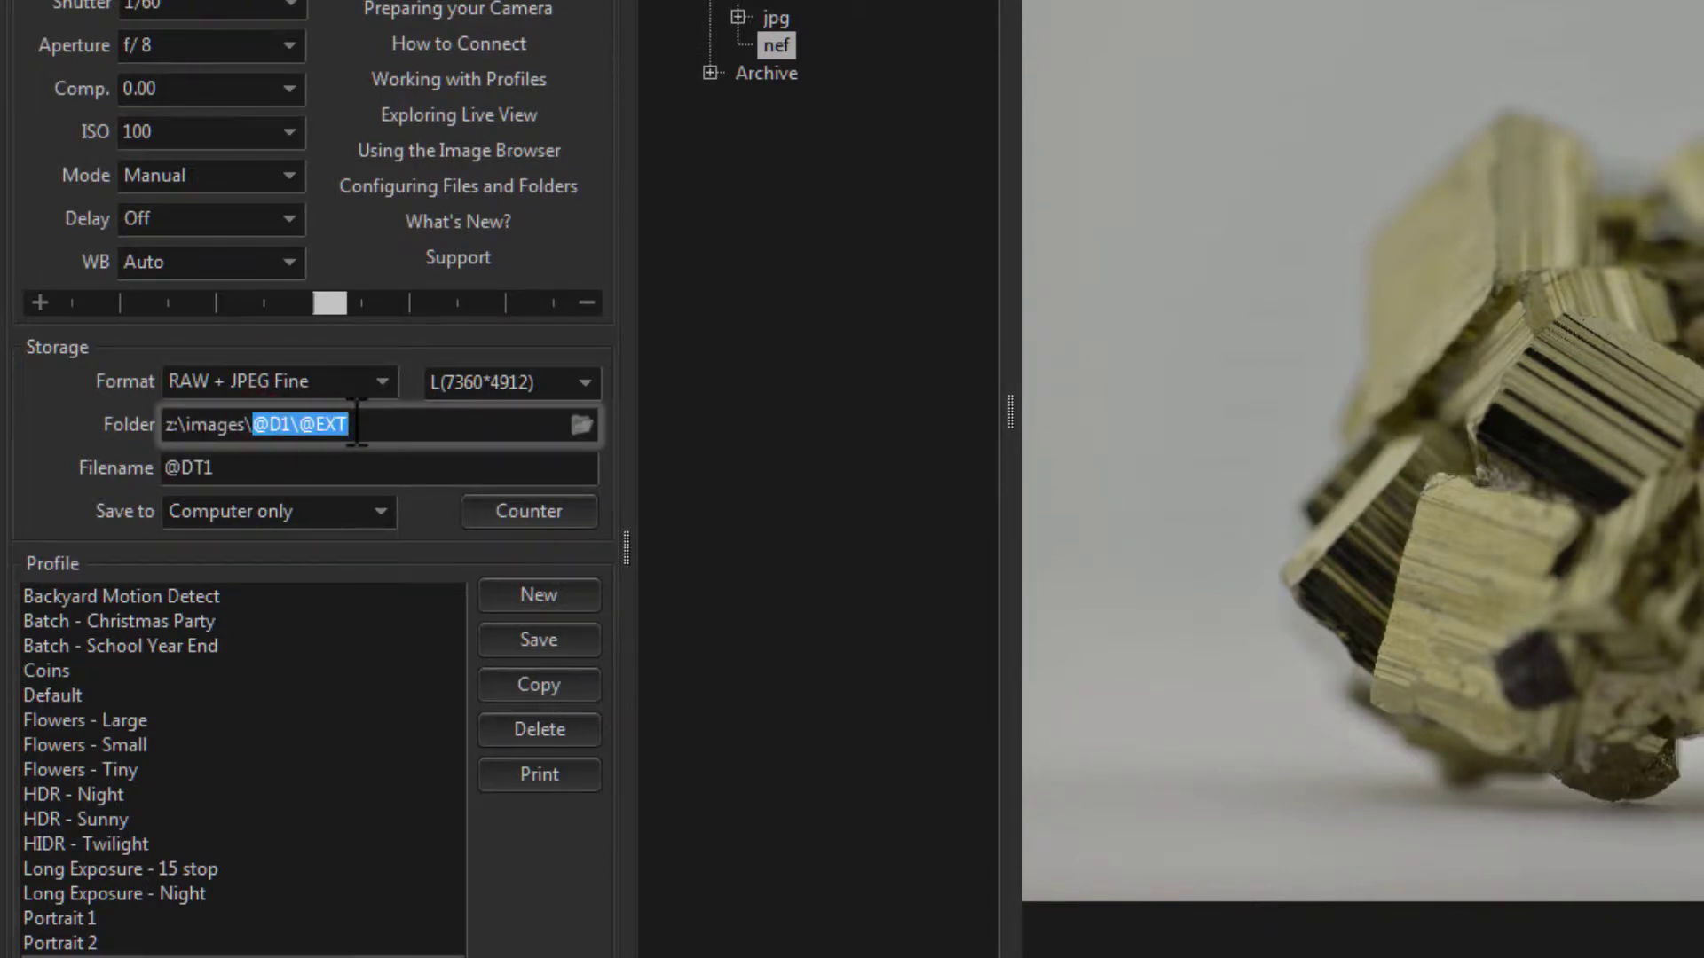
{"action": "type", "text": "Test"}
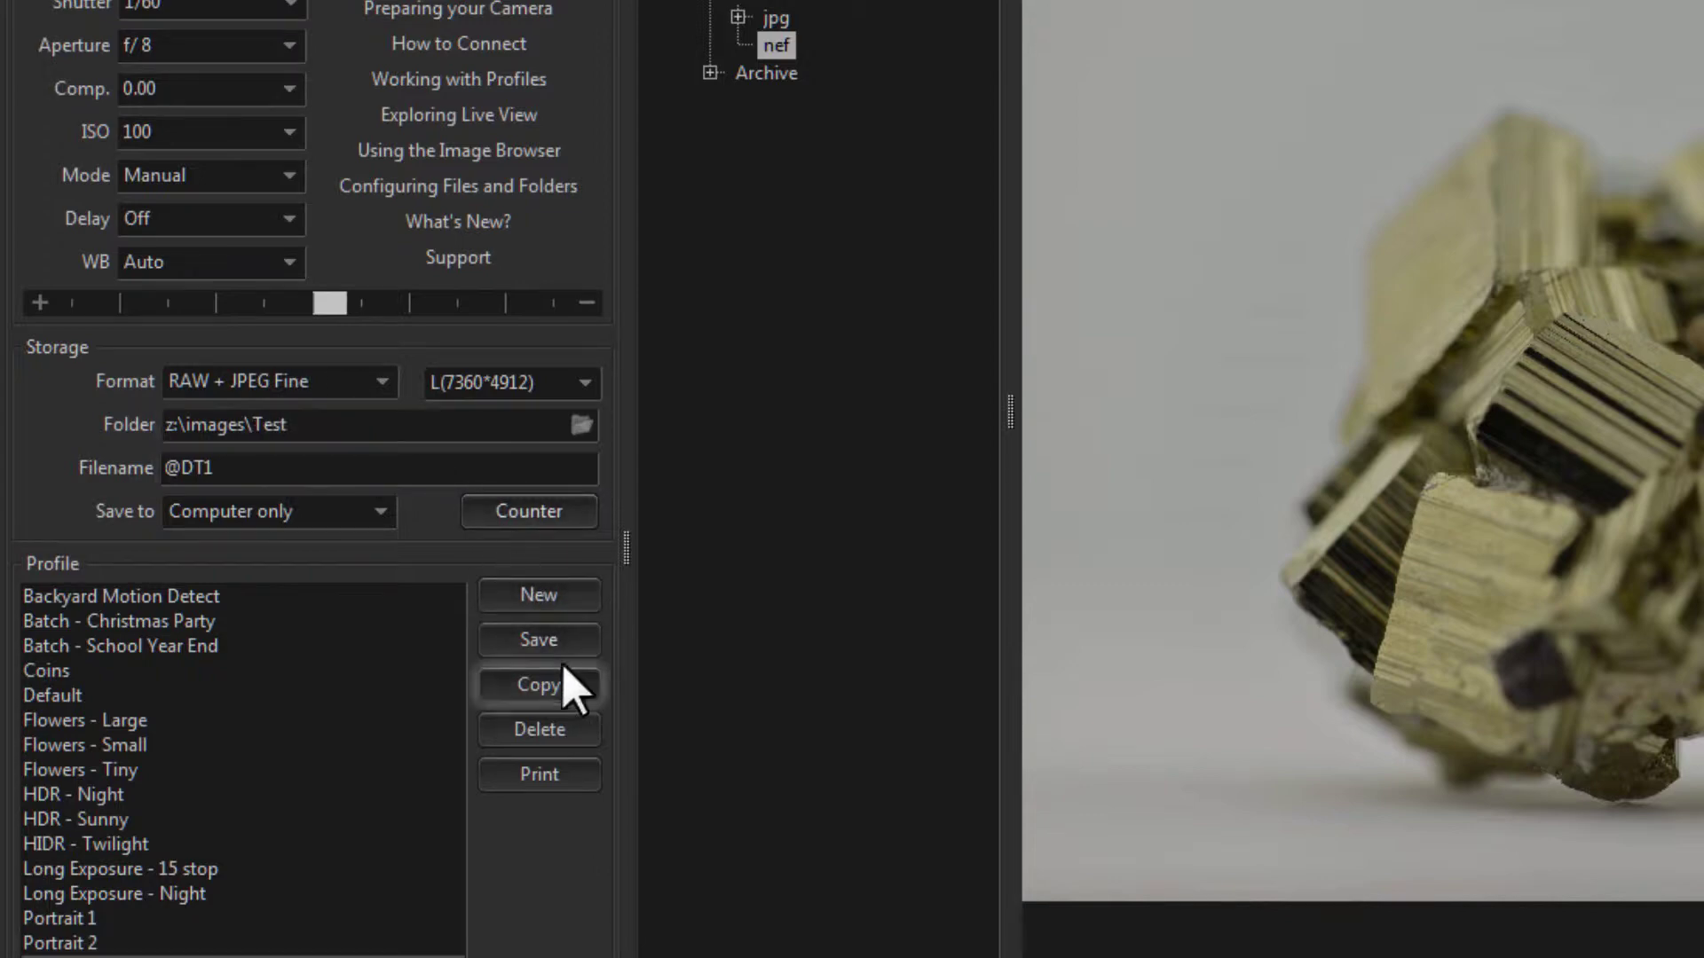
{"action": "left_click", "coordinate": [525, 643]}
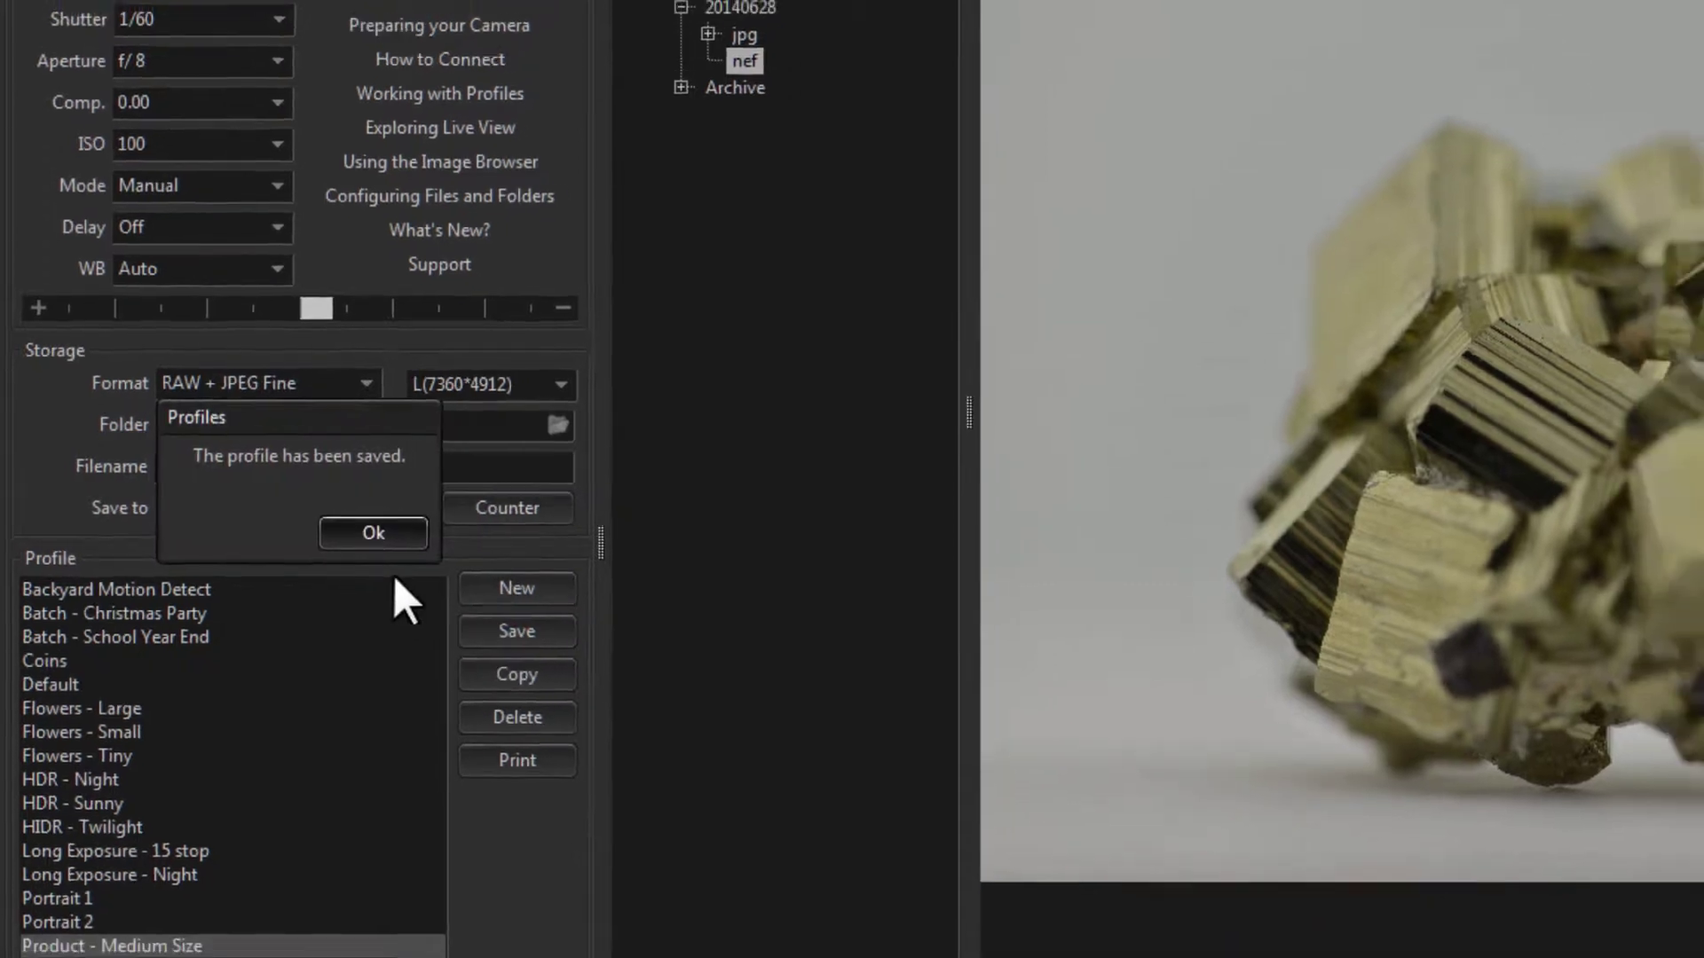
{"action": "left_click", "coordinate": [388, 534]}
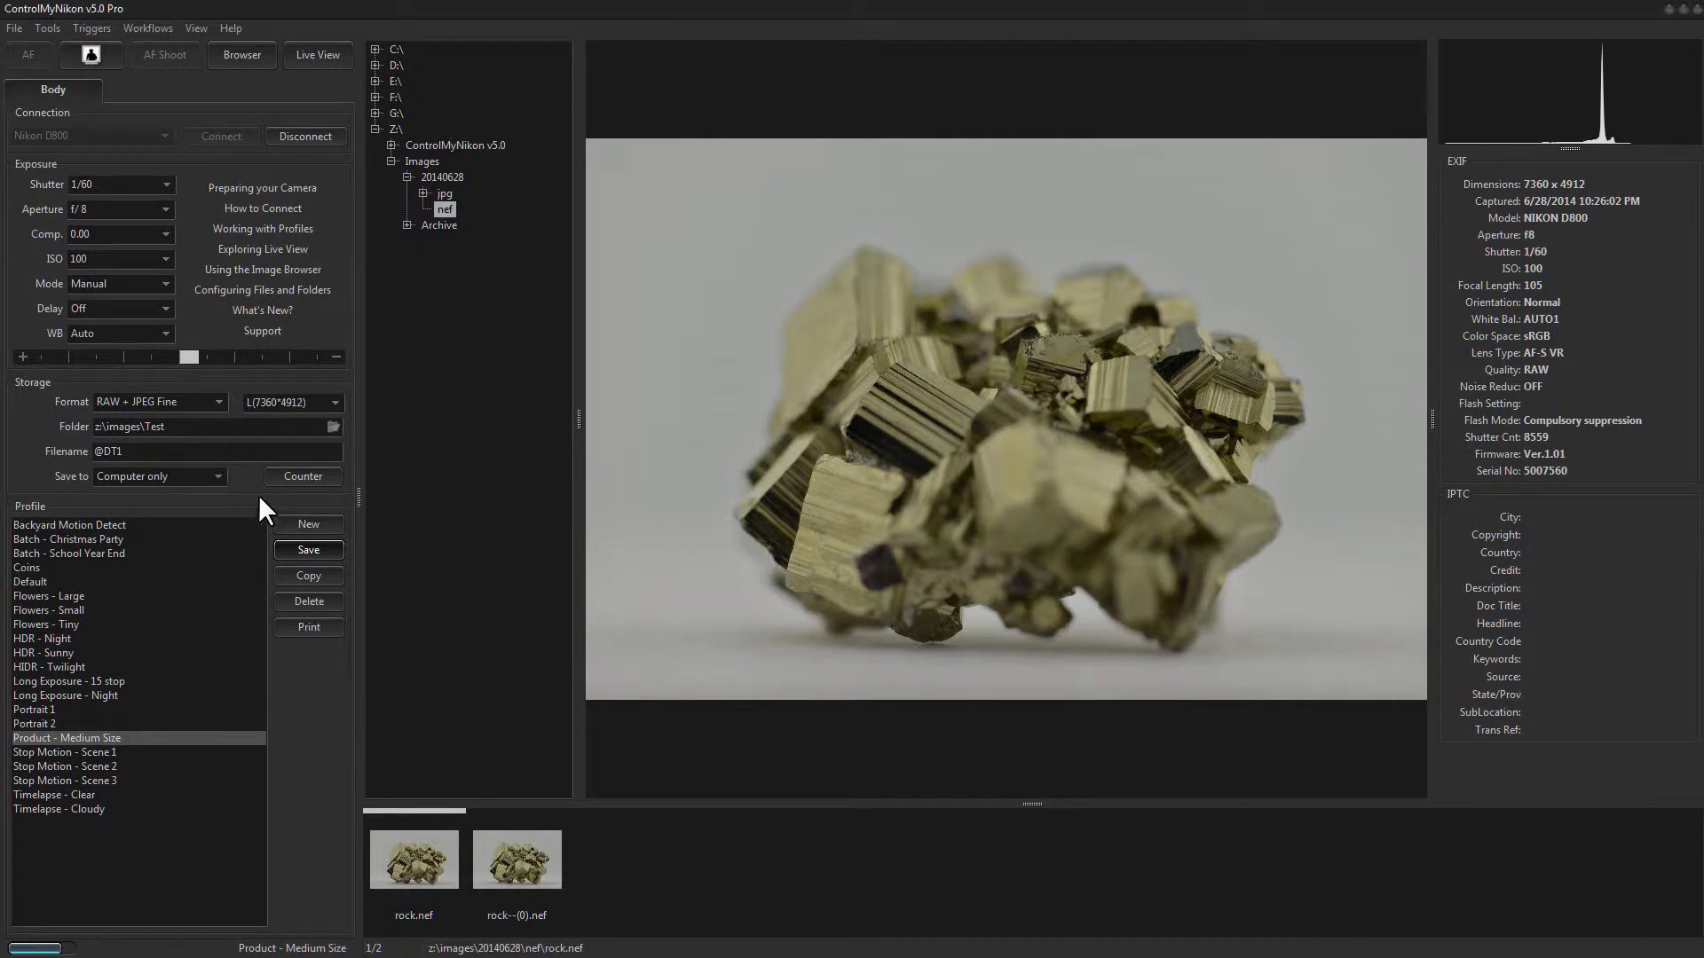
{"action": "left_click", "coordinate": [90, 57]}
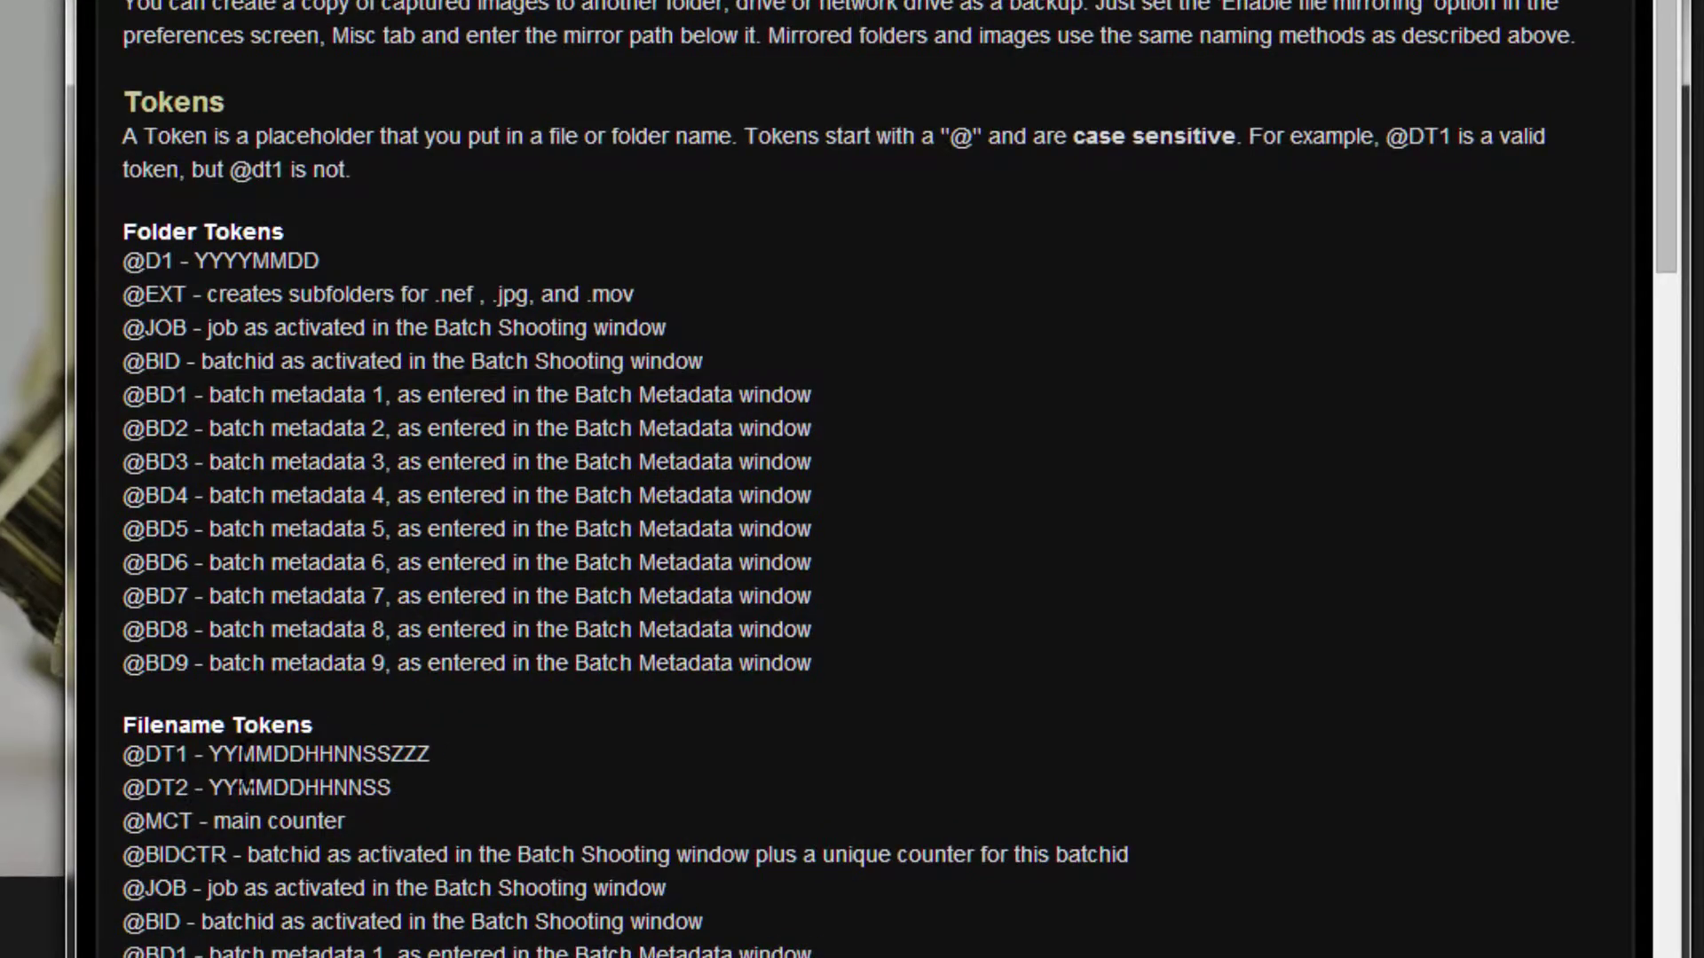
{"action": "left_click", "coordinate": [210, 756]}
{"action": "left_click_drag", "start_coordinate": [210, 756], "coordinate": [234, 756]}
{"action": "left_click", "coordinate": [262, 802]}
{"action": "left_click", "coordinate": [338, 744]}
{"action": "left_click_drag", "start_coordinate": [391, 754], "coordinate": [431, 756]}
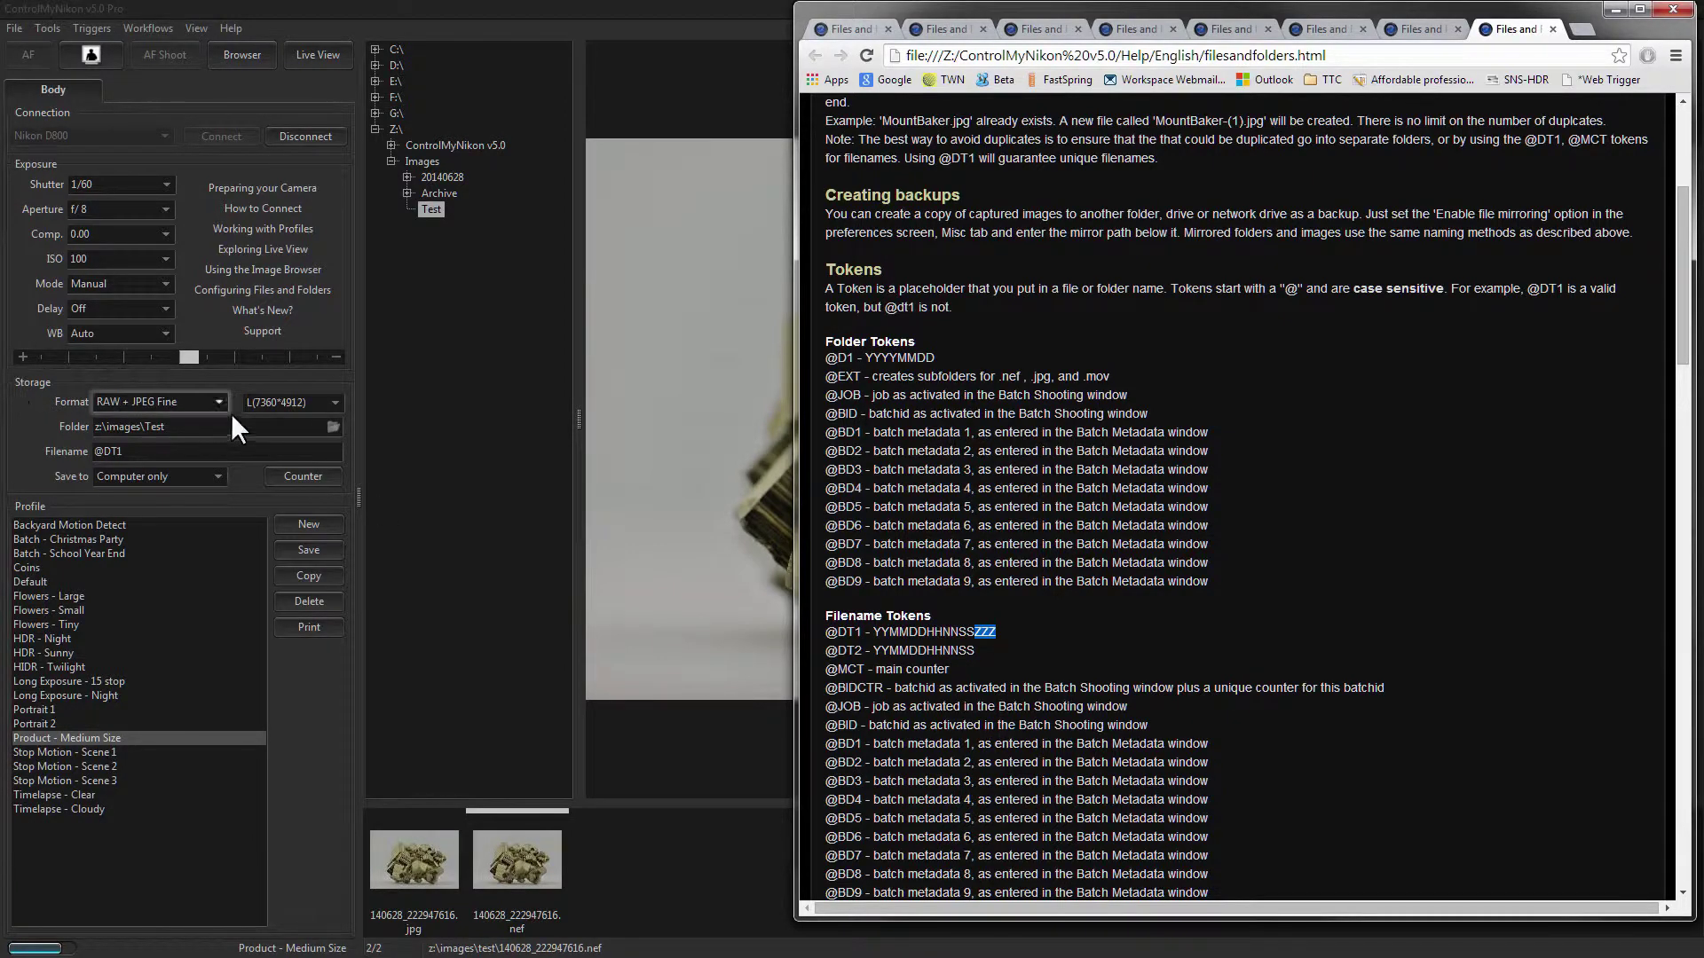
{"action": "left_click", "coordinate": [222, 401]}
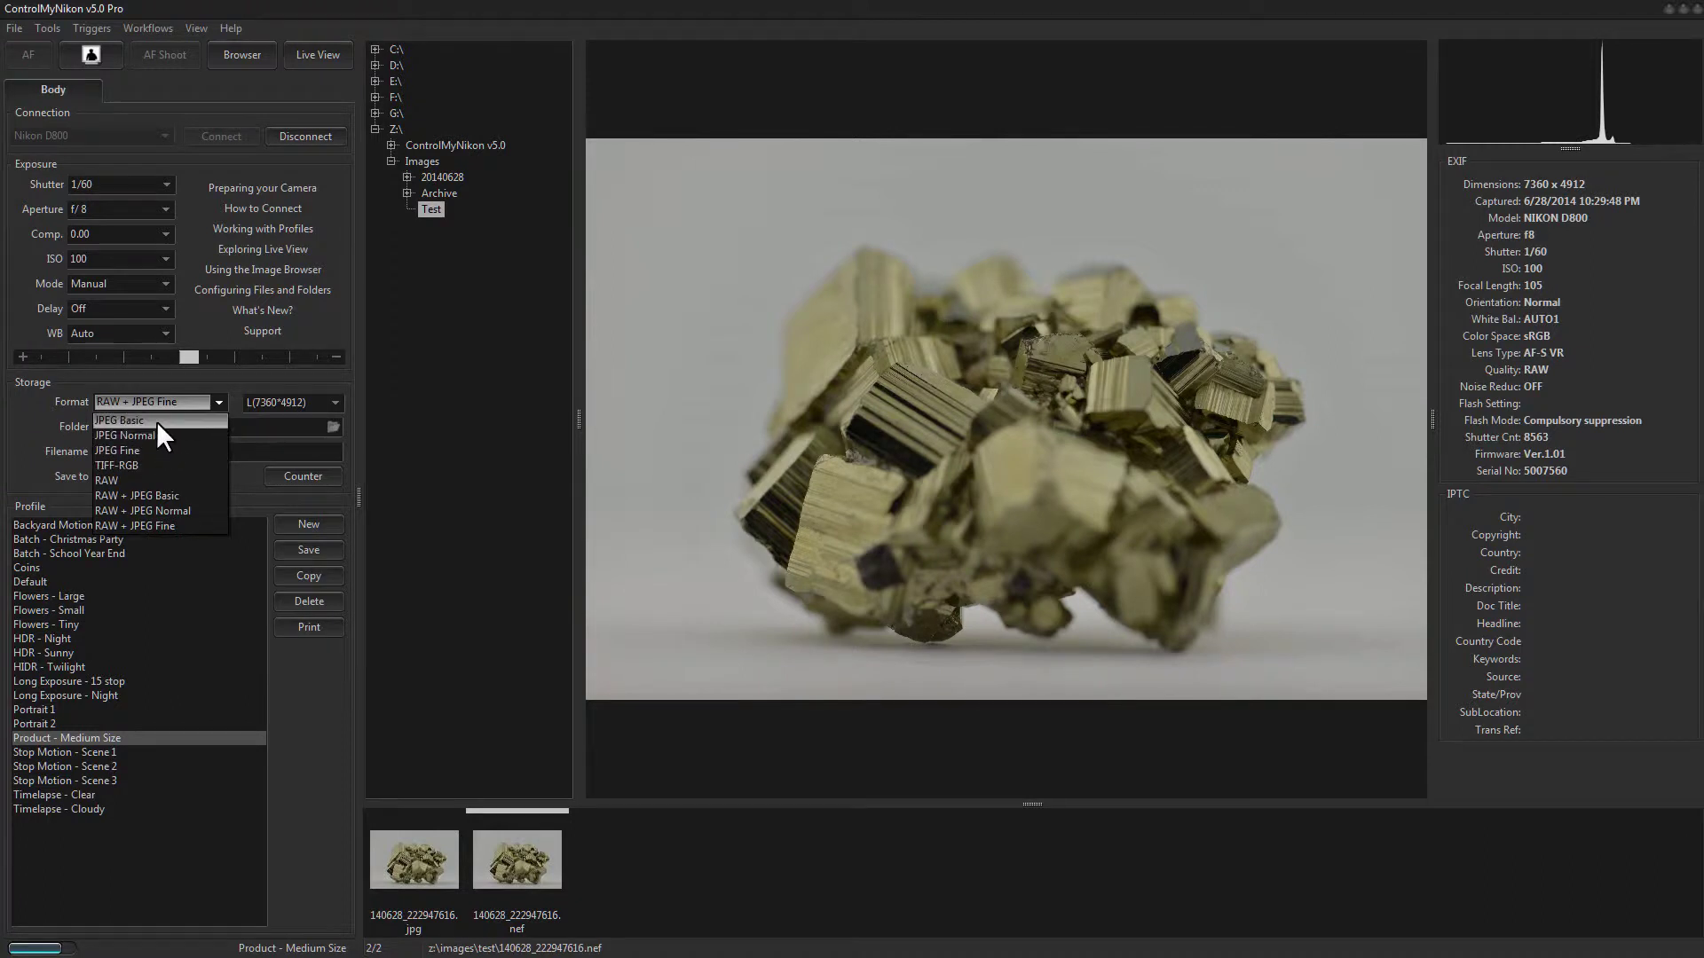
- Set the format to JPEG Fine, take JPEG-only shots, and review the captured images
{"action": "left_click", "coordinate": [153, 447]}
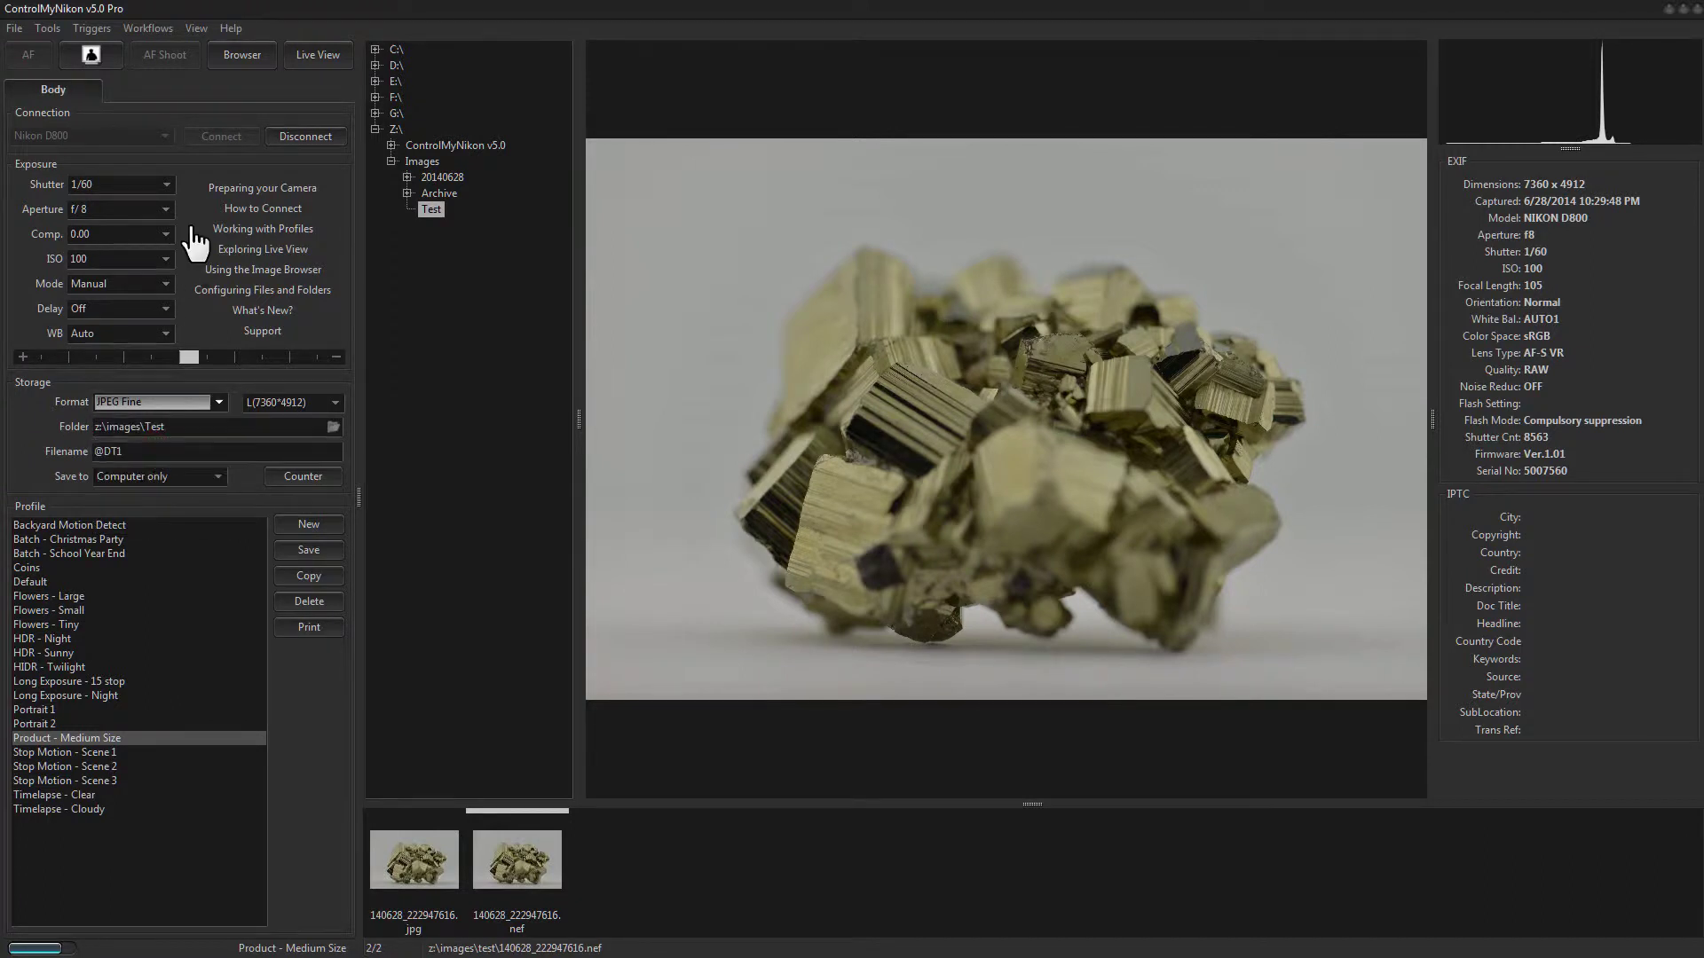
{"action": "left_click", "coordinate": [88, 53]}
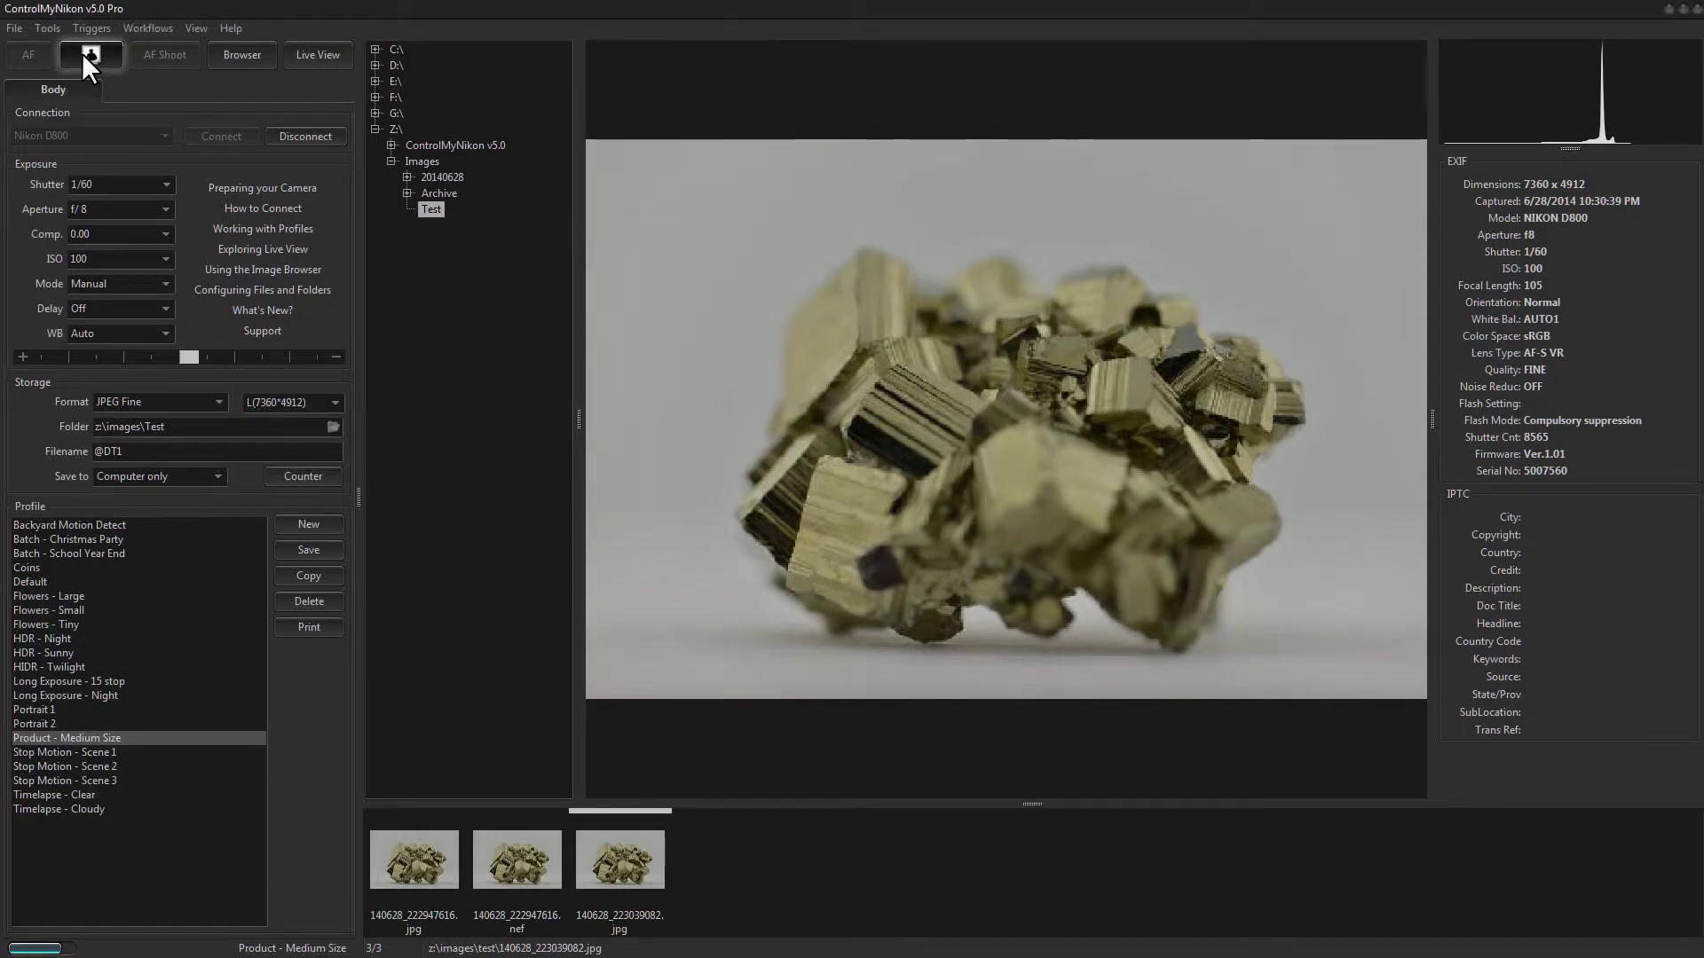
{"action": "left_click", "coordinate": [83, 53]}
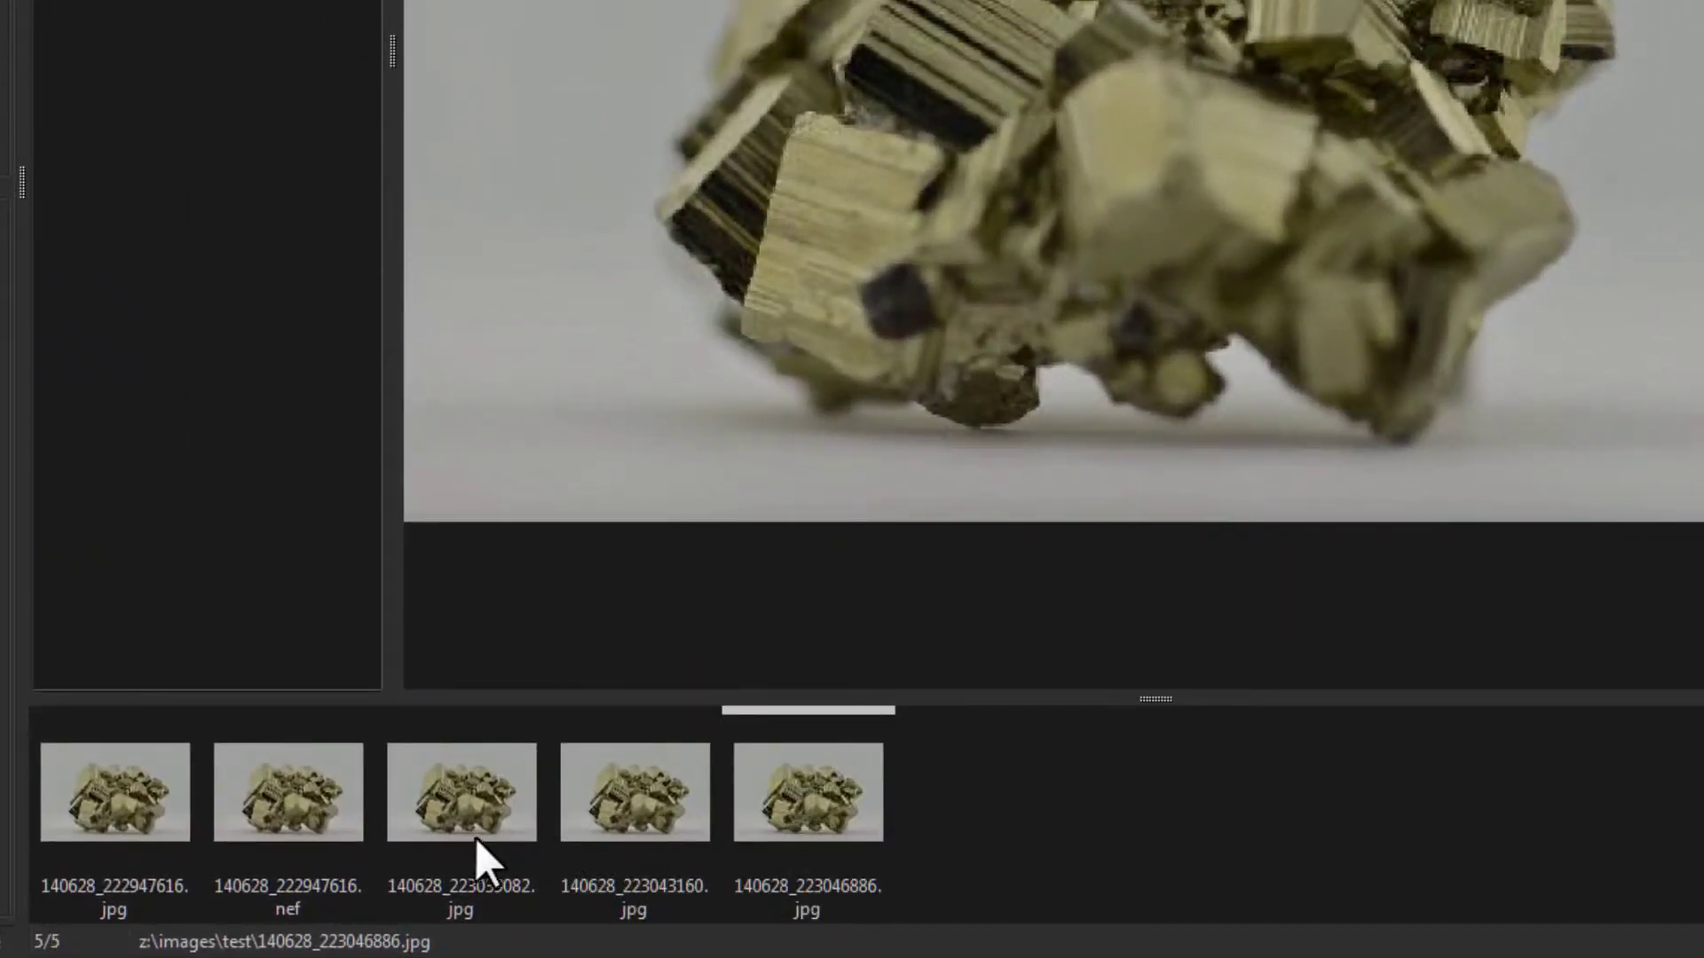
{"action": "left_click", "coordinate": [662, 788]}
{"action": "left_click", "coordinate": [503, 789]}
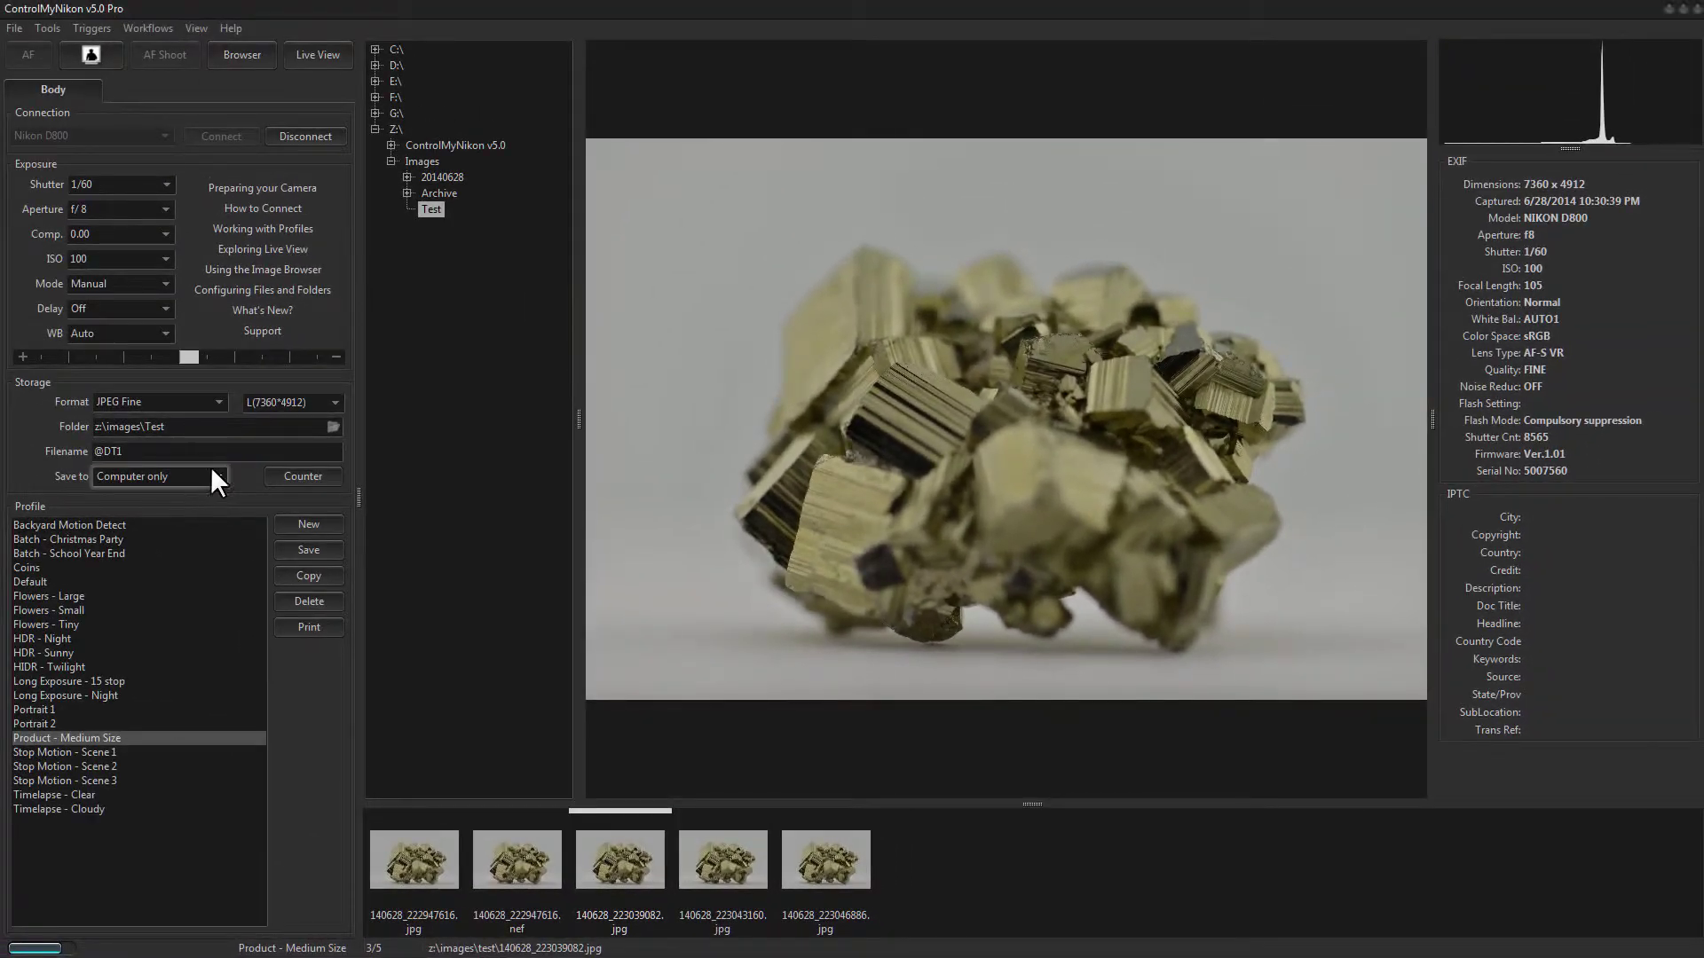
{"action": "left_click", "coordinate": [271, 290]}
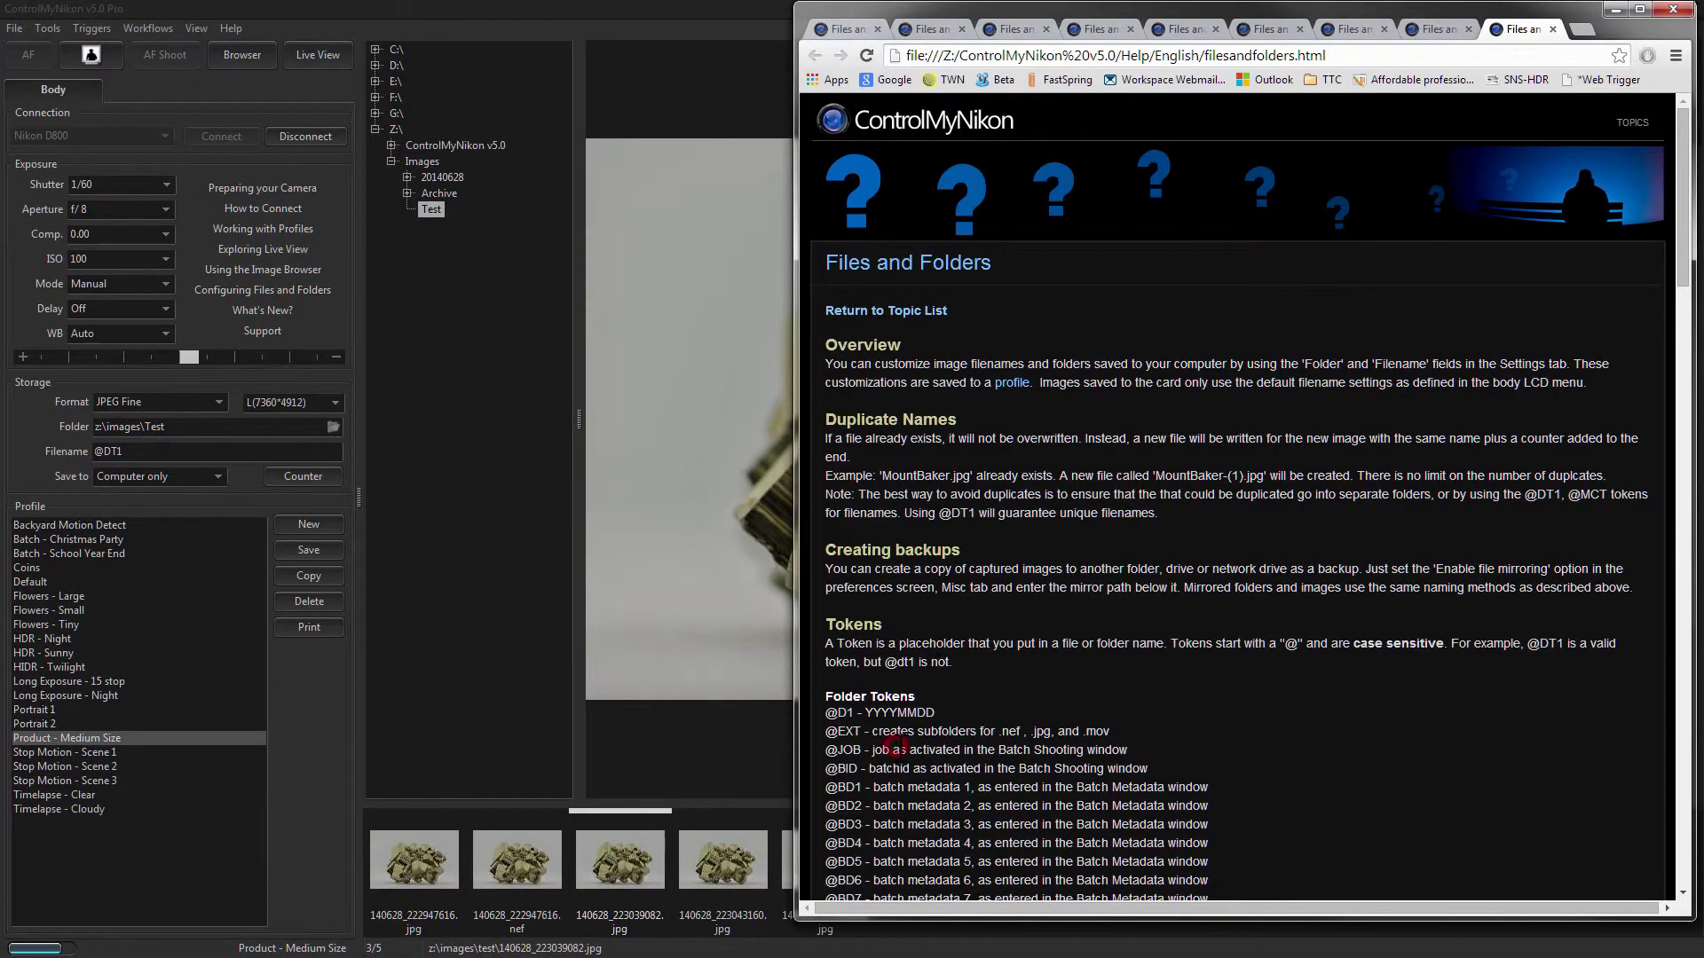
{"action": "scroll", "coordinate": [904, 751], "scroll_direction": "down", "scroll_amount": 6}
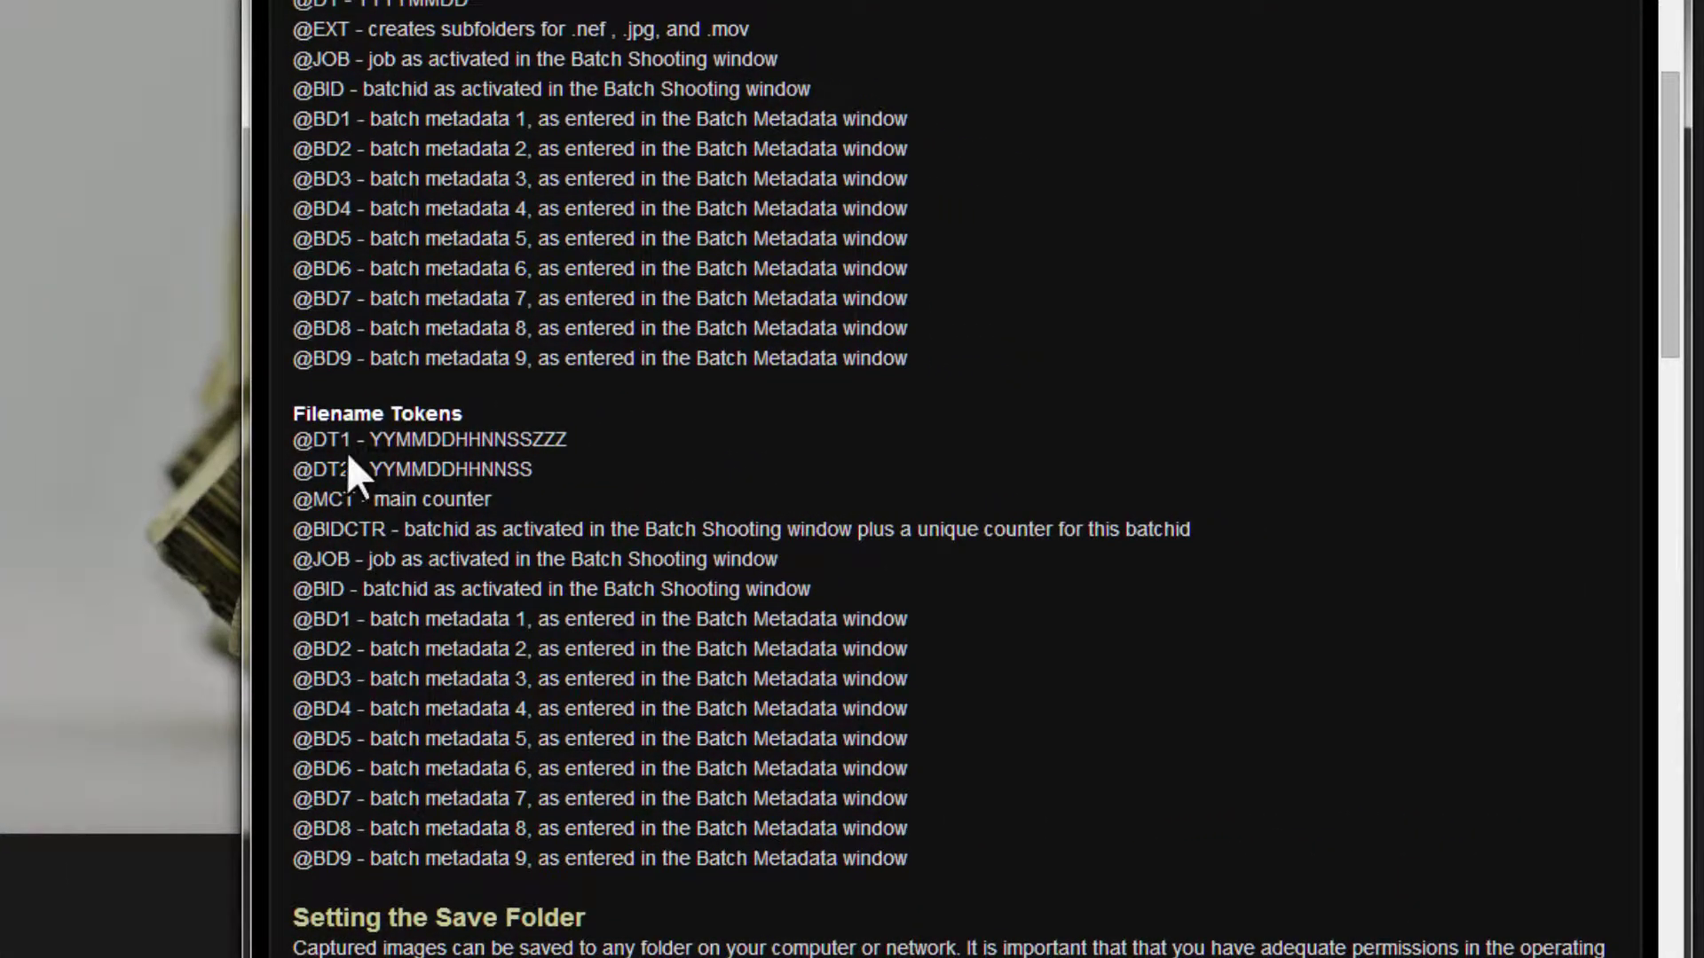
{"action": "mouse_move", "coordinate": [370, 468]}
{"action": "left_mouse_down"}
{"action": "mouse_move", "coordinate": [560, 481]}
{"action": "mouse_move", "coordinate": [536, 439]}
{"action": "mouse_move", "coordinate": [570, 459]}
{"action": "mouse_move", "coordinate": [404, 484]}
{"action": "mouse_move", "coordinate": [369, 472]}
{"action": "left_mouse_up"}
{"action": "left_click", "coordinate": [557, 477]}
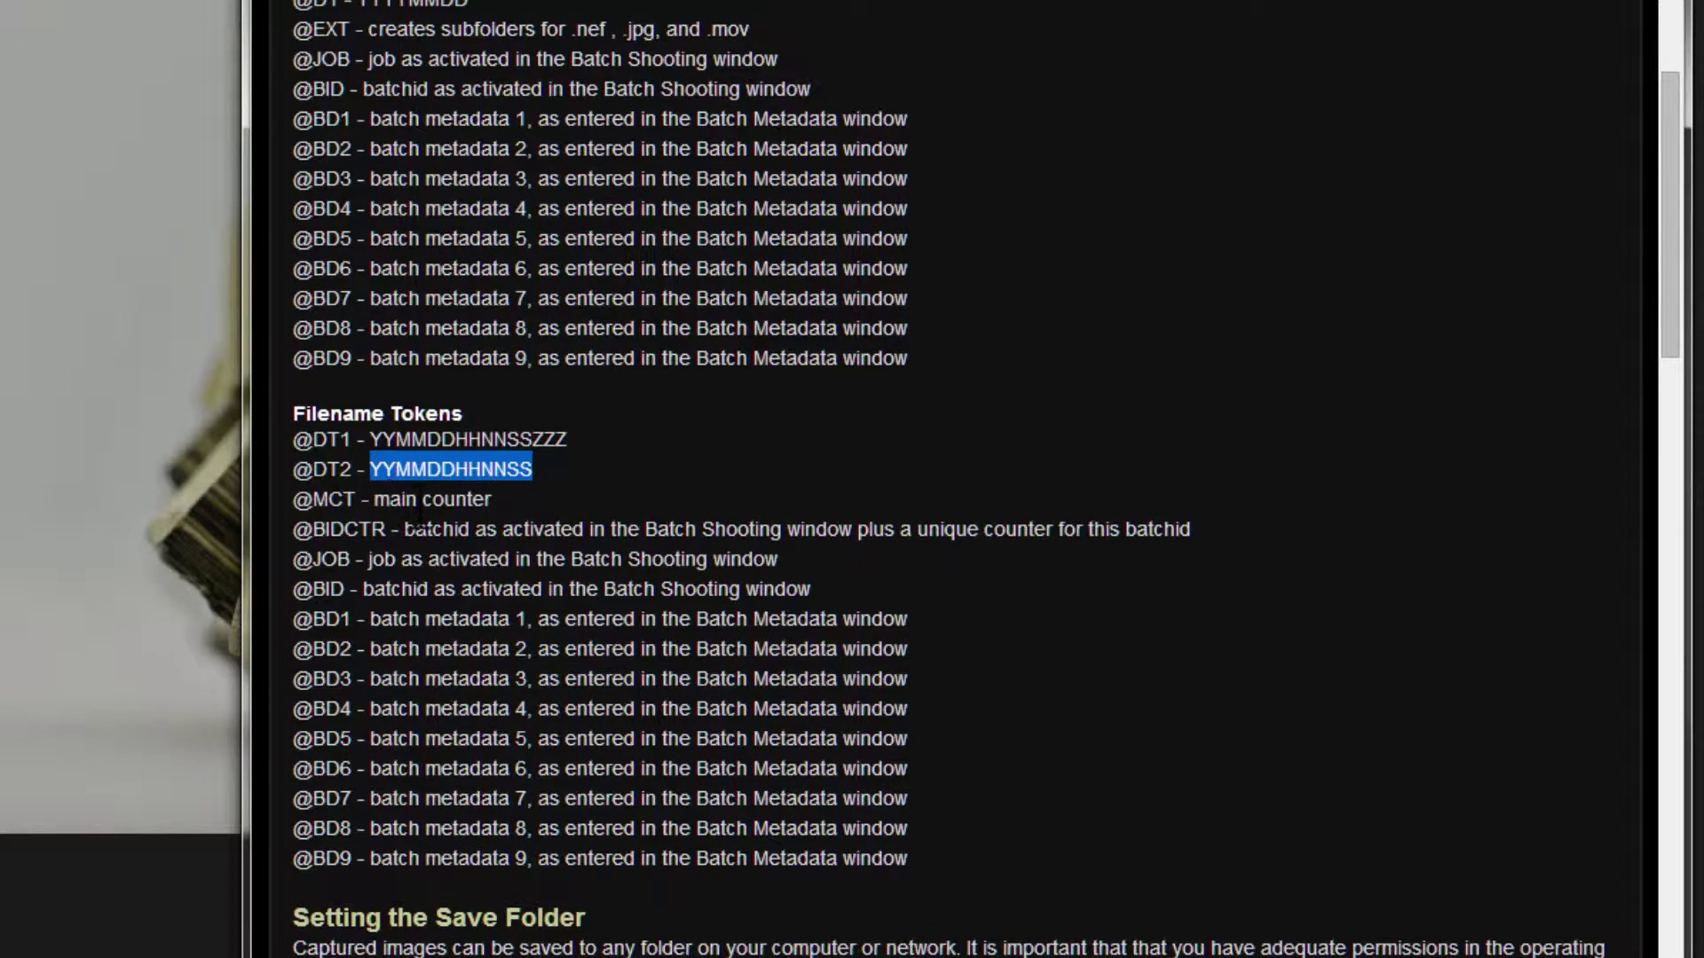
{"action": "left_click", "coordinate": [399, 498]}
{"action": "left_click_drag", "start_coordinate": [480, 470], "coordinate": [368, 471]}
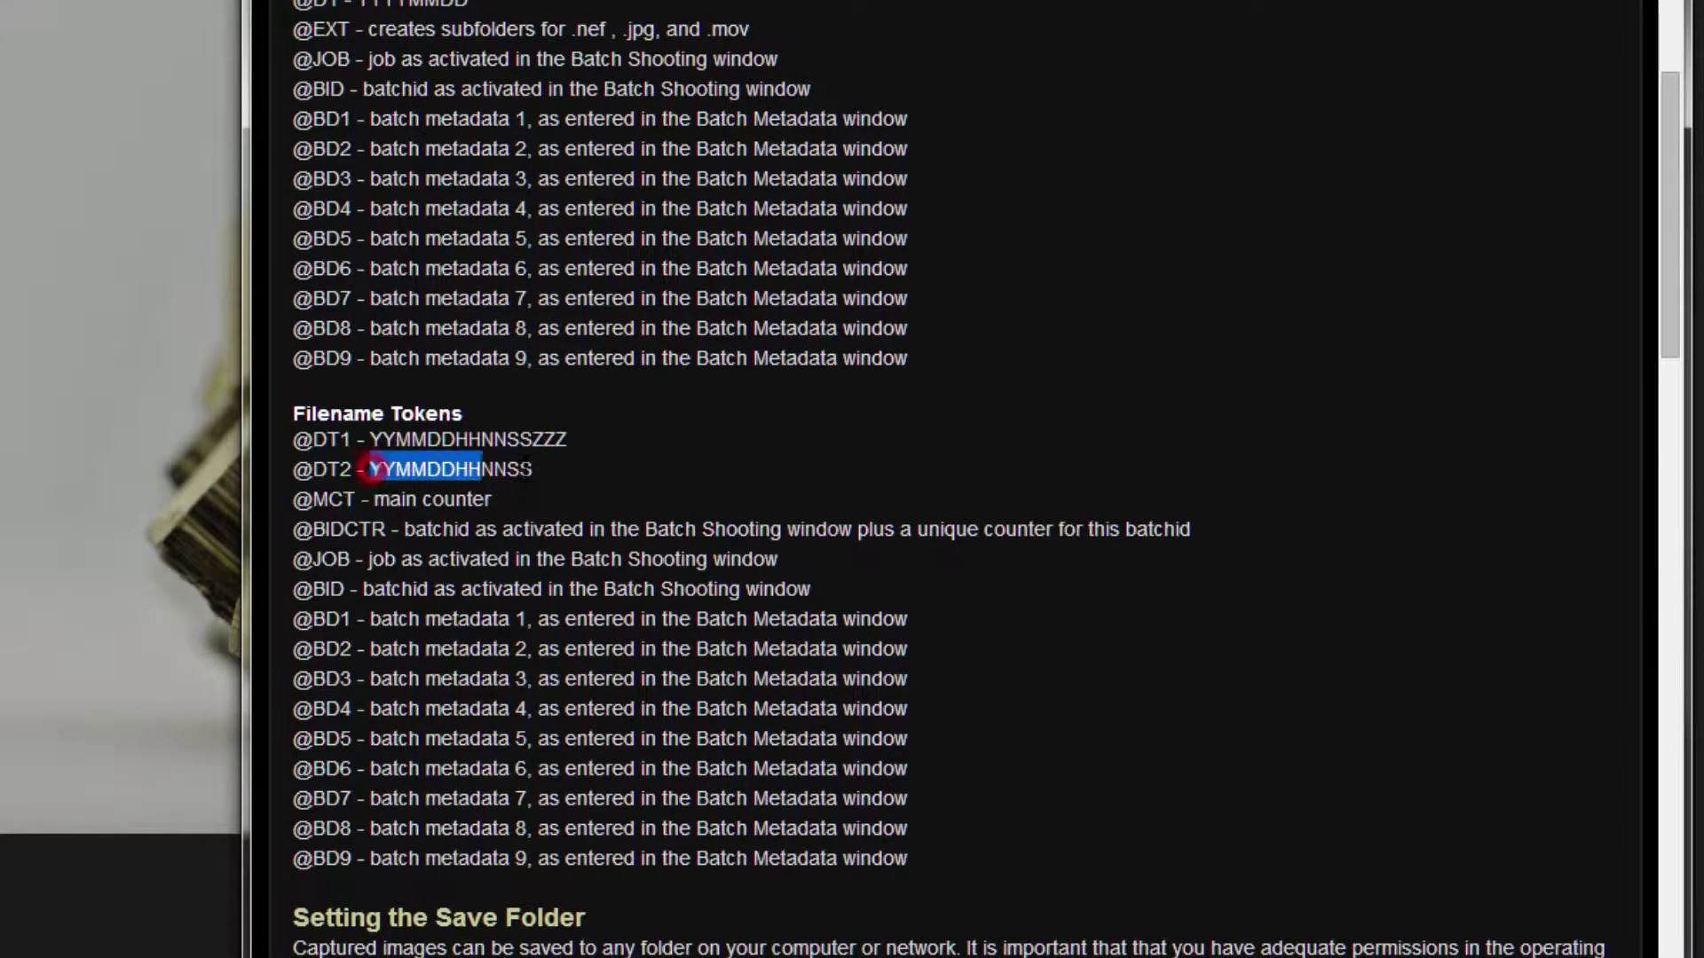
{"action": "double_click", "coordinate": [369, 471]}
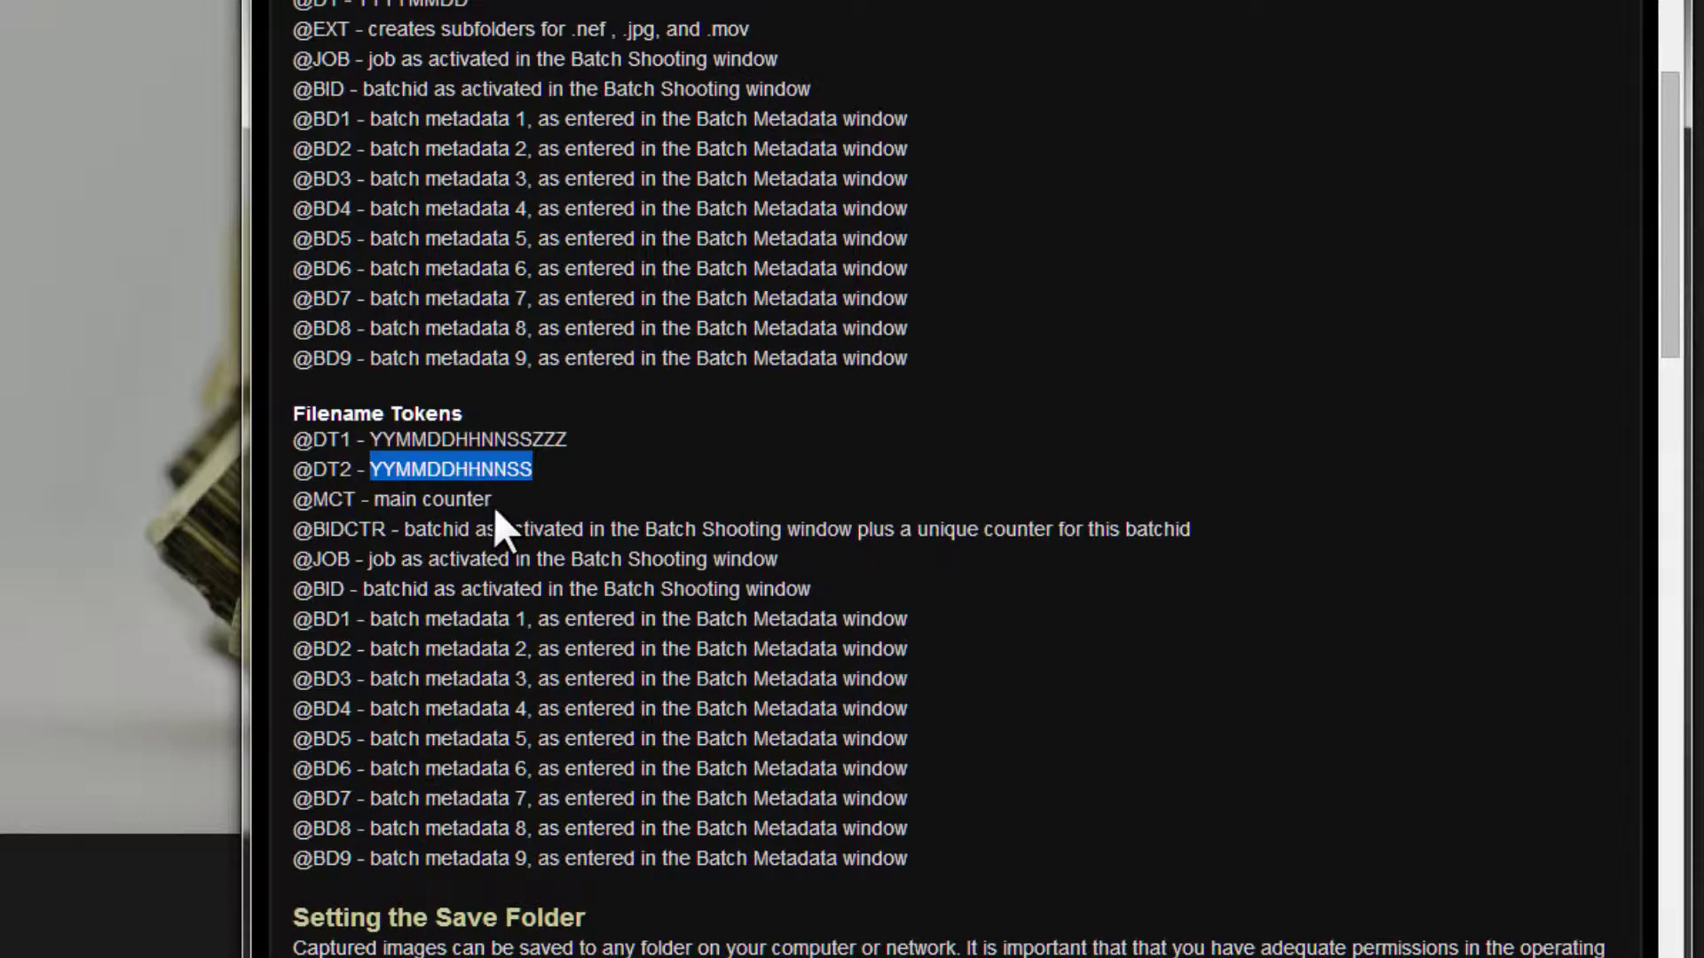
{"action": "left_click", "coordinate": [494, 506]}
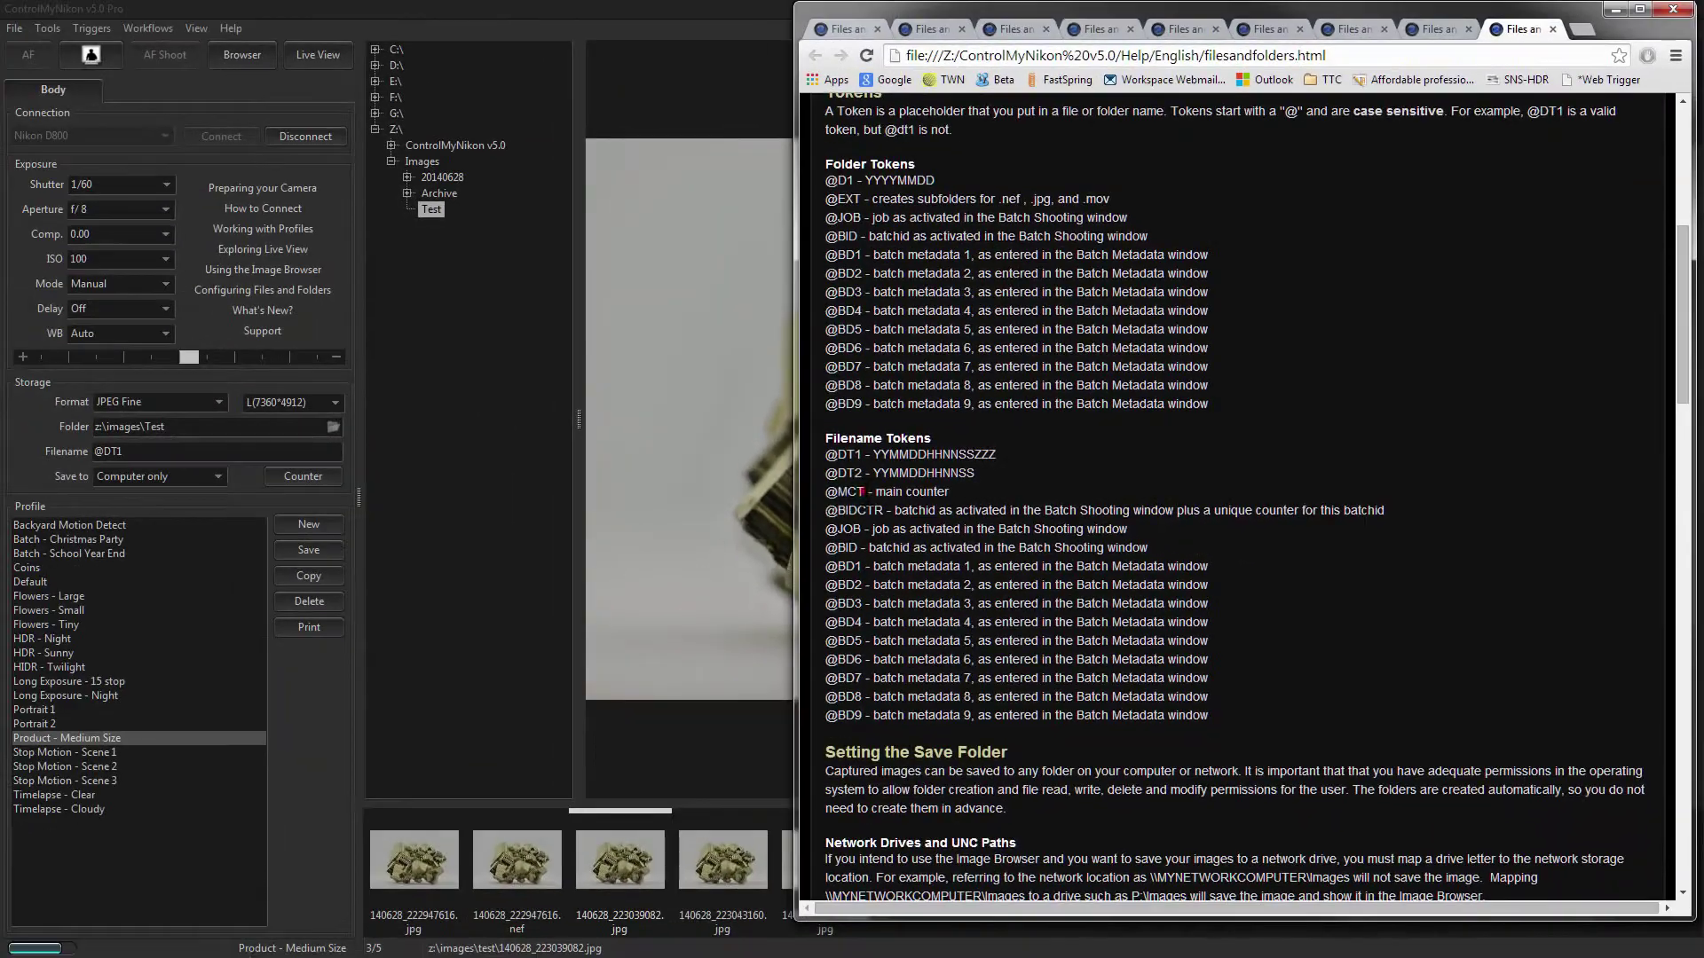
{"action": "double_click", "coordinate": [637, 494]}
{"action": "key", "text": "ctrl+c"}
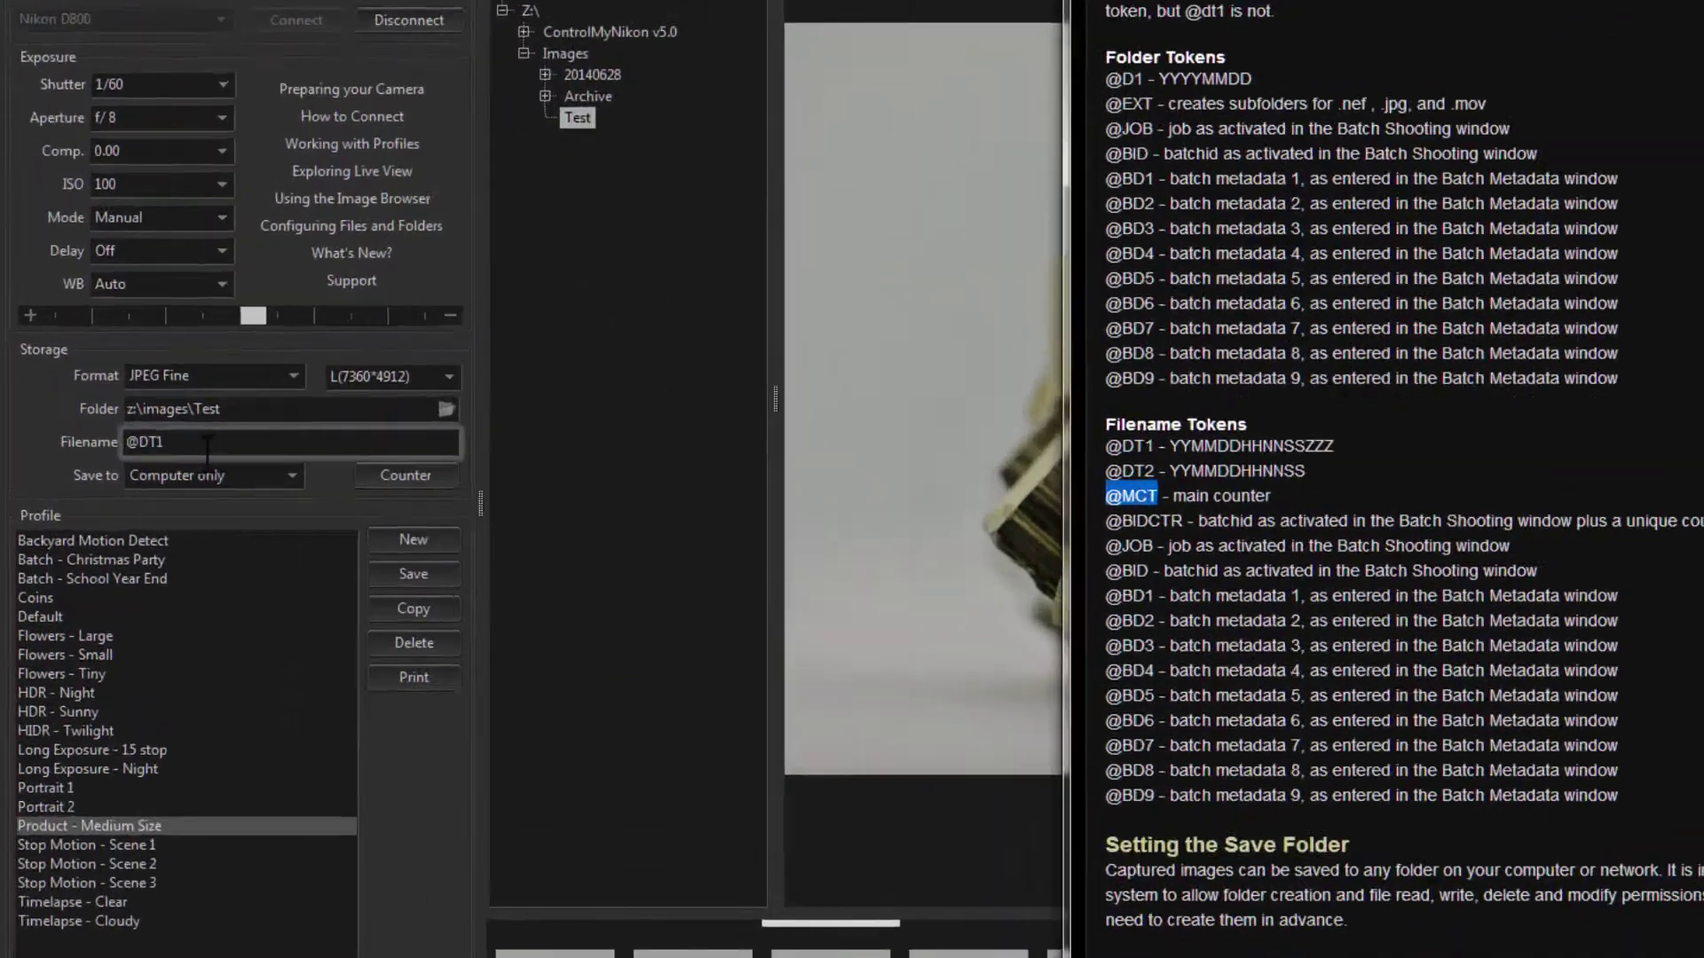
{"action": "left_click", "coordinate": [129, 452]}
{"action": "double_click", "coordinate": [117, 452]}
{"action": "key", "text": "ctrl+v"}
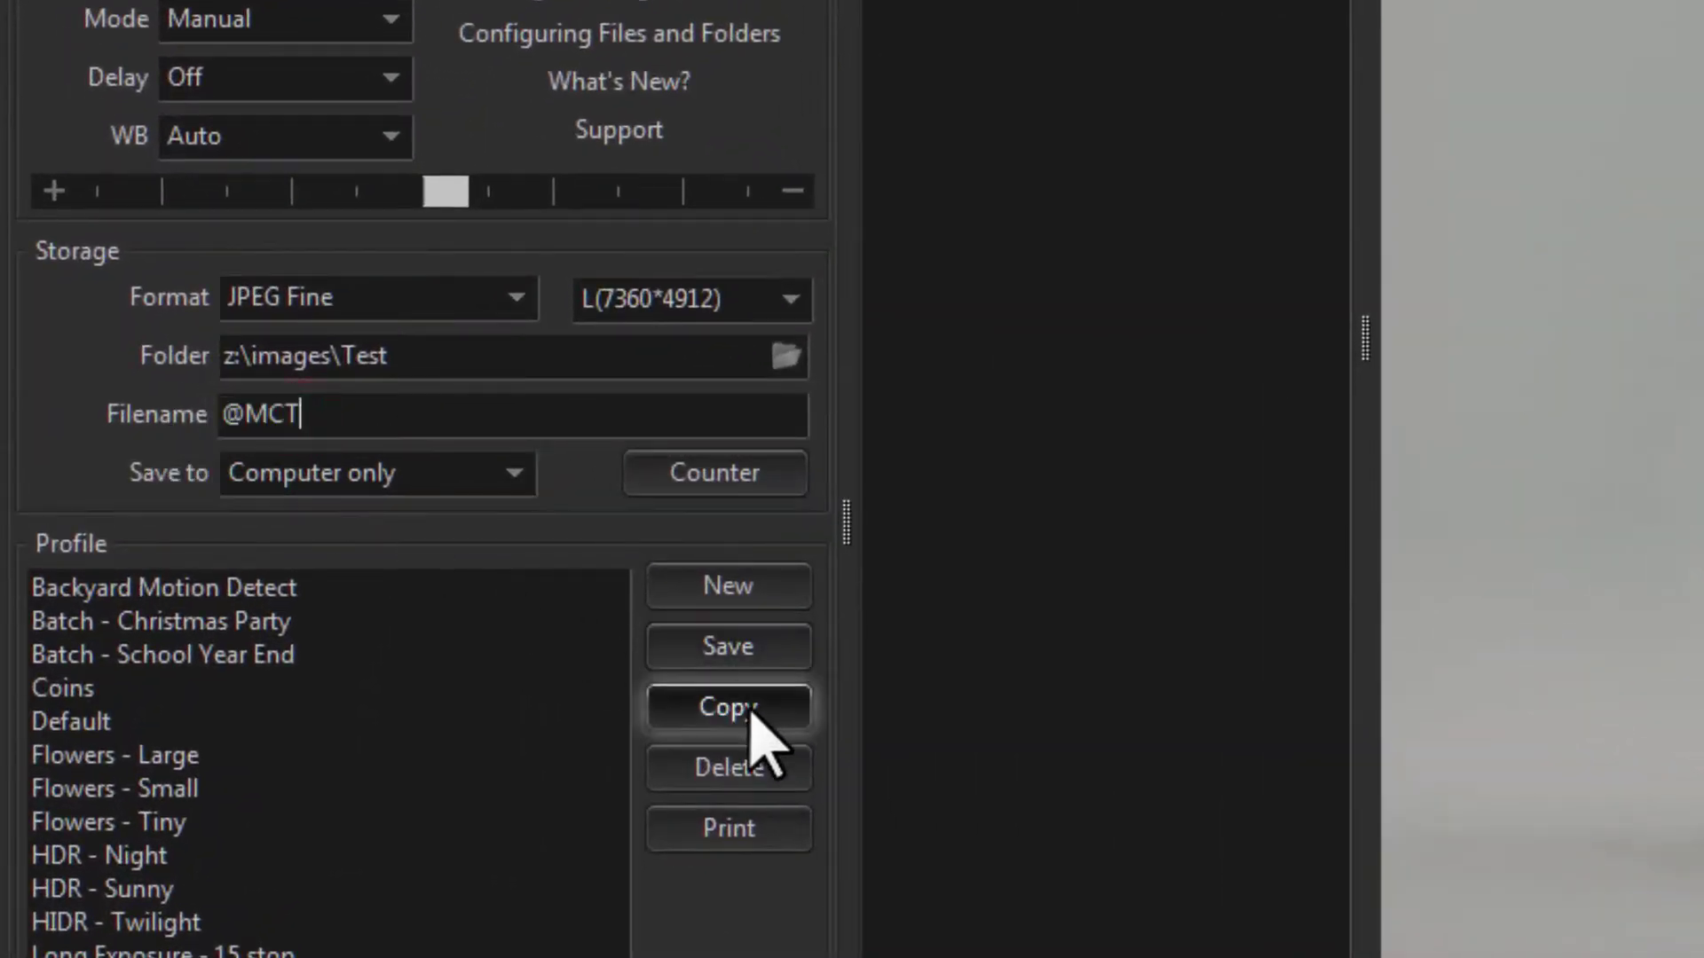
{"action": "left_click", "coordinate": [710, 651]}
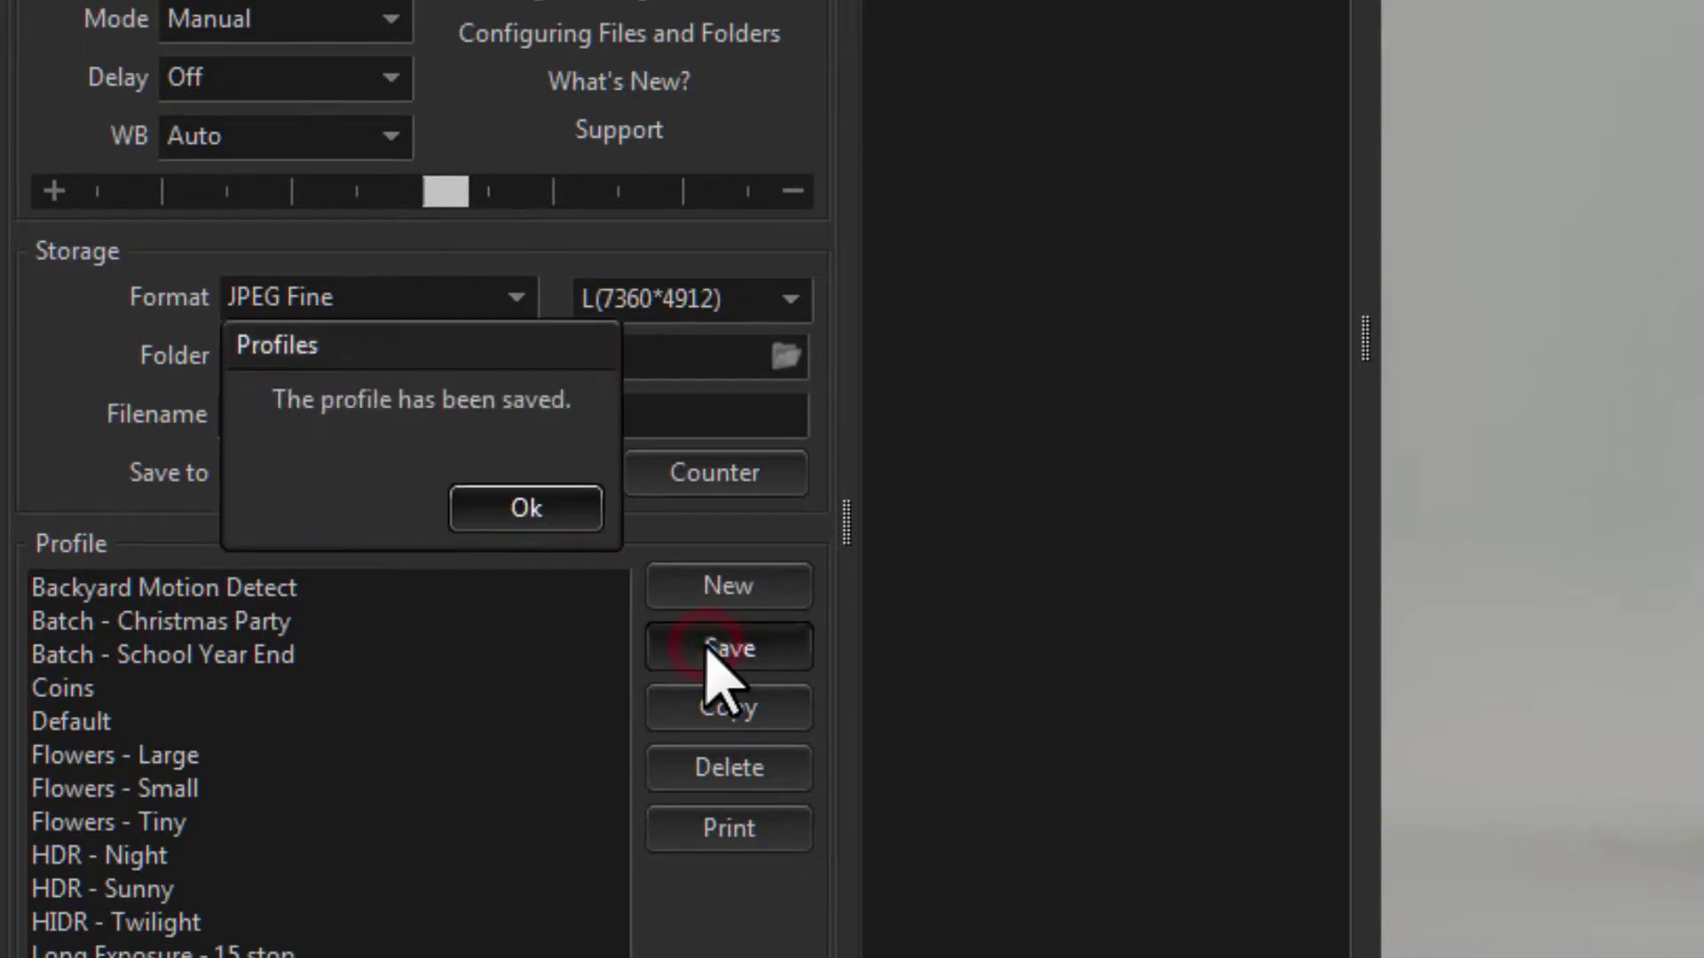
{"action": "left_click", "coordinate": [517, 513]}
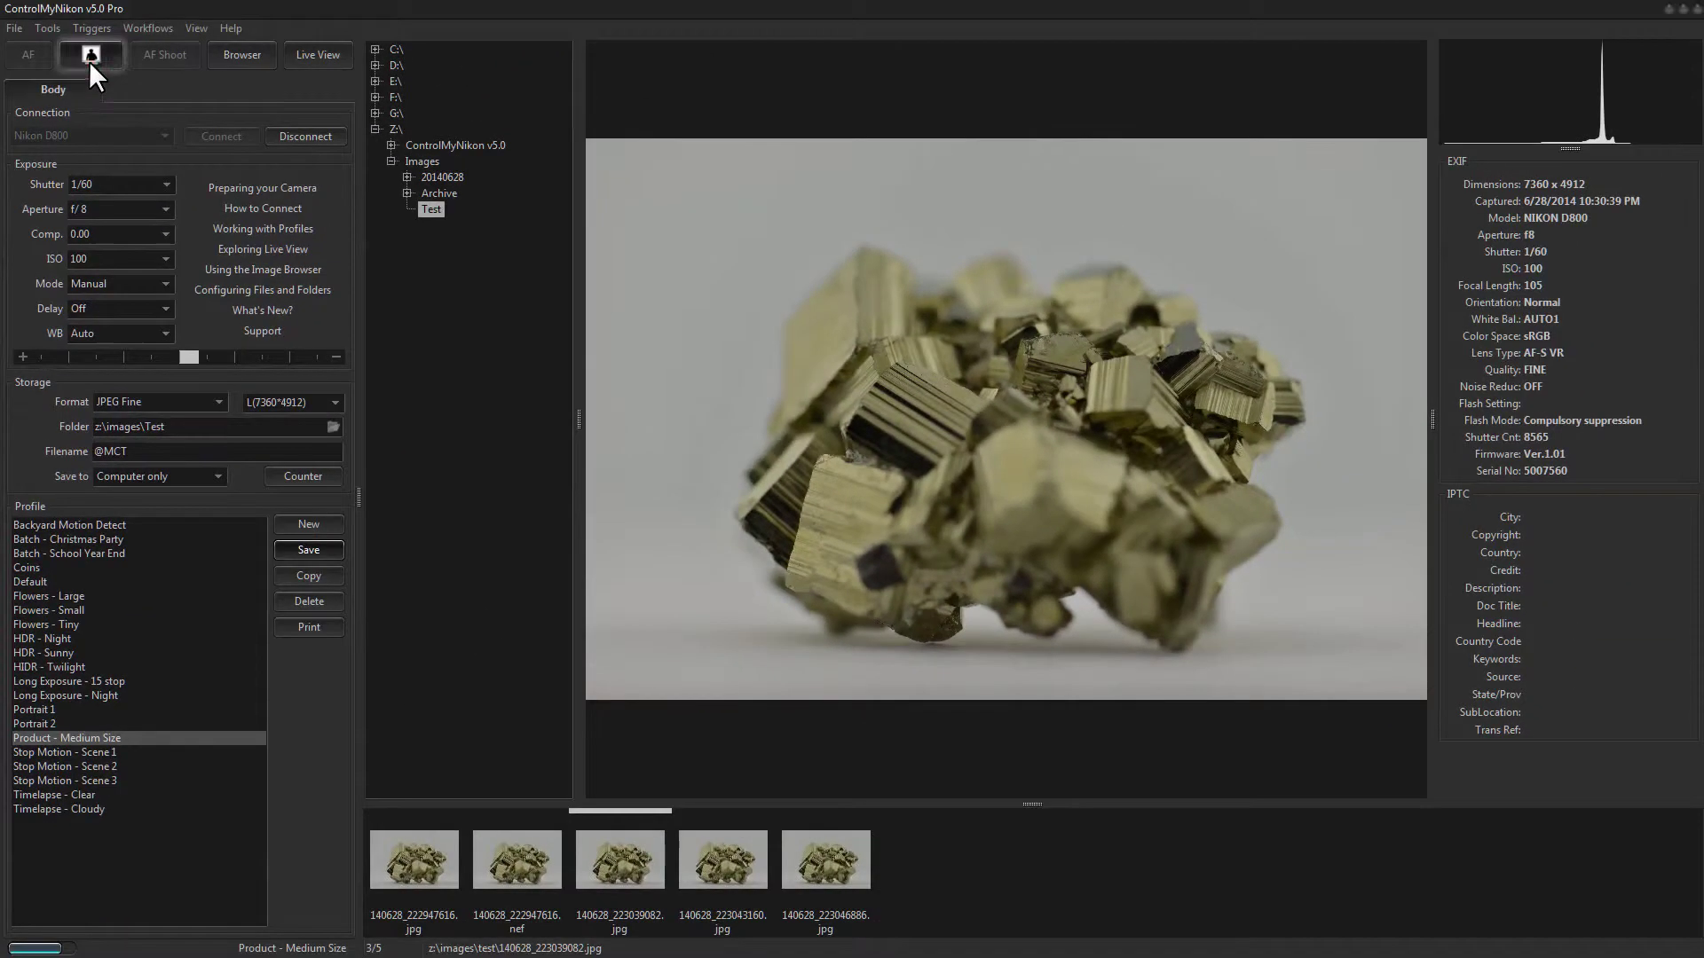
- Take two captures, saved as 000002.jpg and 000003.jpg, then reopen the Files and Folders help
{"action": "left_click", "coordinate": [89, 58]}
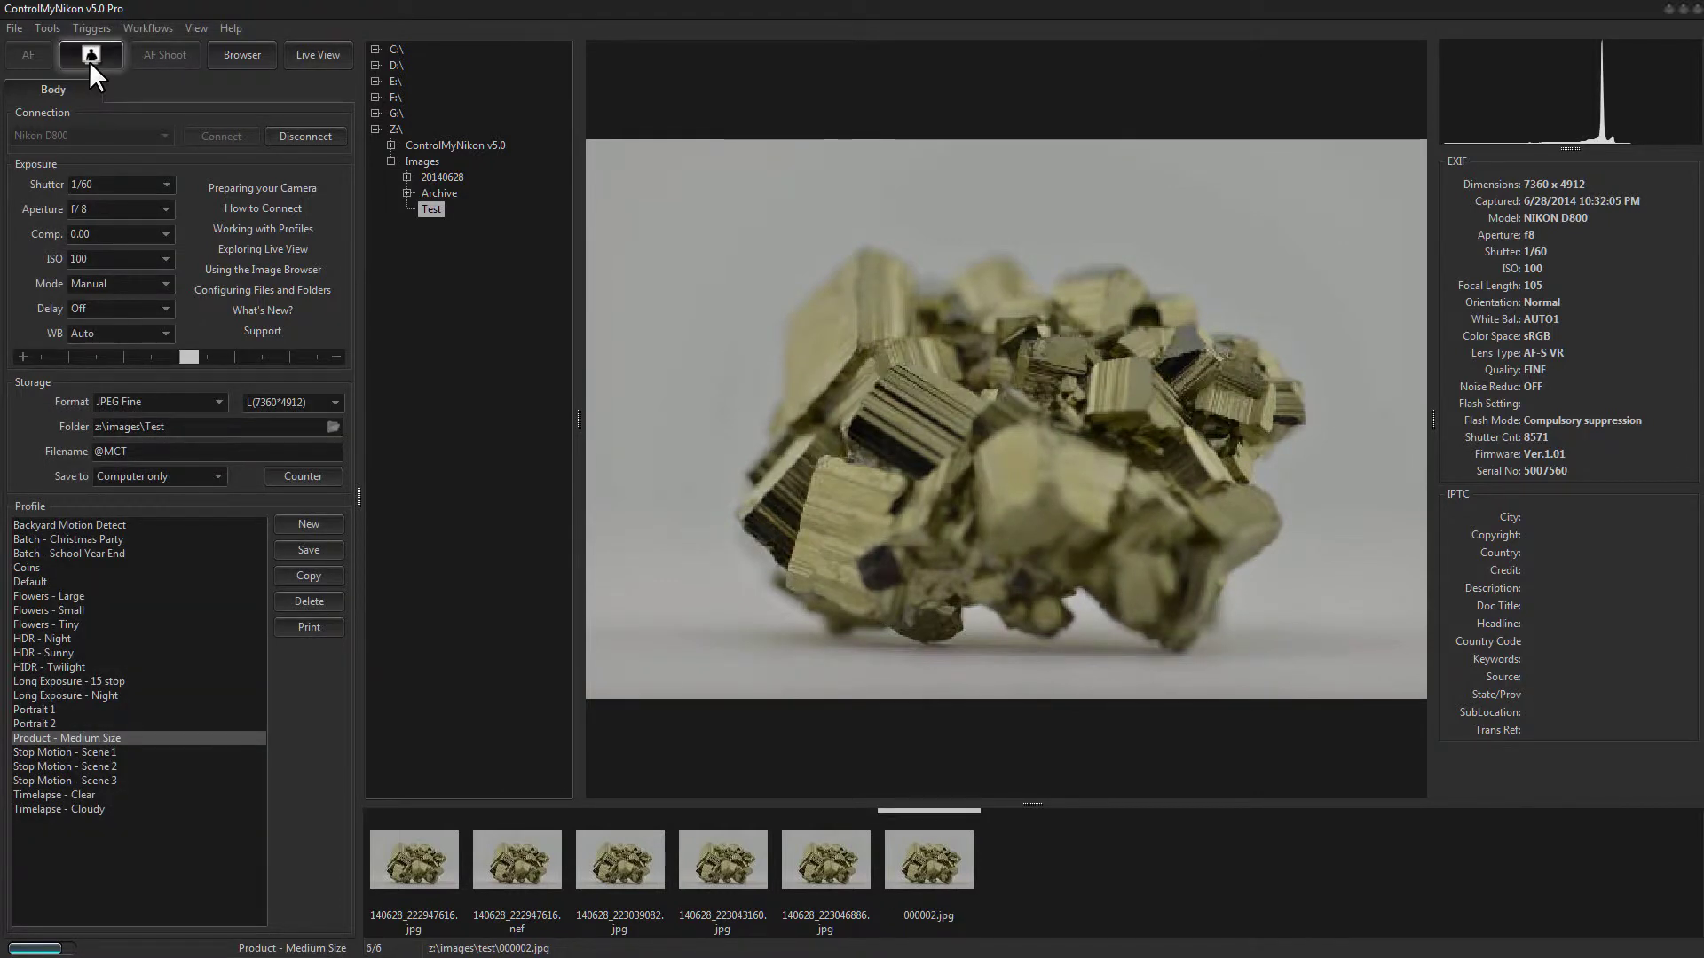
{"action": "left_click", "coordinate": [90, 57]}
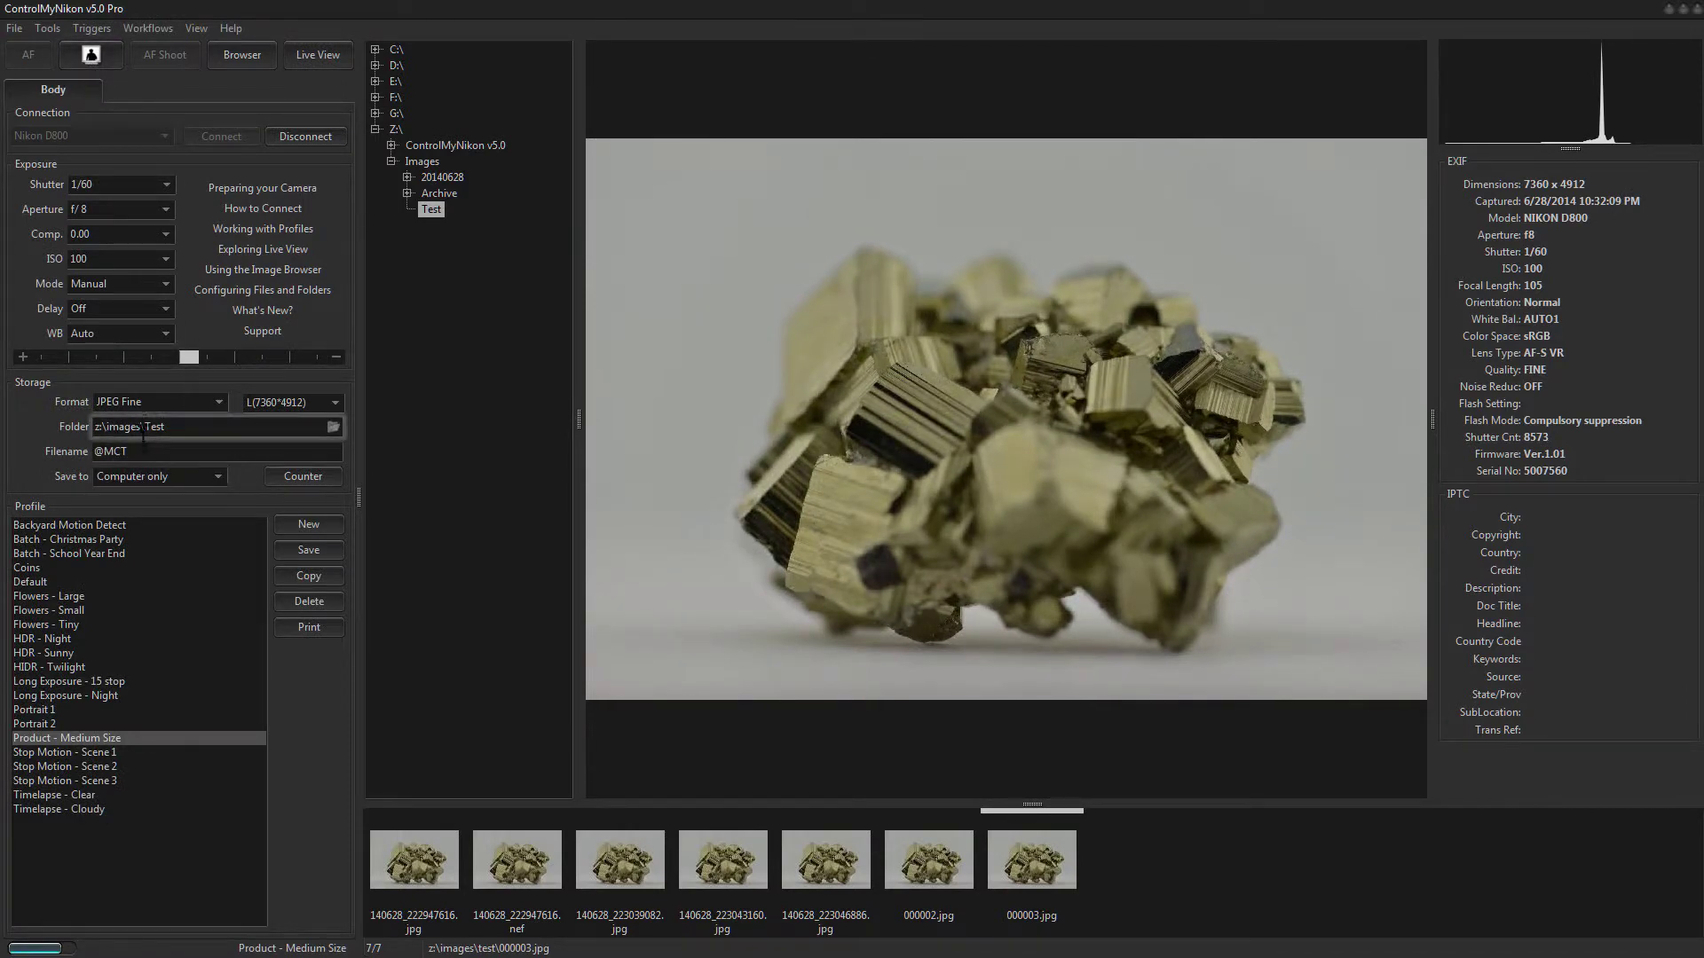
{"action": "left_click", "coordinate": [236, 291]}
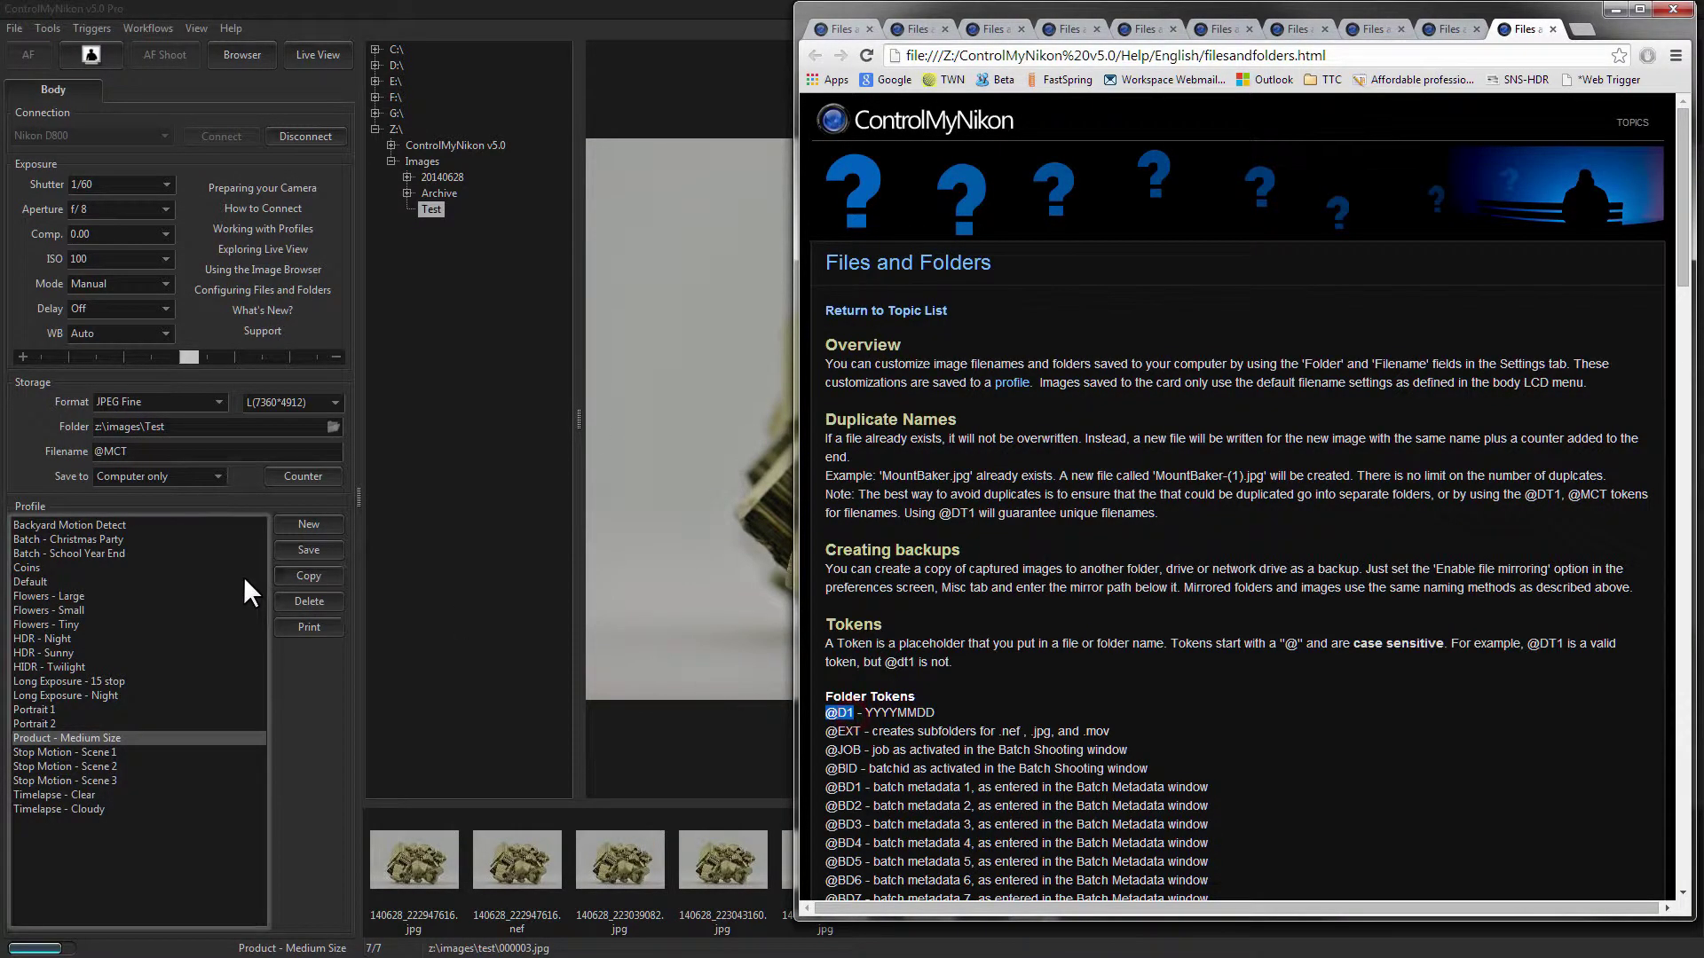
{"action": "left_click", "coordinate": [183, 427]}
{"action": "double_click", "coordinate": [183, 427]}
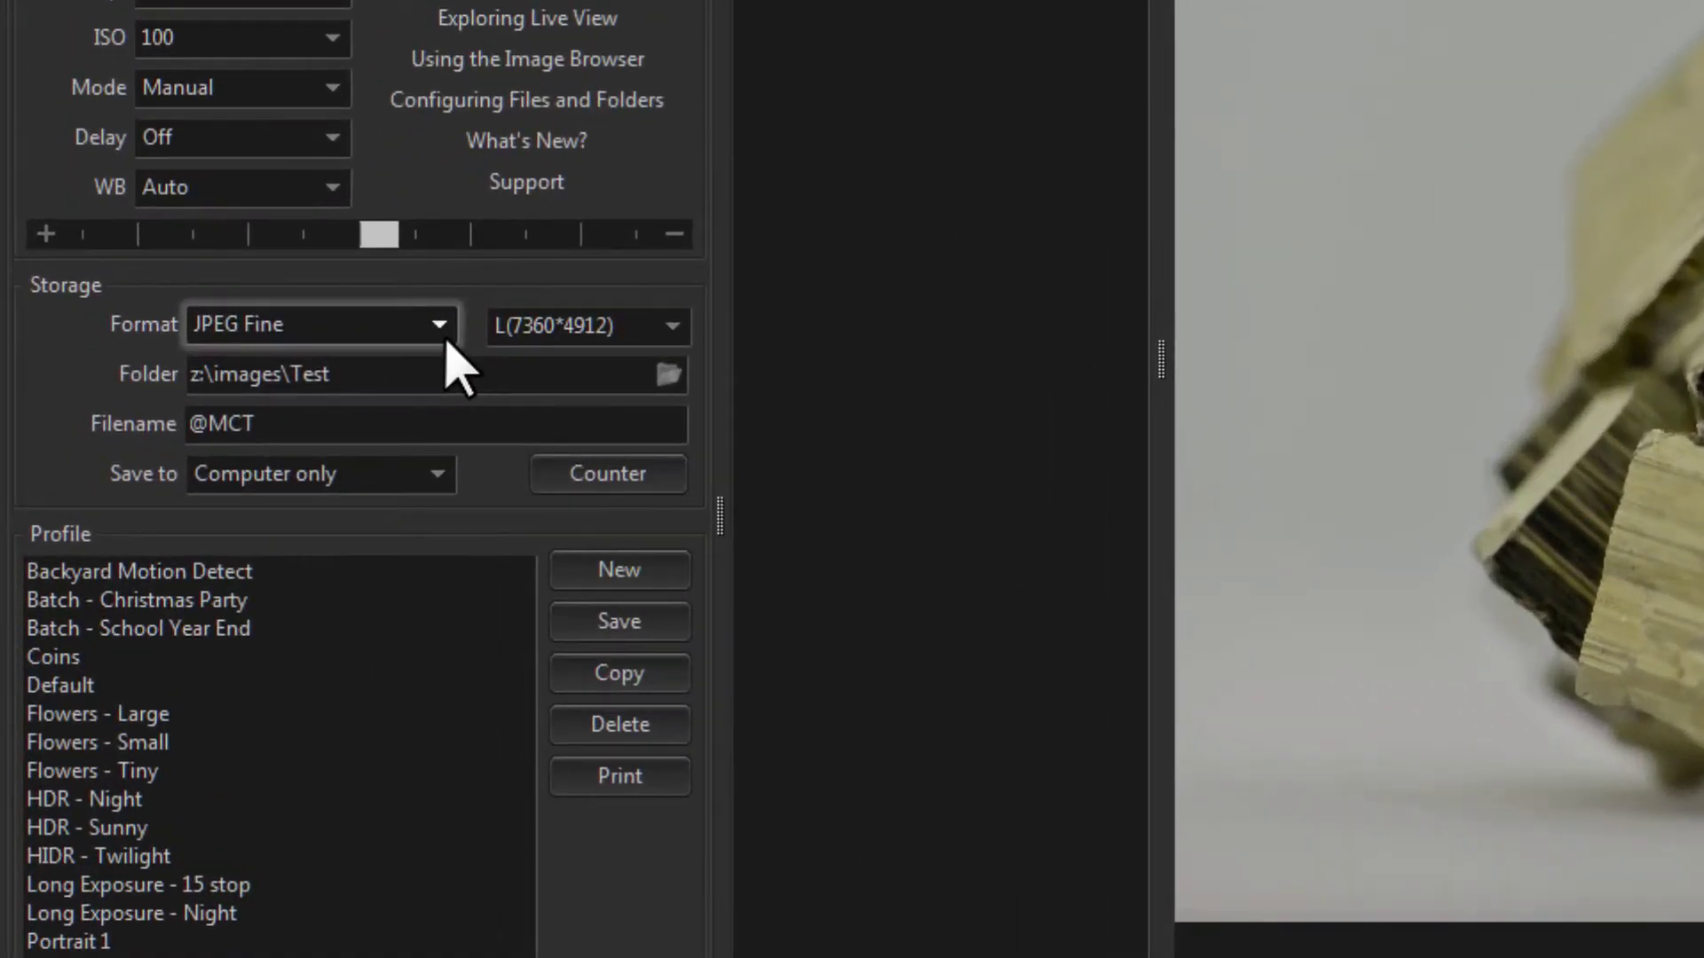
{"action": "type", "text": "\\@D1"}
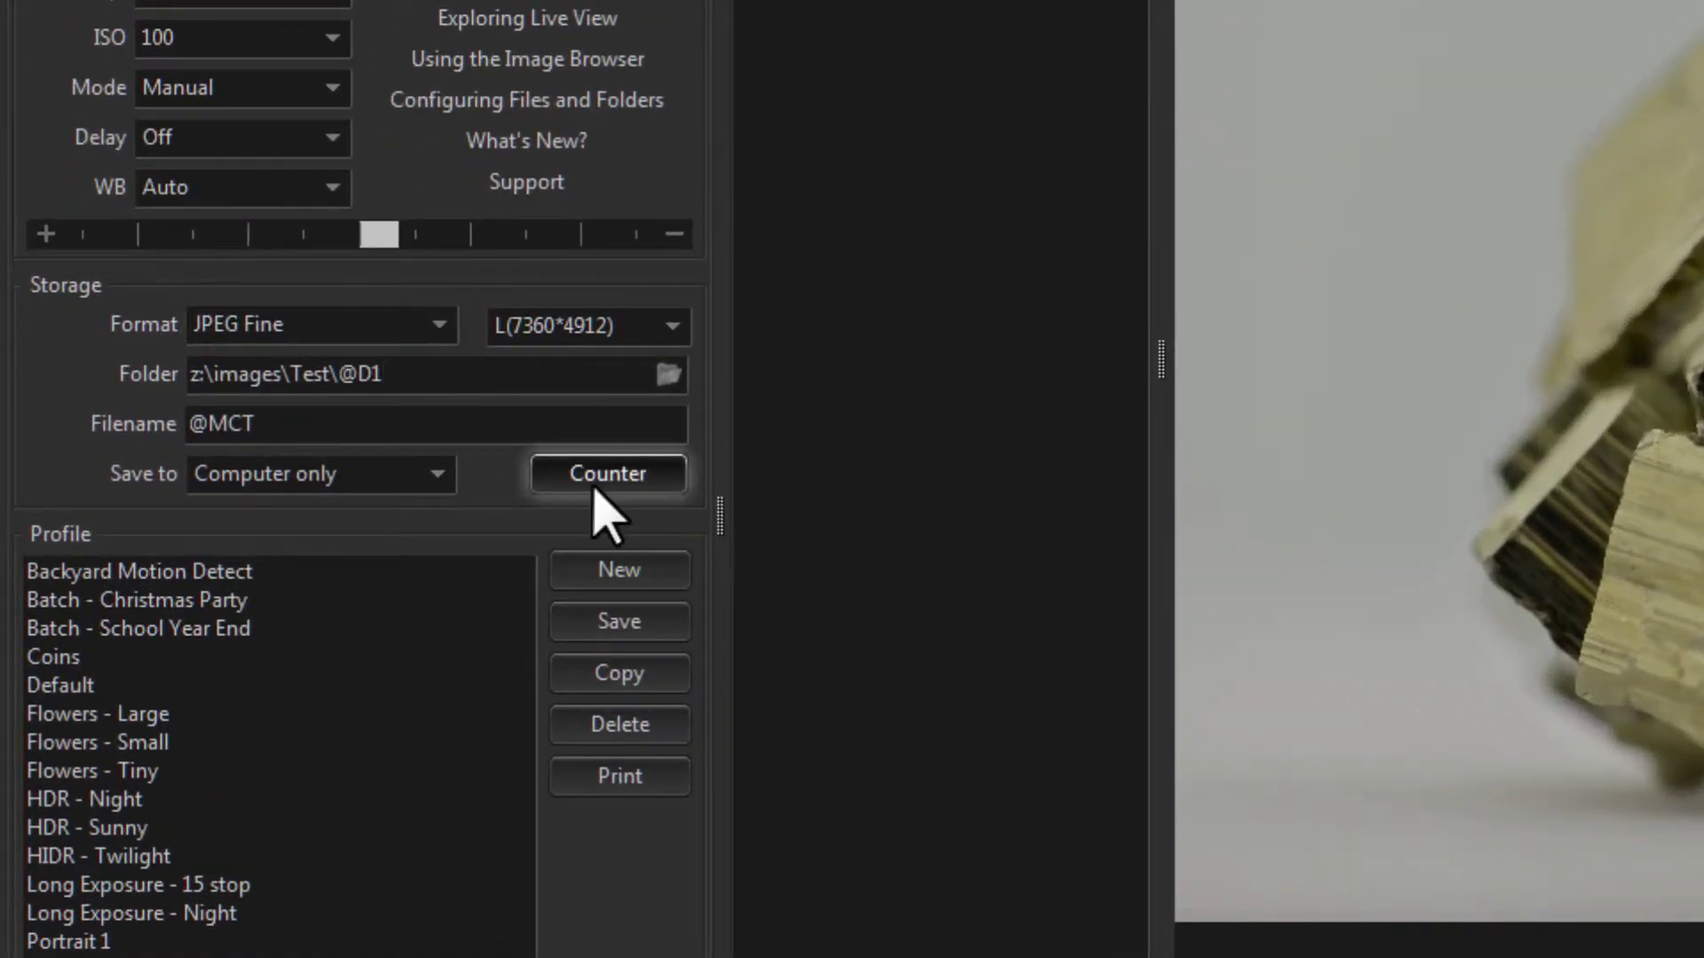
{"action": "left_click", "coordinate": [612, 624]}
{"action": "key", "text": "Return"}
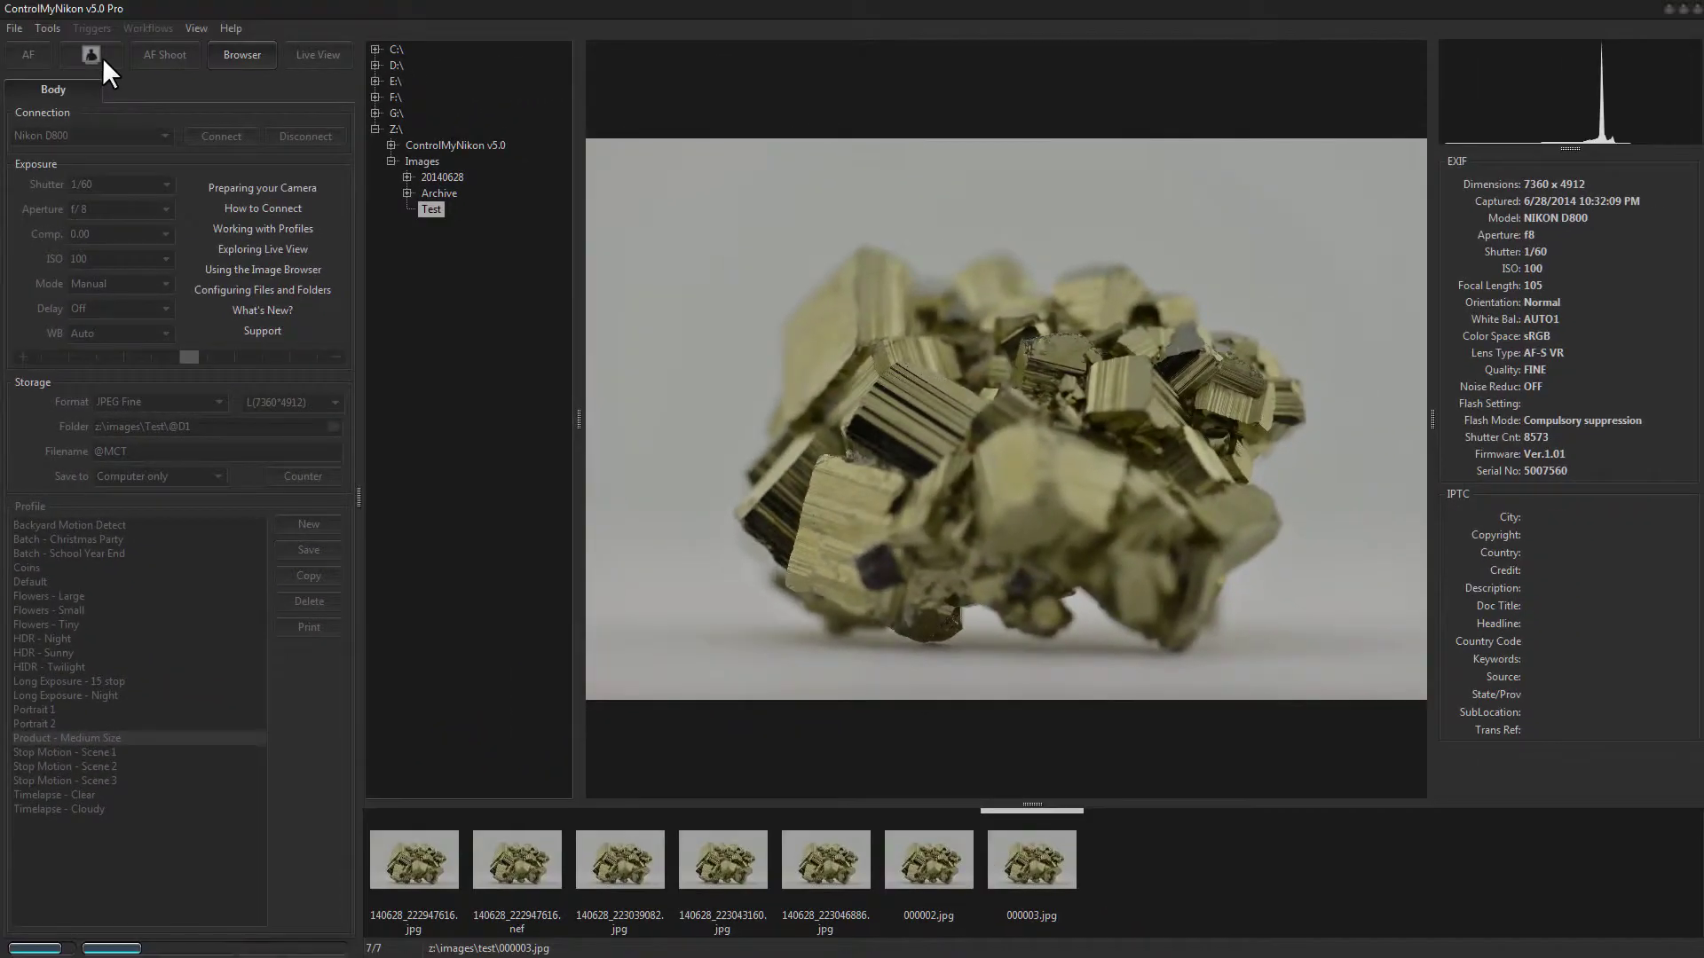
- Take three captures into the new dated 20140628 subfolder
{"action": "left_click", "coordinate": [103, 57]}
{"action": "left_click", "coordinate": [103, 57]}
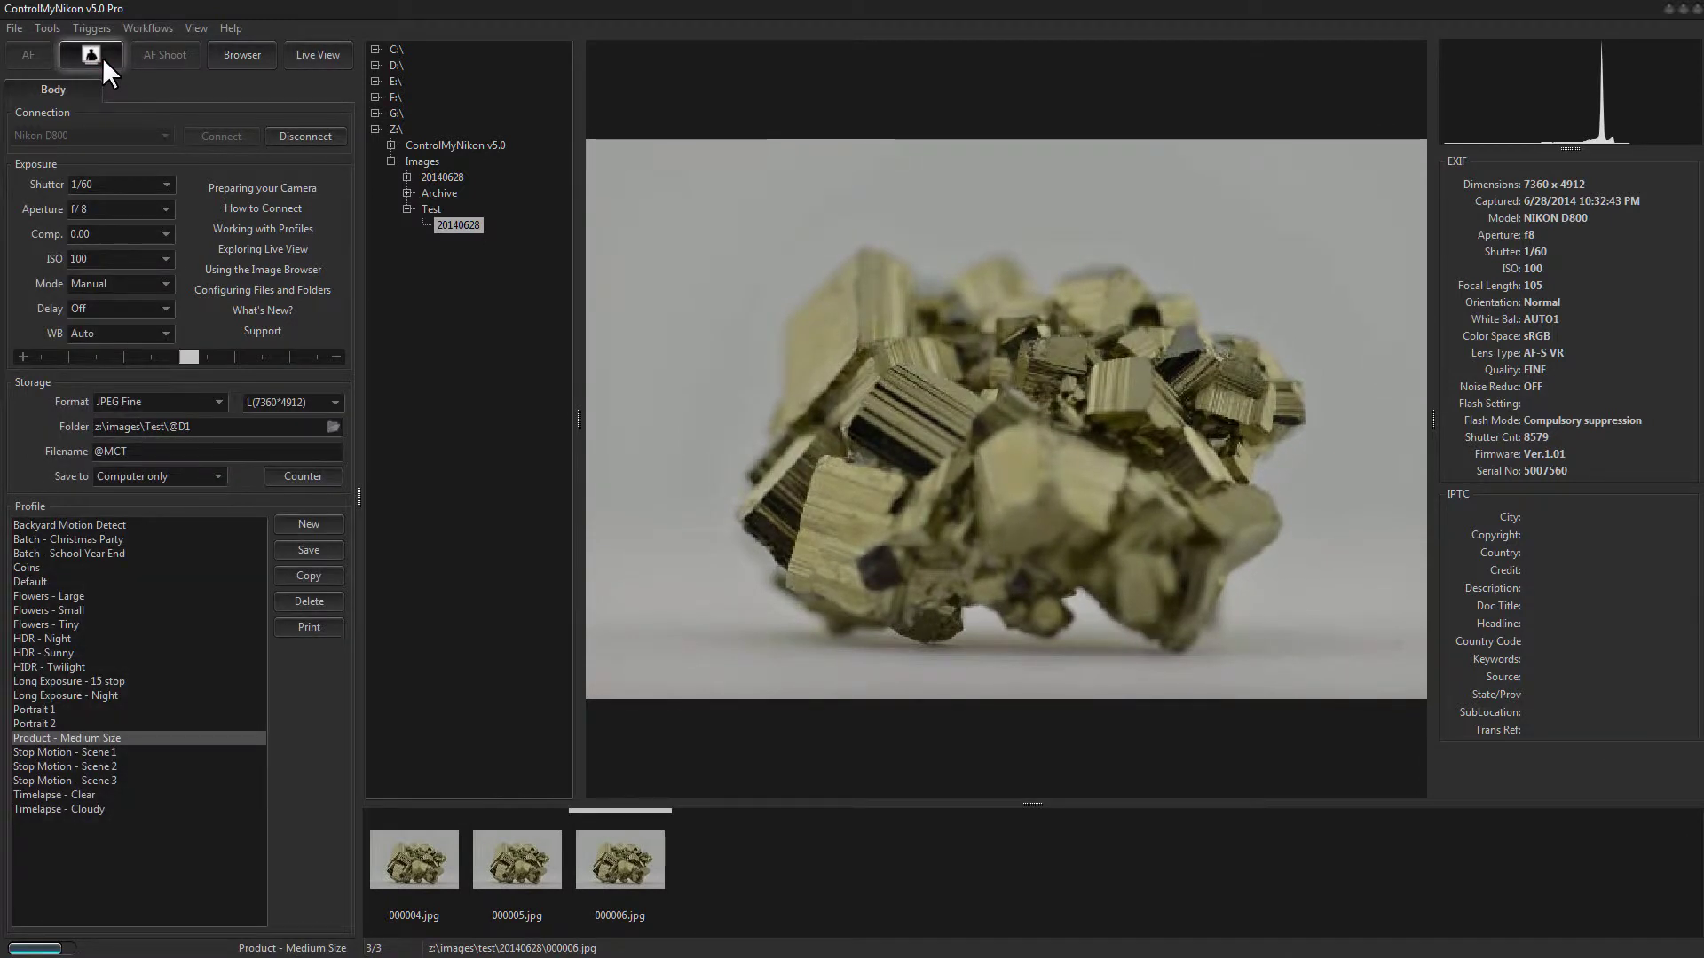
{"action": "left_click", "coordinate": [103, 56]}
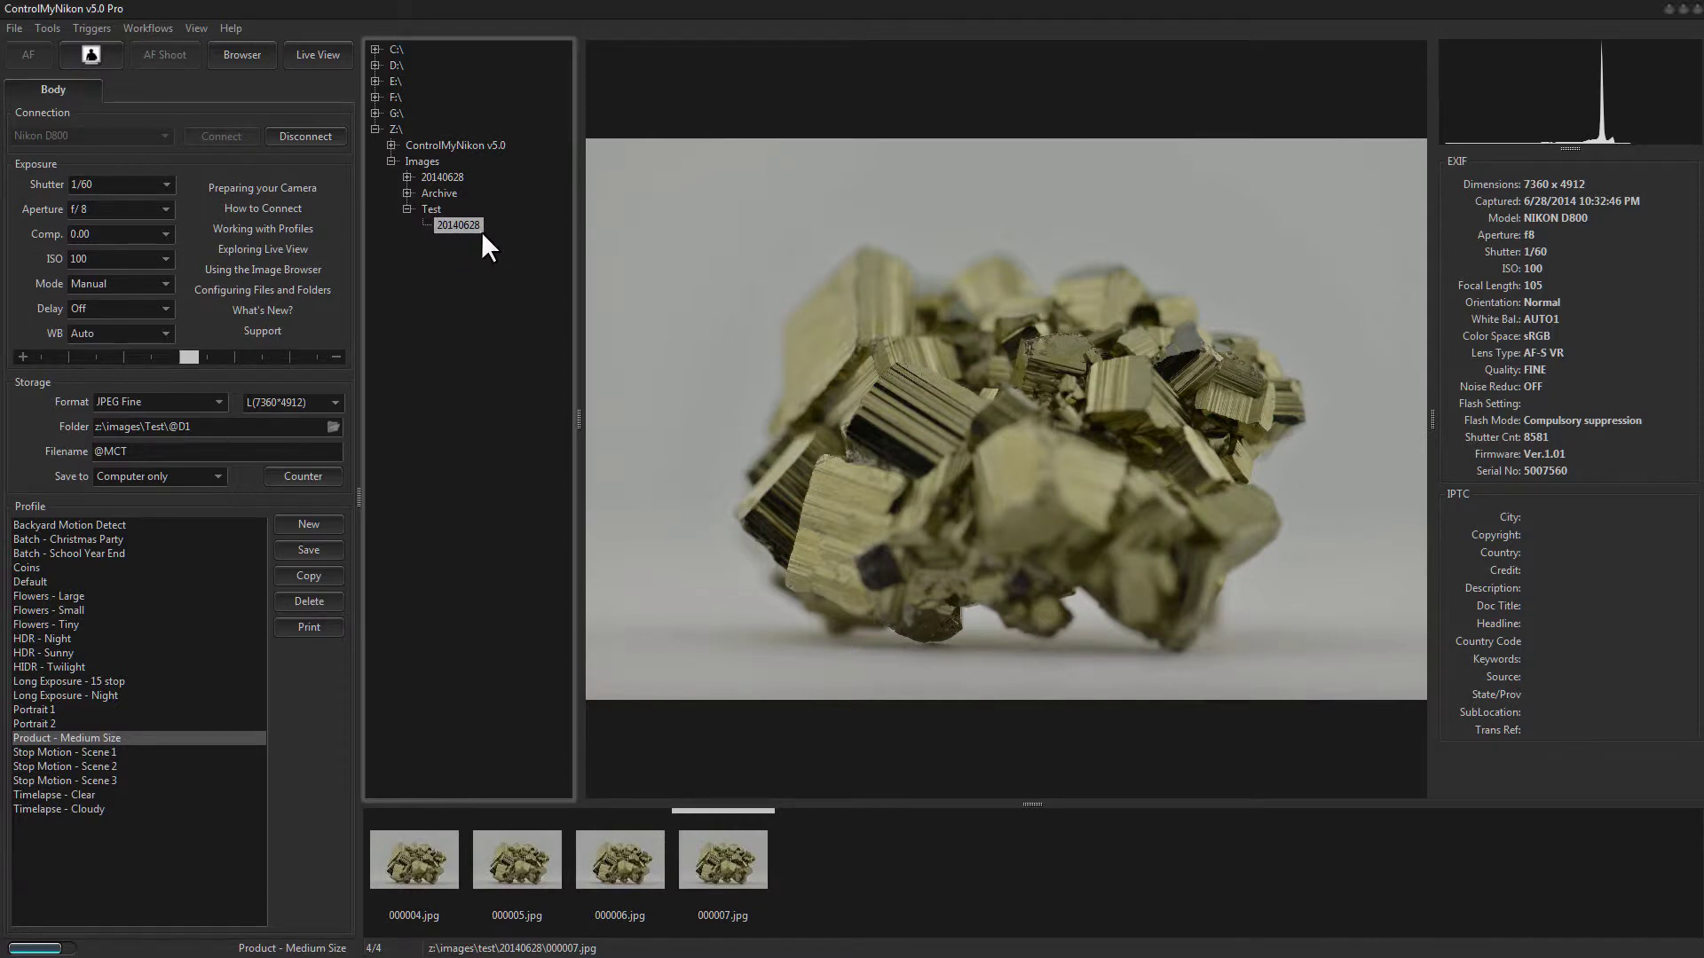
- Browse the new capture thumbnails 000005.jpg through 000007.jpg
{"action": "left_click", "coordinate": [444, 869]}
{"action": "left_click", "coordinate": [510, 866]}
{"action": "left_click", "coordinate": [594, 865]}
{"action": "left_click", "coordinate": [684, 862]}
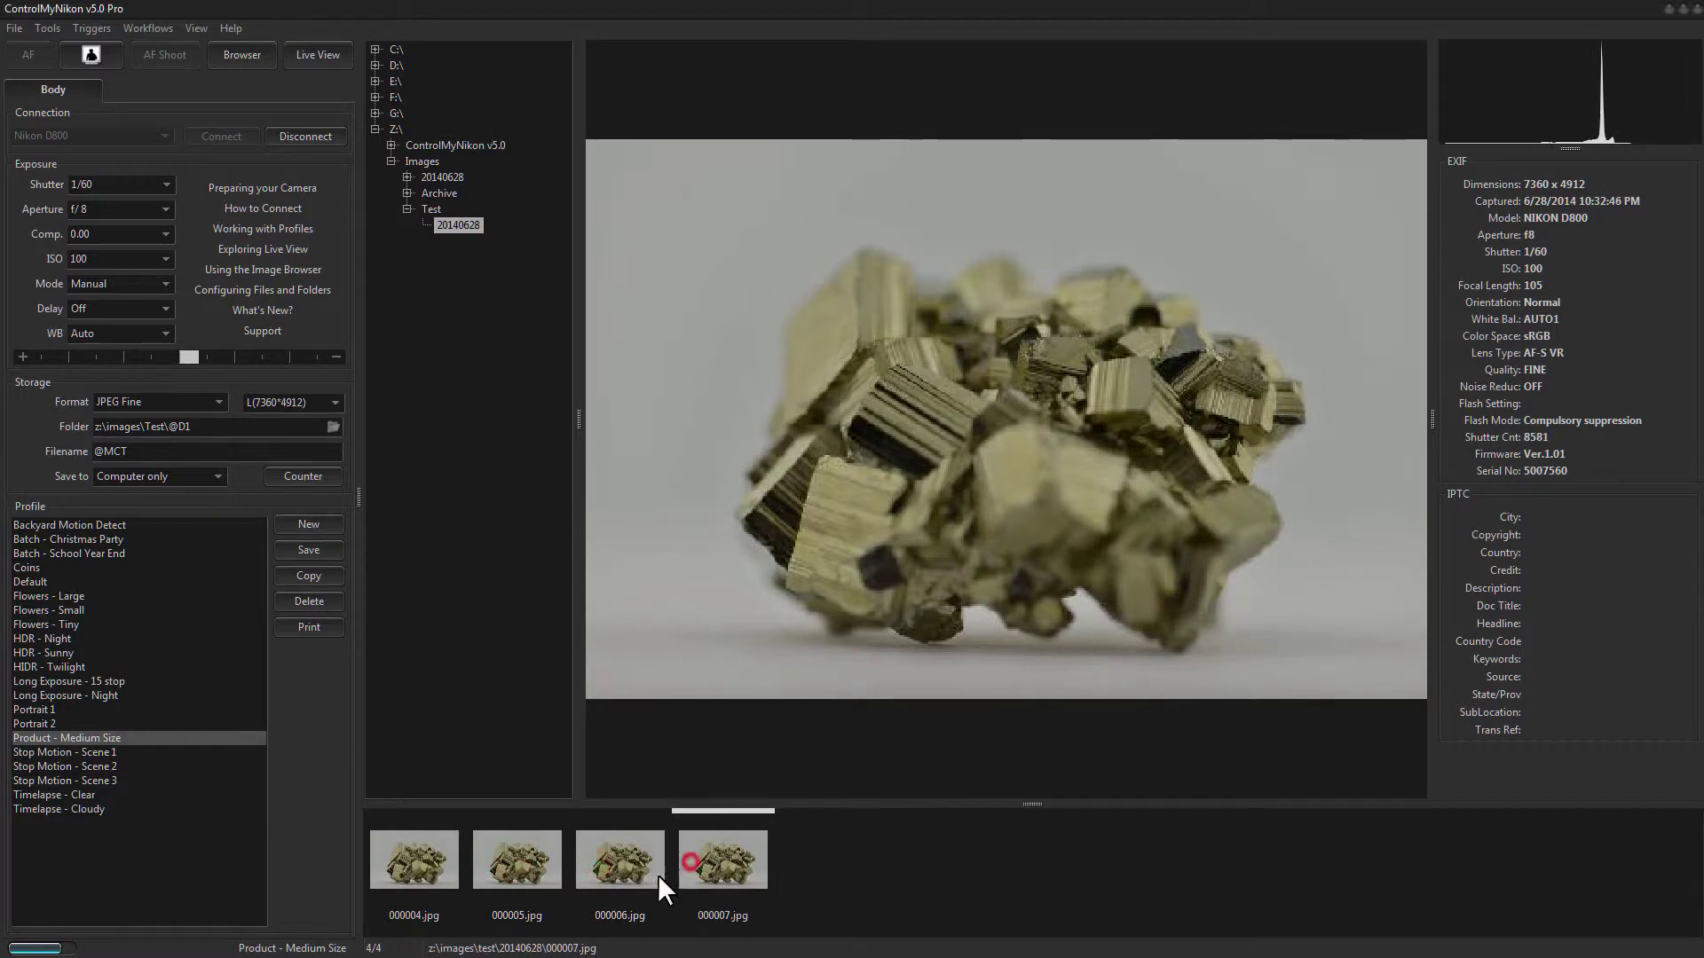
{"action": "left_click", "coordinate": [602, 871]}
{"action": "left_click", "coordinate": [506, 870]}
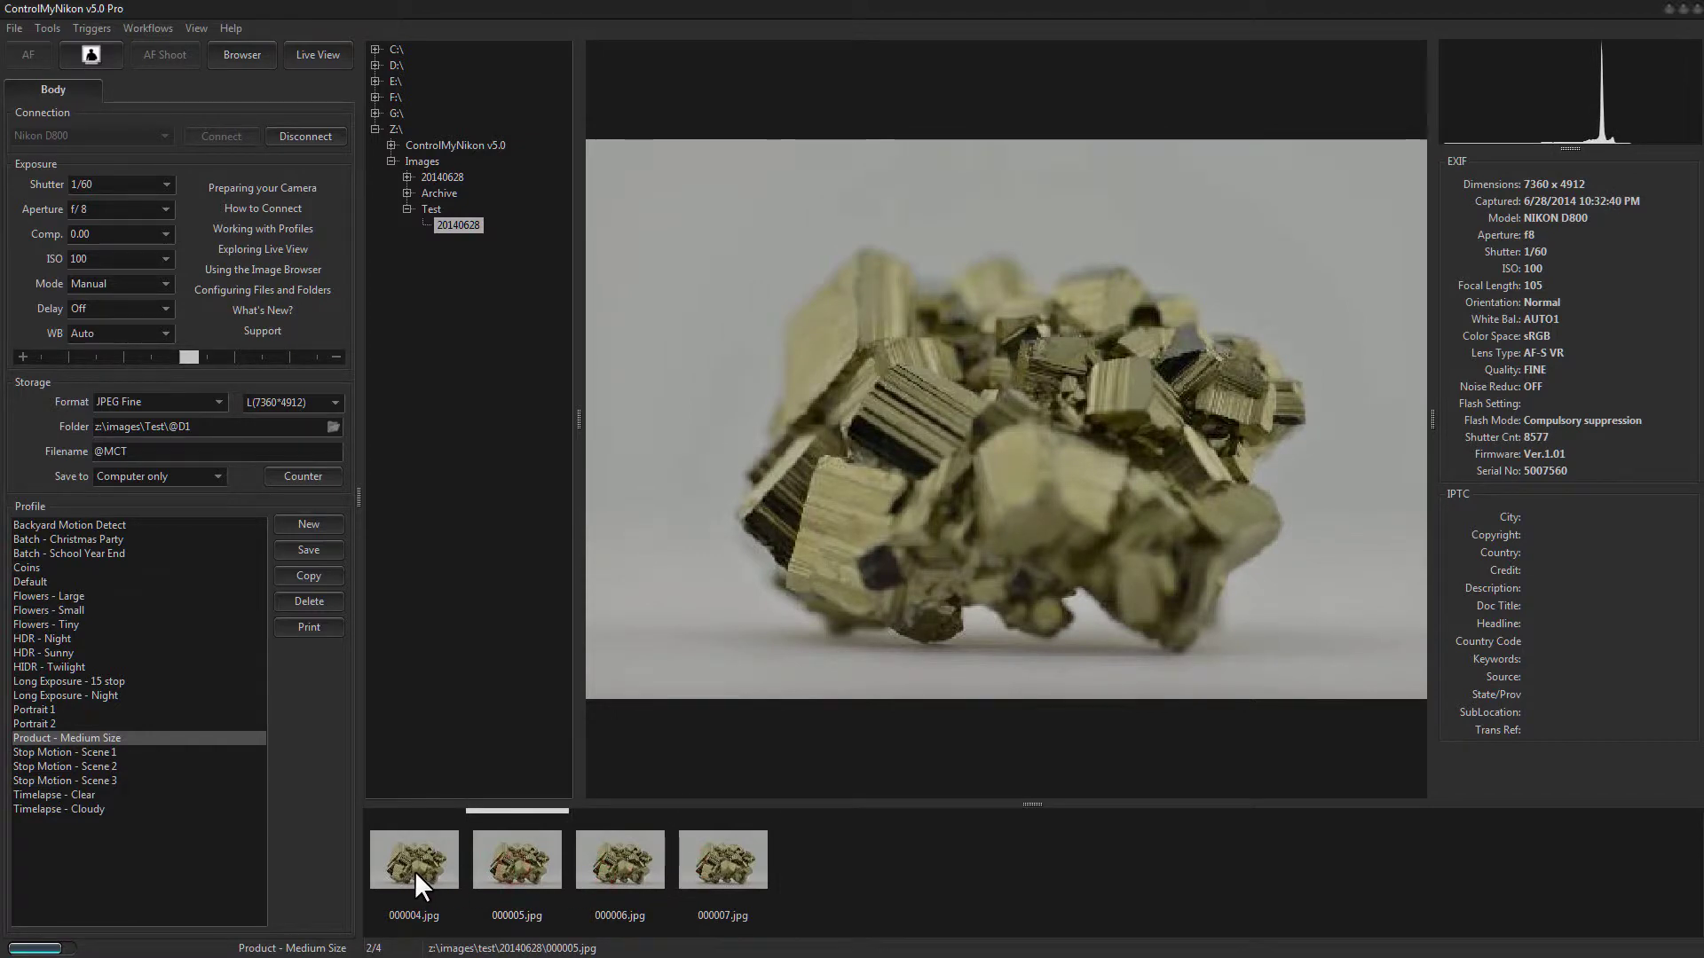
{"action": "left_click", "coordinate": [263, 290]}
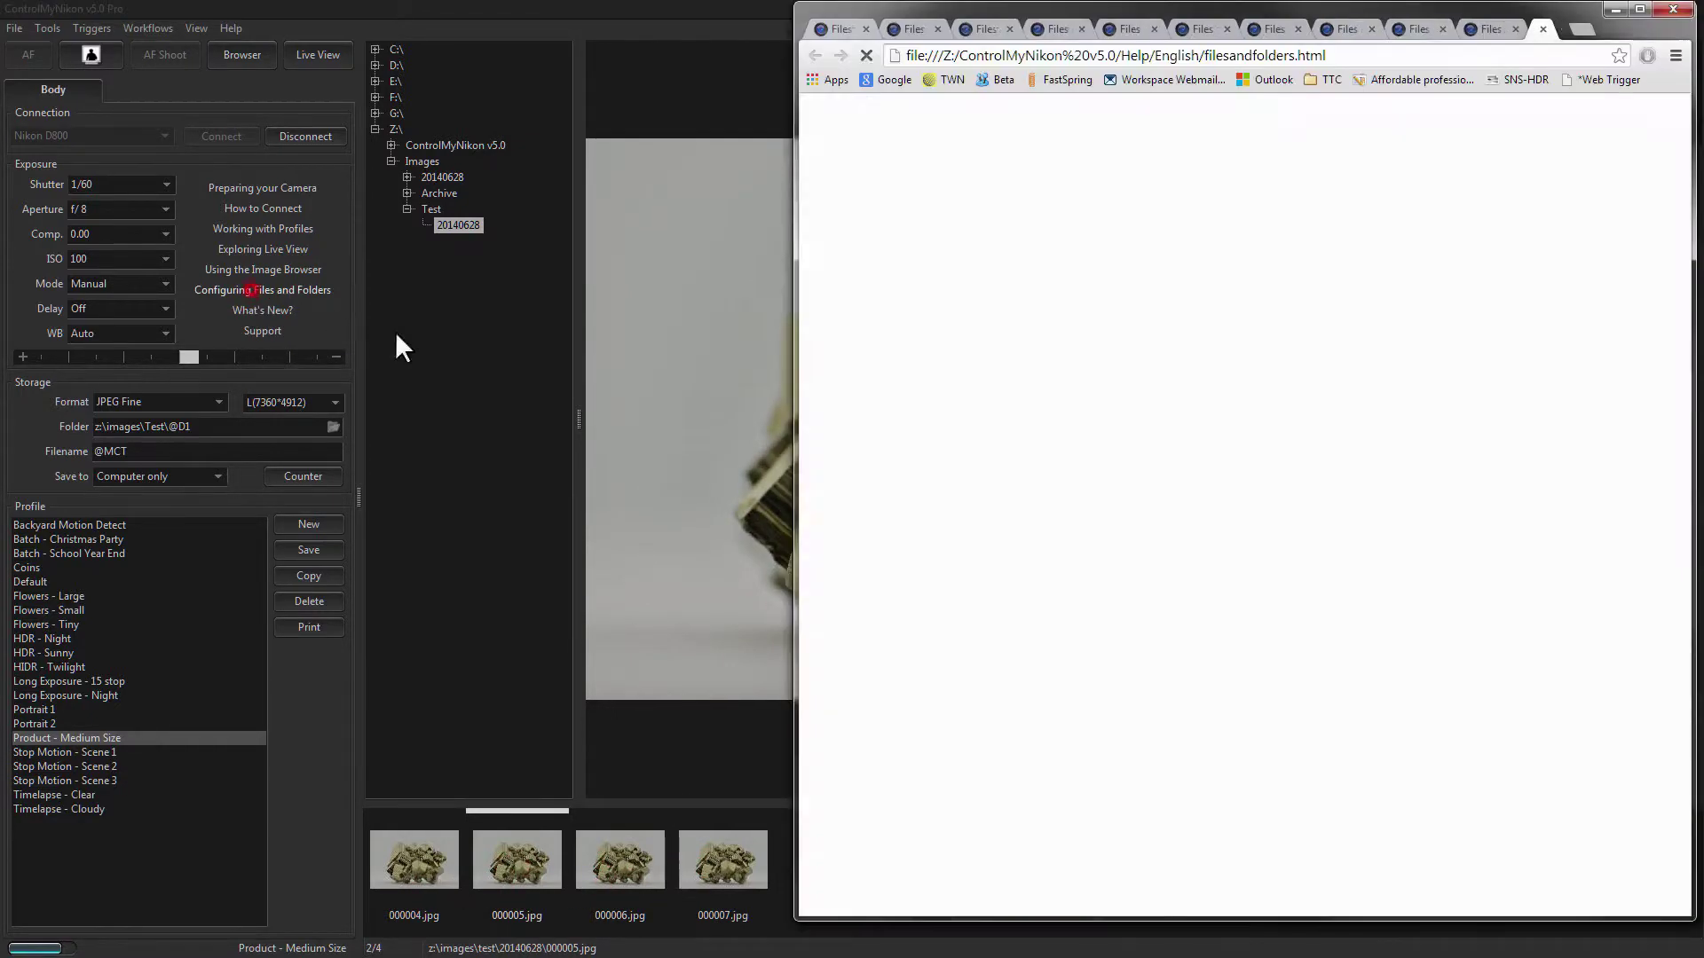
{"action": "scroll", "coordinate": [922, 662], "scroll_direction": "down", "scroll_amount": 6}
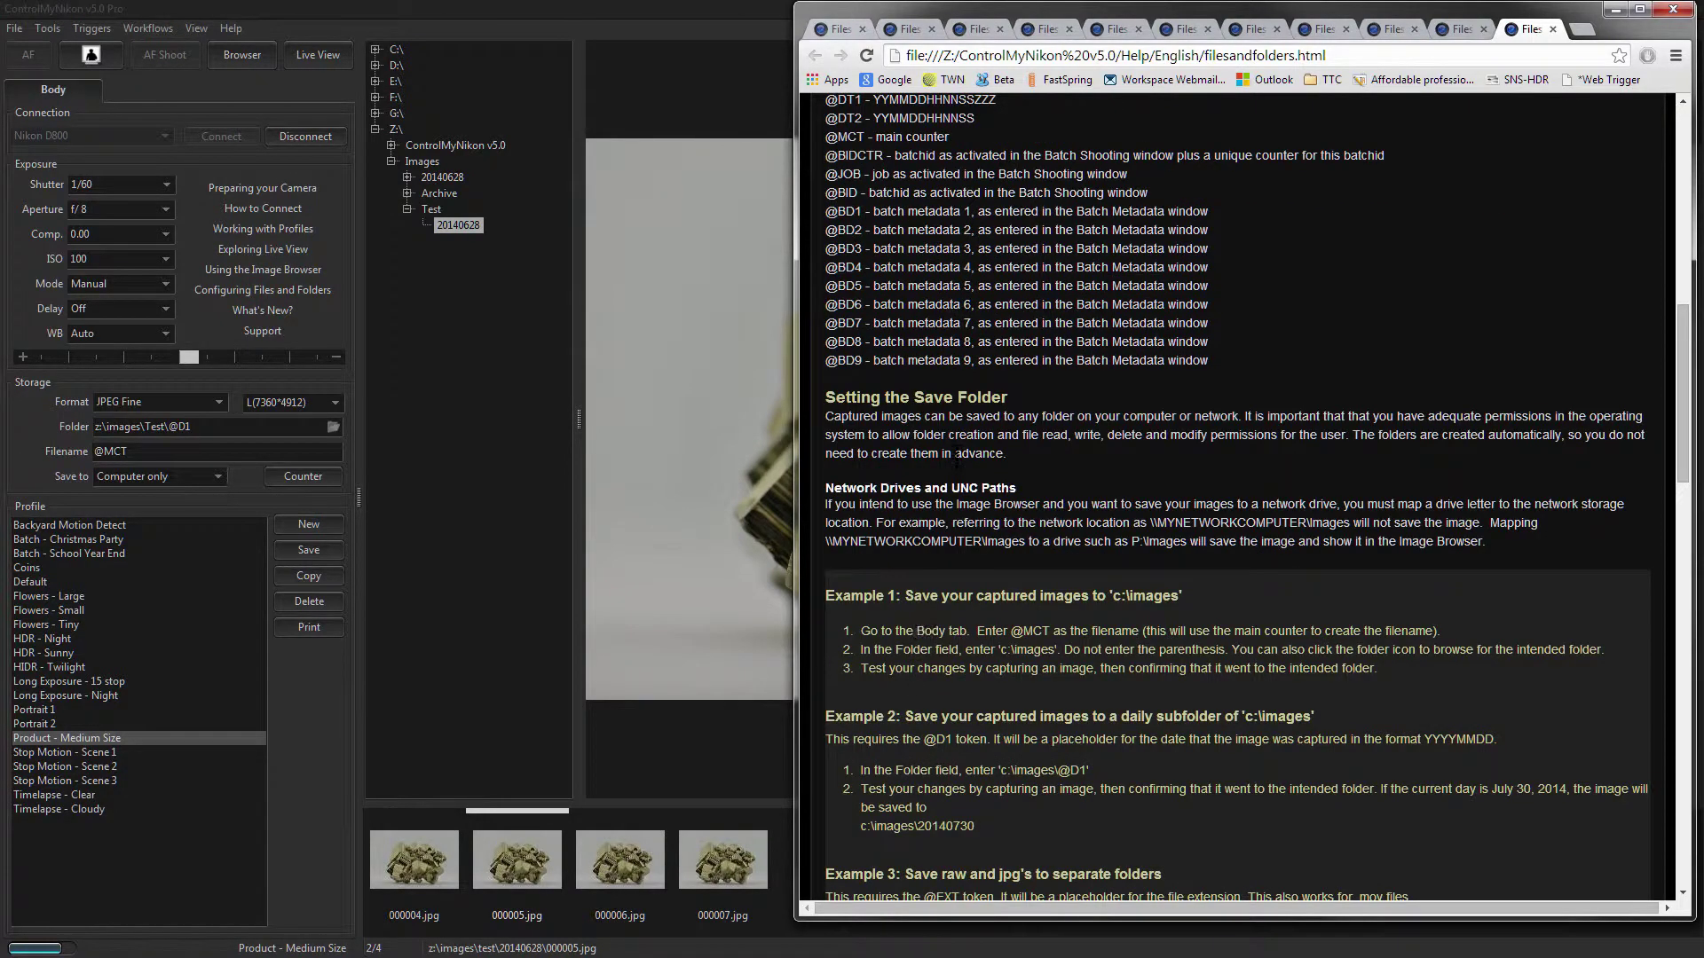
{"action": "scroll", "coordinate": [1257, 498], "scroll_direction": "up", "scroll_amount": 1}
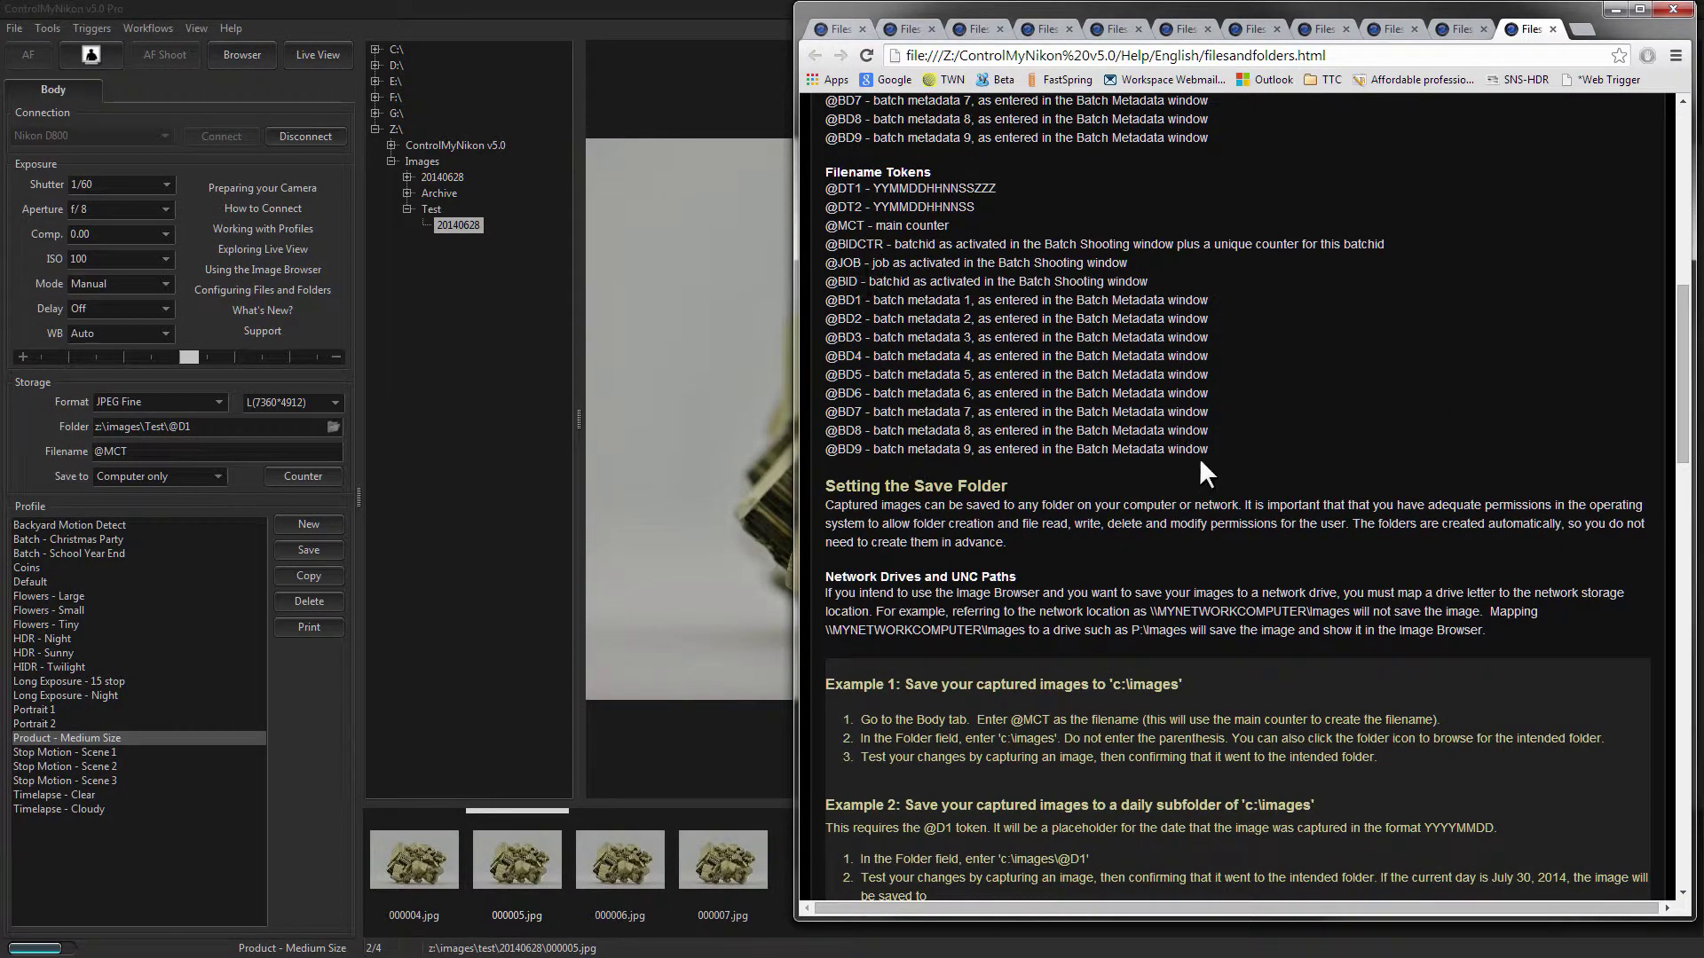
{"action": "left_click_drag", "start_coordinate": [1207, 471], "coordinate": [1060, 290]}
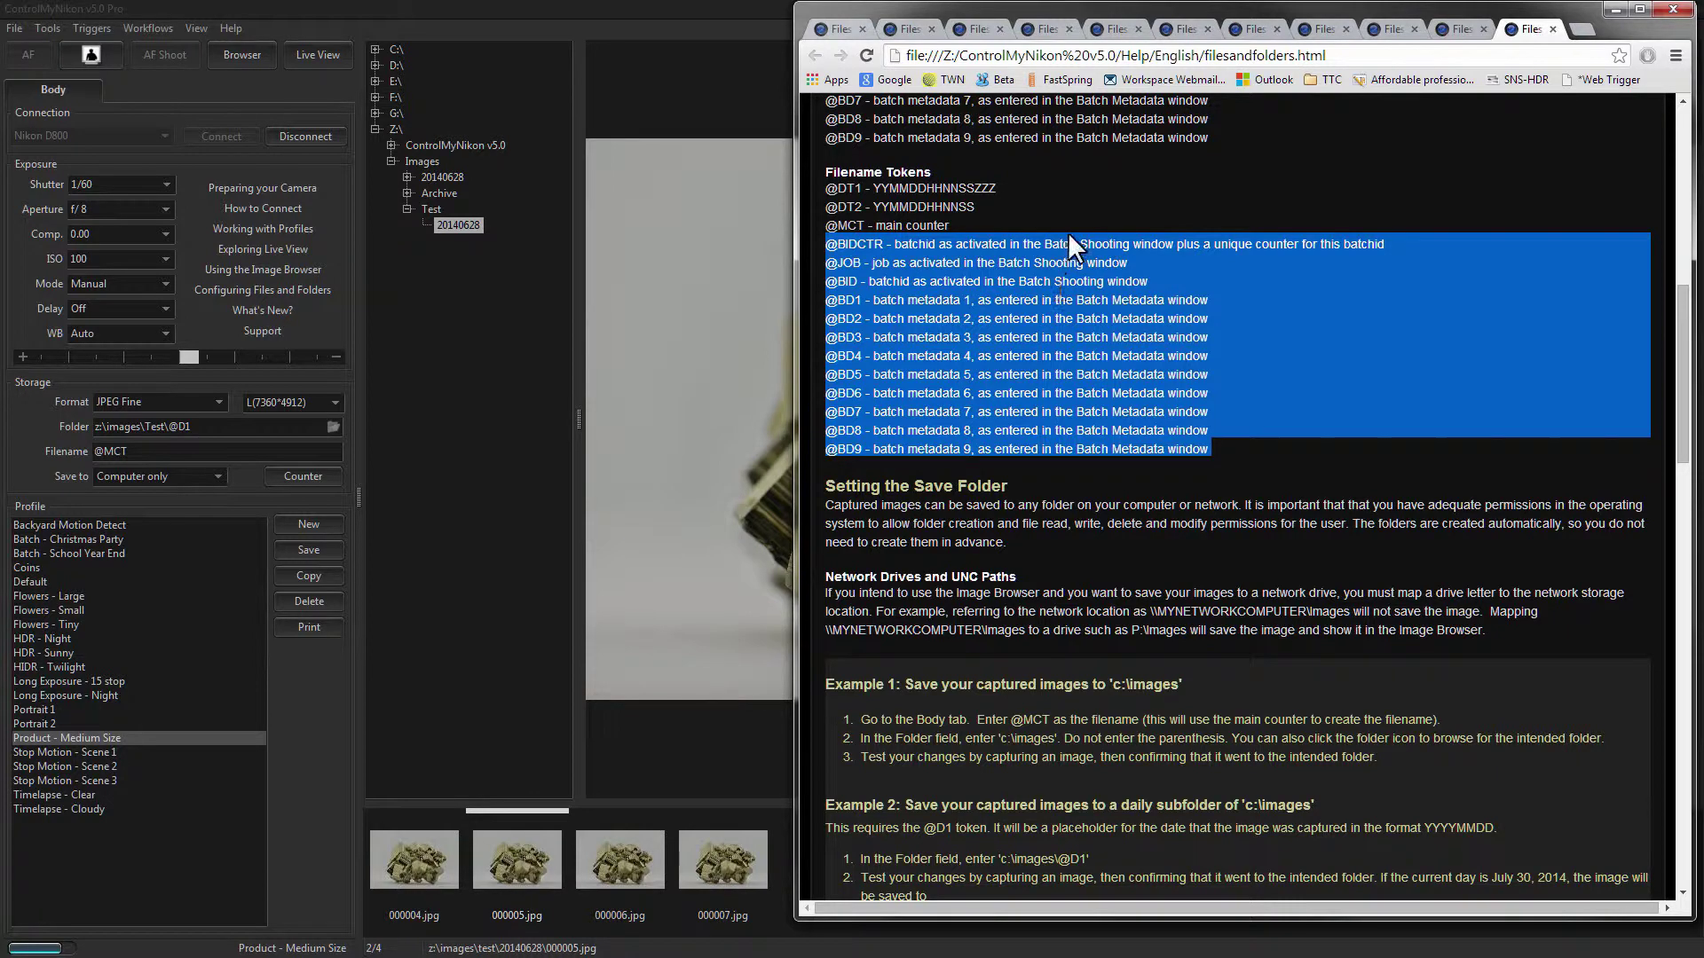
{"action": "left_click", "coordinate": [871, 487]}
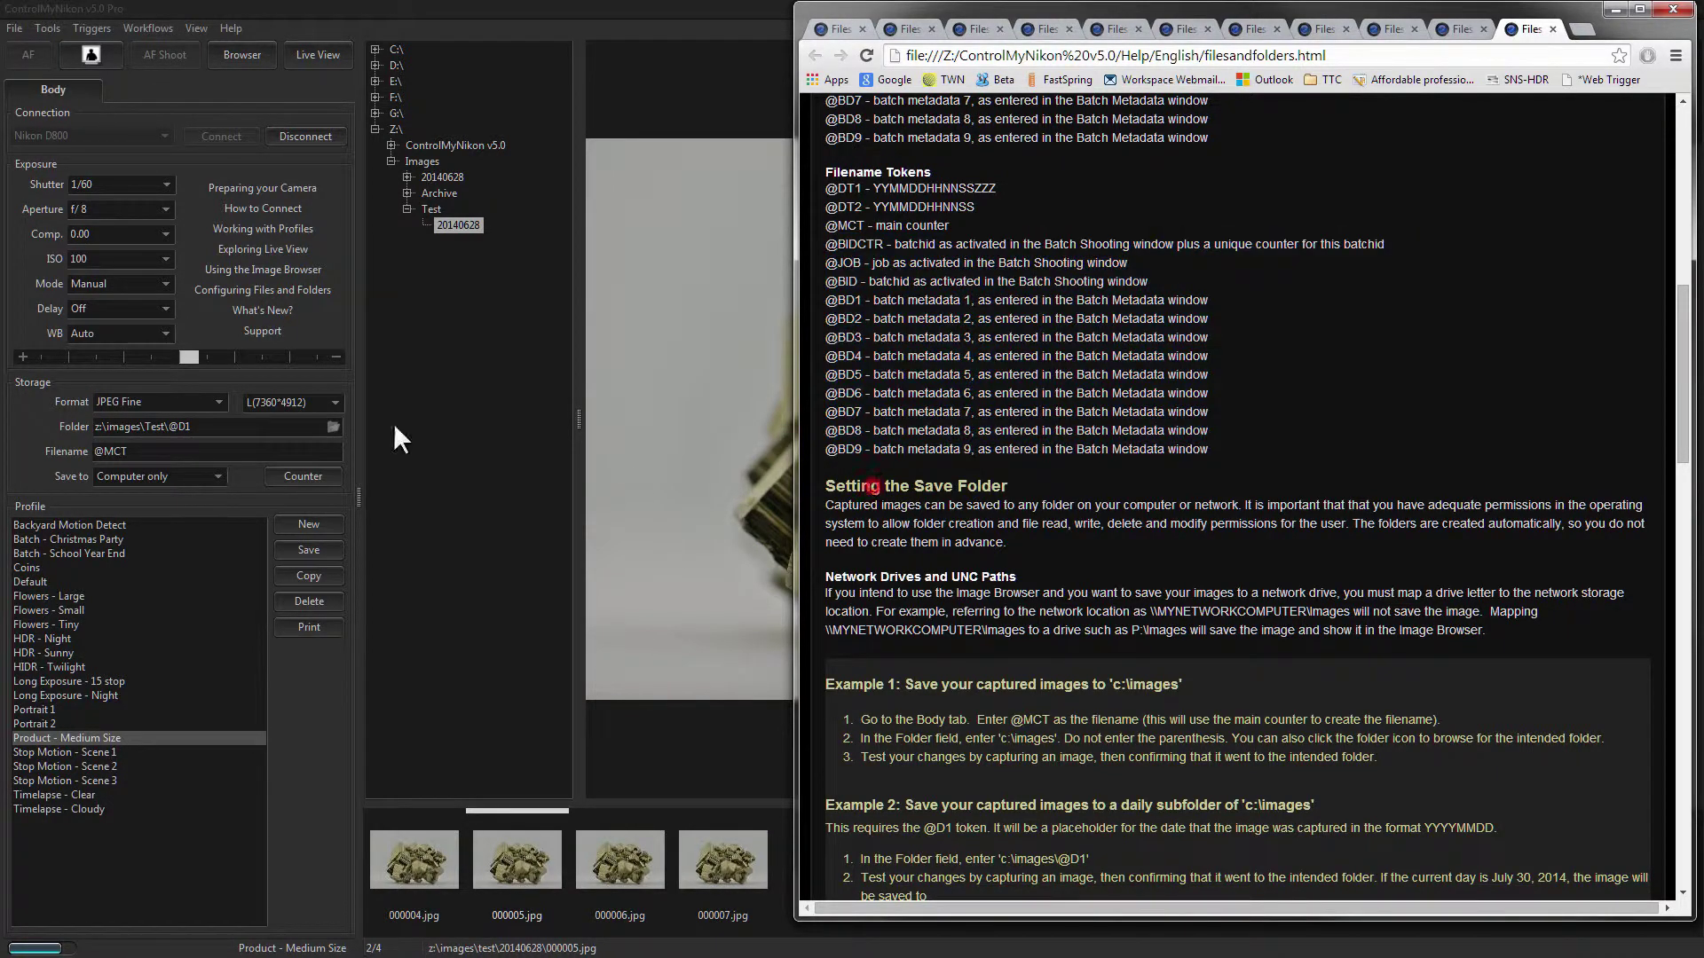
{"action": "left_click", "coordinate": [213, 426]}
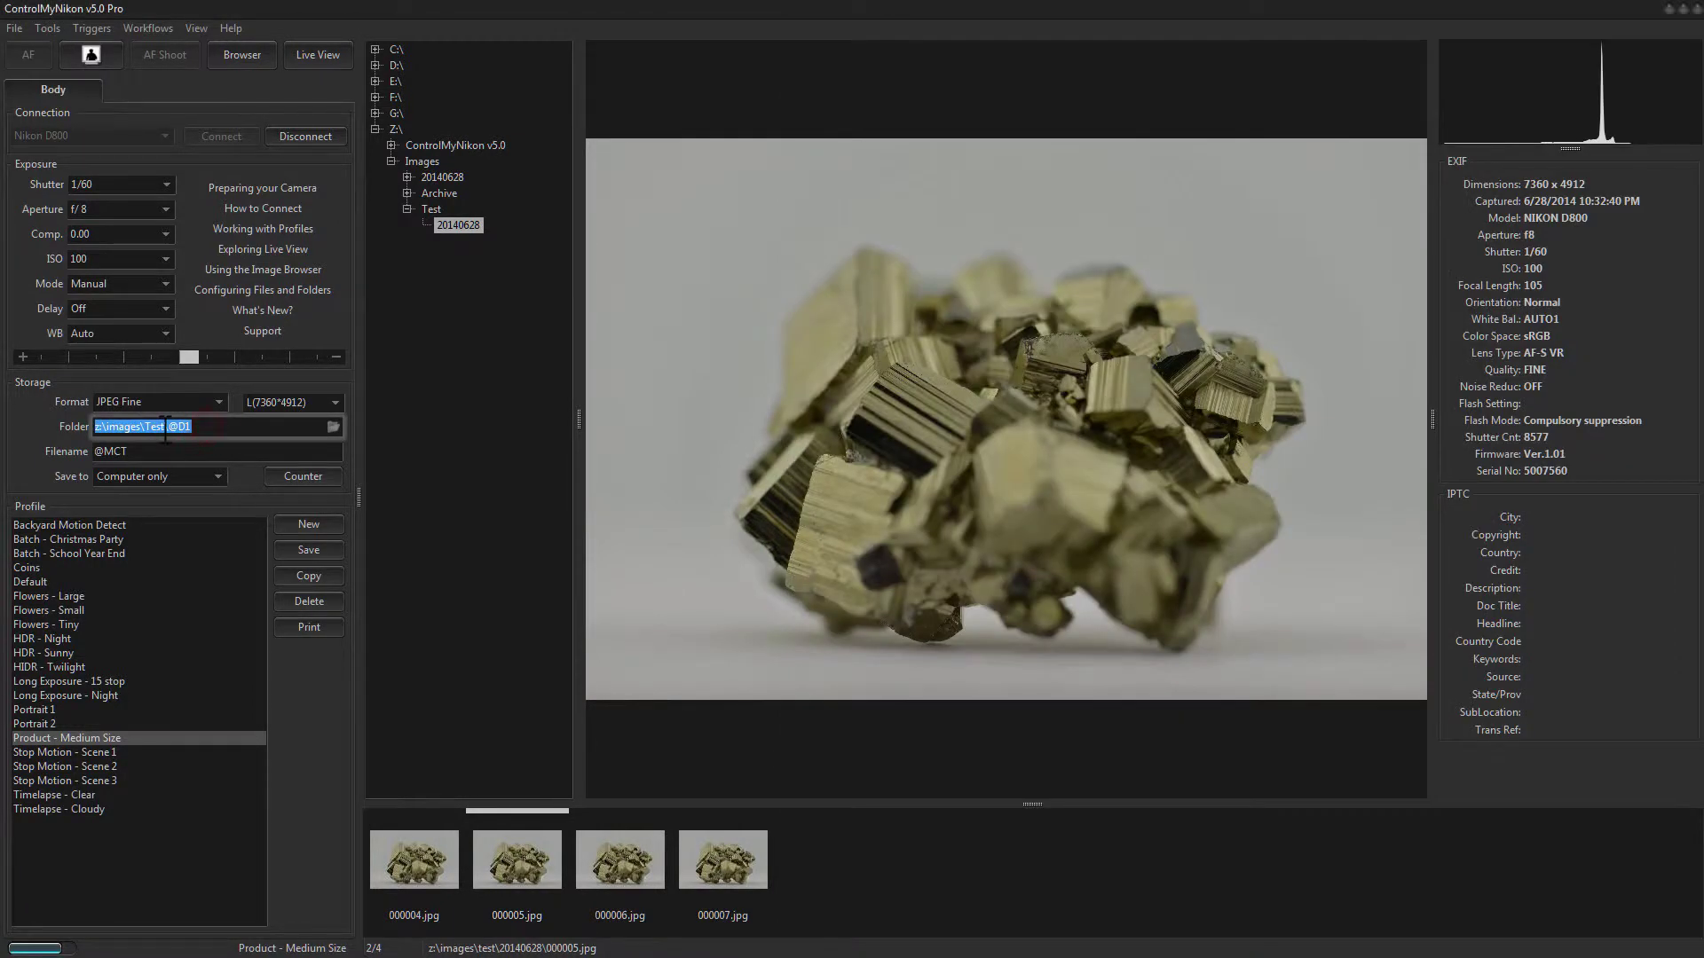
{"action": "left_click", "coordinate": [166, 426]}
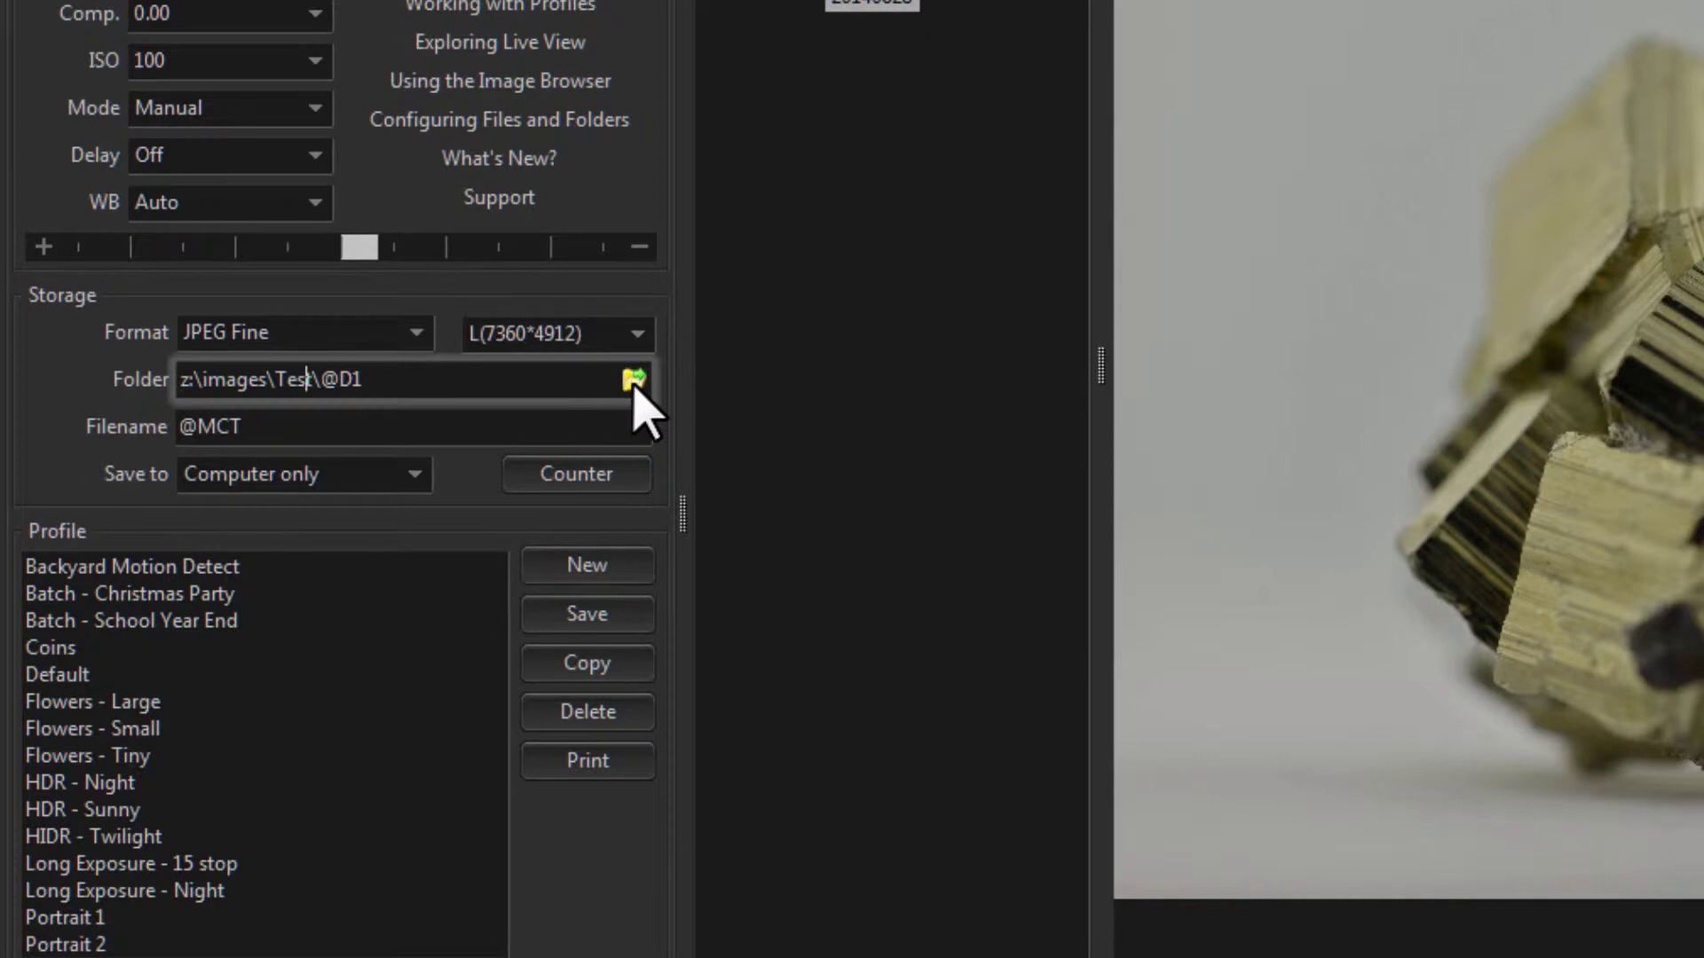
{"action": "left_click", "coordinate": [405, 382]}
{"action": "type", "text": "\\\\nikscomputer"}
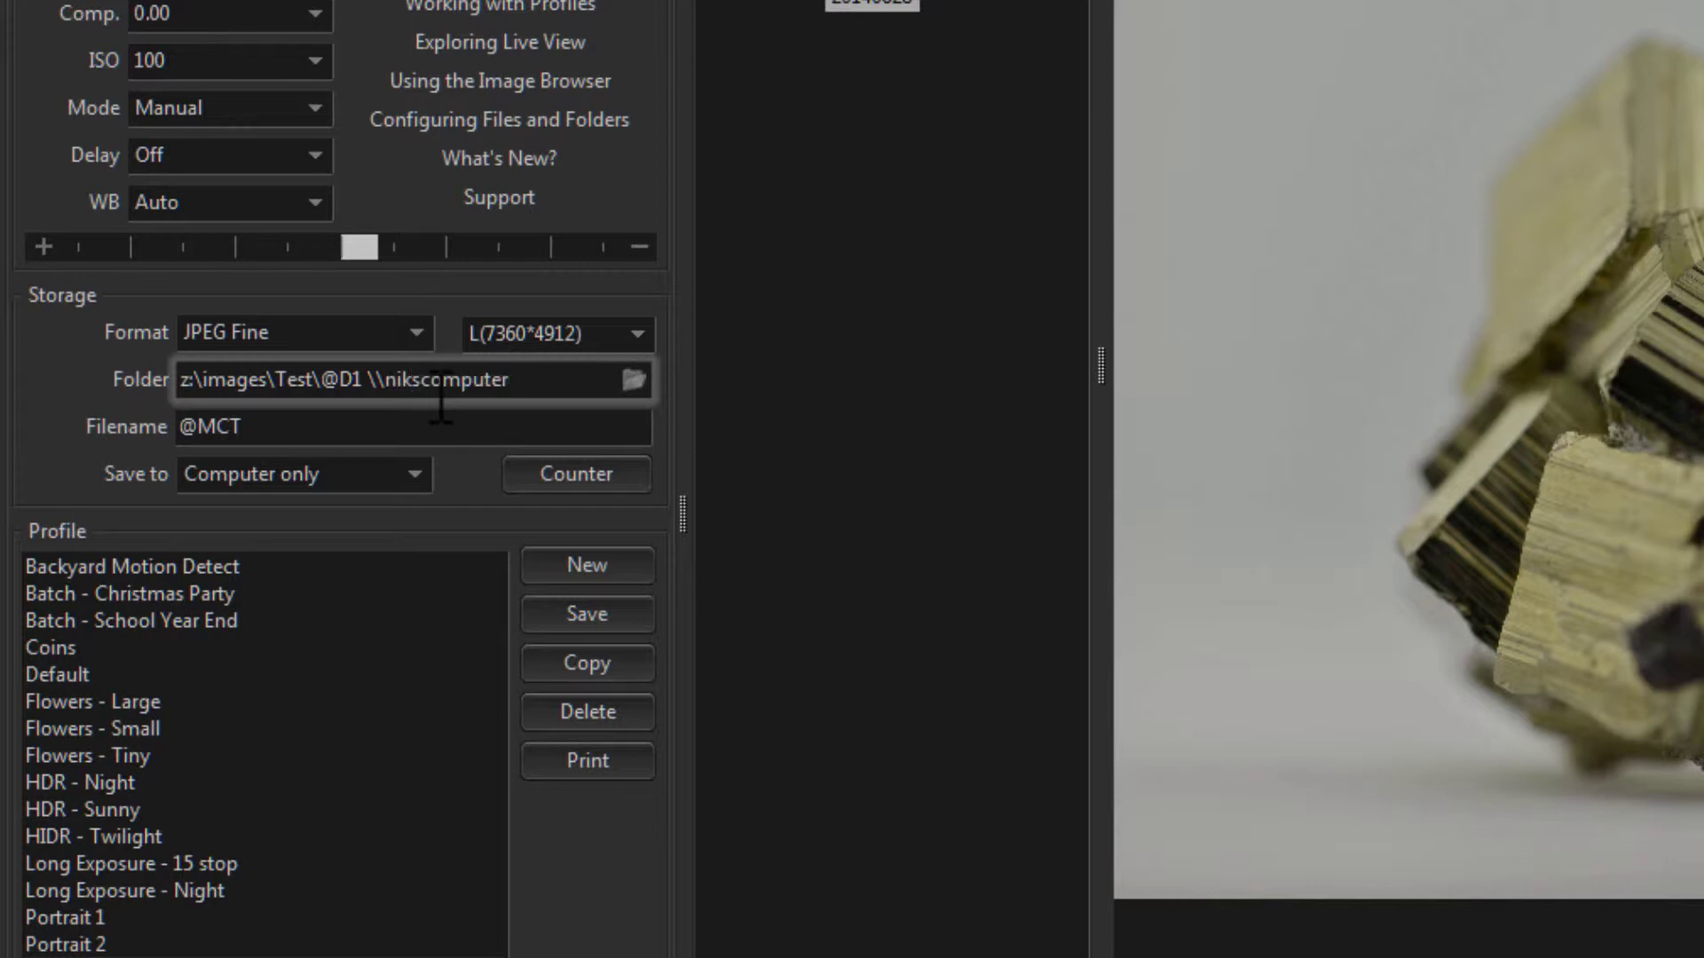
{"action": "type", "text": "\\df"}
{"action": "key", "text": "BackSpace"}
{"action": "key", "text": "BackSpace"}
{"action": "key", "text": "BackSpace"}
{"action": "key", "text": "BackSpace"}
{"action": "key", "text": "BackSpace"}
{"action": "key", "text": "BackSpace"}
{"action": "key", "text": "BackSpace"}
{"action": "key", "text": "BackSpace"}
{"action": "key", "text": "BackSpace"}
{"action": "key", "text": "BackSpace"}
{"action": "key", "text": "BackSpace"}
{"action": "key", "text": "BackSpace"}
{"action": "key", "text": "BackSpace"}
{"action": "key", "text": "BackSpace"}
{"action": "key", "text": "BackSpace"}
{"action": "key", "text": "BackSpace"}
{"action": "key", "text": "BackSpace"}
{"action": "key", "text": "BackSpace"}
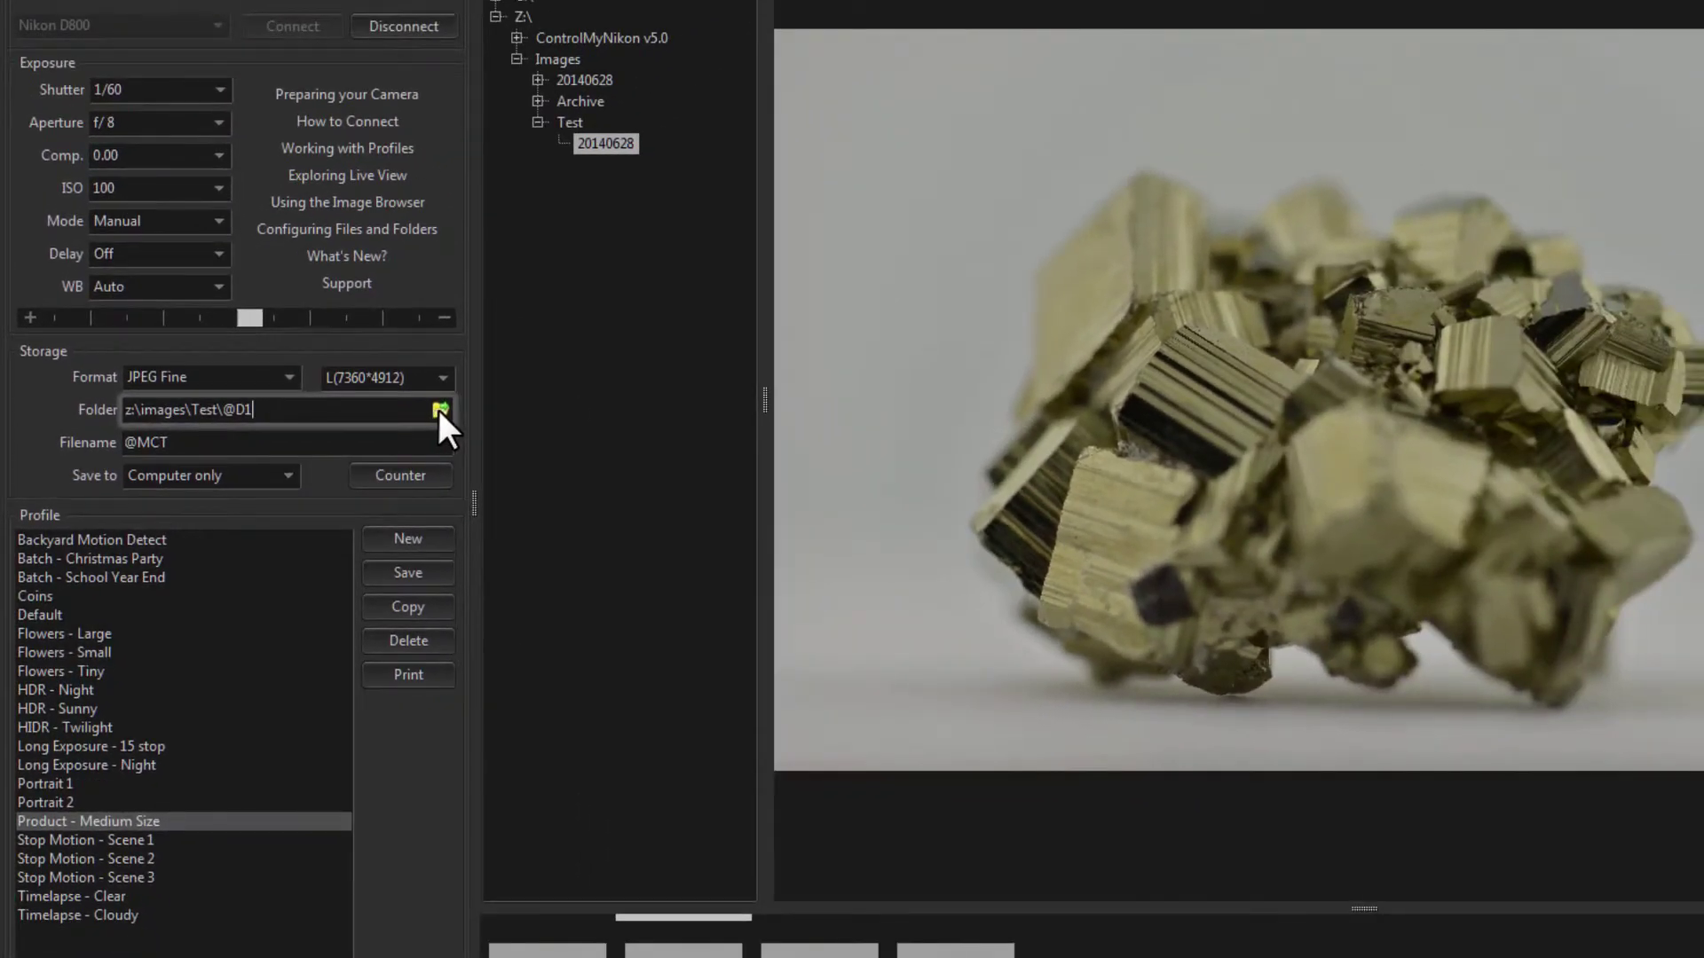
{"action": "left_click", "coordinate": [440, 409]}
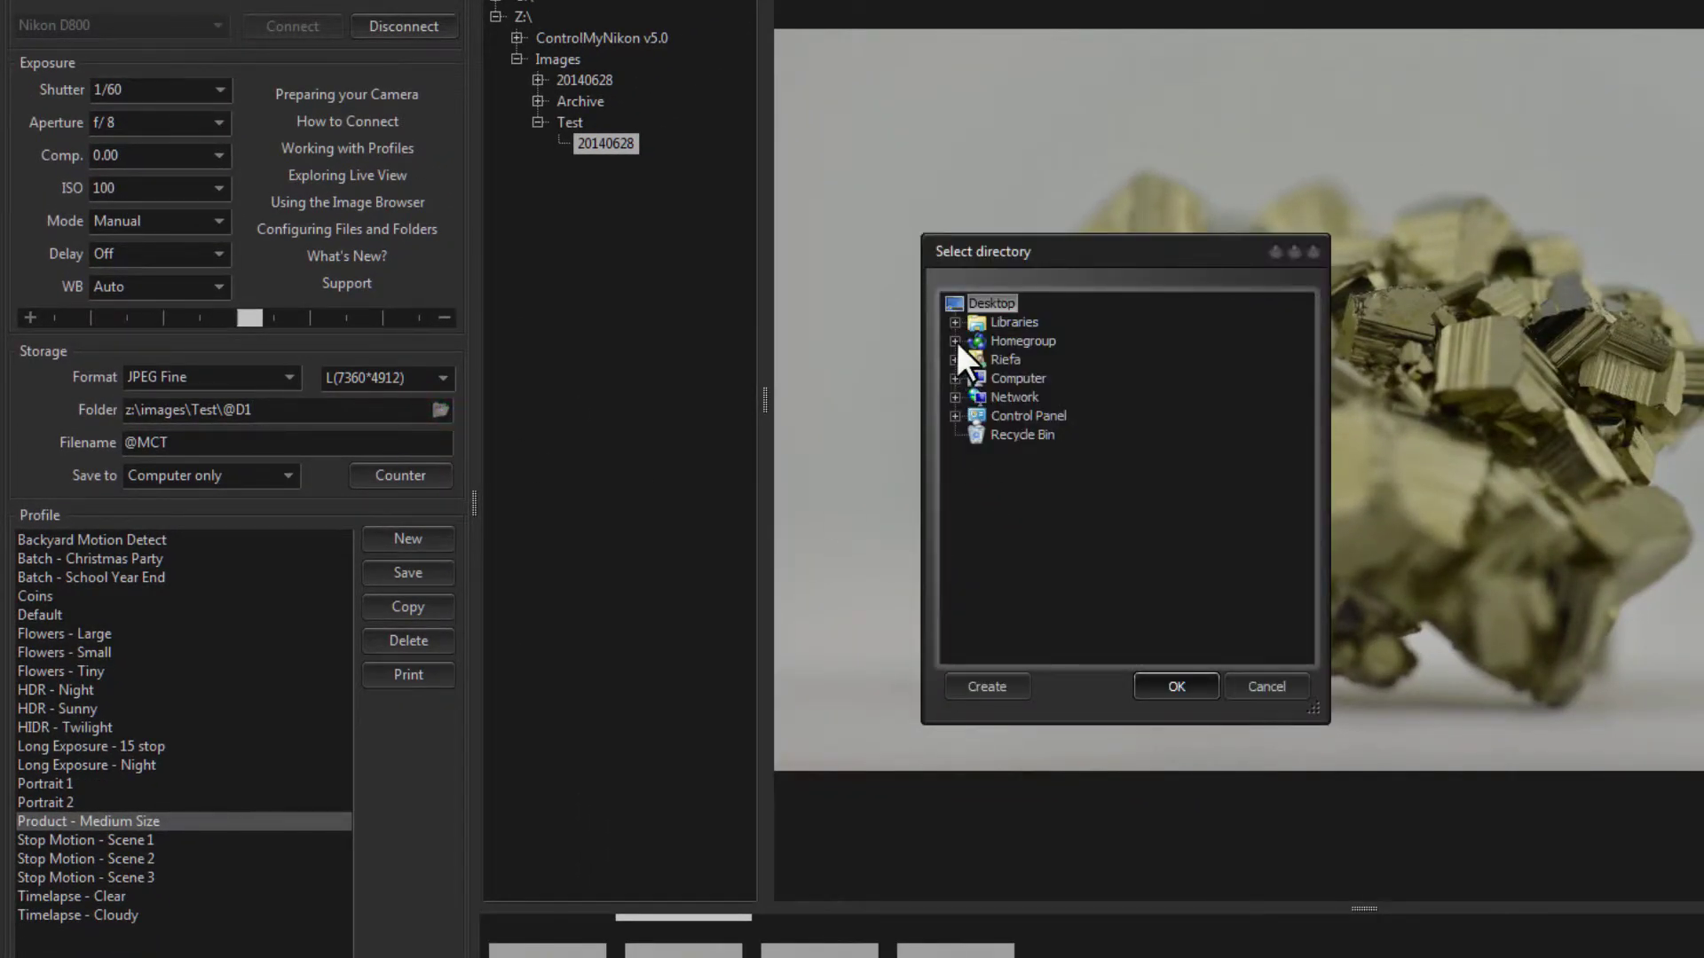
{"action": "left_click", "coordinate": [953, 378]}
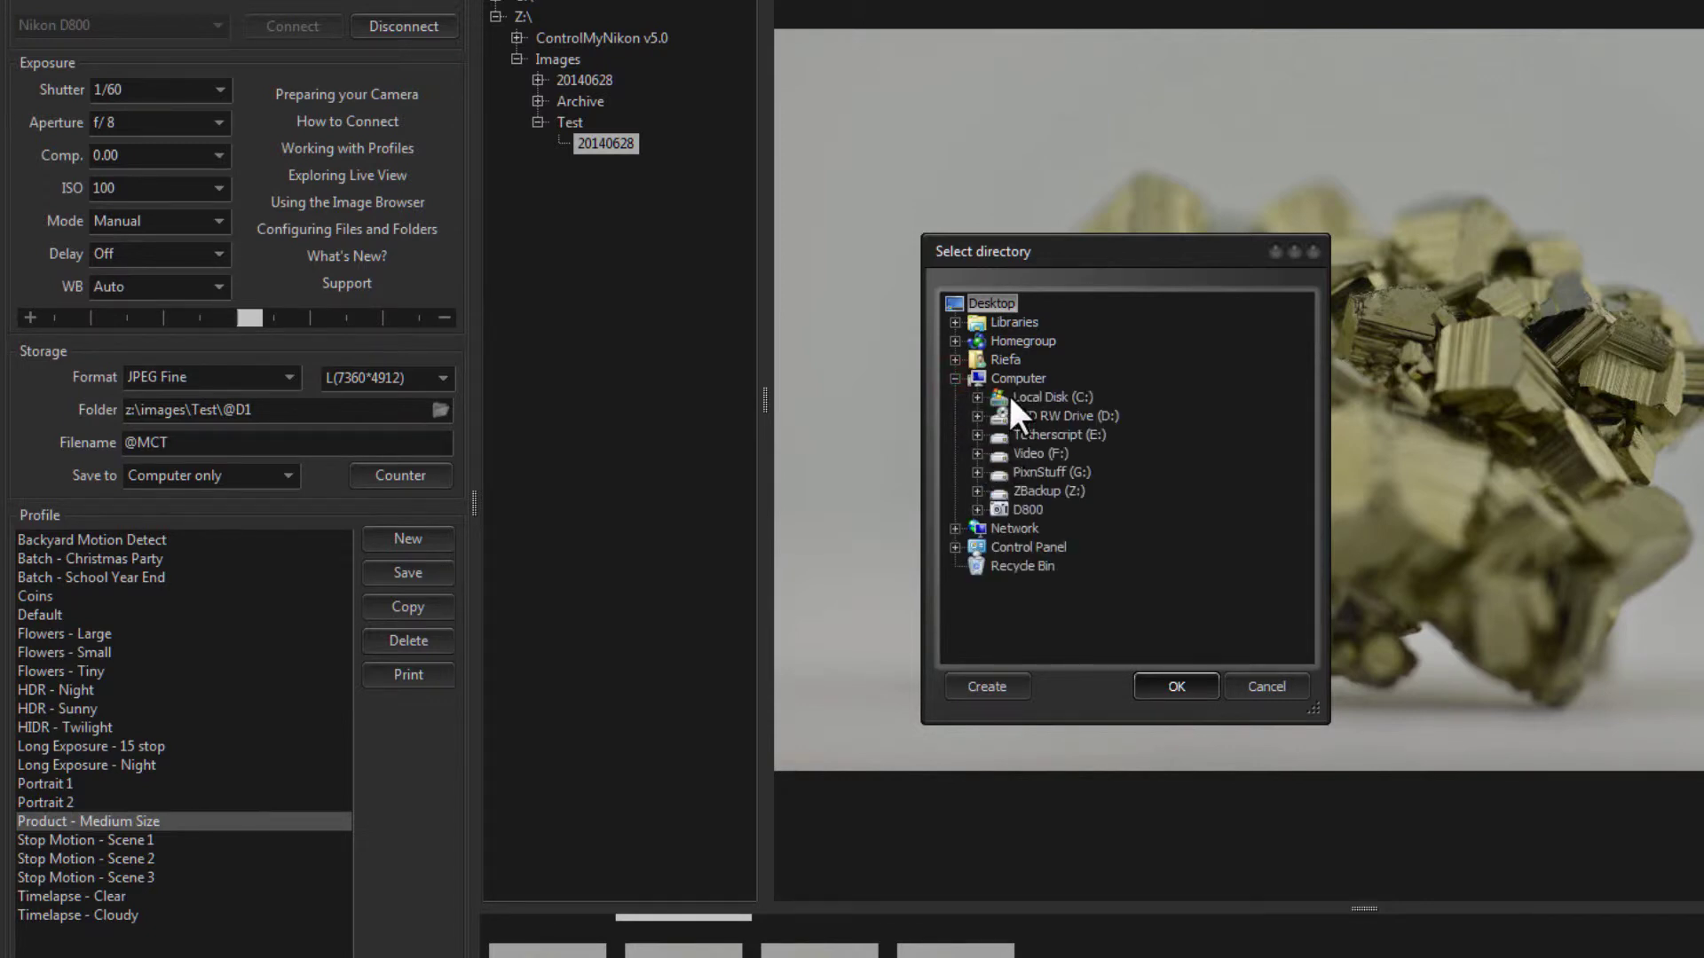
{"action": "left_click", "coordinate": [1018, 489]}
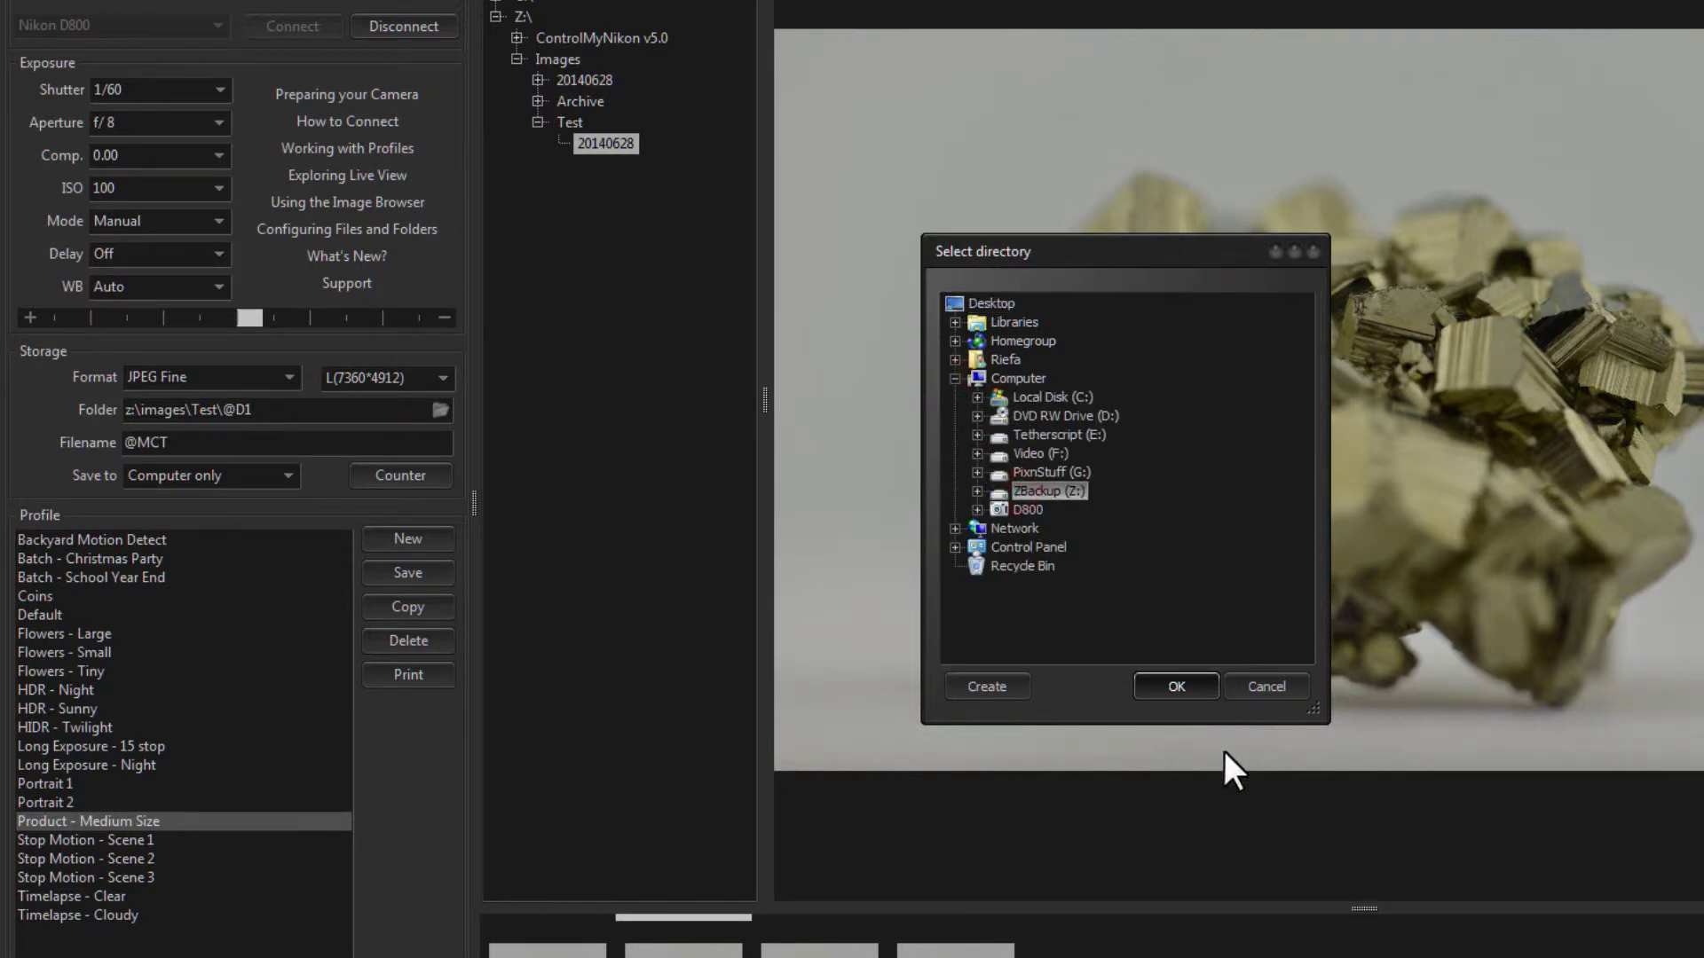
{"action": "left_click", "coordinate": [978, 491]}
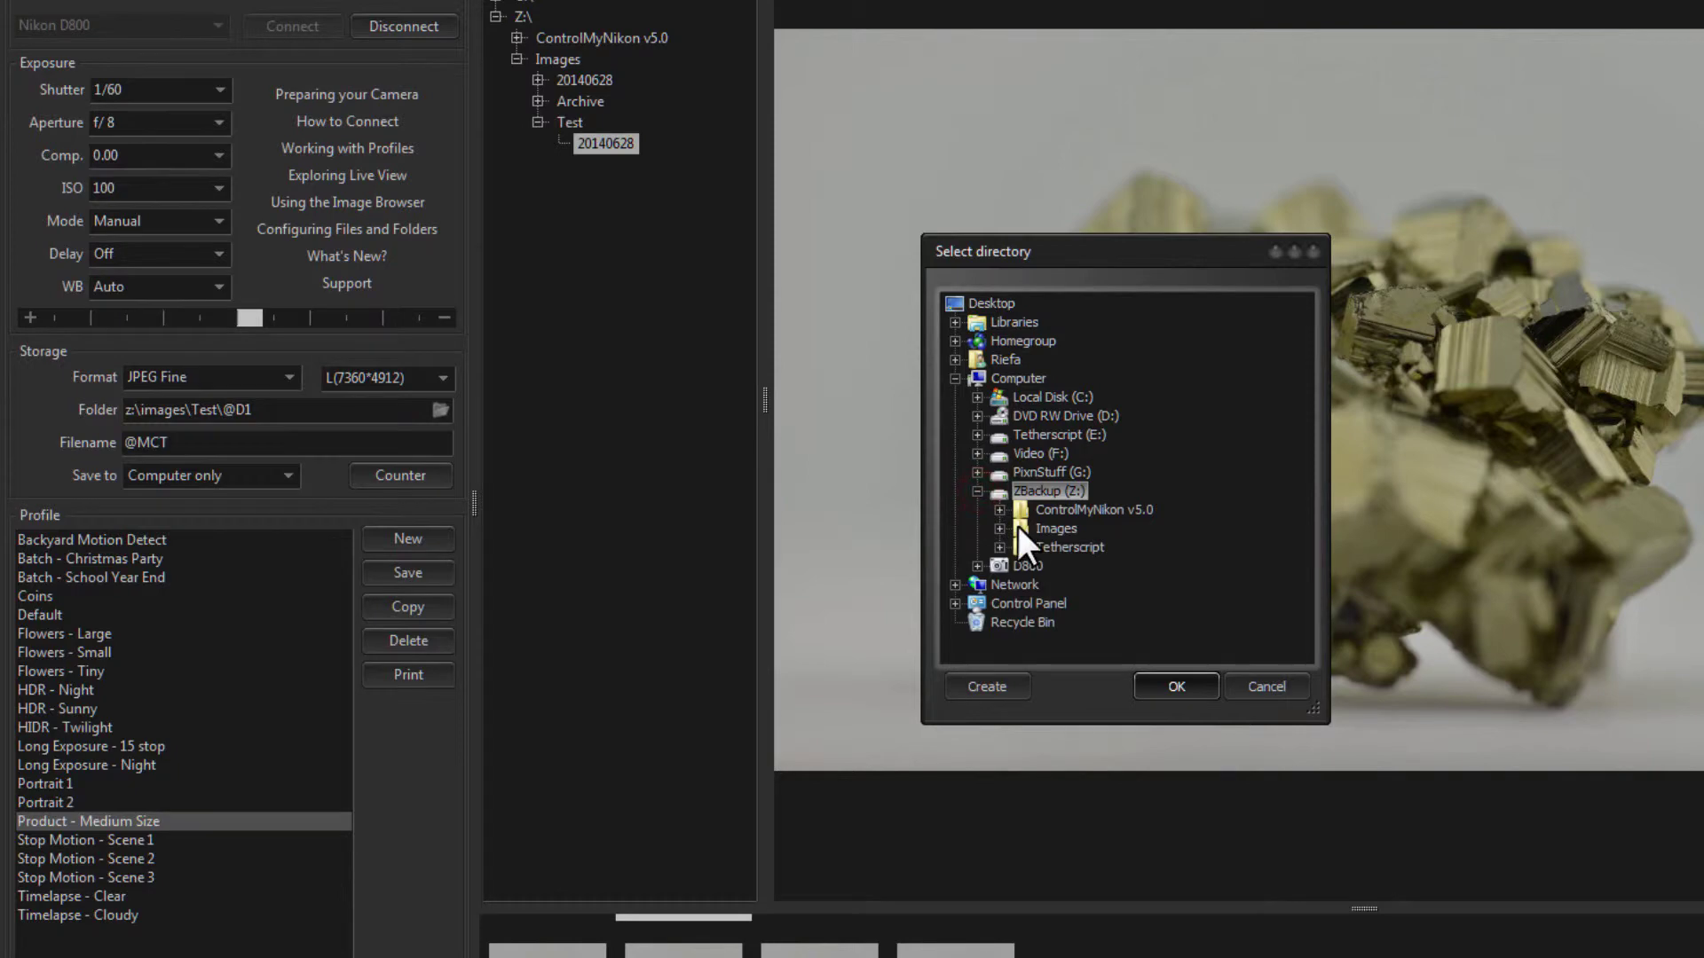
{"action": "left_click", "coordinate": [999, 529]}
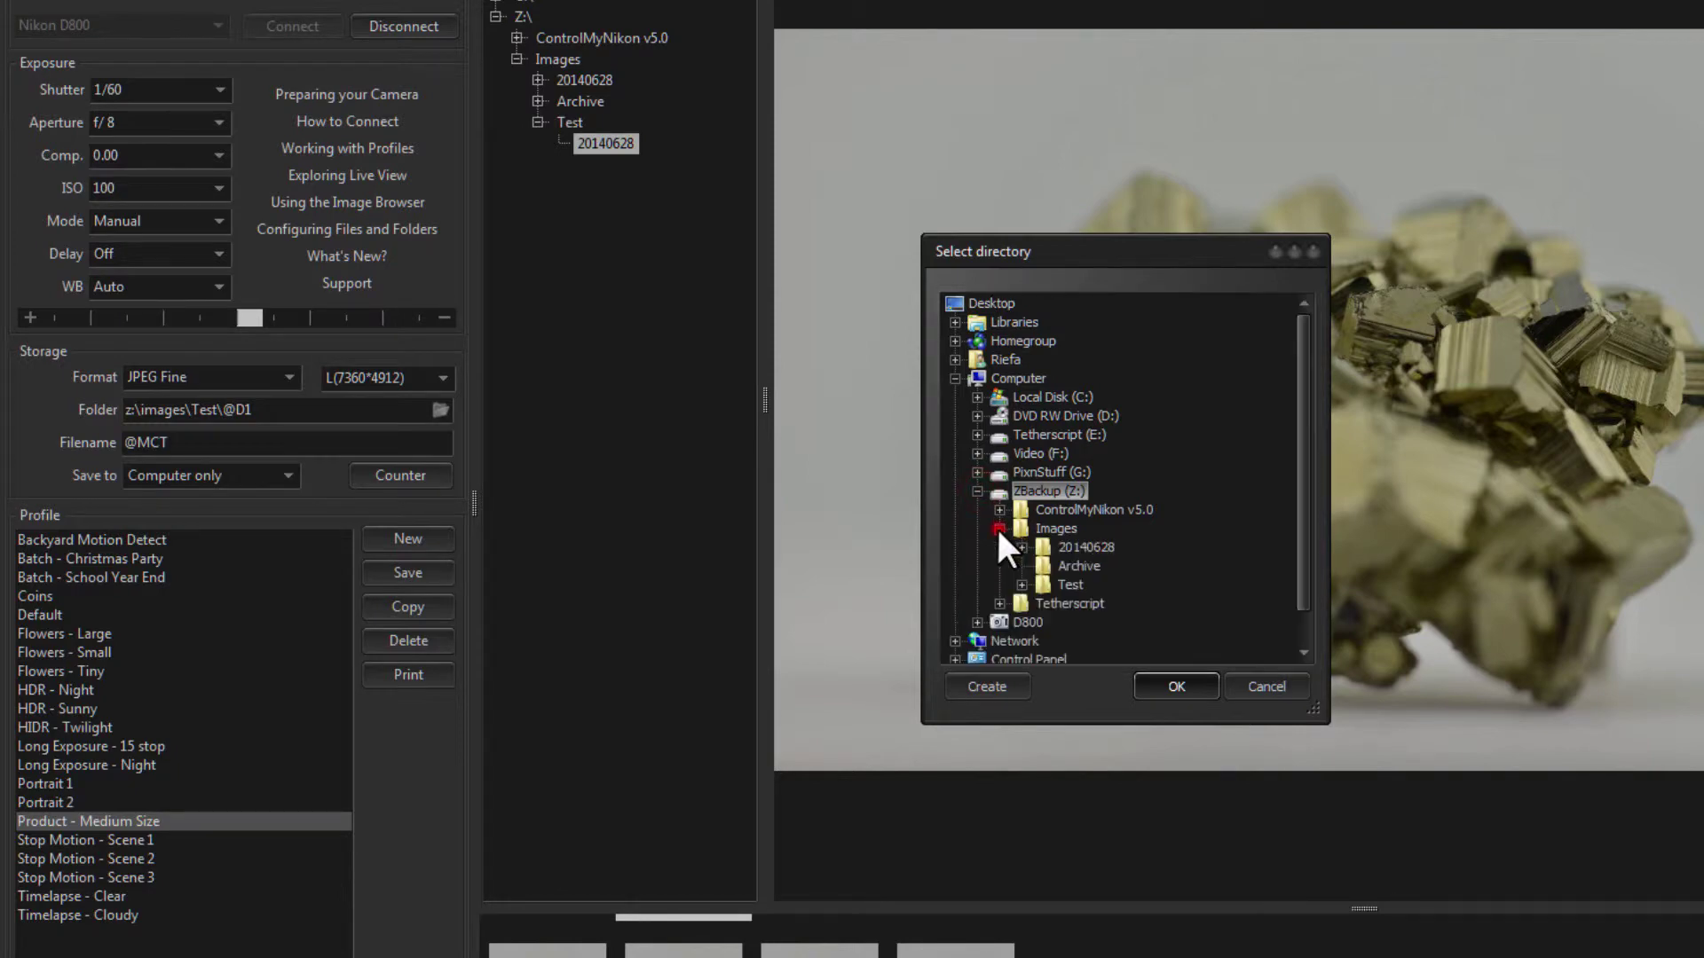
{"action": "left_click", "coordinate": [1065, 583]}
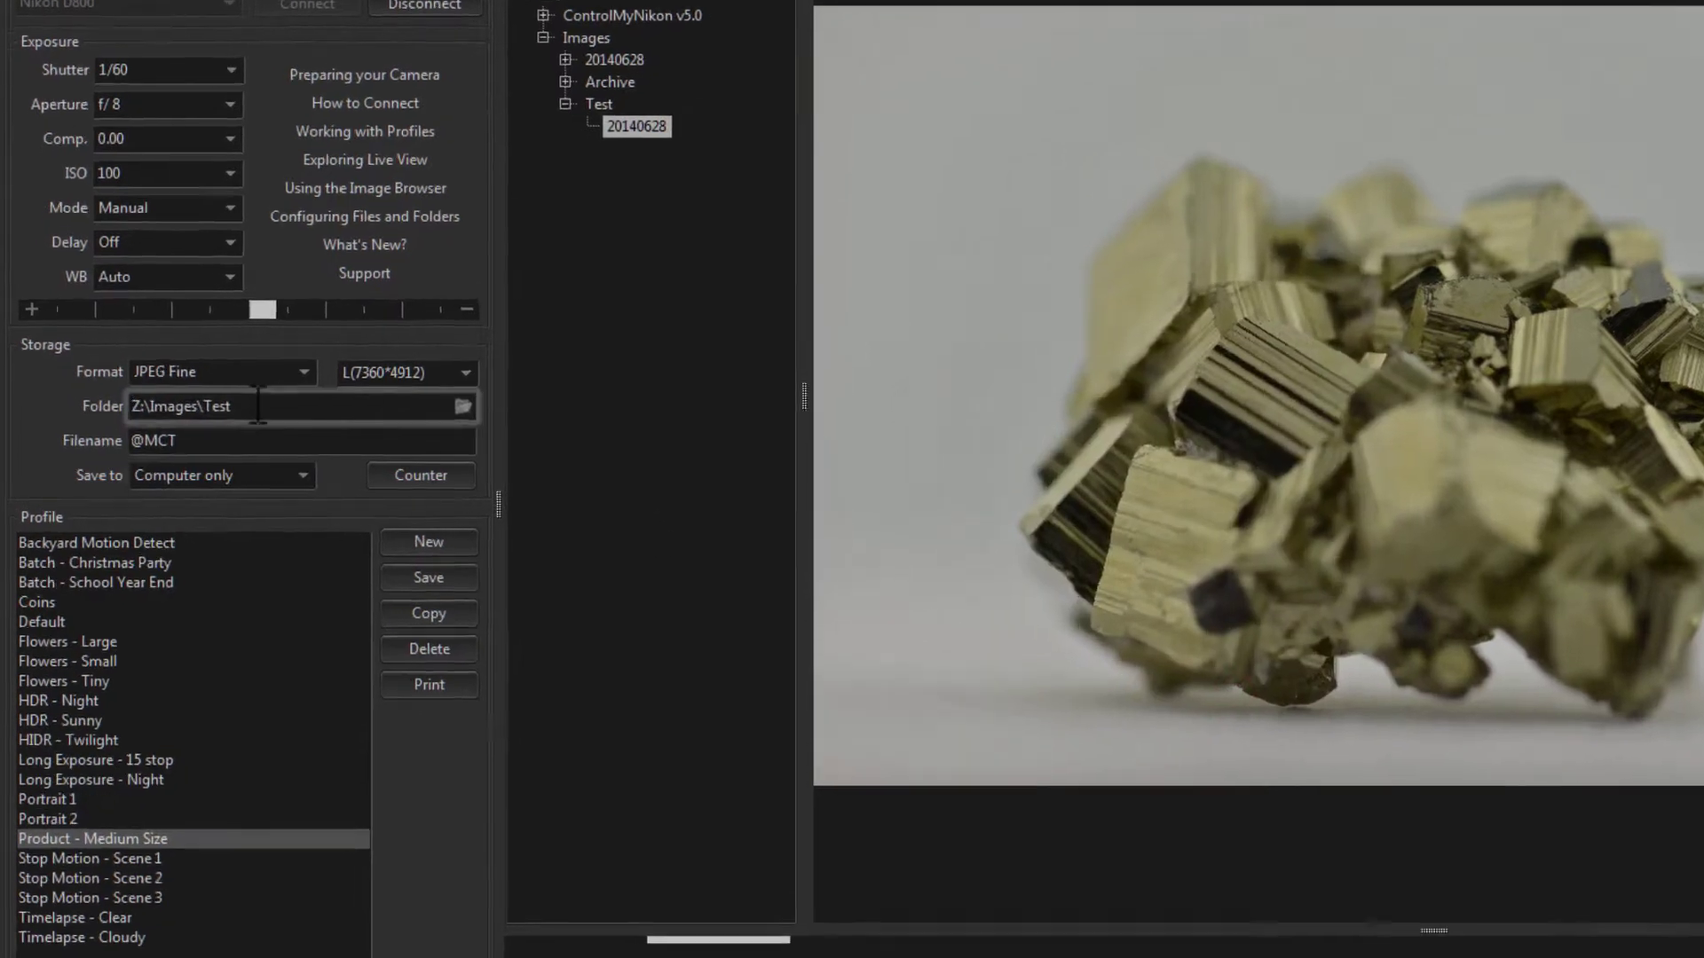
{"action": "left_click", "coordinate": [221, 409]}
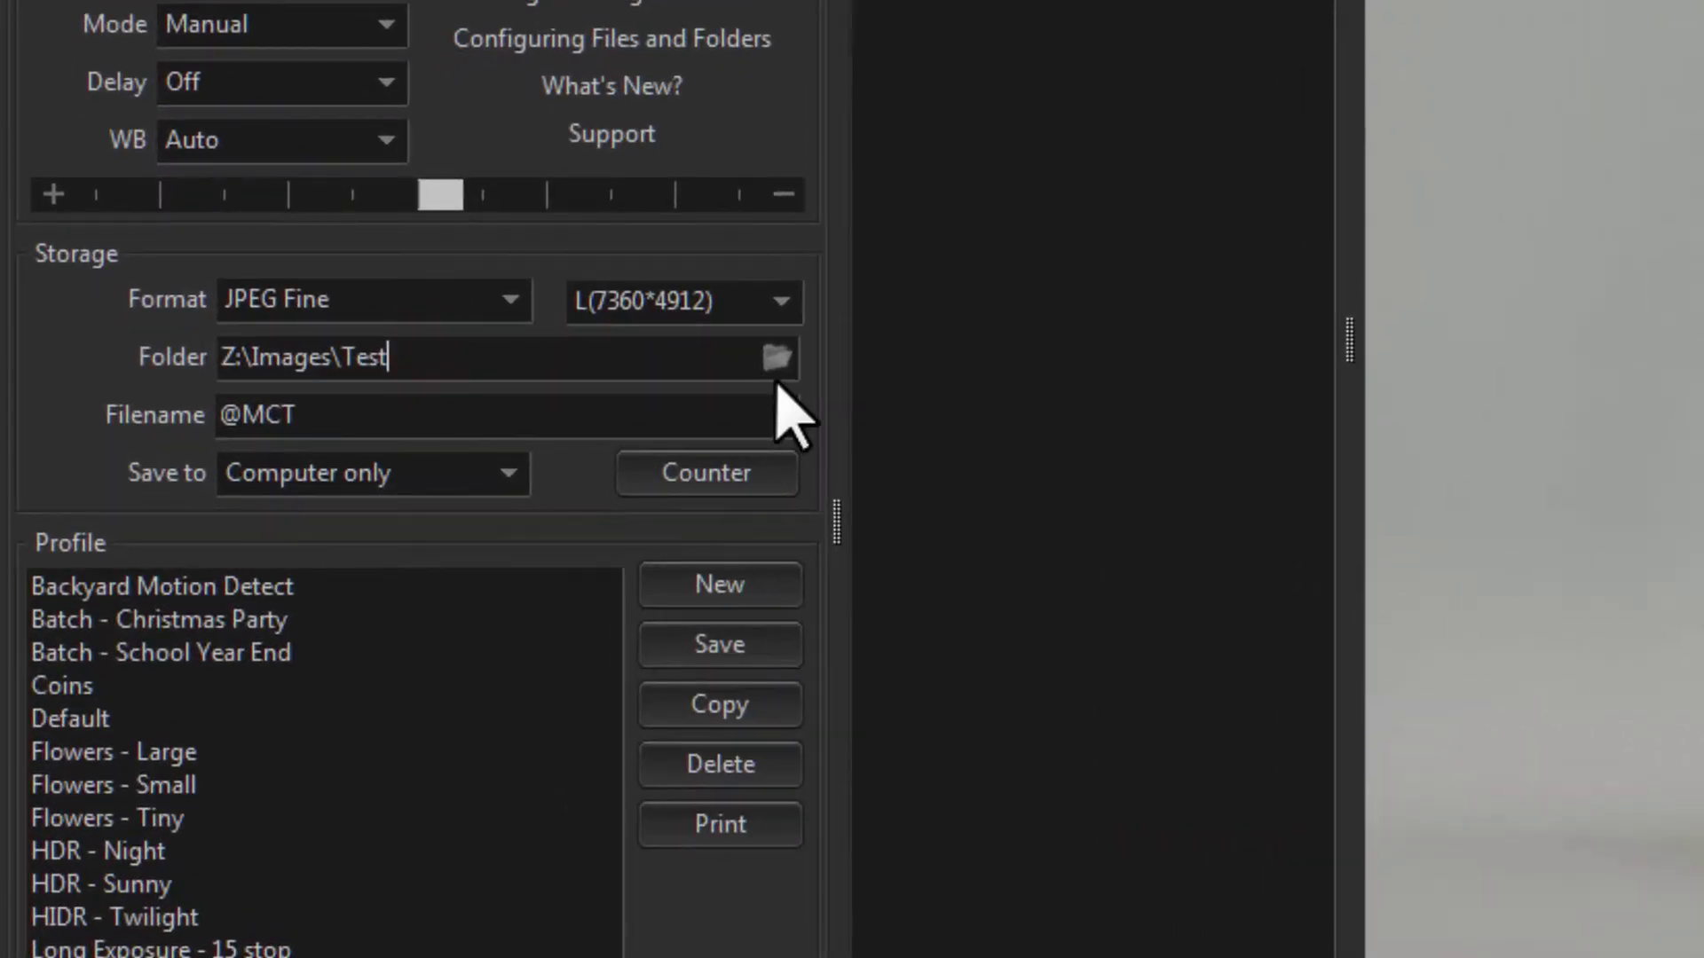
{"action": "type", "text": "\\@DT1"}
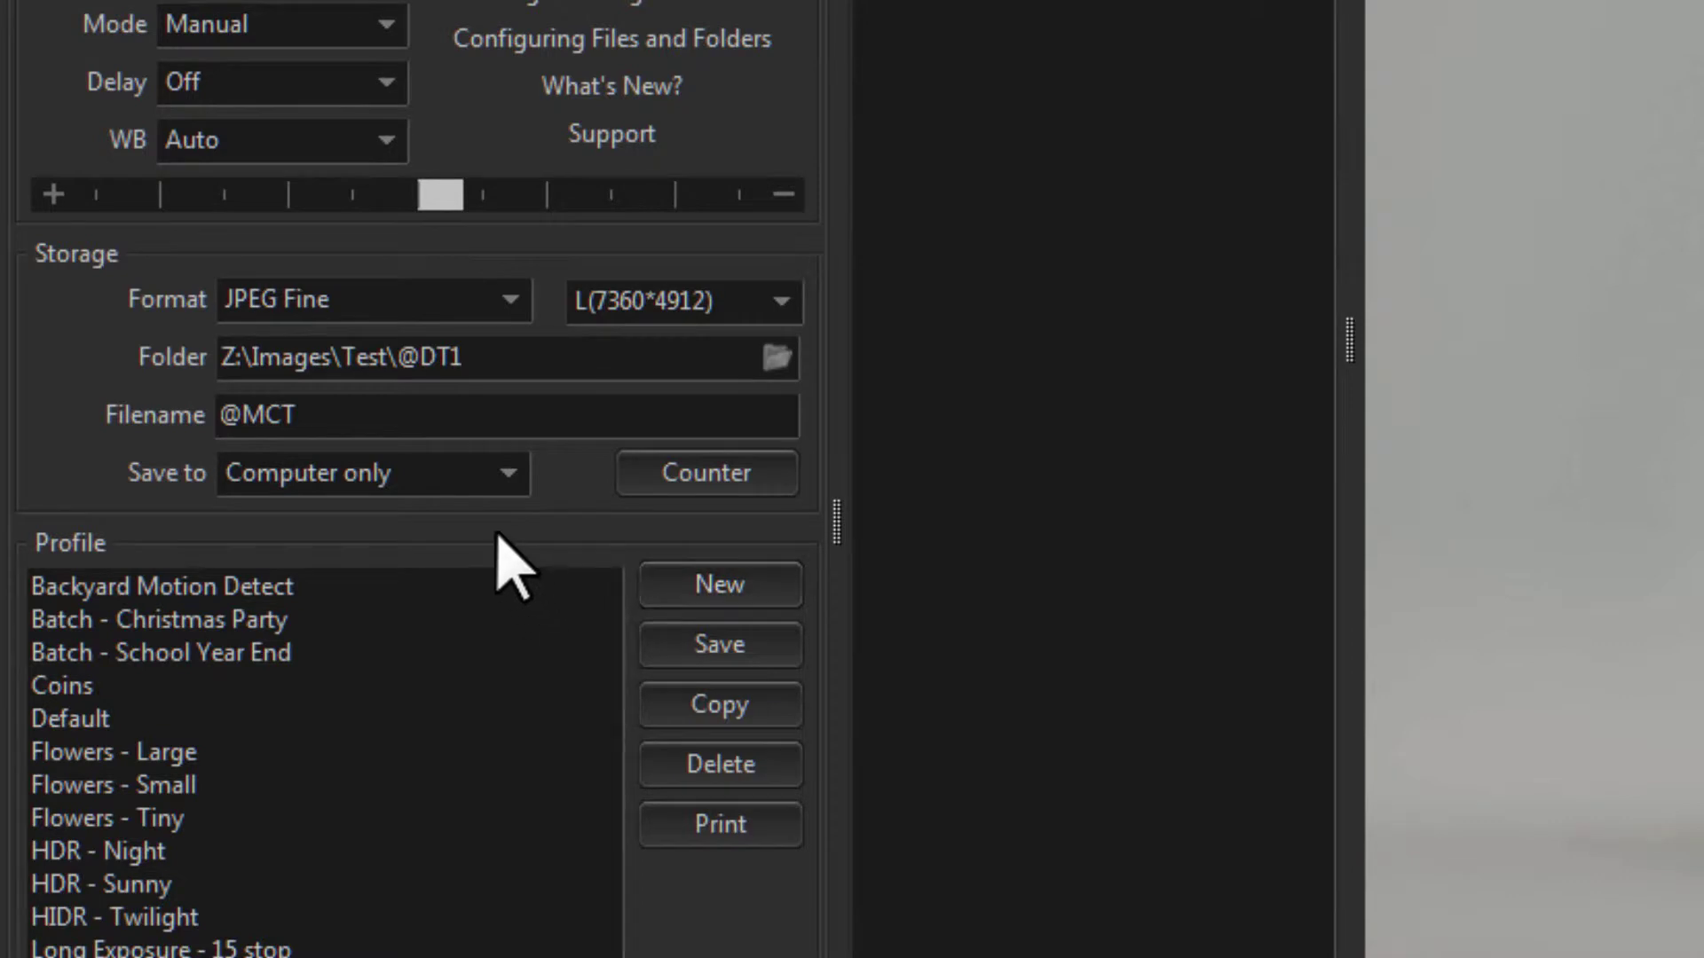
{"action": "left_click", "coordinate": [482, 479]}
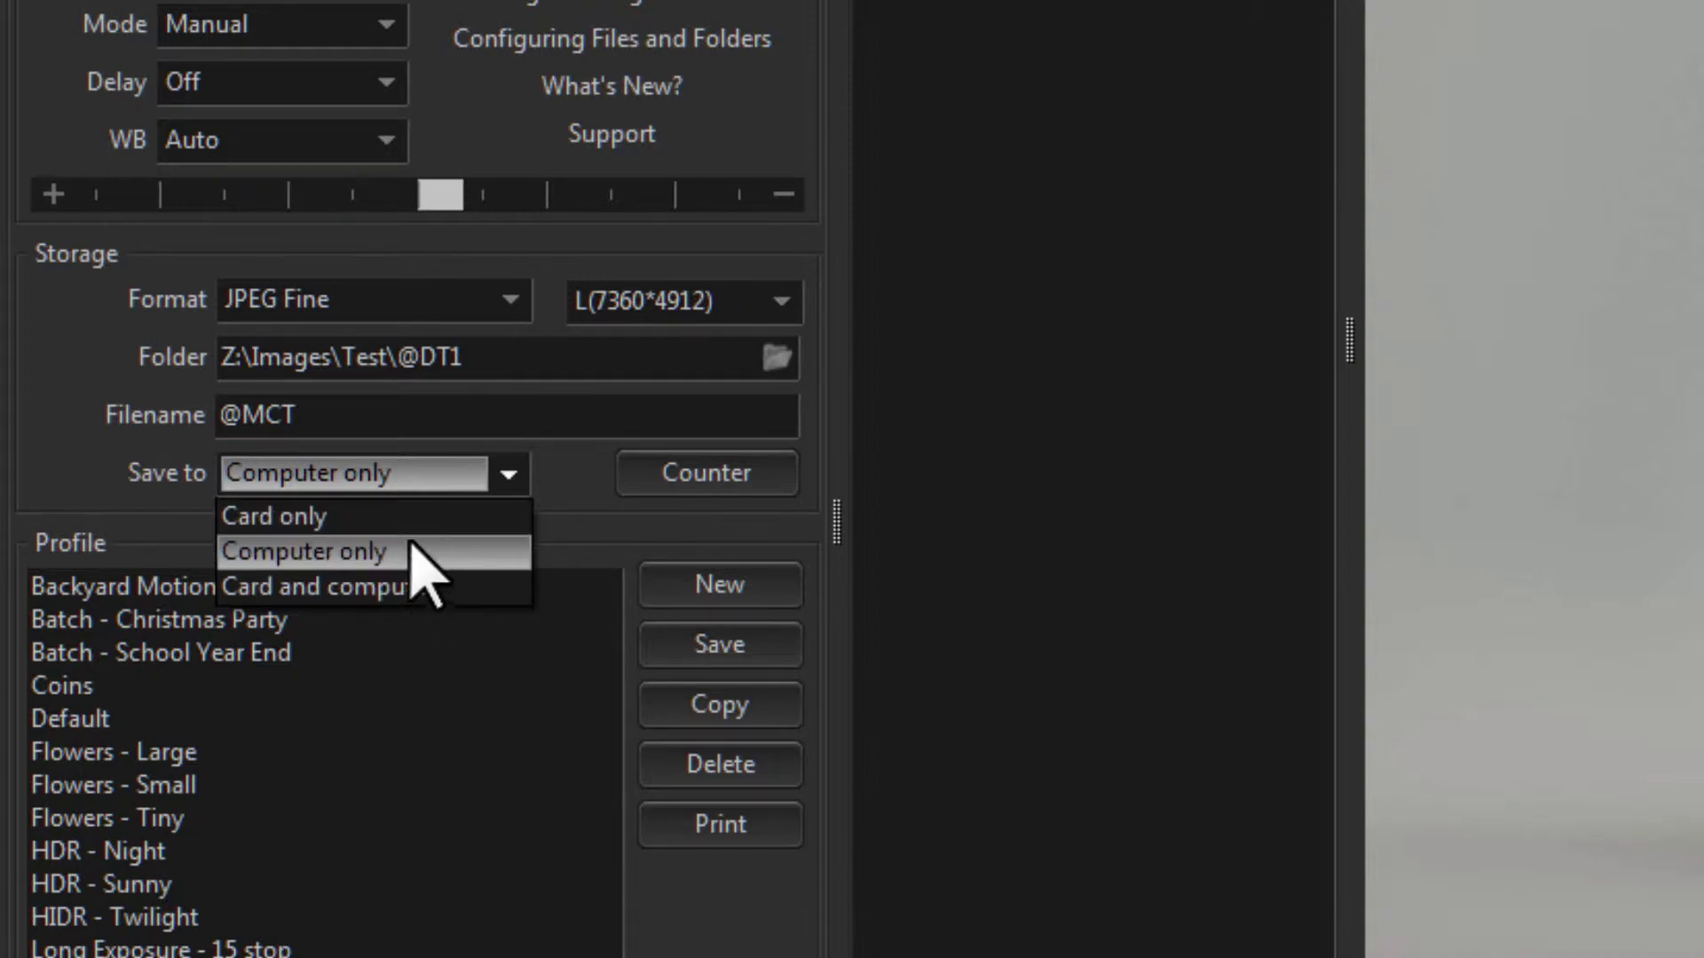
{"action": "left_click", "coordinate": [557, 491]}
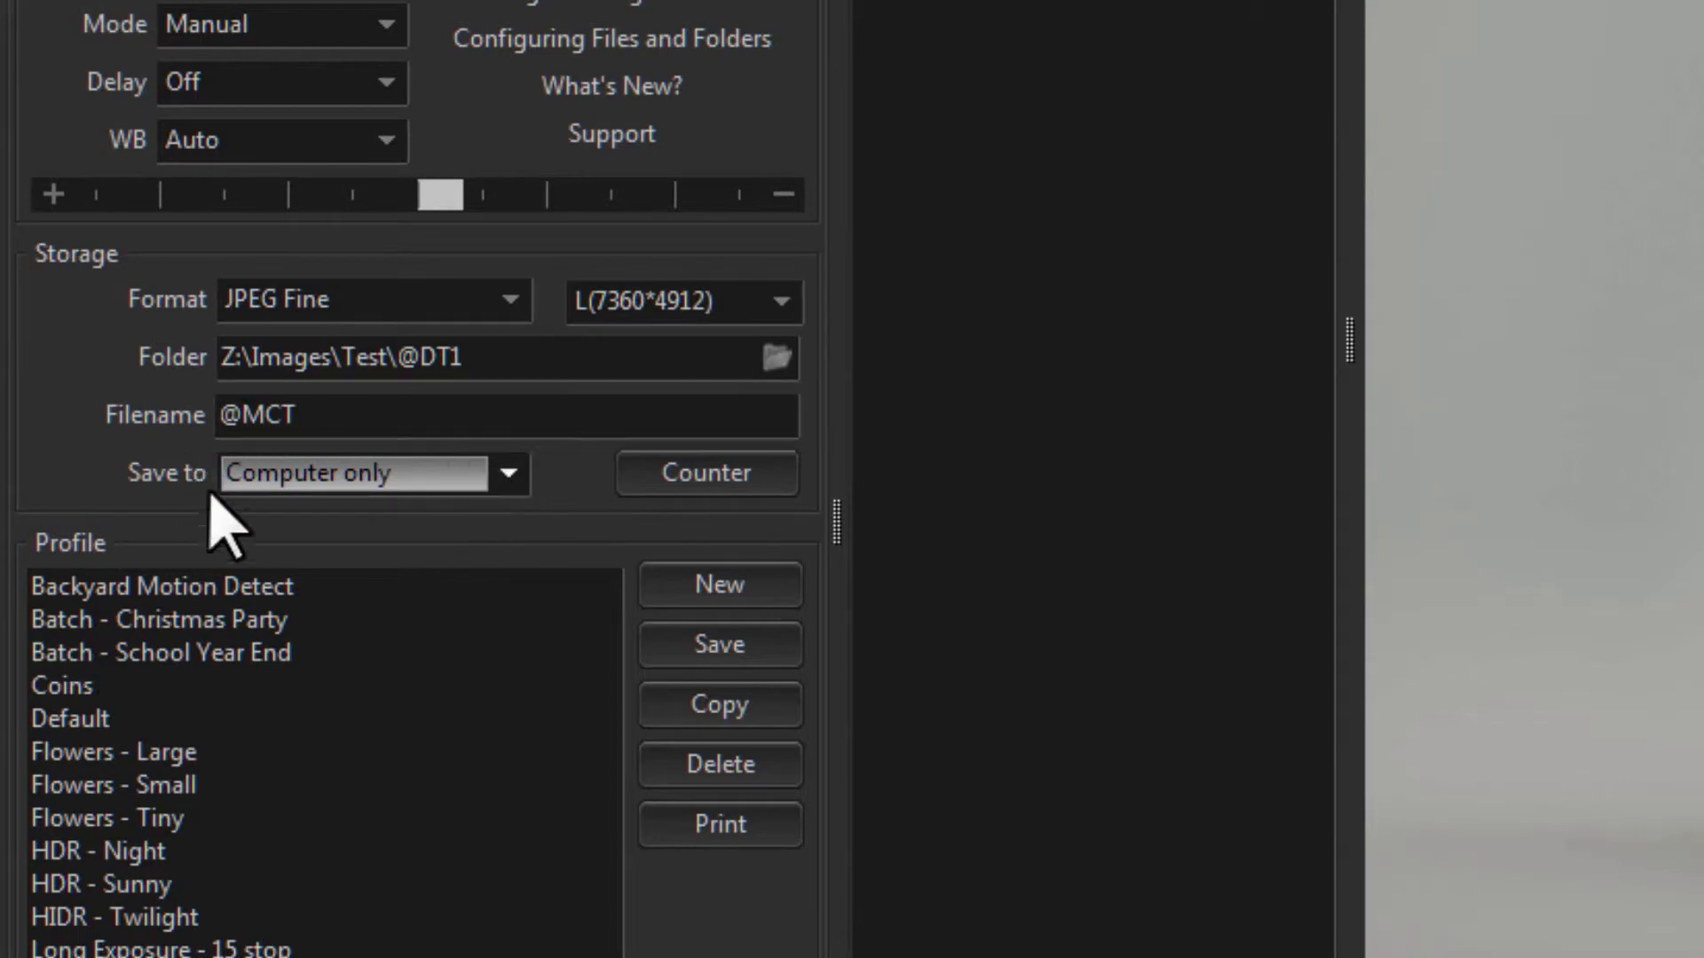
{"action": "left_click", "coordinate": [391, 486]}
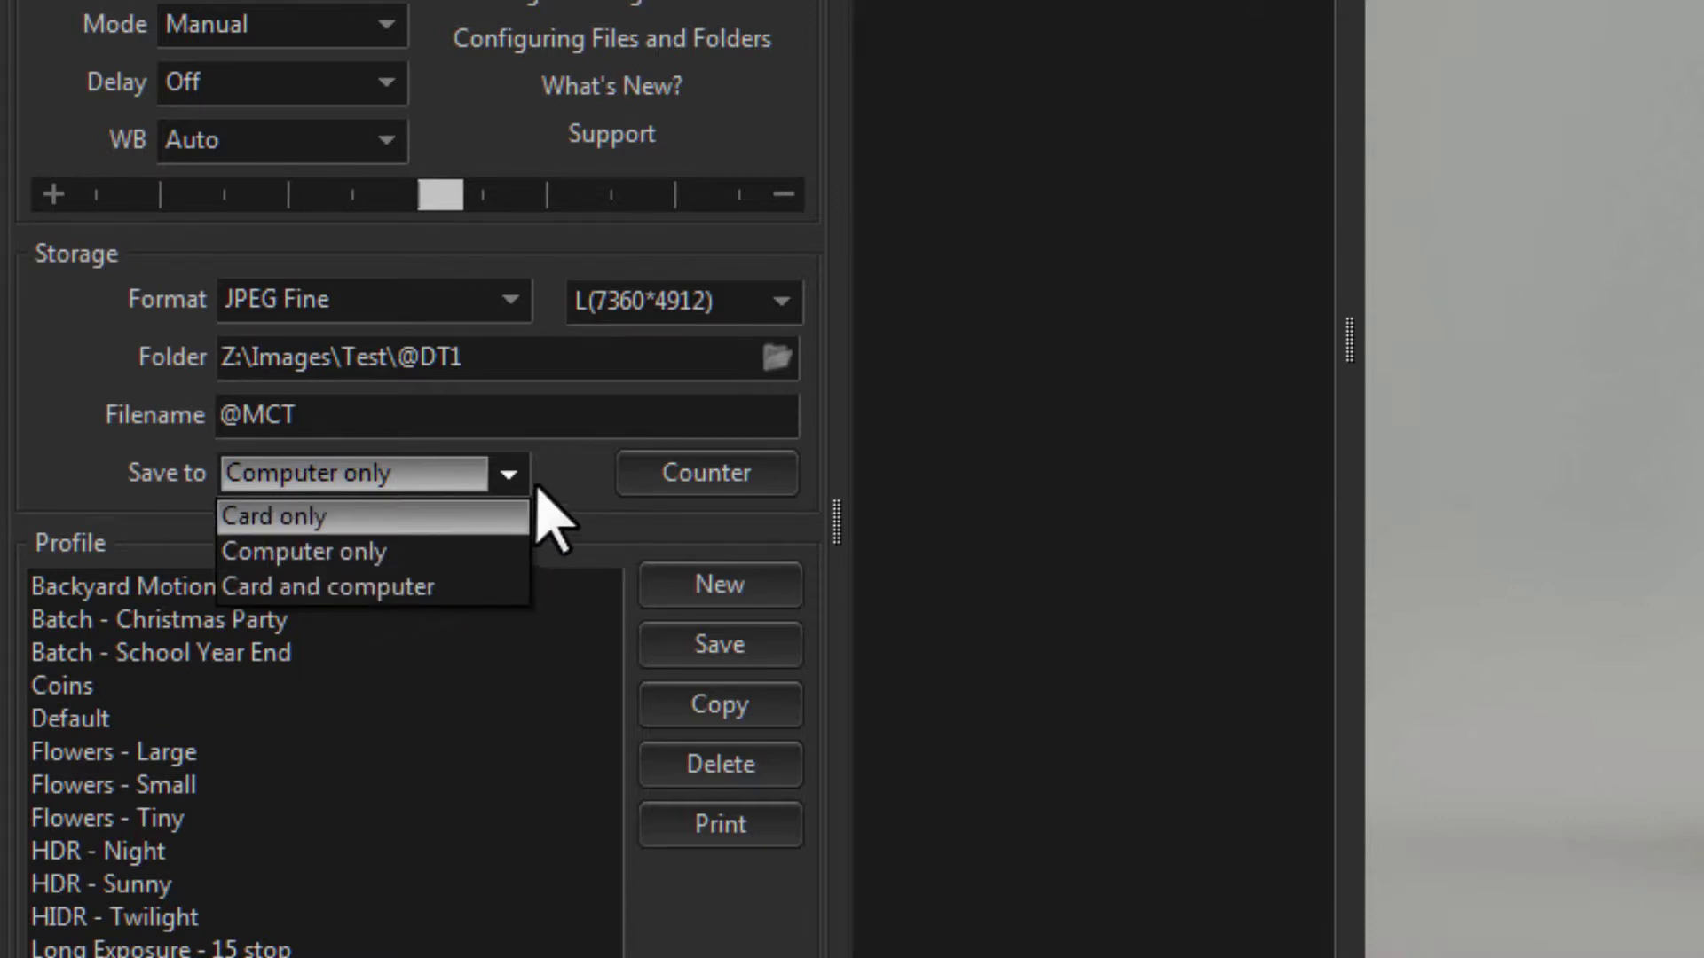
{"action": "left_click", "coordinate": [565, 470]}
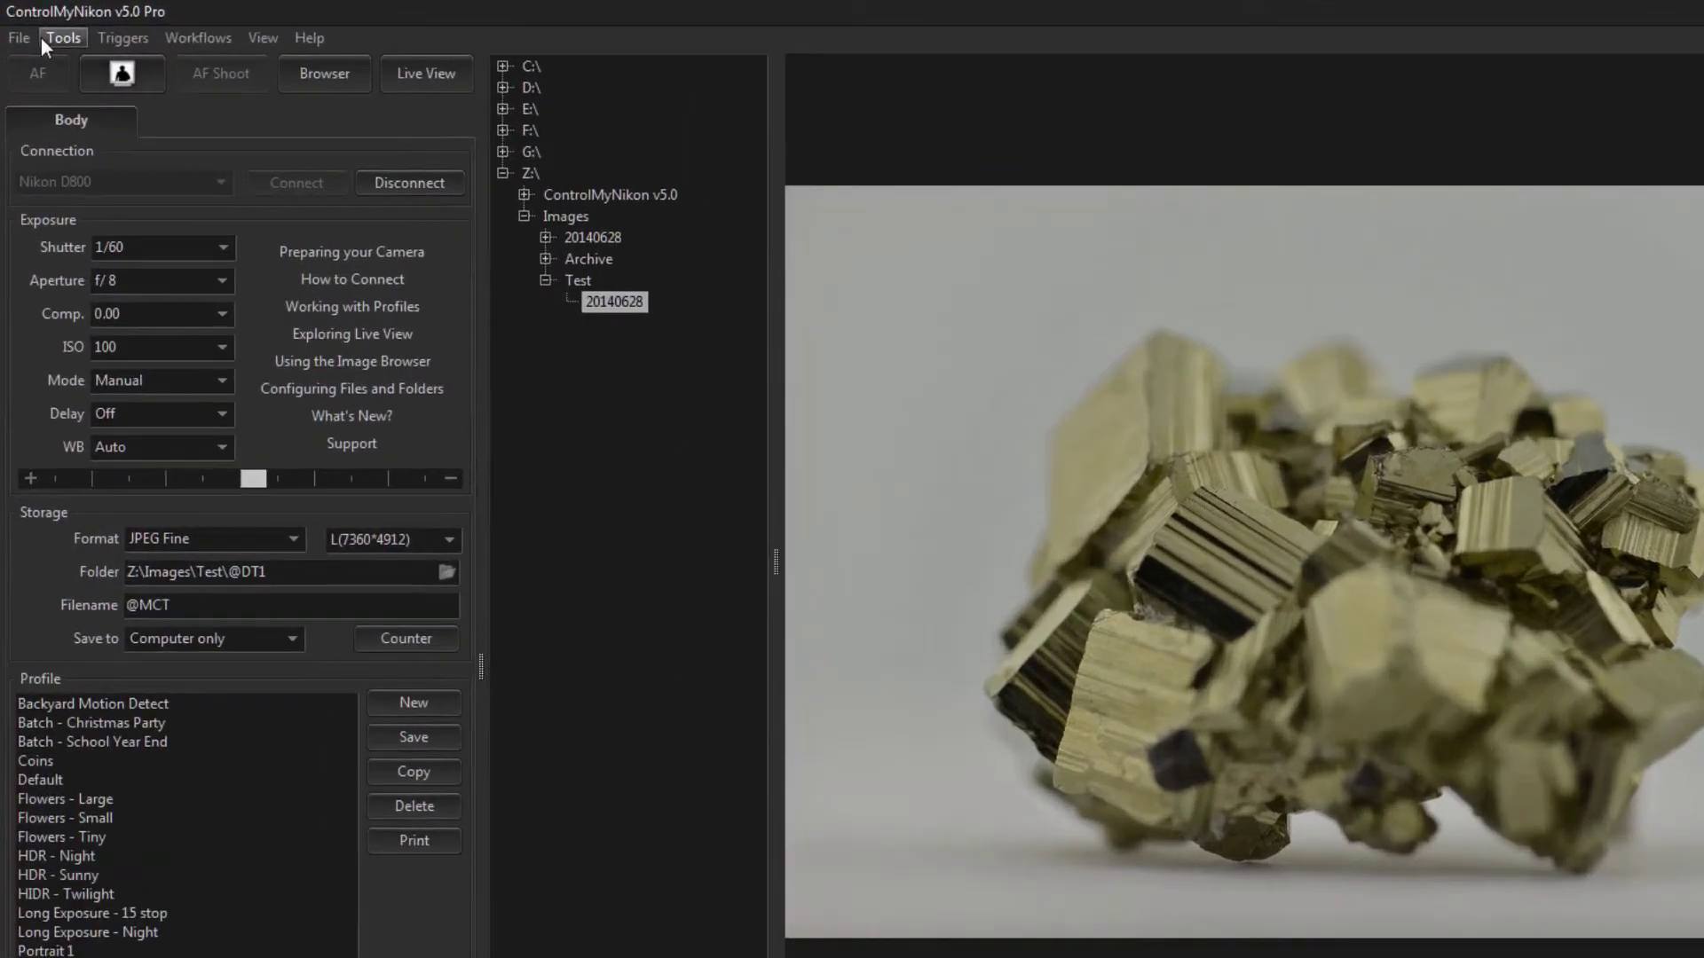
- Enable file mirroring to G:\CMN Backup on the Misc tab of Preferences
{"action": "left_click", "coordinate": [63, 37]}
{"action": "left_click", "coordinate": [107, 126]}
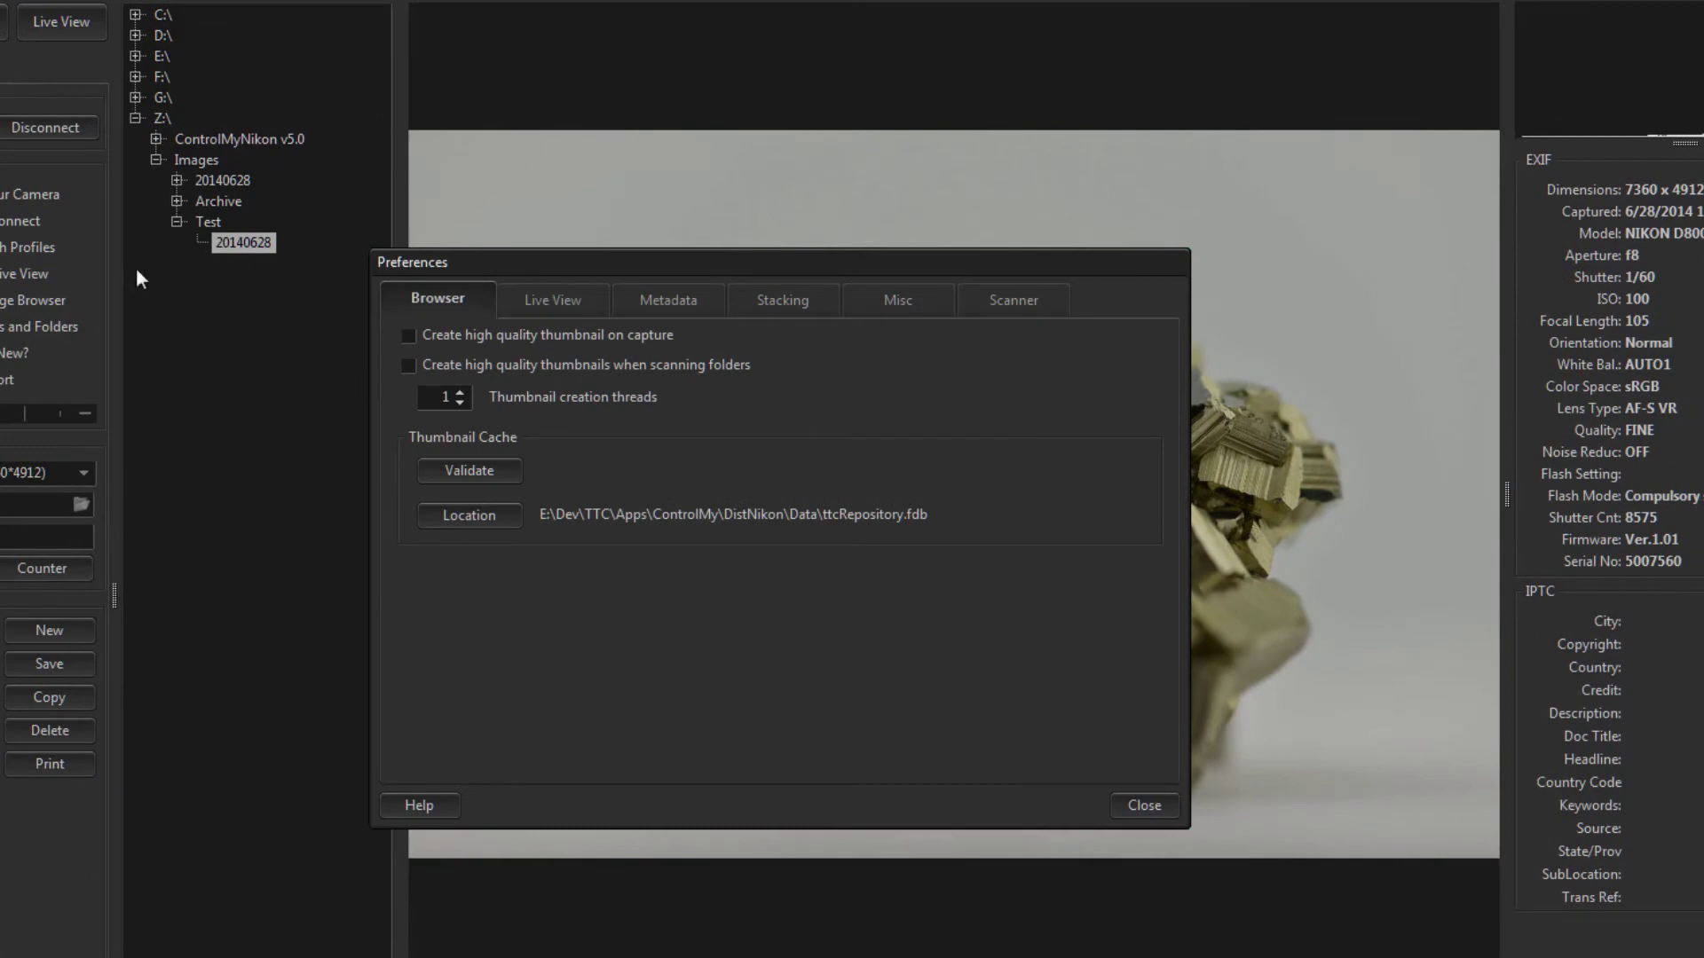
{"action": "left_click", "coordinate": [908, 302]}
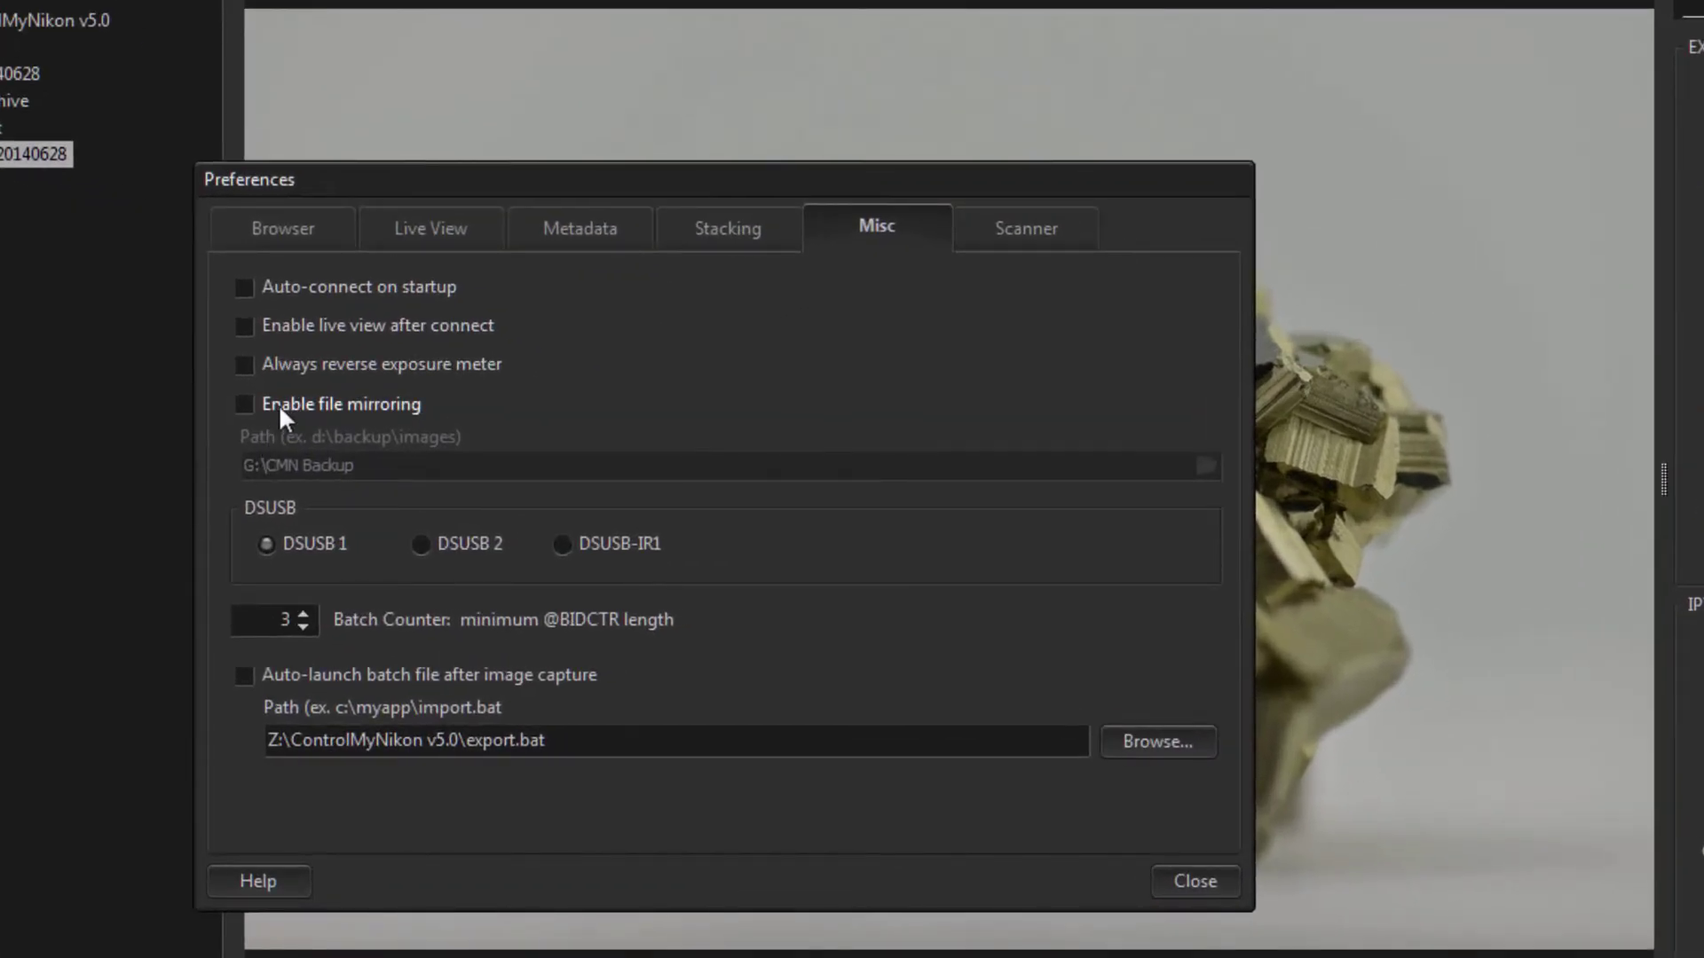
{"action": "left_click", "coordinate": [281, 399]}
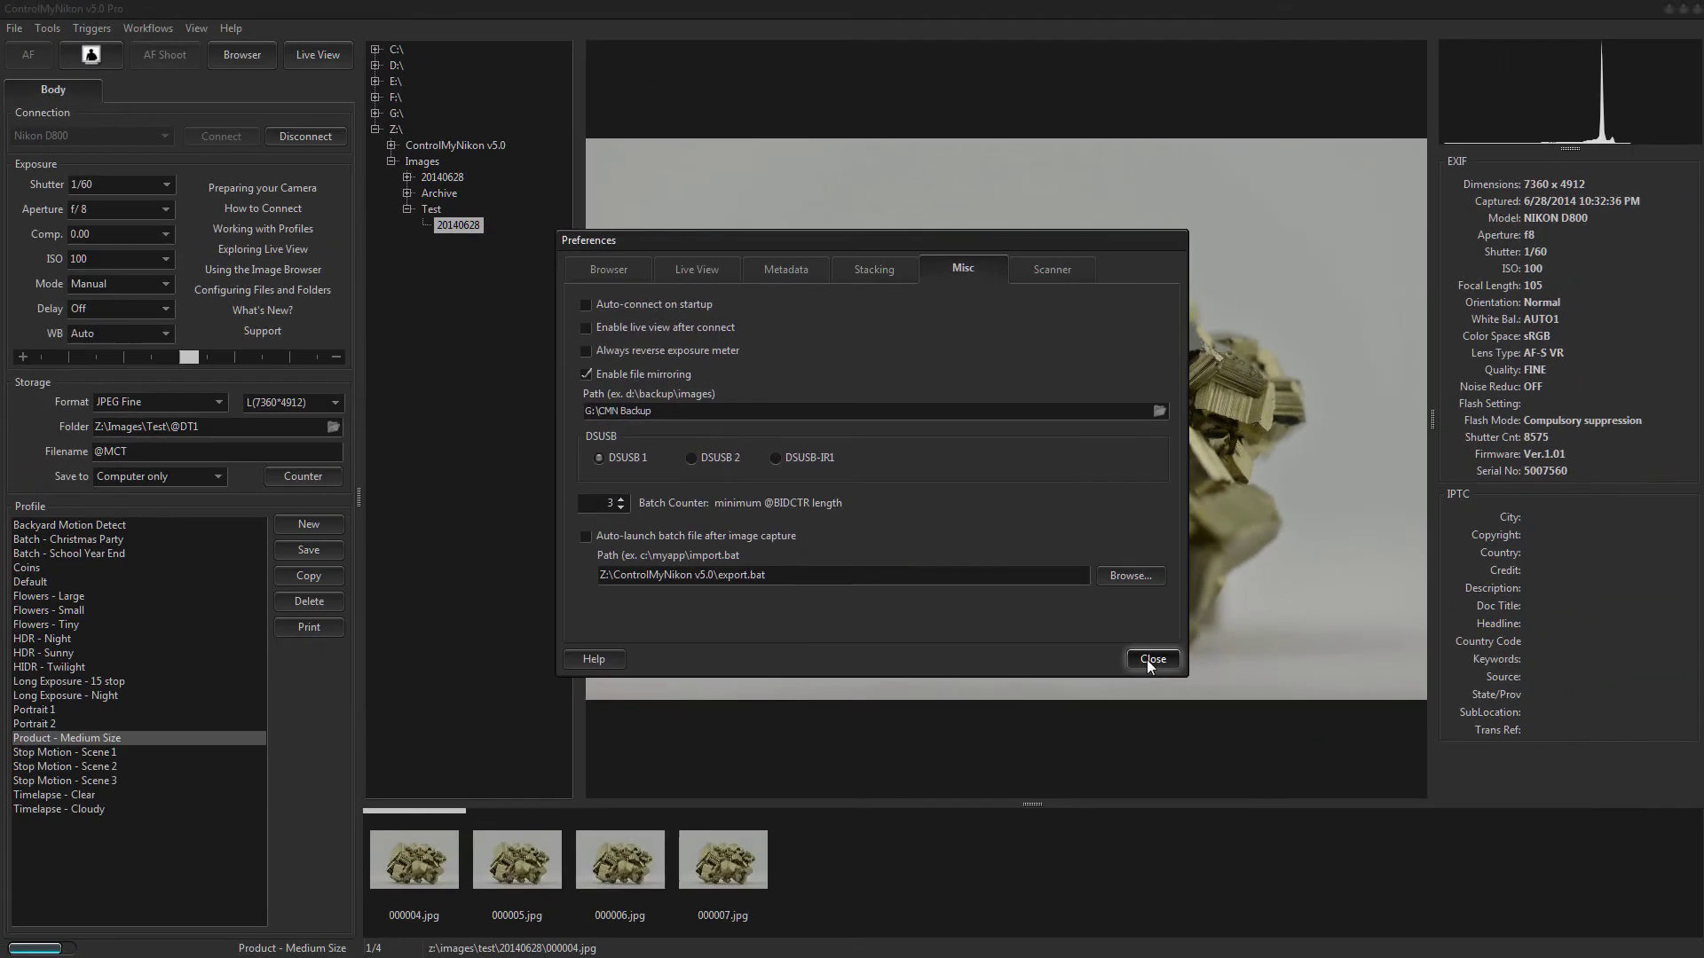
- Close Preferences and take three test captures, 000008.jpg to 000010.jpg
{"action": "left_click", "coordinate": [1151, 658]}
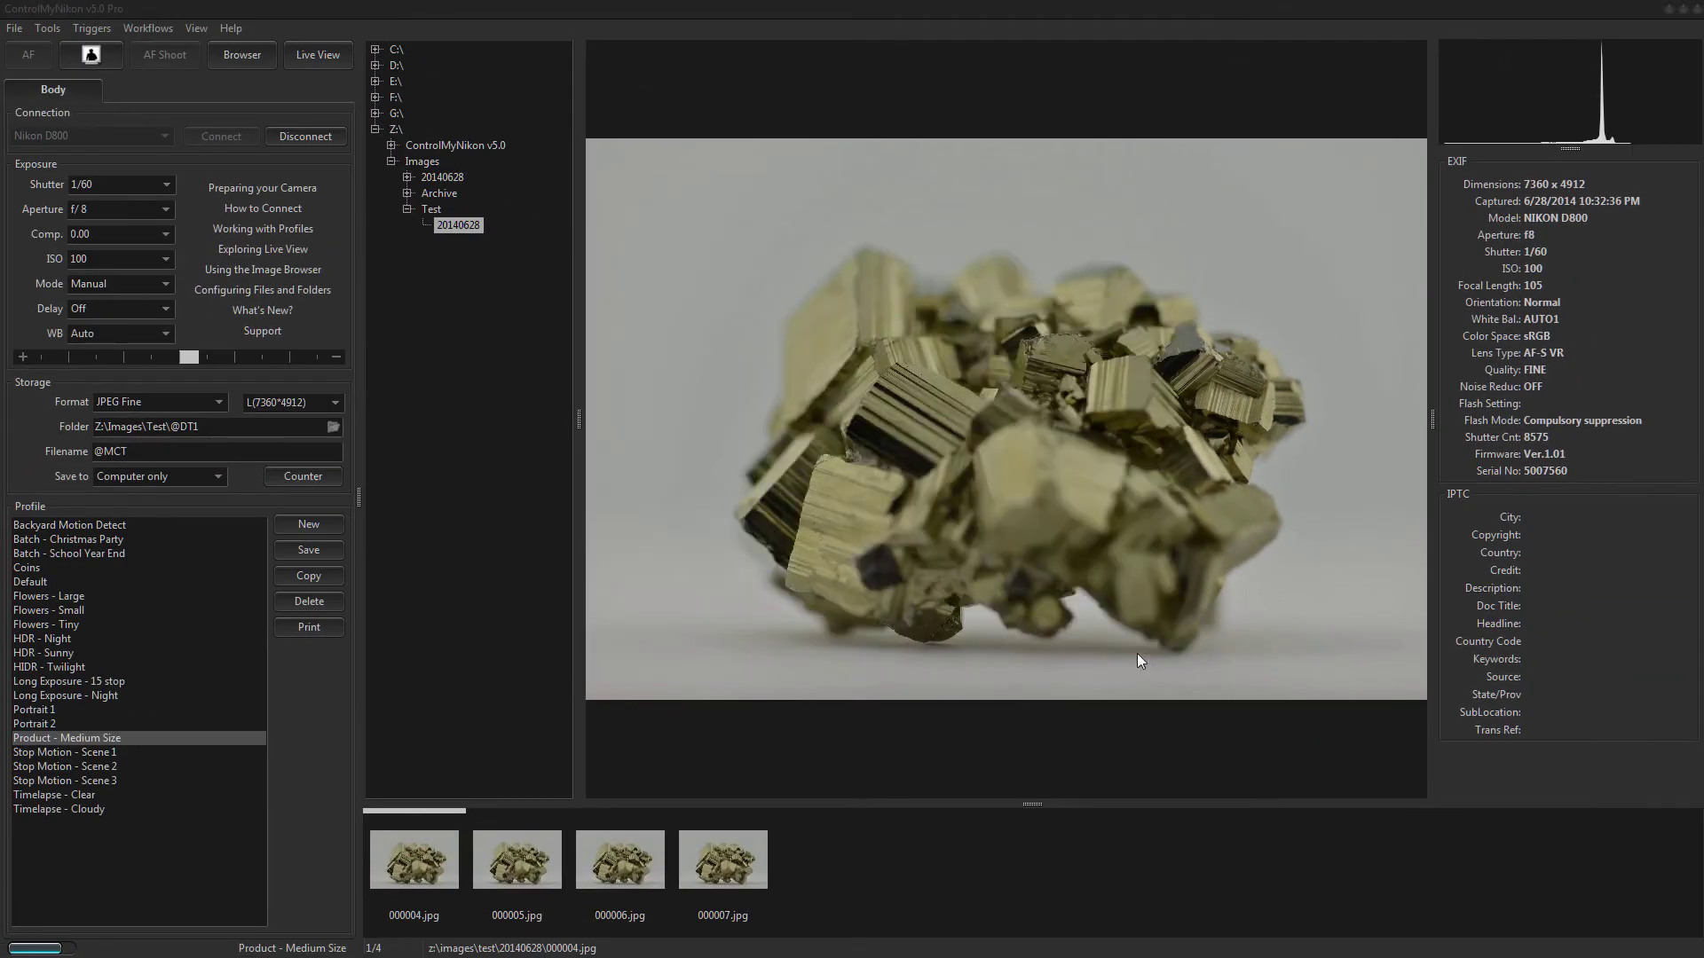
{"action": "left_click", "coordinate": [98, 62]}
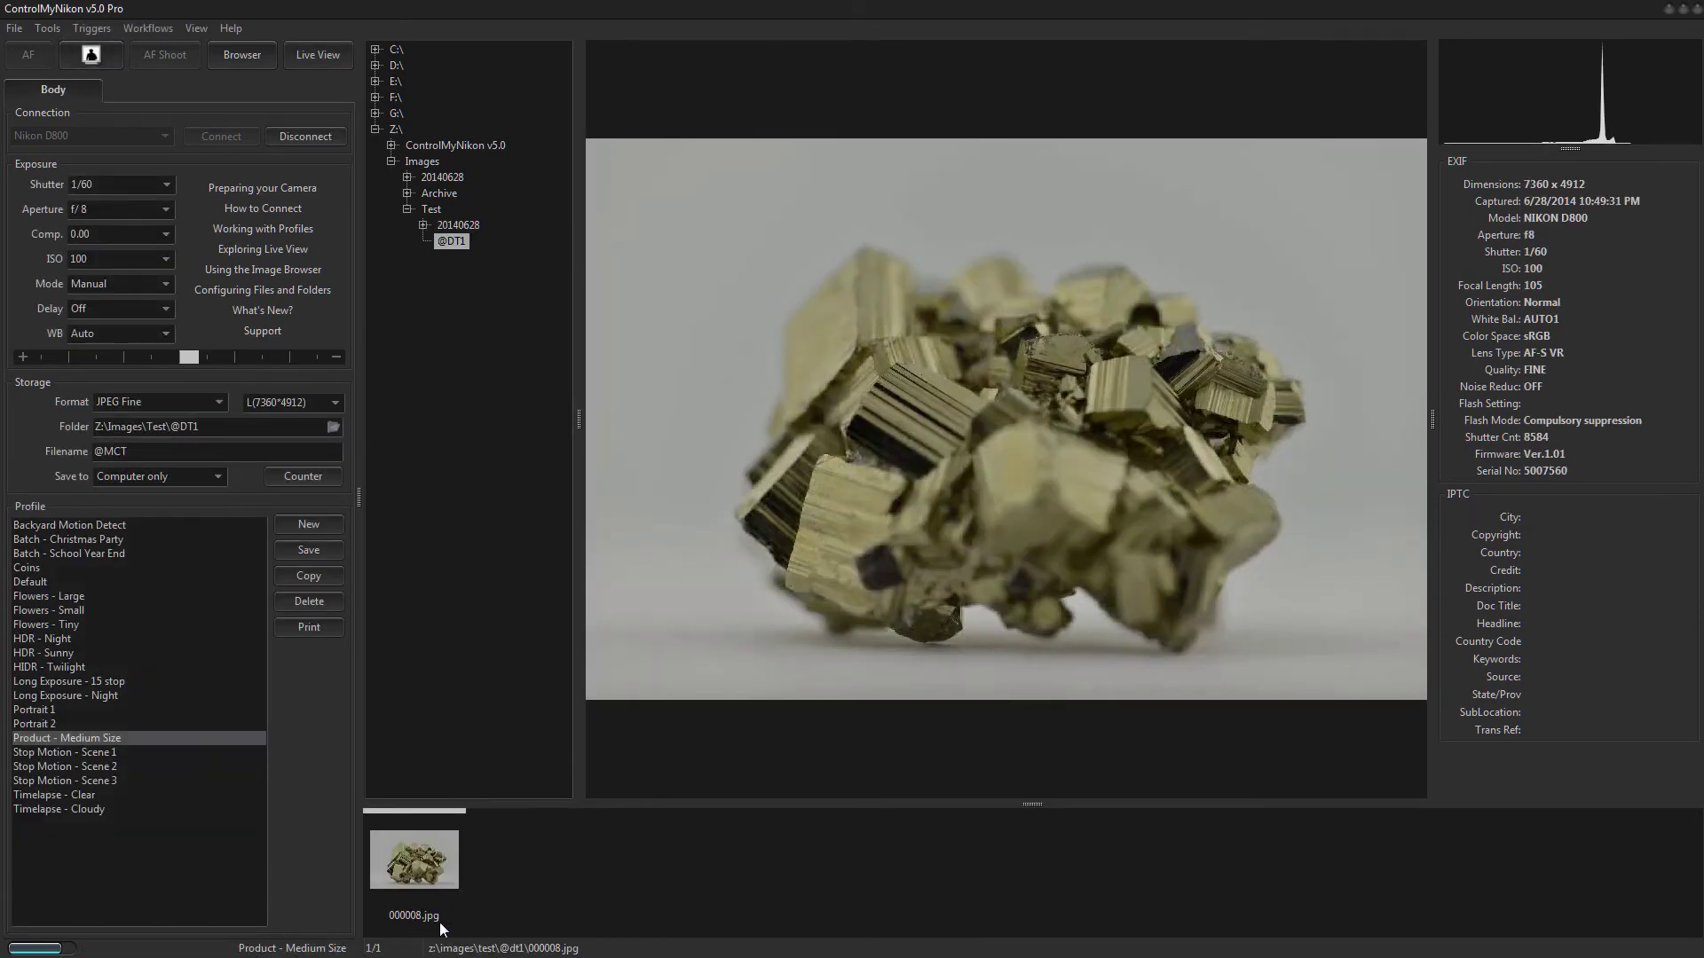
{"action": "left_click", "coordinate": [94, 61]}
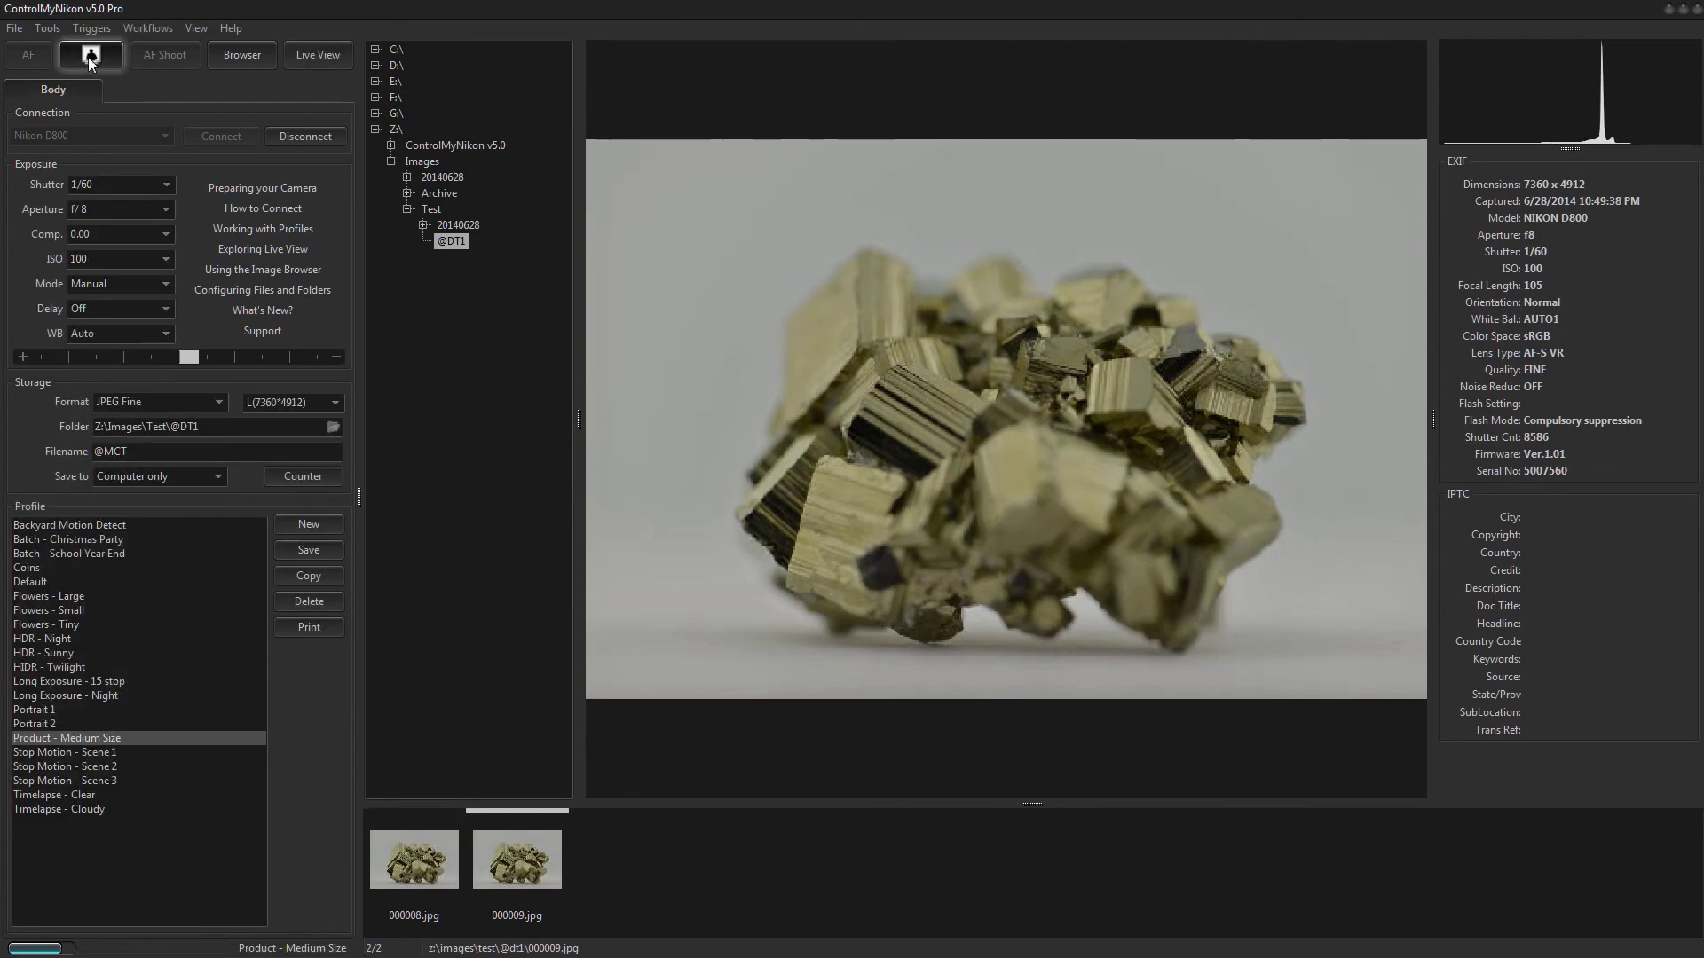
{"action": "left_click", "coordinate": [91, 57]}
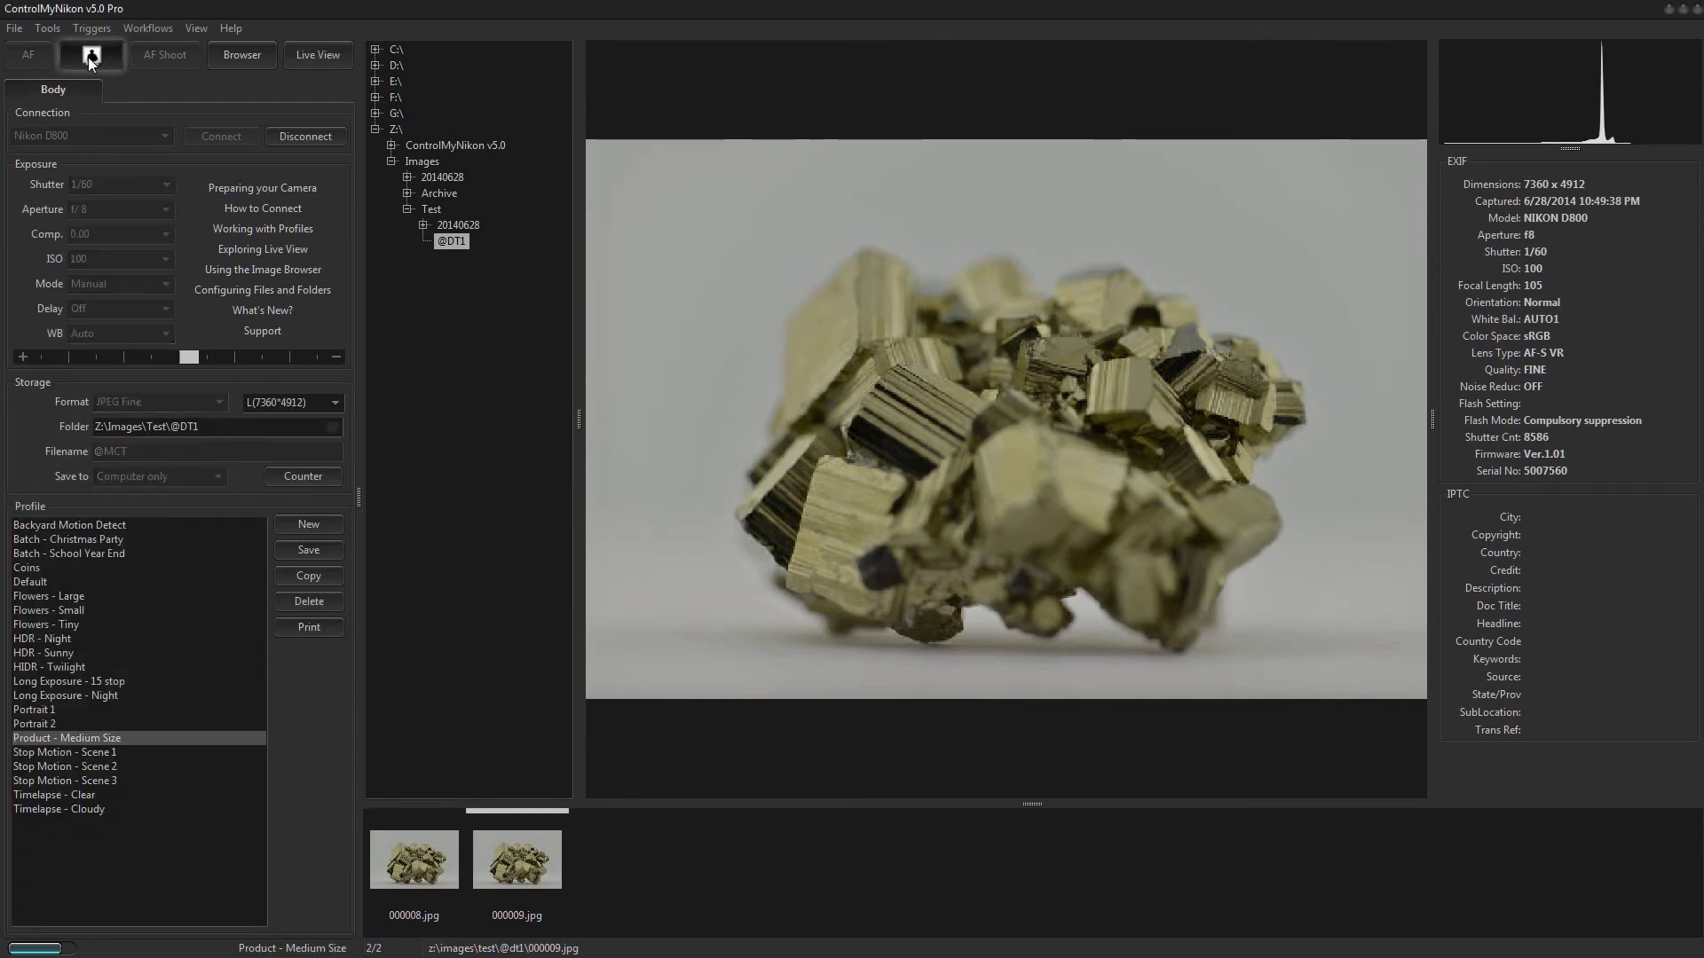
{"action": "left_click", "coordinate": [376, 113]}
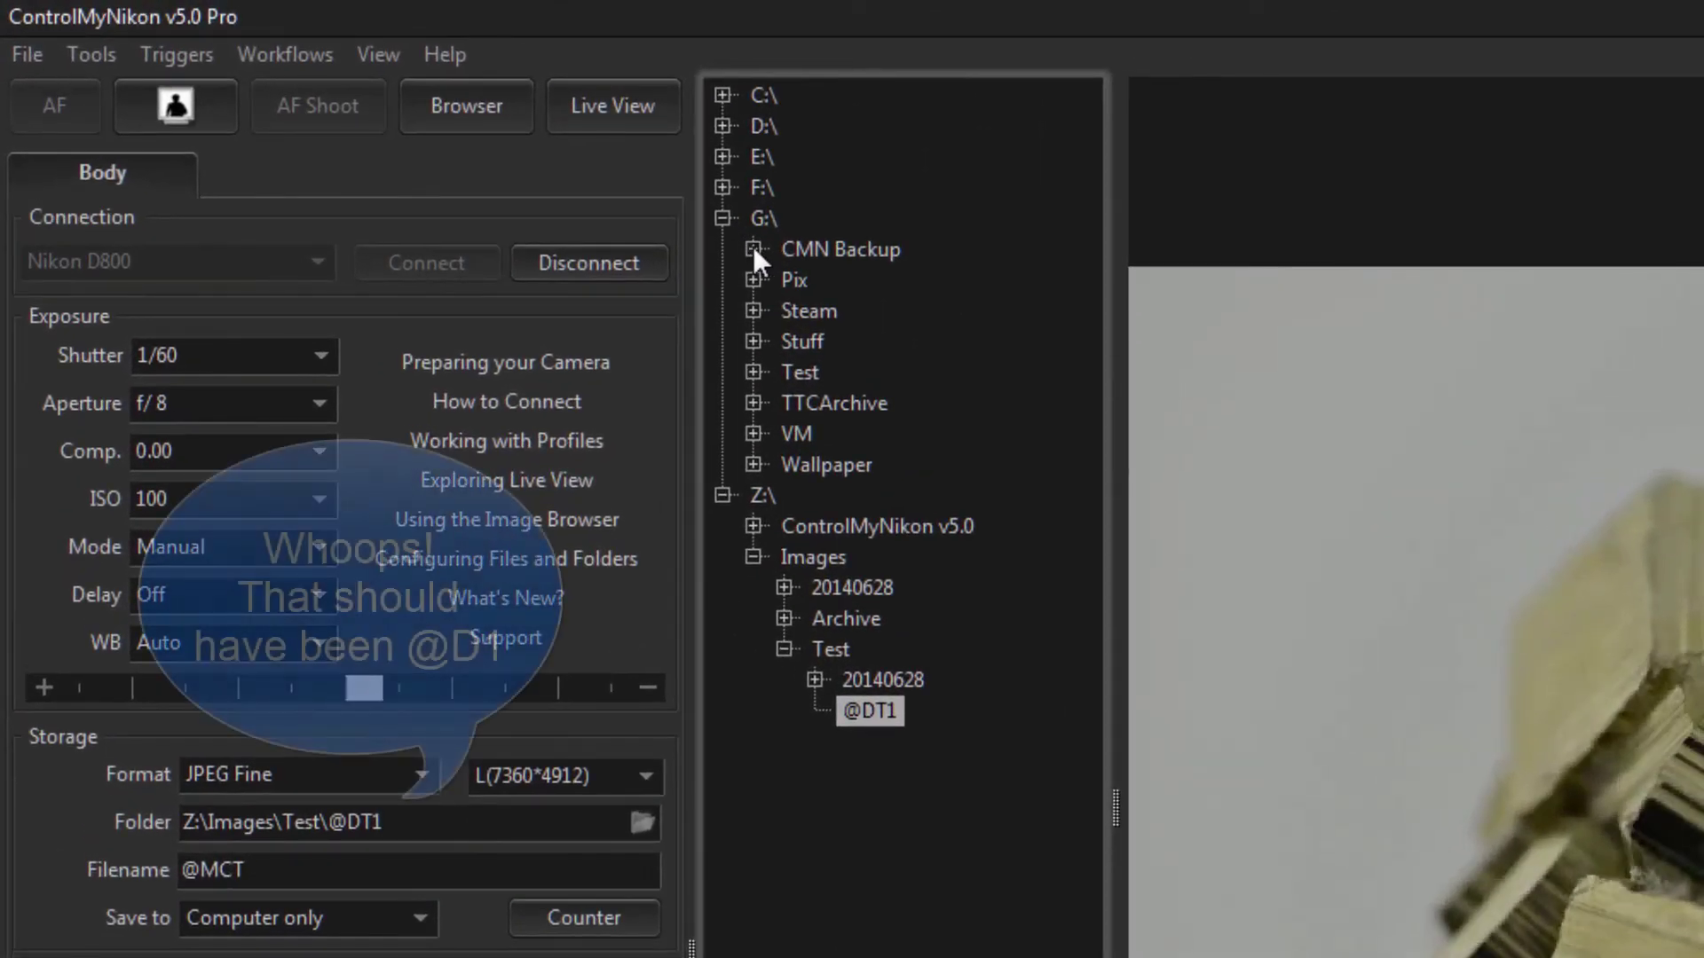
{"action": "left_click", "coordinate": [753, 248]}
{"action": "left_click", "coordinate": [784, 280]}
{"action": "left_click", "coordinate": [815, 311]}
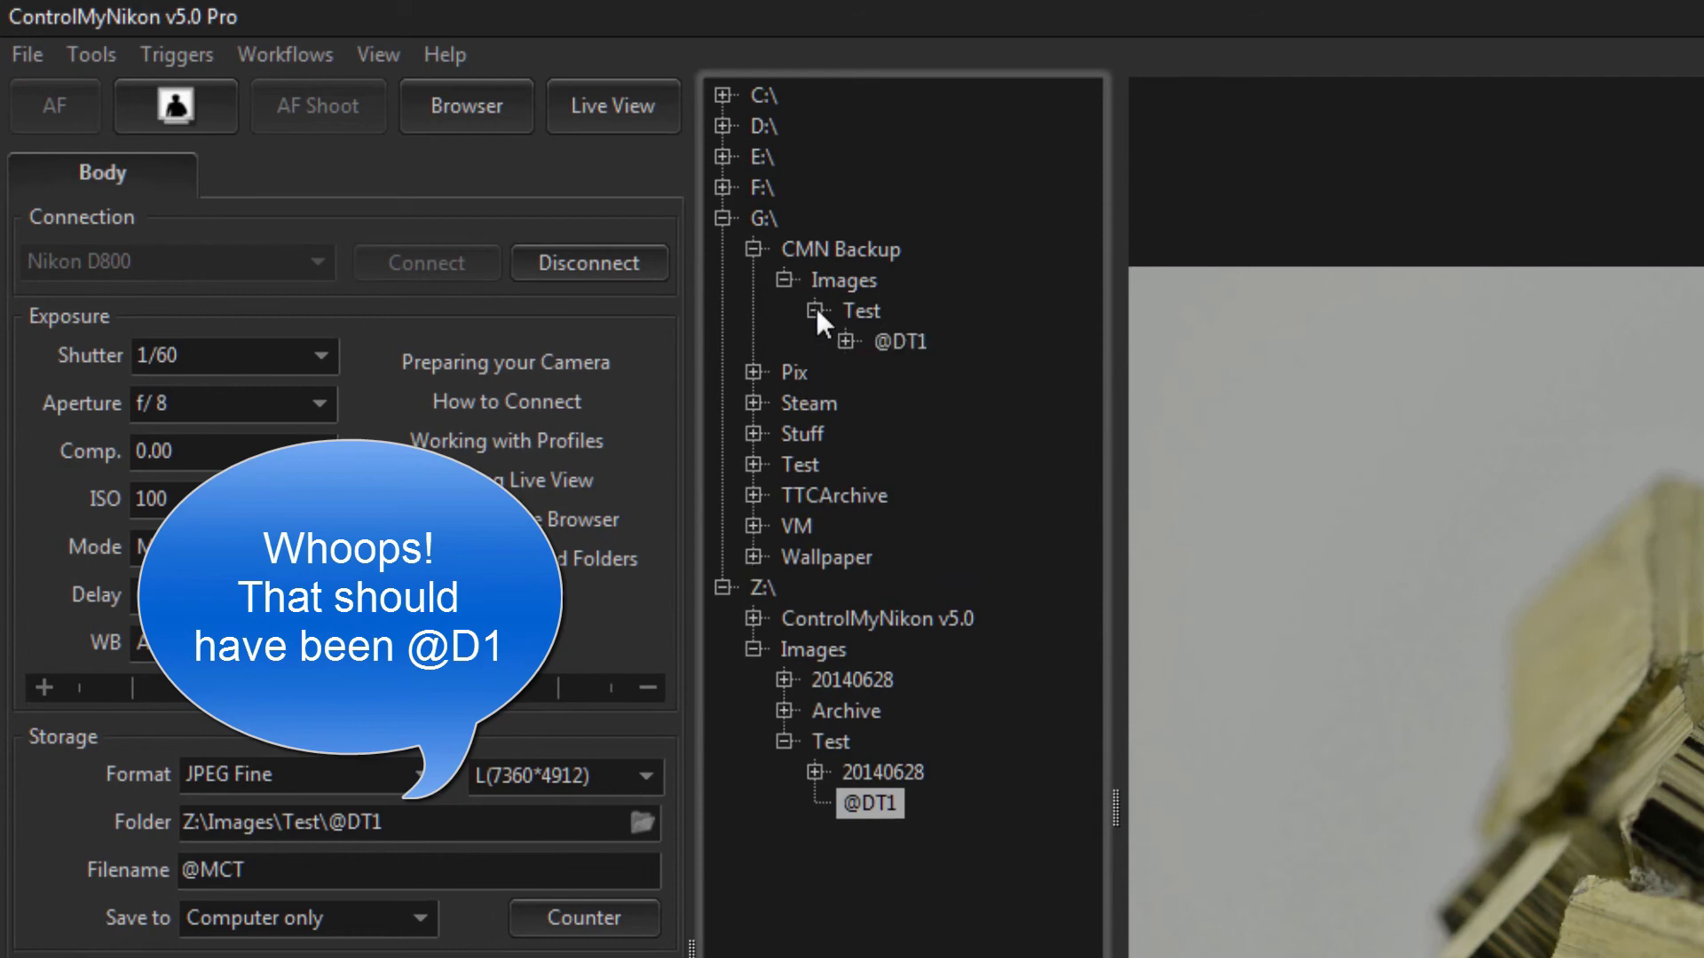
{"action": "left_click", "coordinate": [900, 342]}
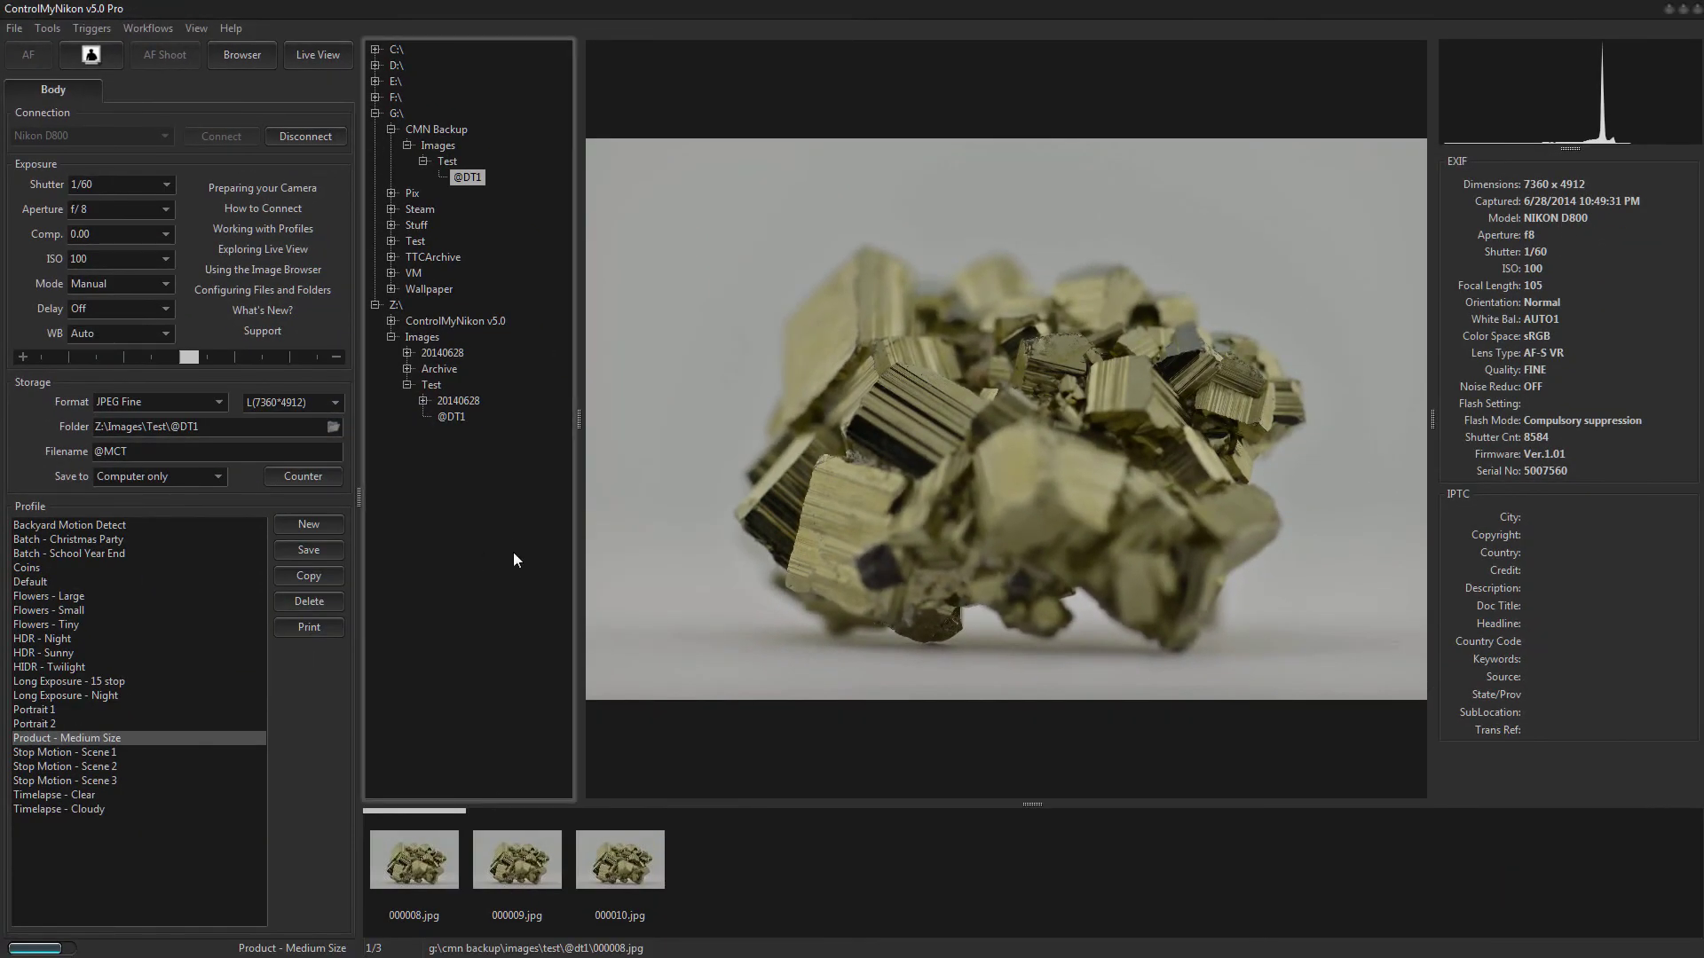
{"action": "left_click", "coordinate": [449, 416]}
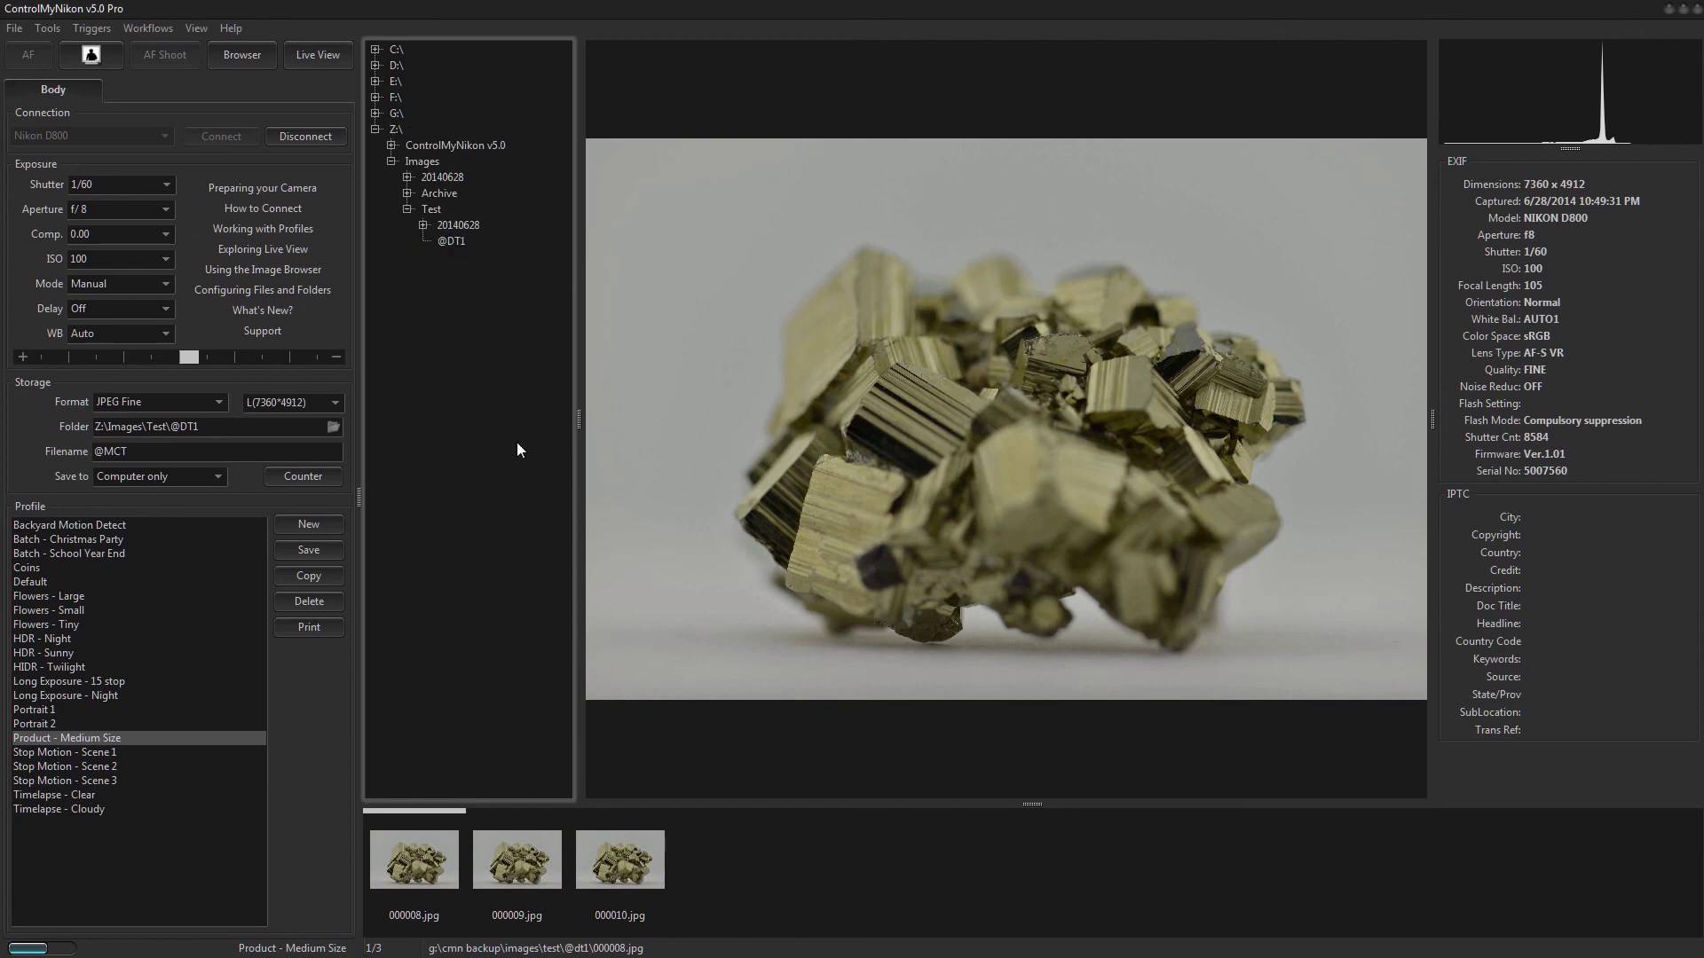